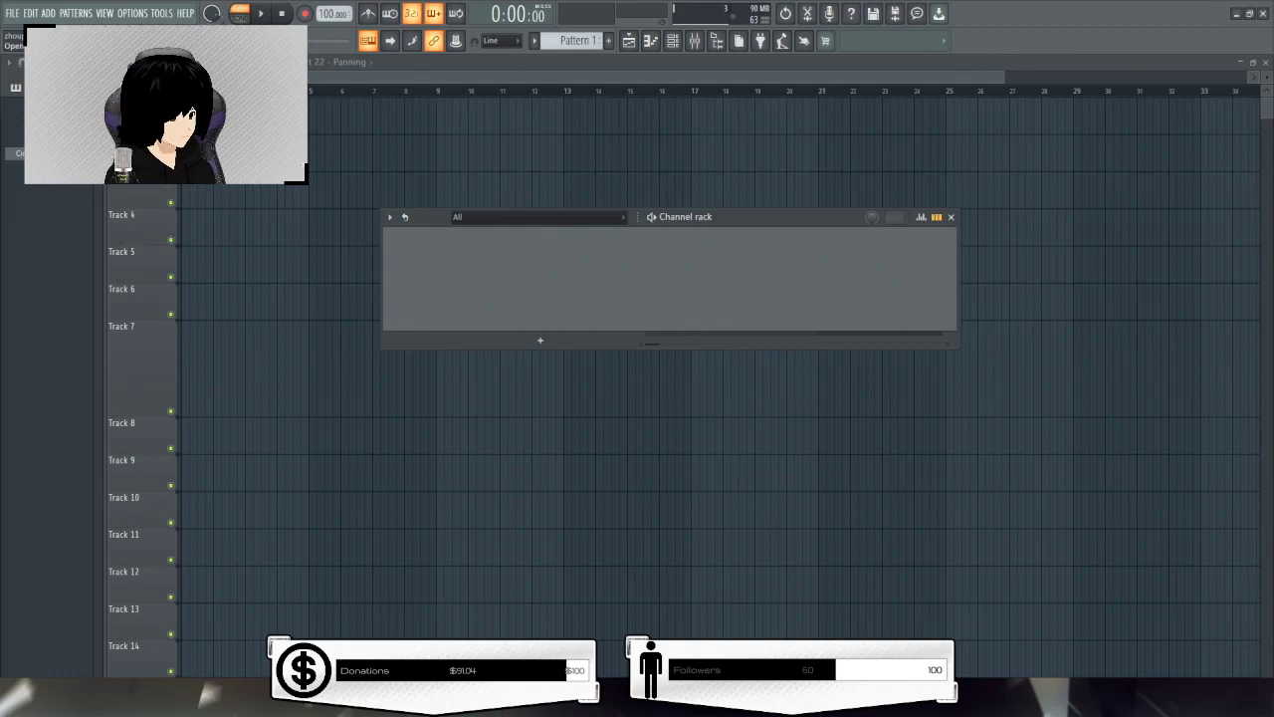
Solo Track 4 and listen to the first phrase of the Ciney Lines clip near bar 29
{"action": "left_click_drag", "start_coordinate": [532, 132], "coordinate": [2, 179]}
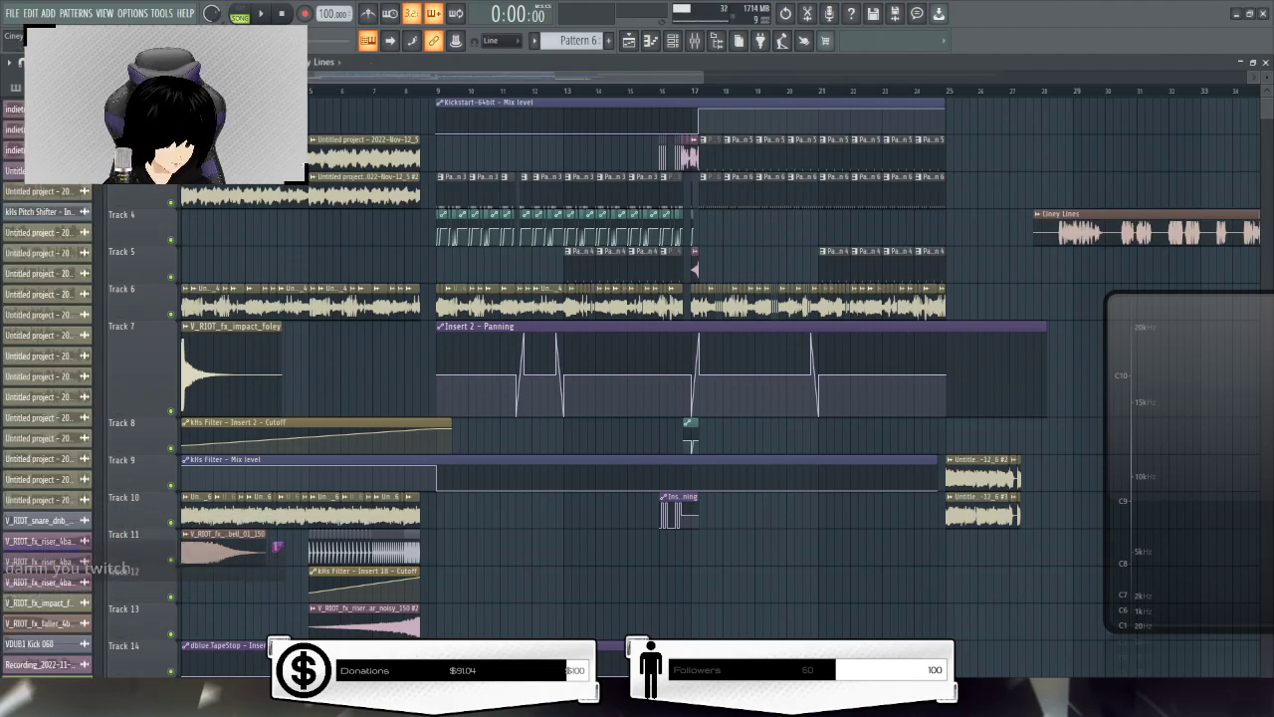
{"action": "left_click_drag", "start_coordinate": [541, 72], "coordinate": [806, 87]}
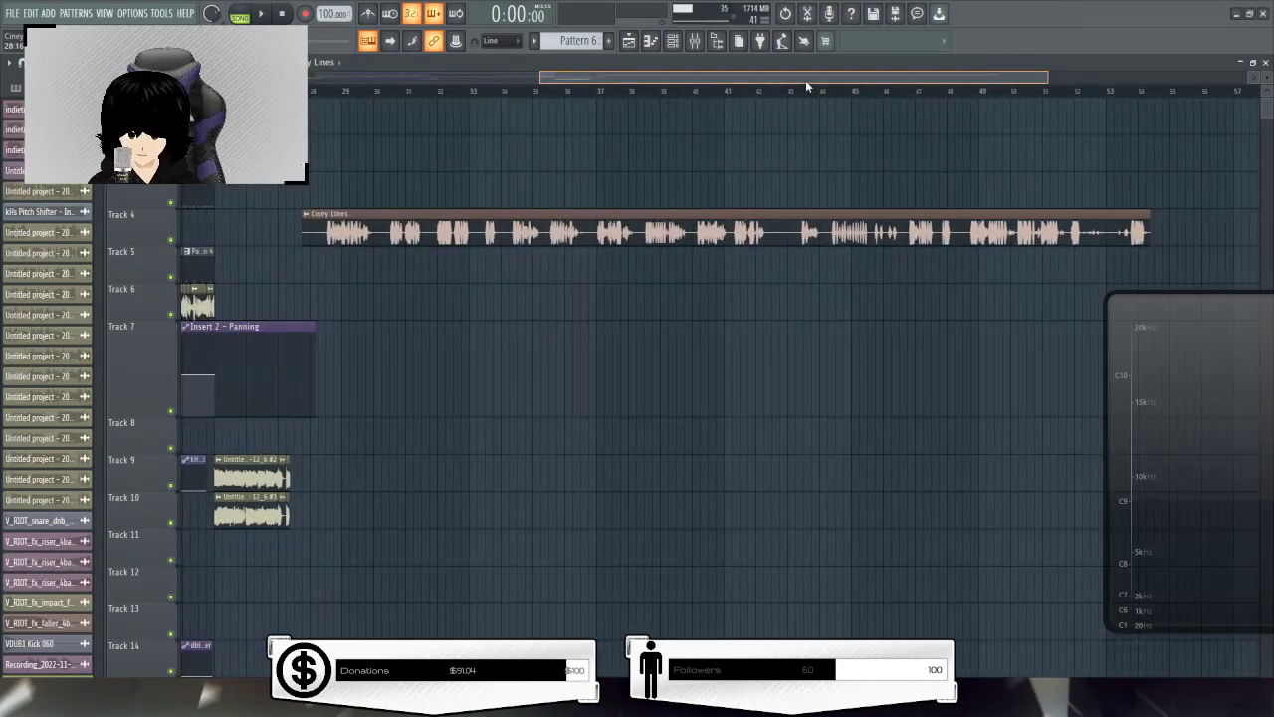
{"action": "left_click", "coordinate": [171, 240], "text": "ctrl"}
{"action": "scroll", "coordinate": [321, 96], "scroll_direction": "up", "scroll_amount": 2}
{"action": "key", "text": "space"}
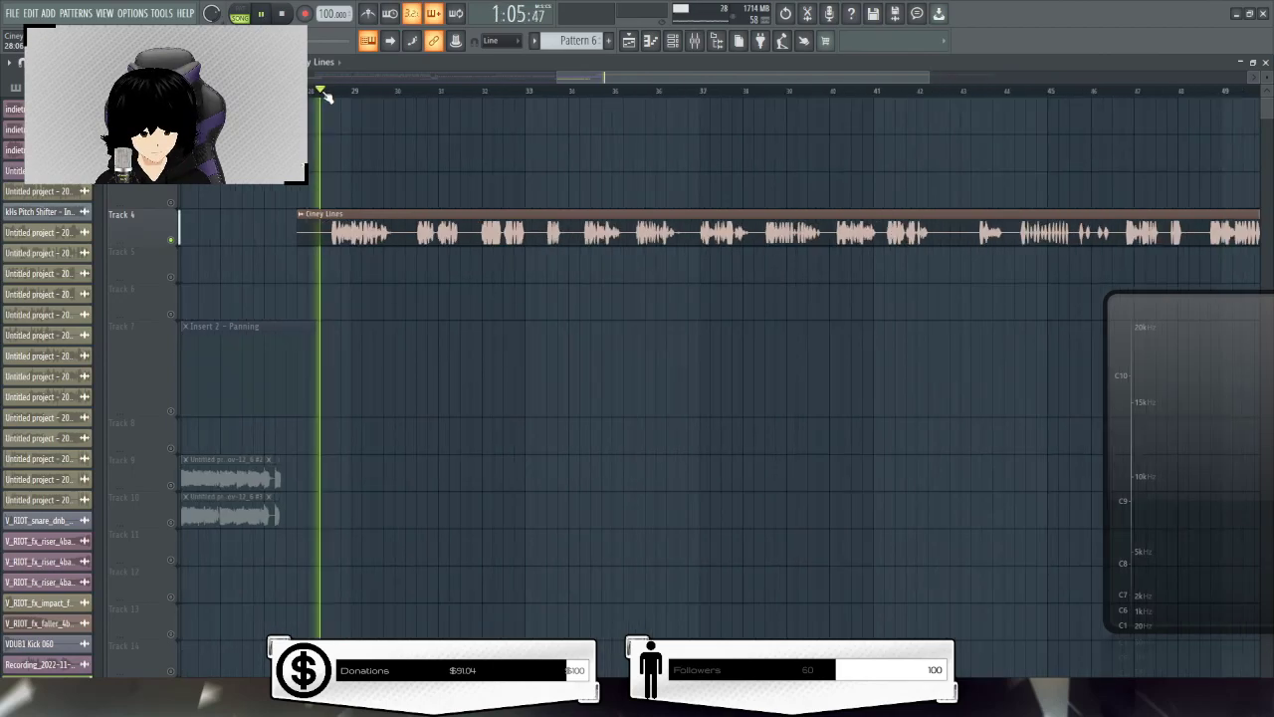
{"action": "double_click", "coordinate": [324, 230]}
{"action": "left_click", "coordinate": [391, 142]}
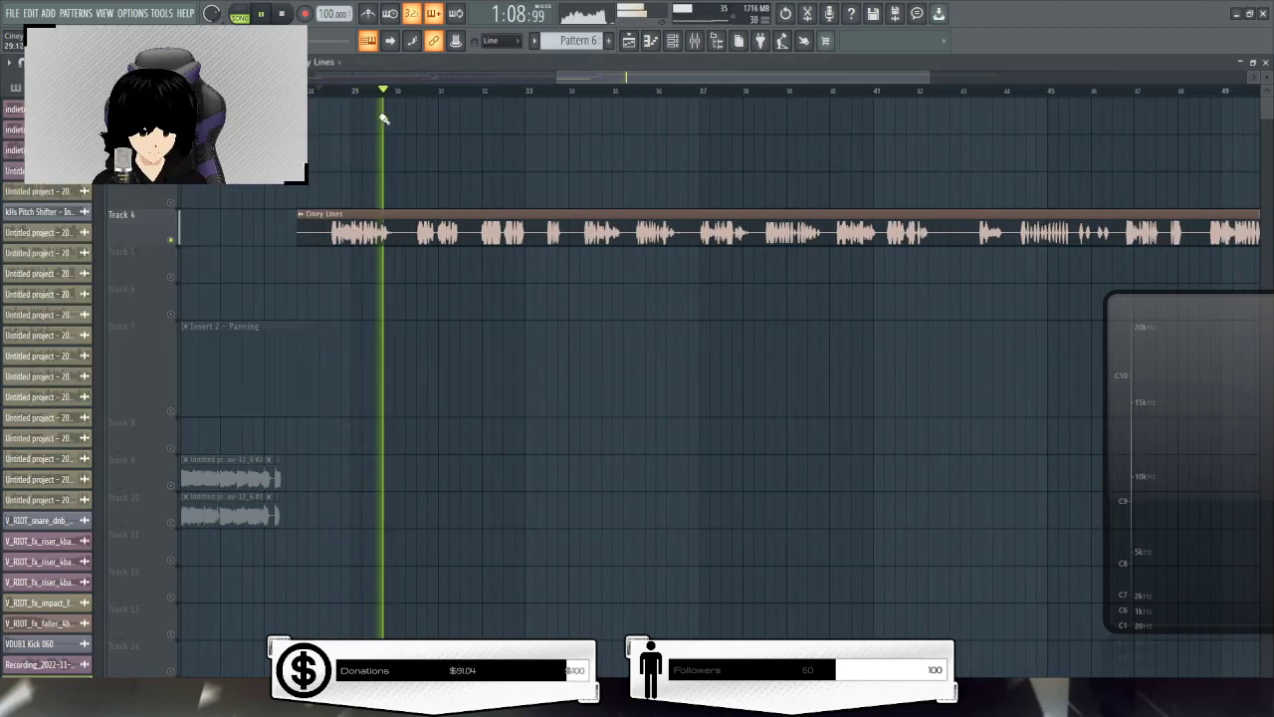
{"action": "left_click", "coordinate": [262, 14]}
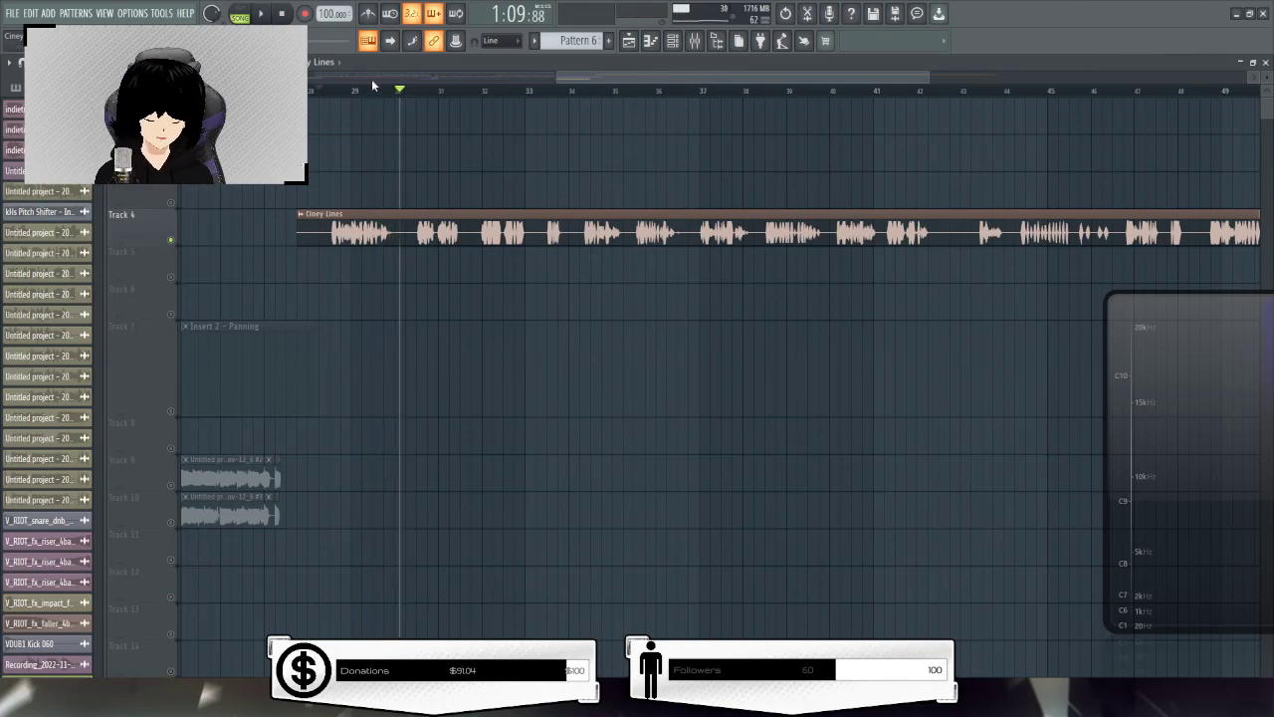
Audition the second phrase of the Ciney Lines clip and slice the clip just before and after it, between bars 30 and 32
{"action": "scroll", "coordinate": [418, 97], "scroll_direction": "up", "scroll_amount": 2}
{"action": "key", "text": "space"}
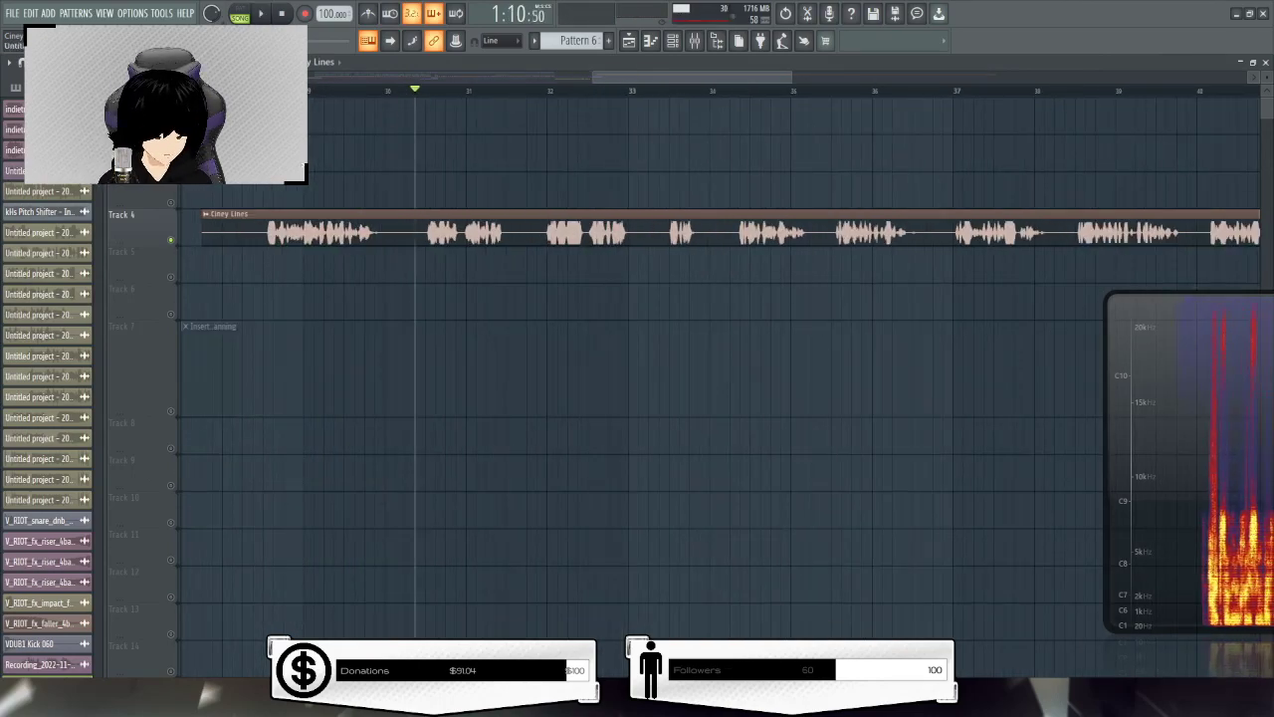
{"action": "left_click", "coordinate": [422, 92]}
{"action": "key", "text": "space"}
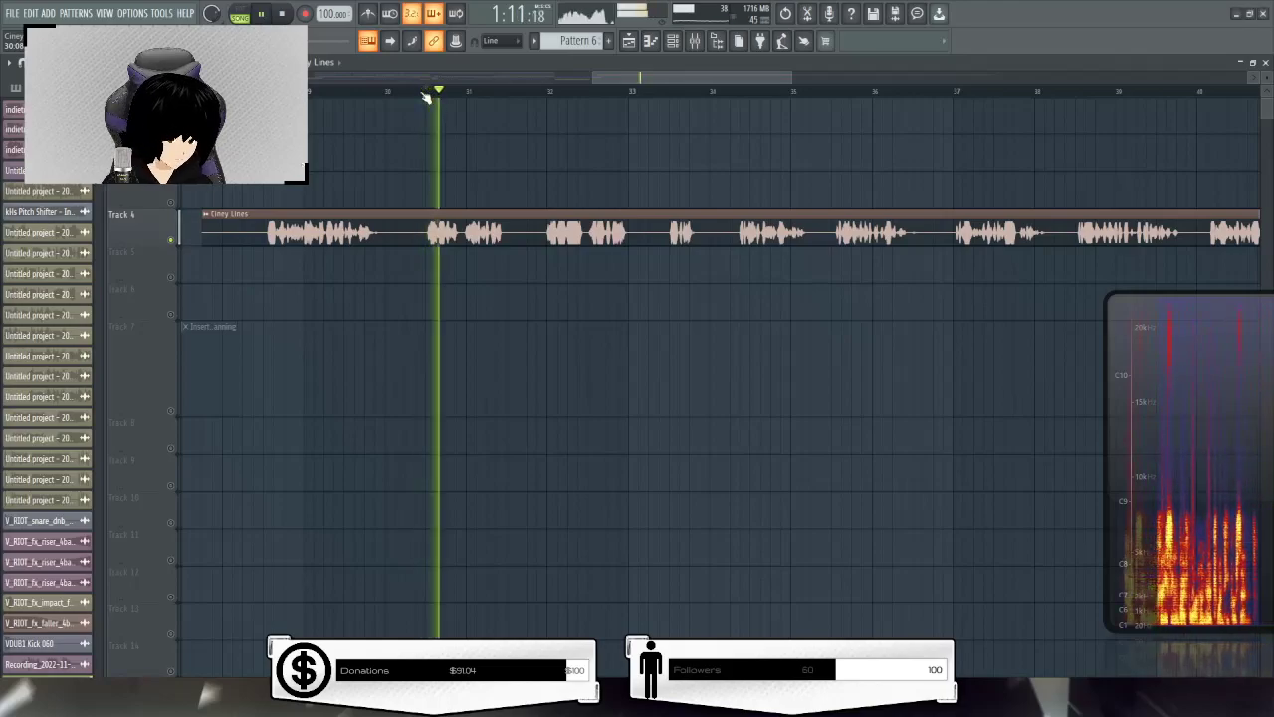
{"action": "left_click", "coordinate": [265, 14]}
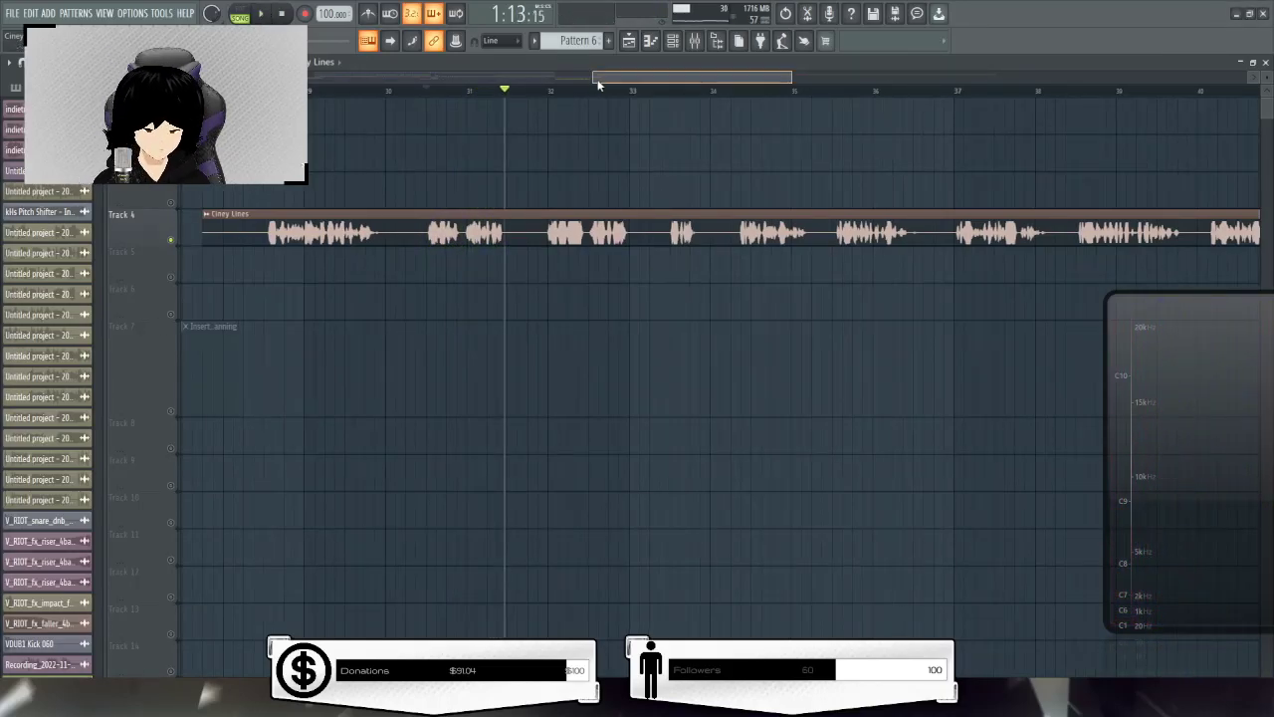
{"action": "scroll", "coordinate": [546, 103], "scroll_direction": "left", "scroll_amount": 2}
{"action": "left_click_drag", "start_coordinate": [520, 262], "coordinate": [518, 204]}
{"action": "left_click_drag", "start_coordinate": [618, 257], "coordinate": [611, 207]}
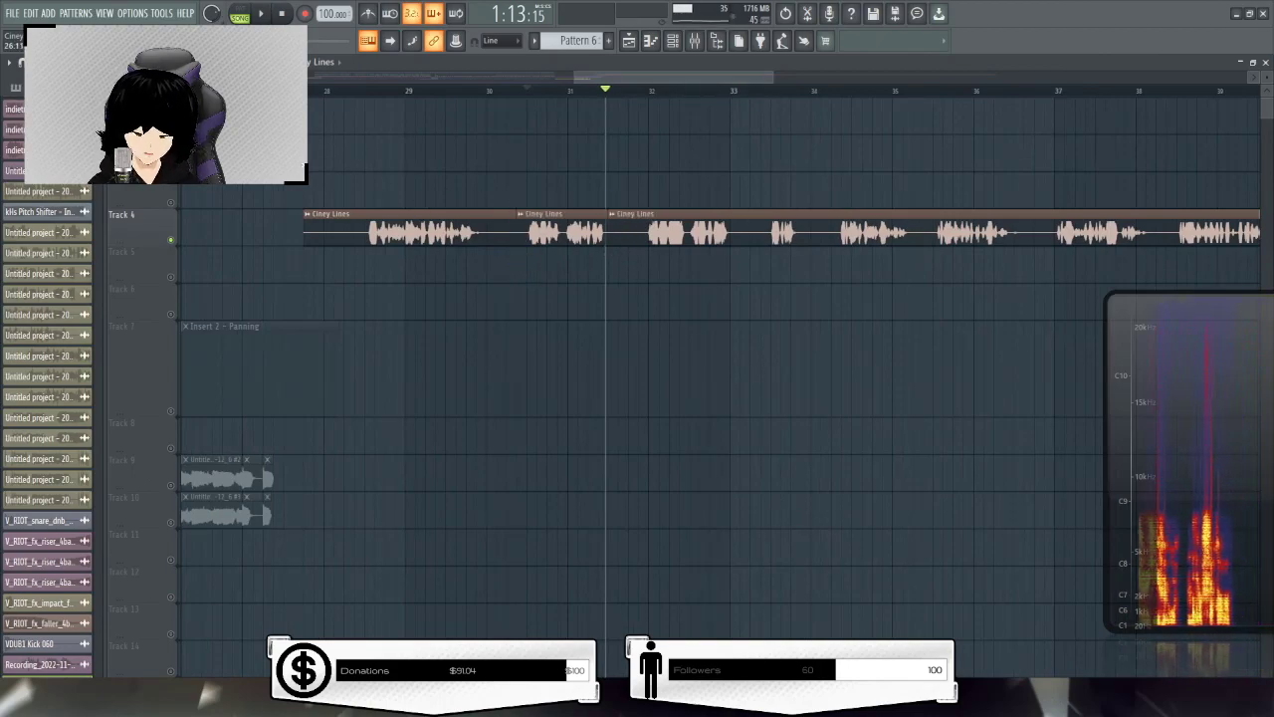
Listen to the following Ciney Lines phrases from bar 32 to bar 38, replaying the one at bar 37
{"action": "left_click", "coordinate": [642, 101]}
{"action": "key", "text": "space"}
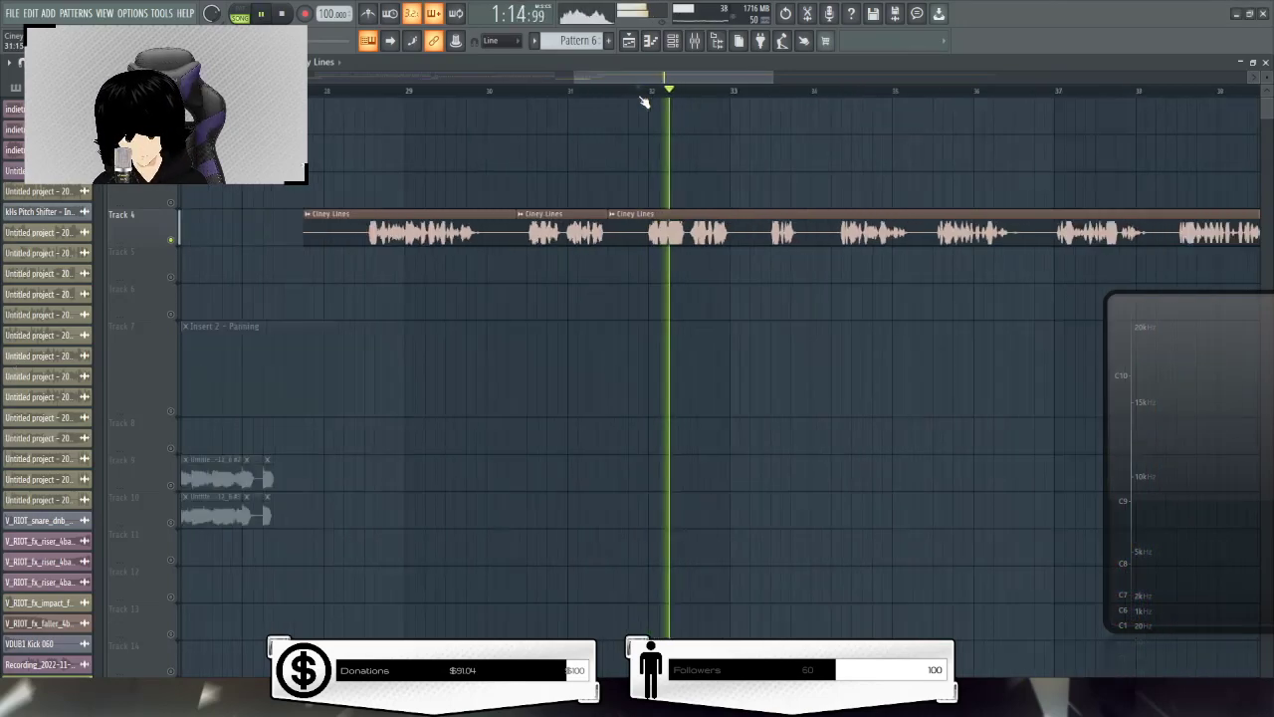
{"action": "key", "text": "space"}
{"action": "left_click", "coordinate": [561, 91]}
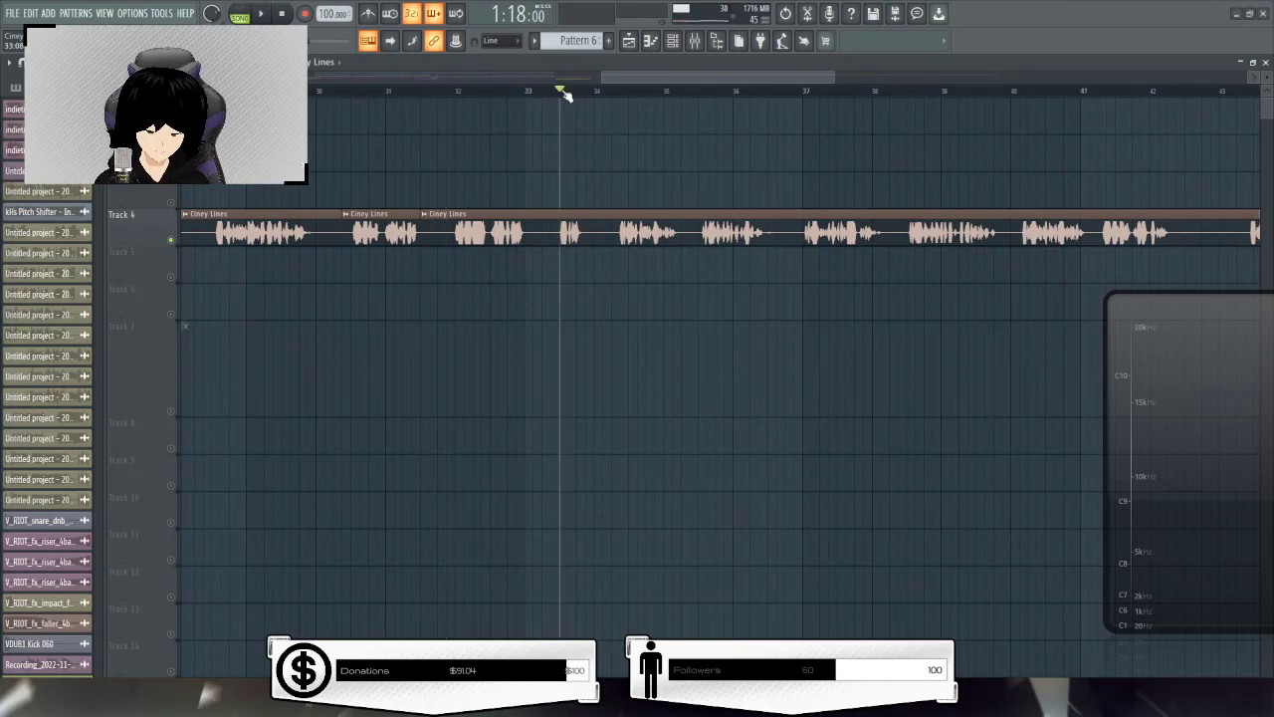
{"action": "key", "text": "space"}
{"action": "scroll", "coordinate": [564, 93], "scroll_direction": "up", "scroll_amount": 2}
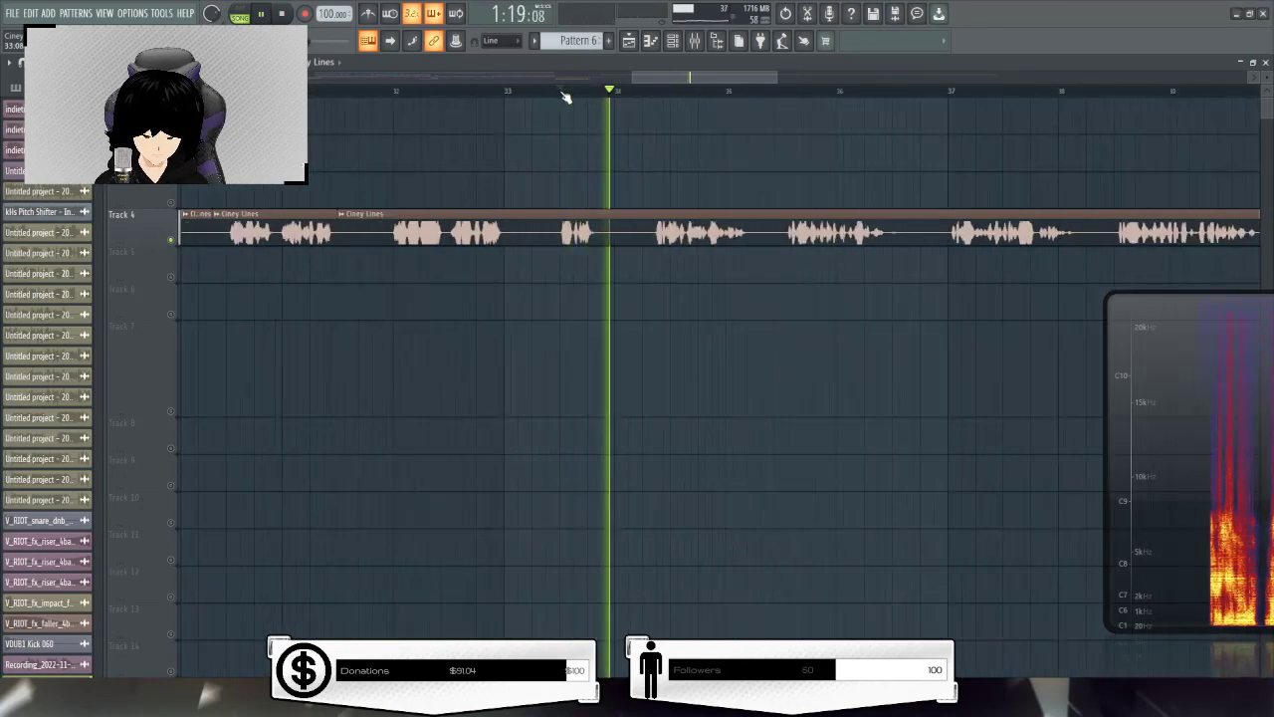
{"action": "left_click_drag", "start_coordinate": [658, 78], "coordinate": [686, 79]}
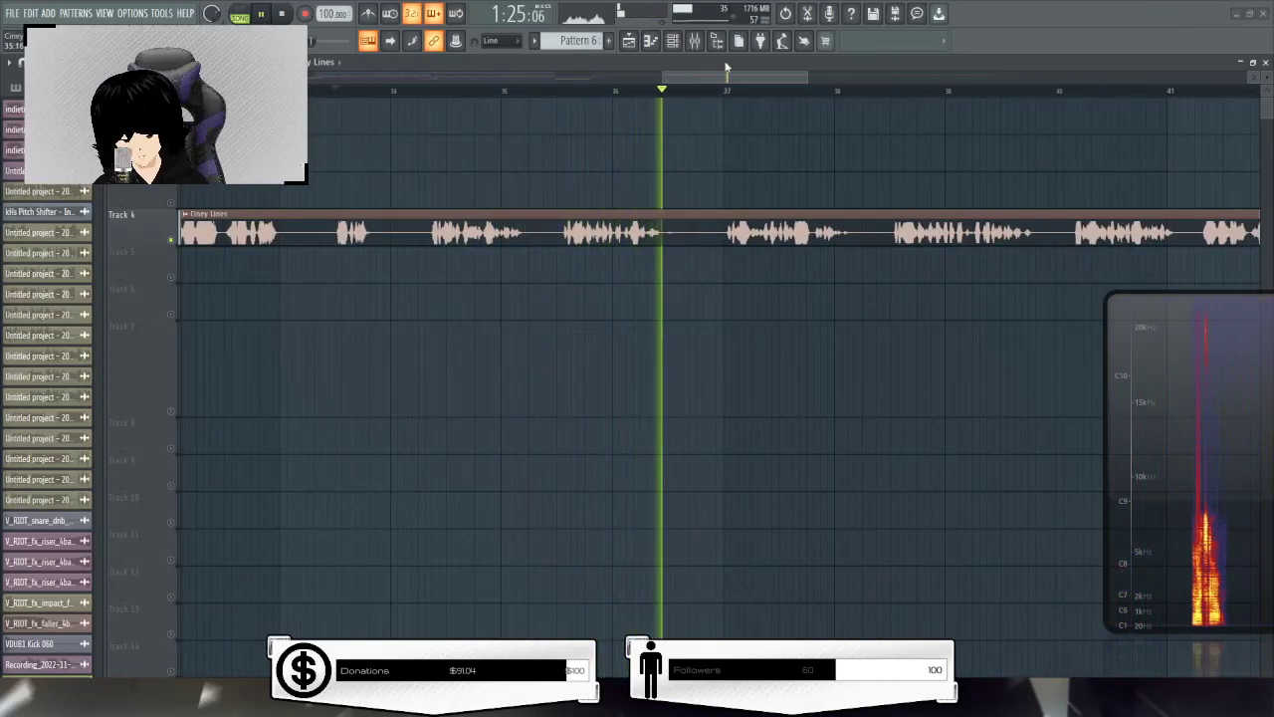
{"action": "left_click_drag", "start_coordinate": [699, 79], "coordinate": [715, 80]}
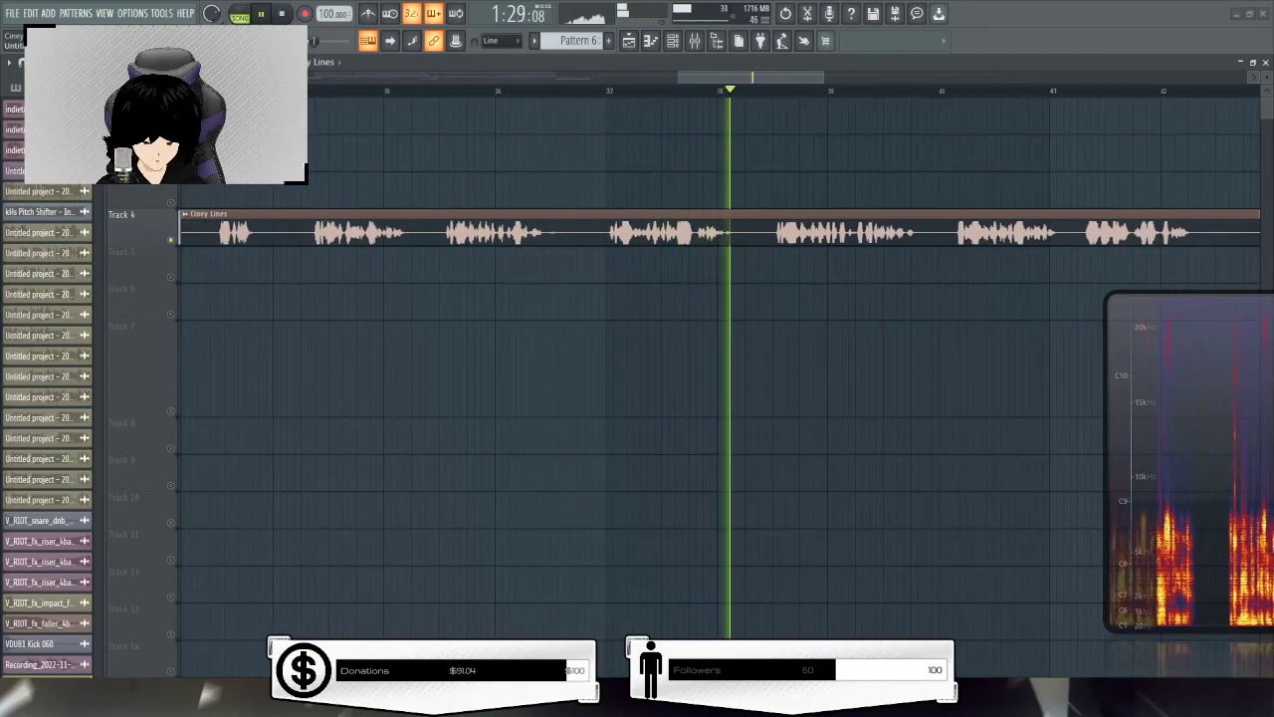
{"action": "left_click", "coordinate": [612, 91]}
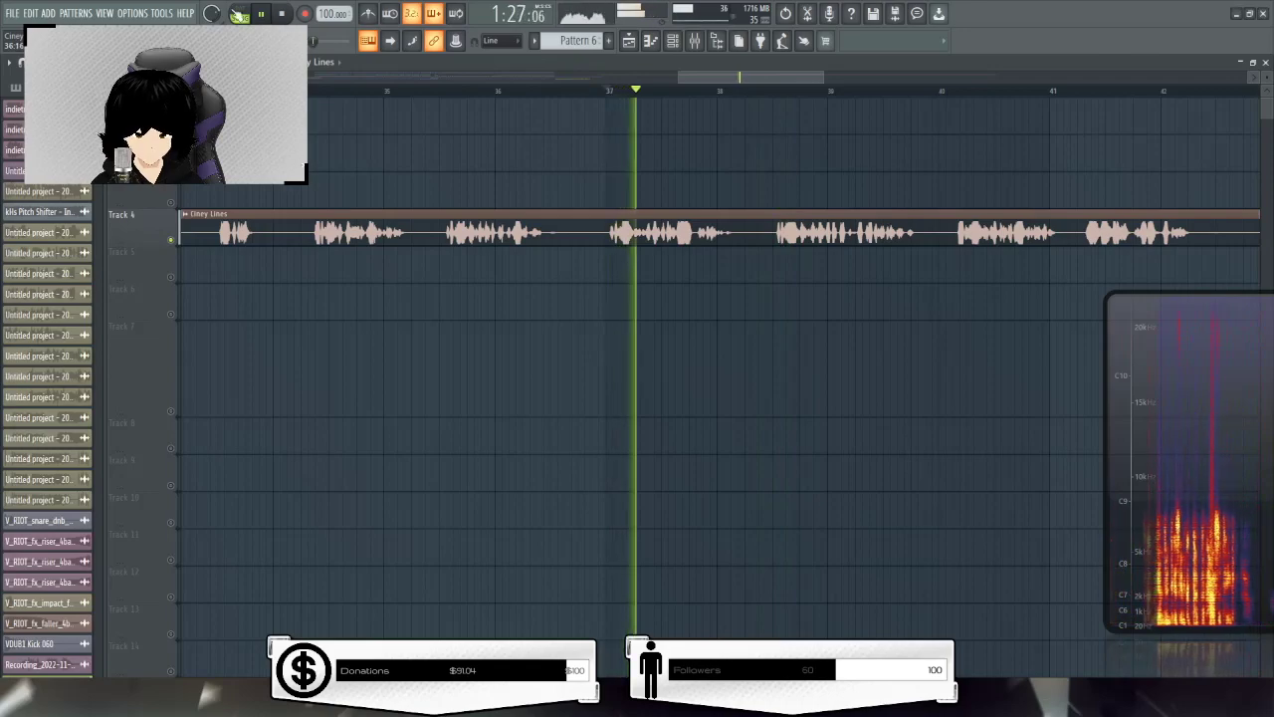
{"action": "left_click", "coordinate": [262, 14]}
Audition the Ciney Lines clip from about bar 38 and slice it just before the phrase that follows bar 41
{"action": "scroll", "coordinate": [702, 101], "scroll_direction": "right", "scroll_amount": 3}
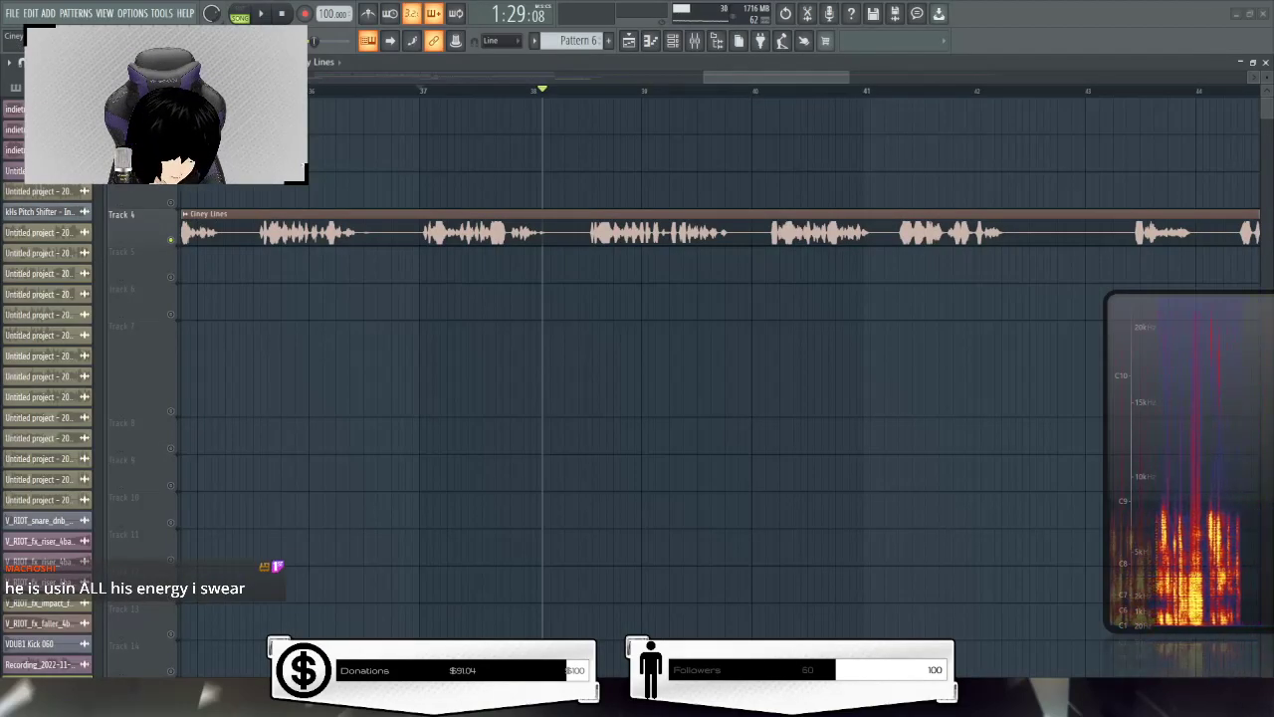
{"action": "left_click", "coordinate": [588, 93]}
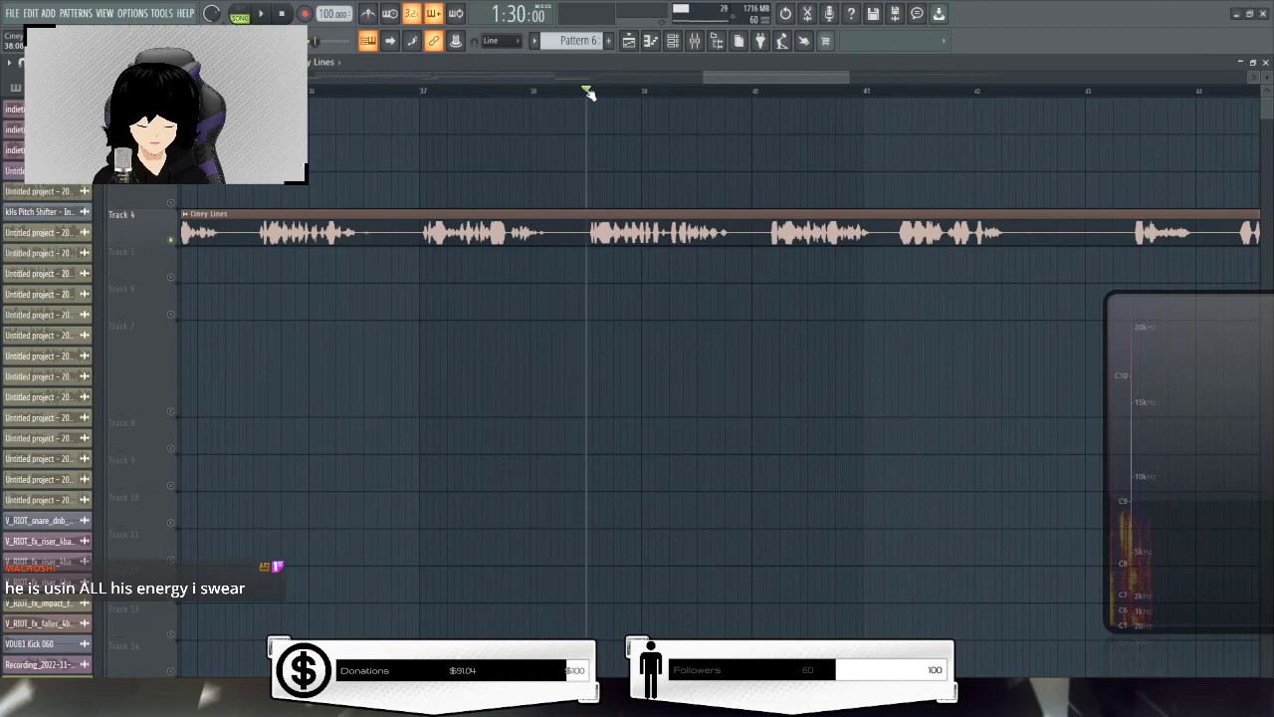
{"action": "scroll", "coordinate": [588, 94], "scroll_direction": "up", "scroll_amount": 4}
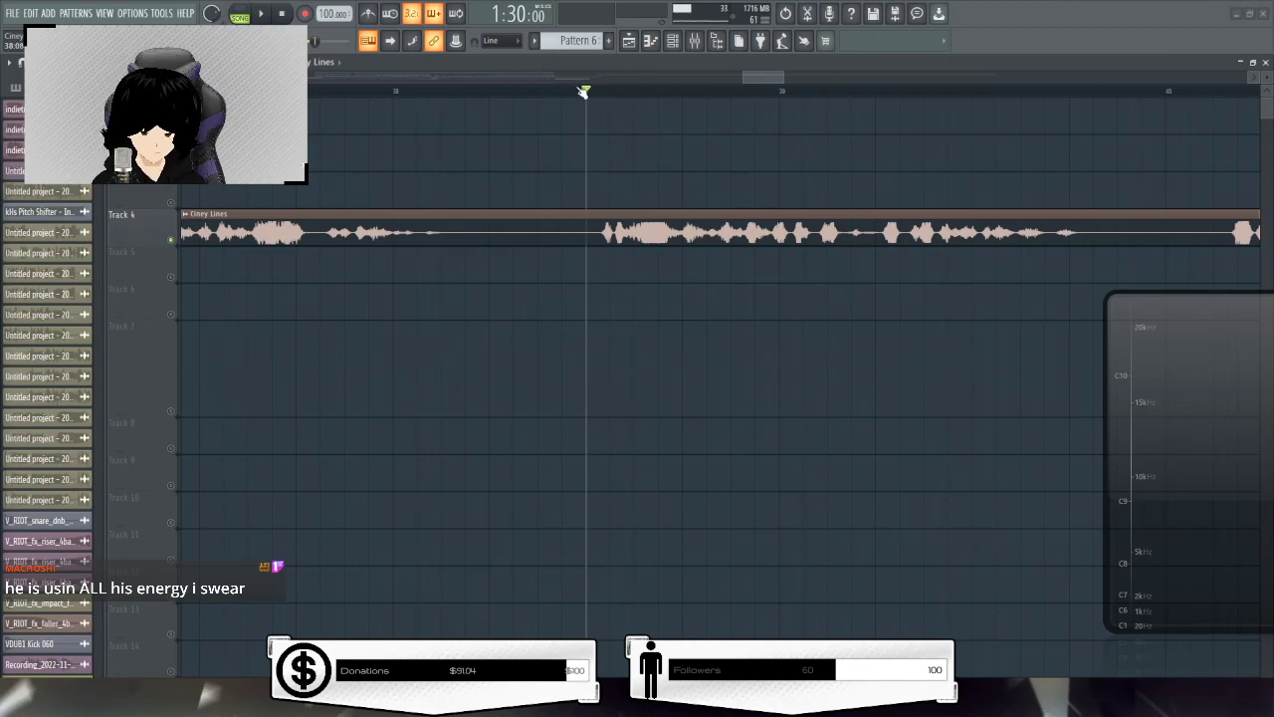
{"action": "key", "text": "space"}
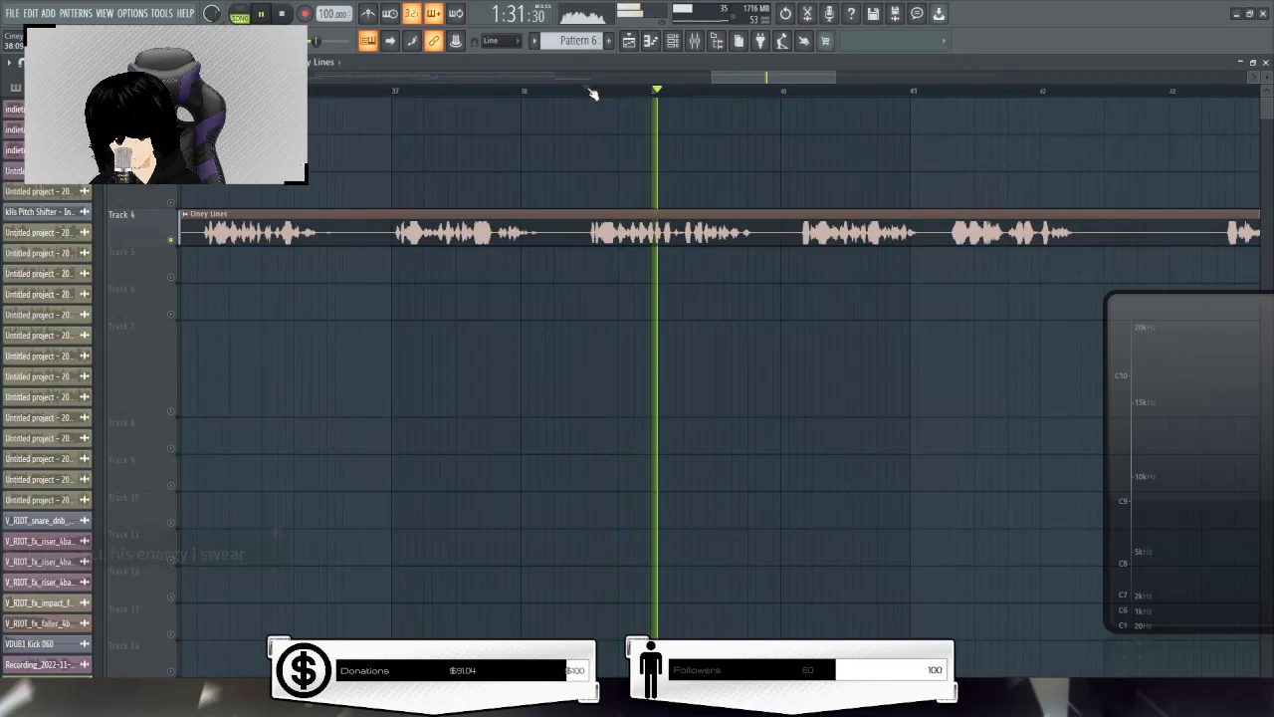
{"action": "left_click_drag", "start_coordinate": [769, 78], "coordinate": [785, 79]}
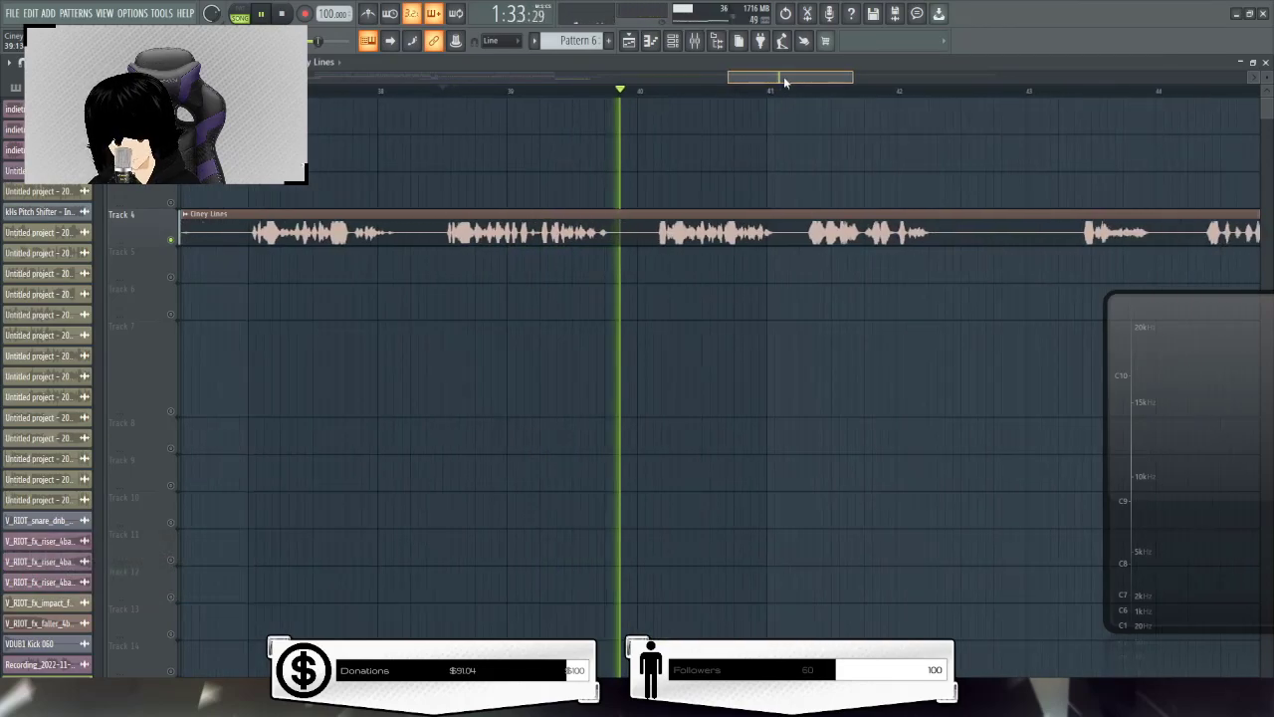
{"action": "left_click_drag", "start_coordinate": [802, 78], "coordinate": [847, 78]}
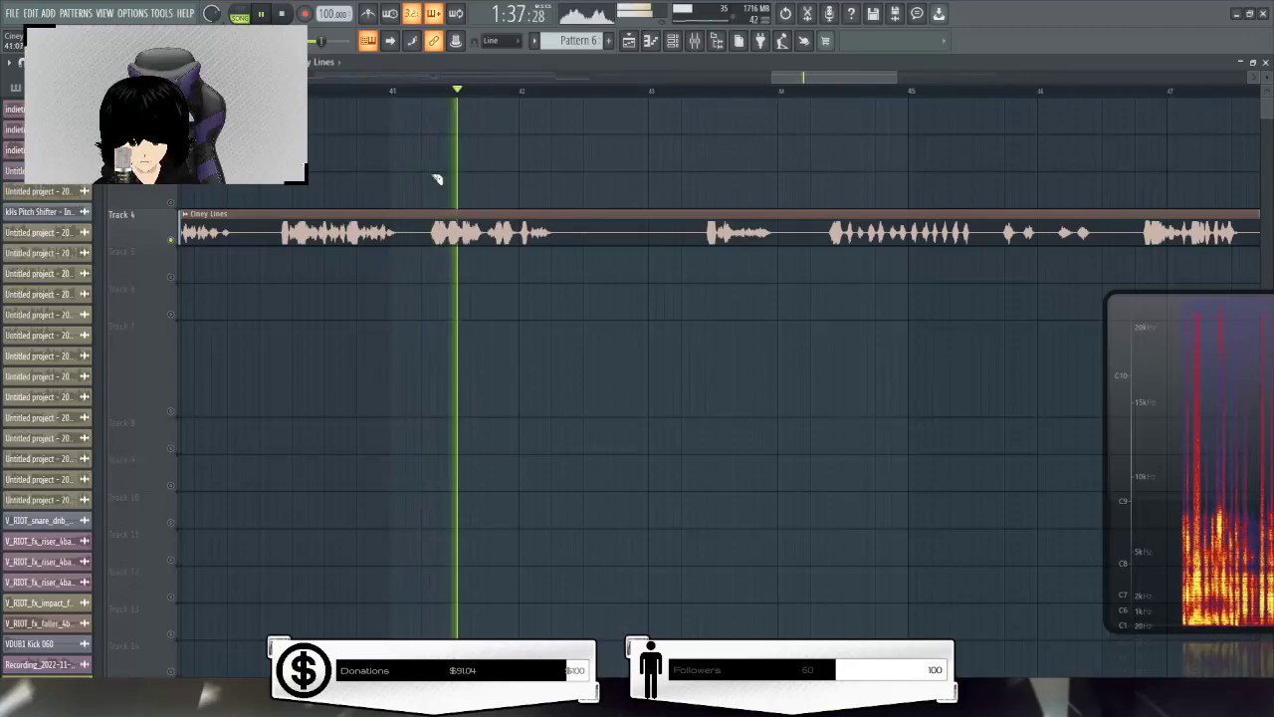
{"action": "left_click_drag", "start_coordinate": [429, 263], "coordinate": [450, 176]}
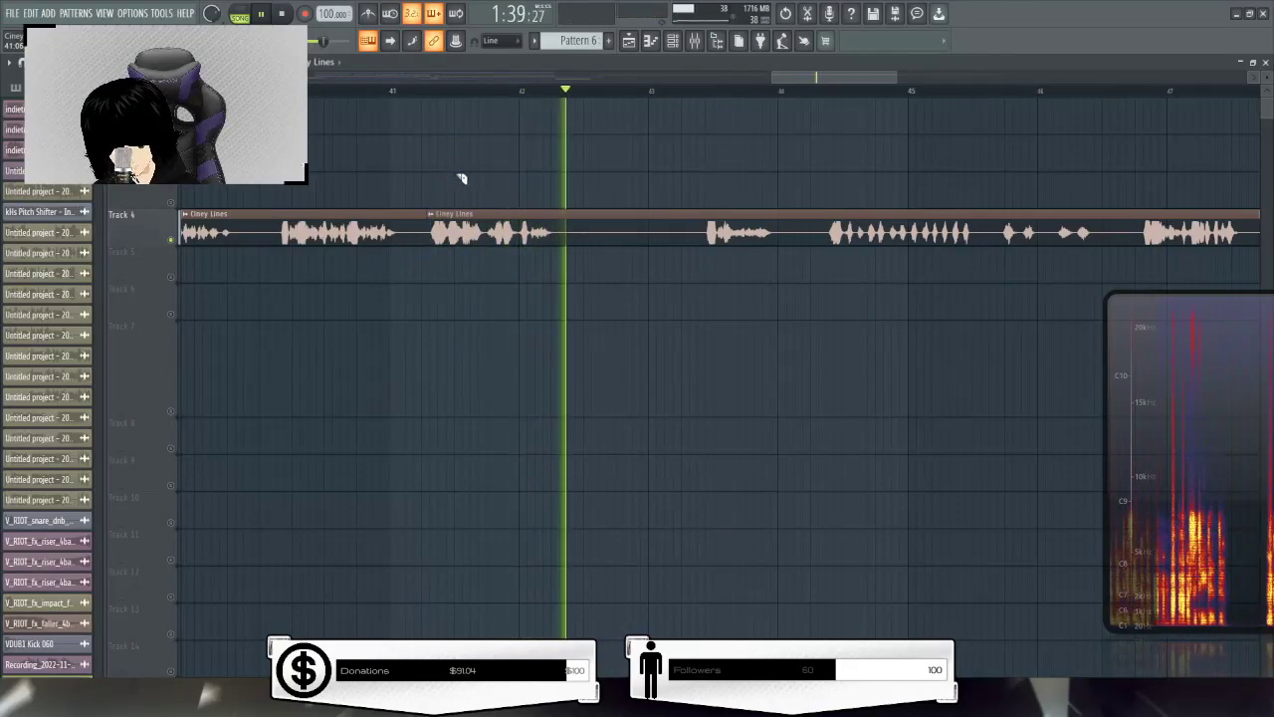
Listen to the rest of the Ciney Lines recording from about bar 43 to its end, replaying the phrases near bar 49
{"action": "key", "text": "space"}
{"action": "left_click_drag", "start_coordinate": [712, 93], "coordinate": [697, 93]}
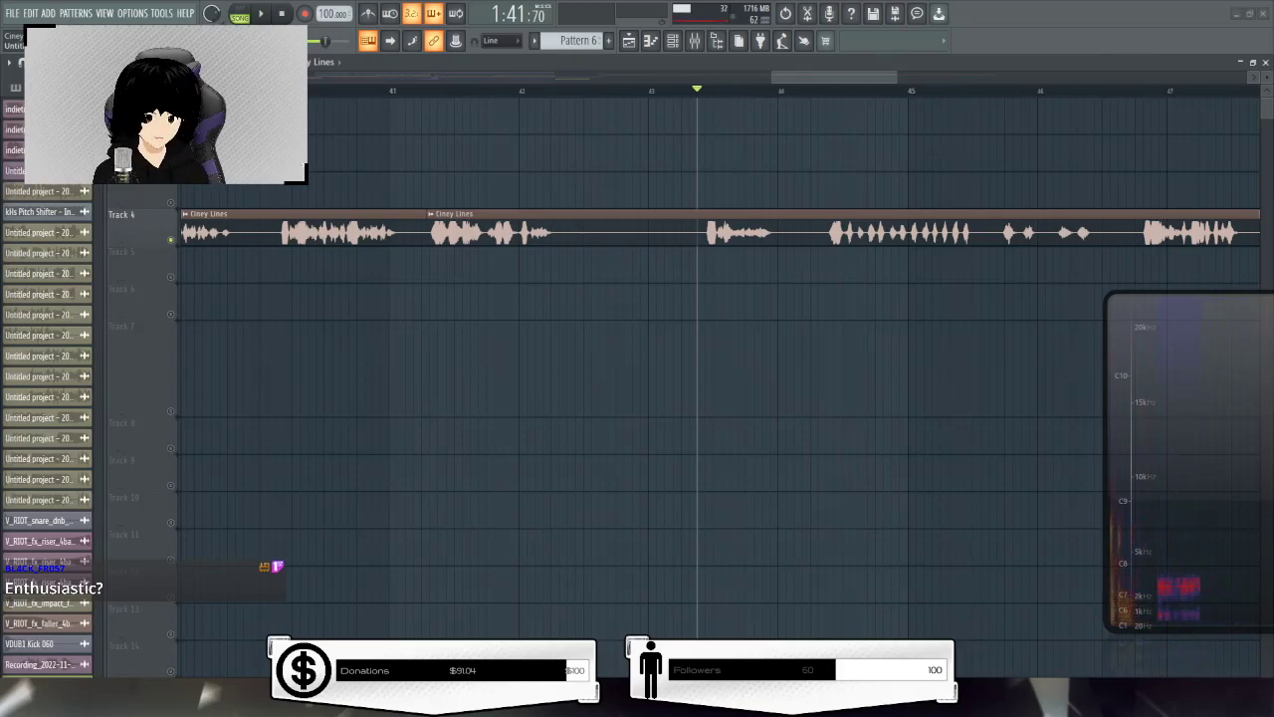
{"action": "key", "text": "space"}
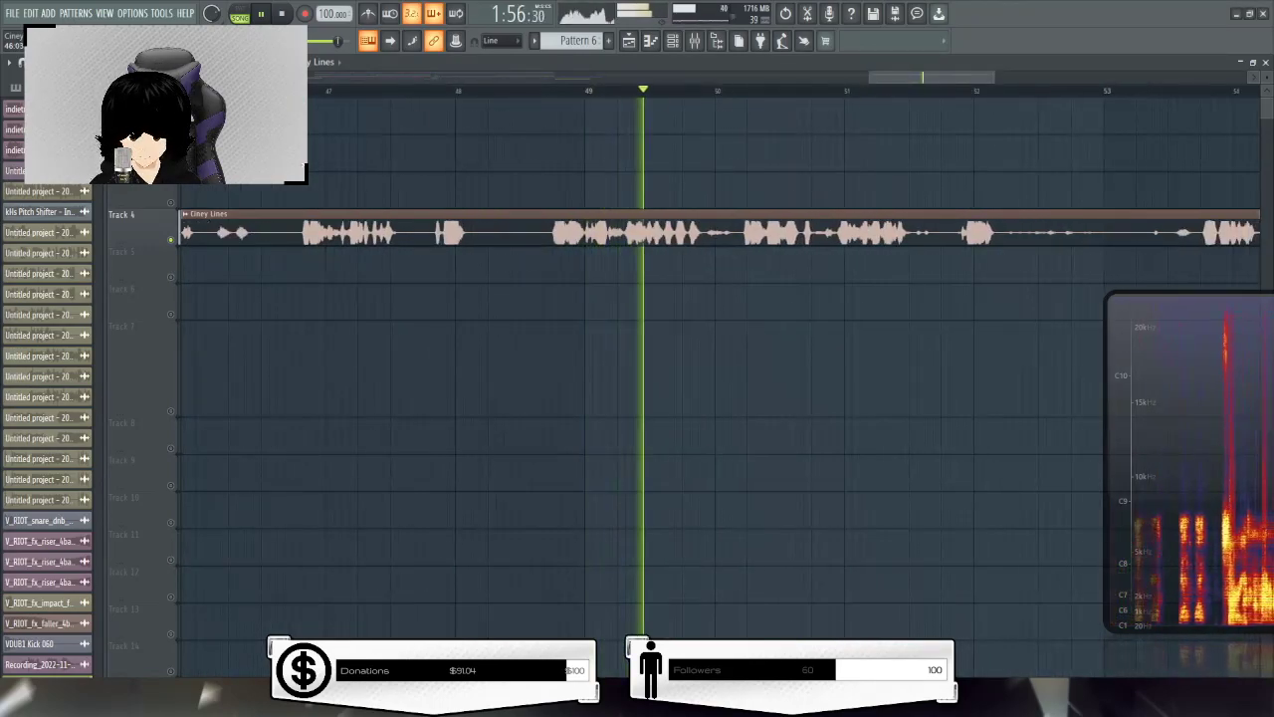
{"action": "key", "text": "space"}
{"action": "left_click", "coordinate": [553, 91]}
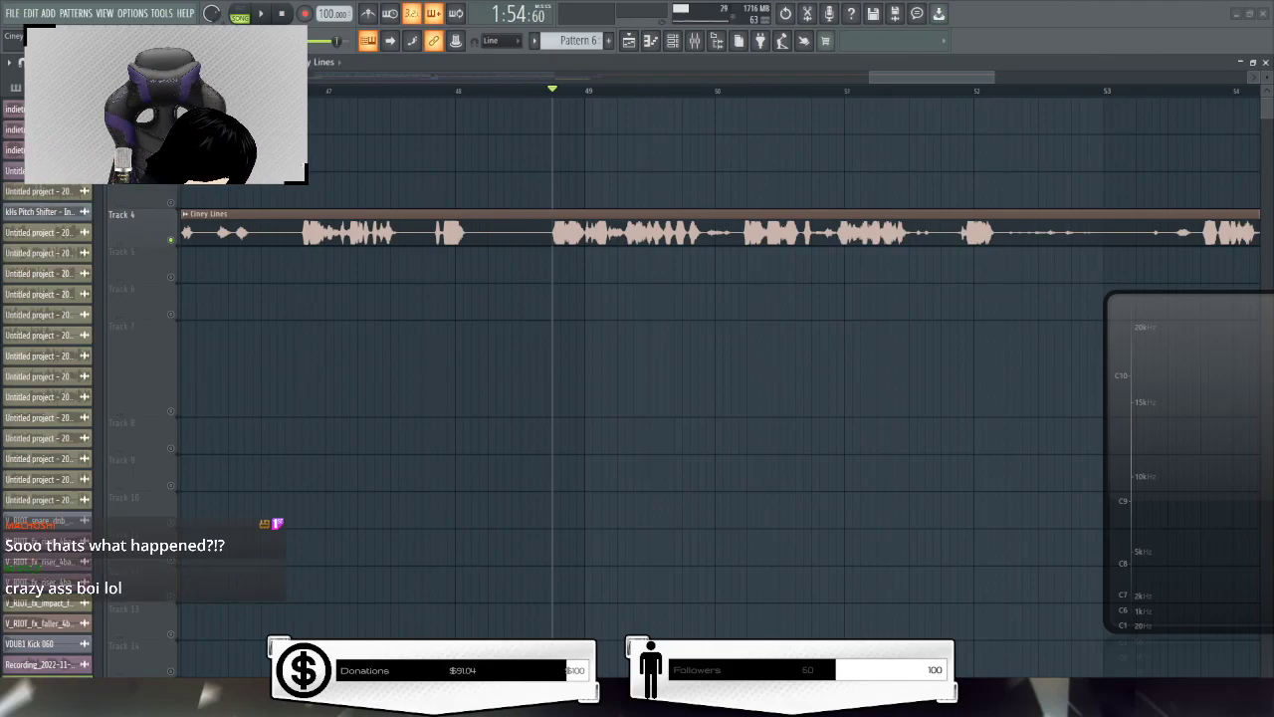
{"action": "left_click", "coordinate": [610, 92]}
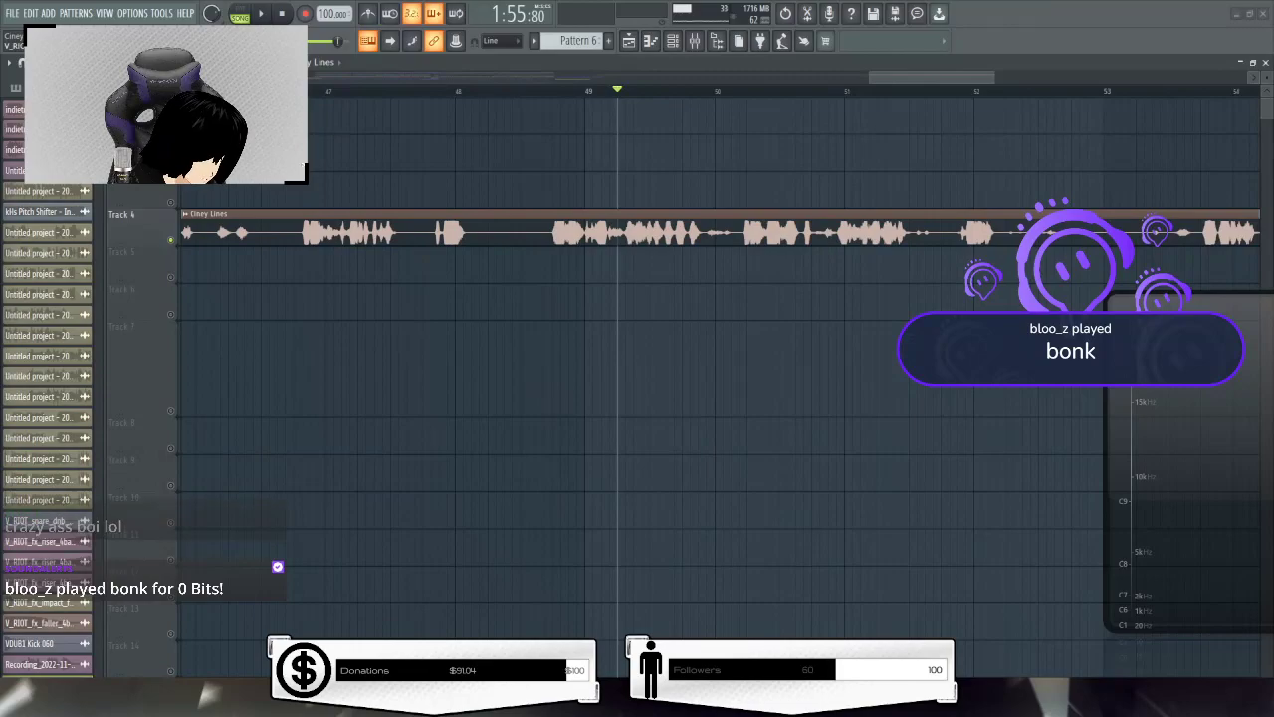
{"action": "key", "text": "space"}
{"action": "left_click_drag", "start_coordinate": [884, 78], "coordinate": [939, 72]}
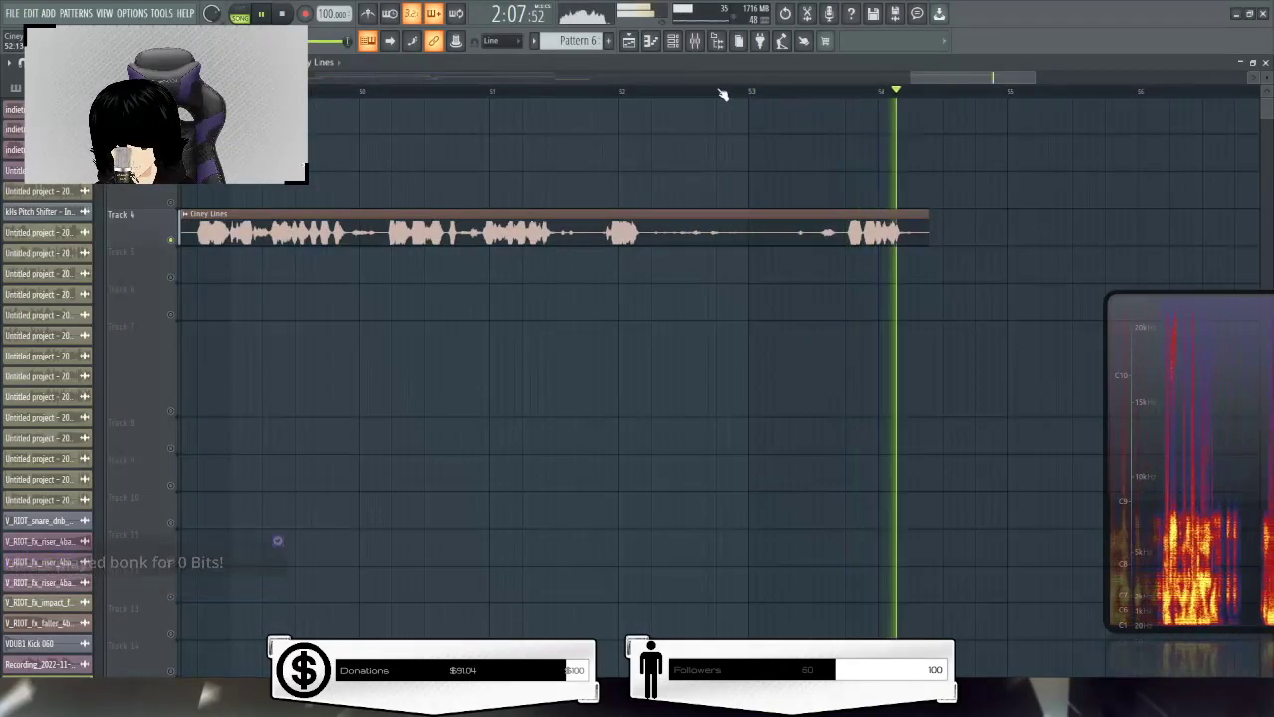
{"action": "key", "text": "space"}
Check the mixer and the Ciney Lines channel settings for the vocal's mixer track assignment
{"action": "left_click_drag", "start_coordinate": [911, 77], "coordinate": [276, 77]}
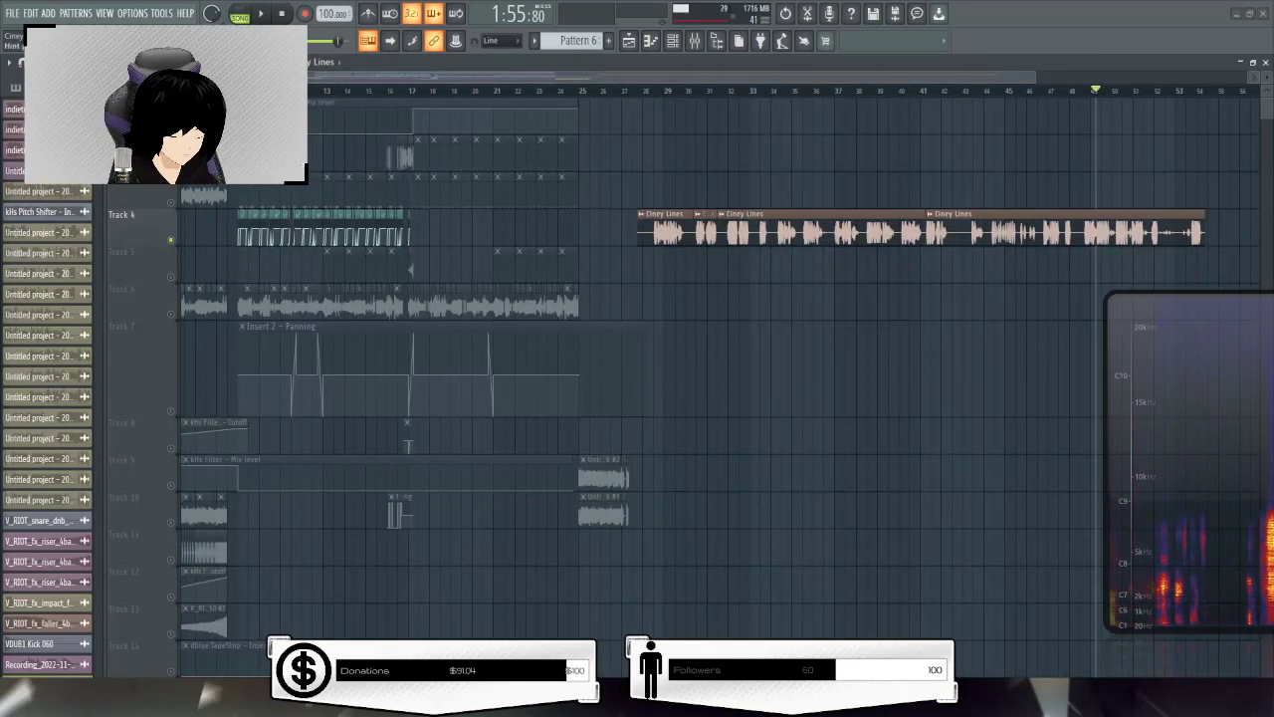
{"action": "scroll", "coordinate": [677, 100], "scroll_direction": "up", "scroll_amount": 3}
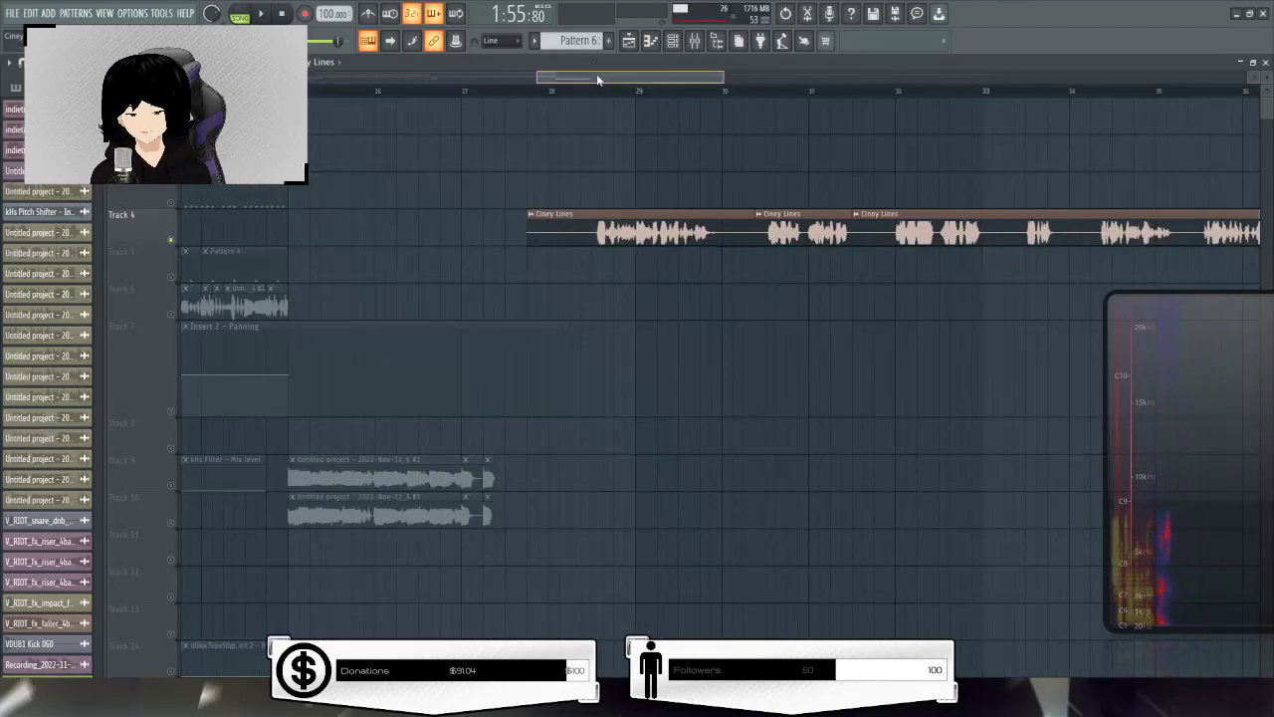
{"action": "left_click_drag", "start_coordinate": [597, 77], "coordinate": [577, 77]}
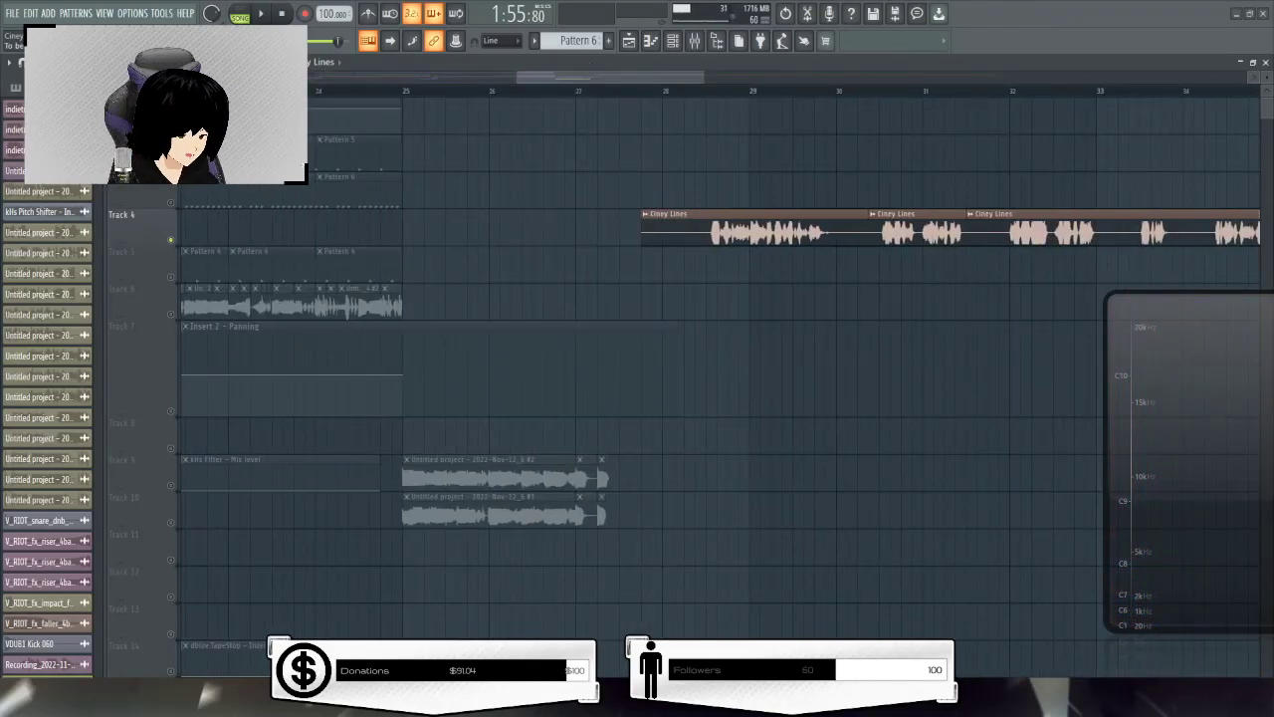
{"action": "scroll", "coordinate": [732, 105], "scroll_direction": "down", "scroll_amount": 3}
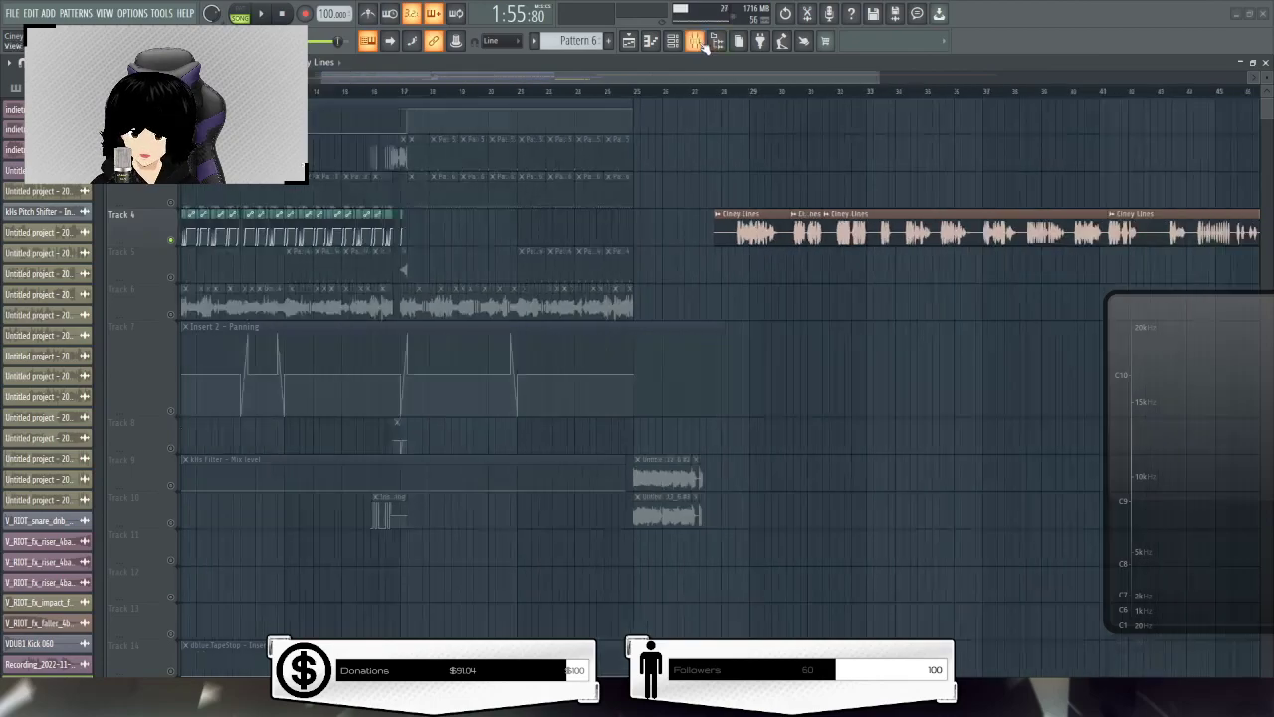
{"action": "key", "text": "F9"}
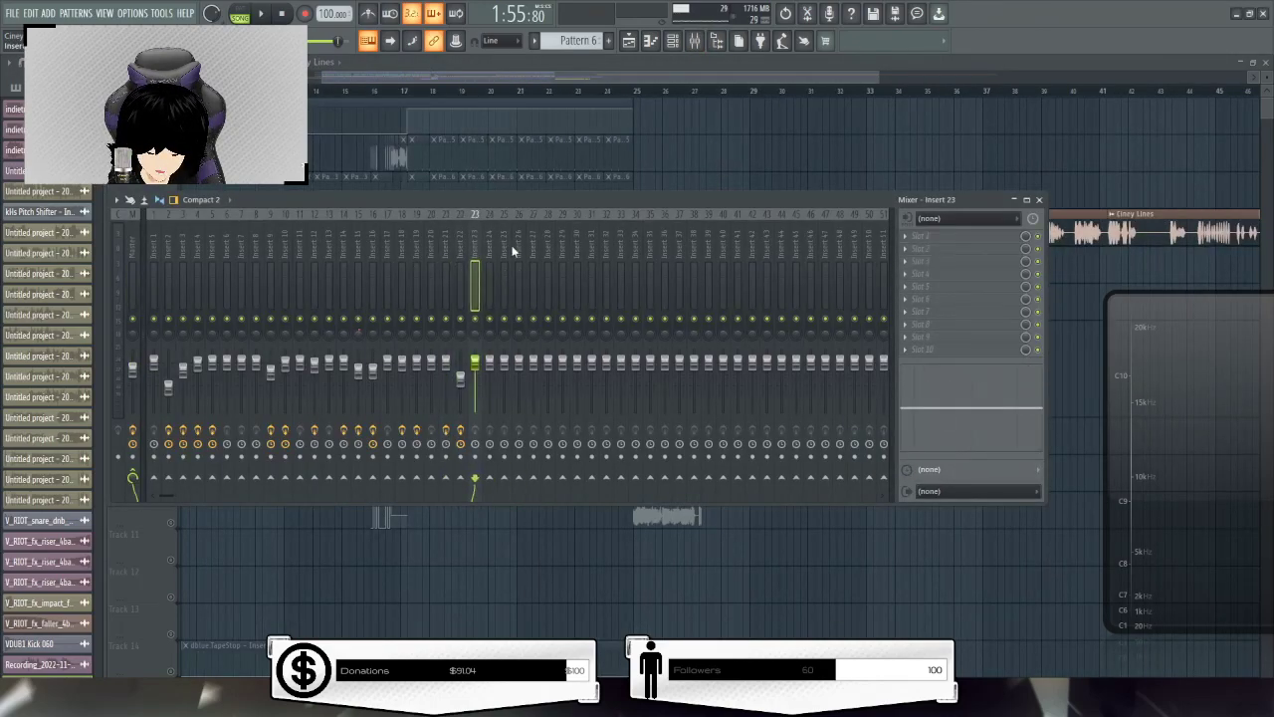
{"action": "key", "text": "F9"}
{"action": "double_click", "coordinate": [737, 227]}
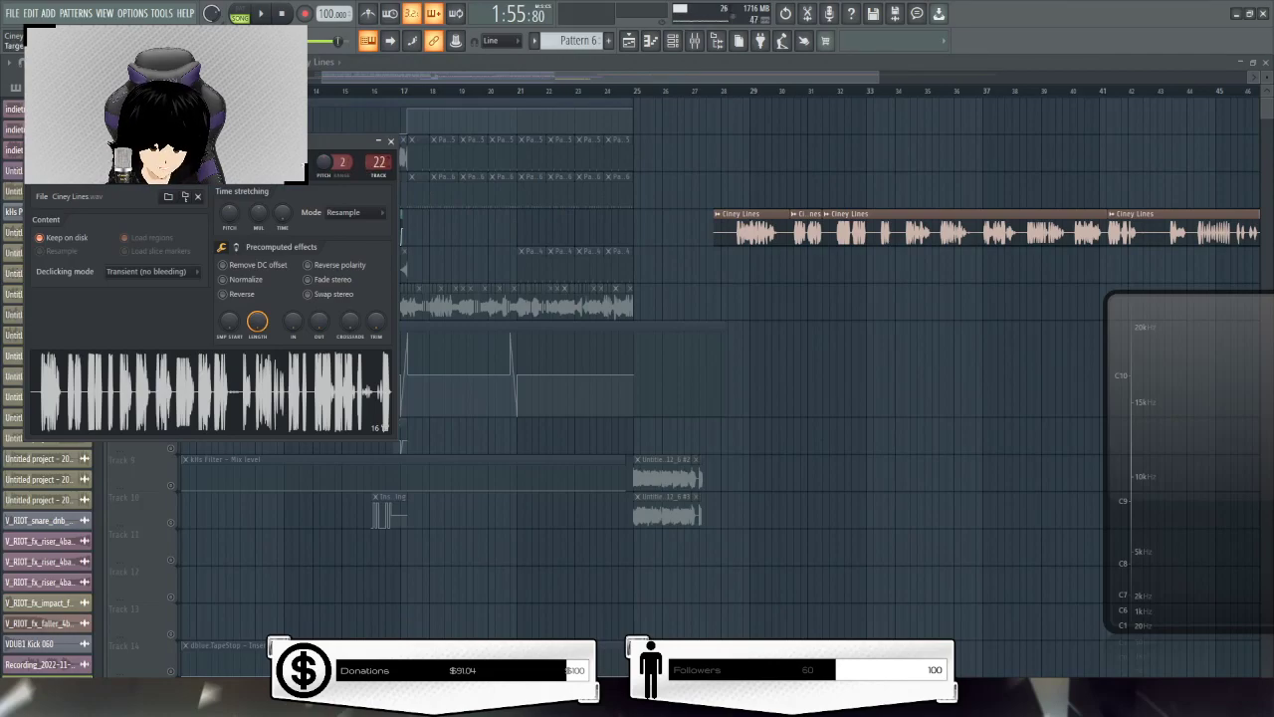
{"action": "left_click", "coordinate": [391, 143]}
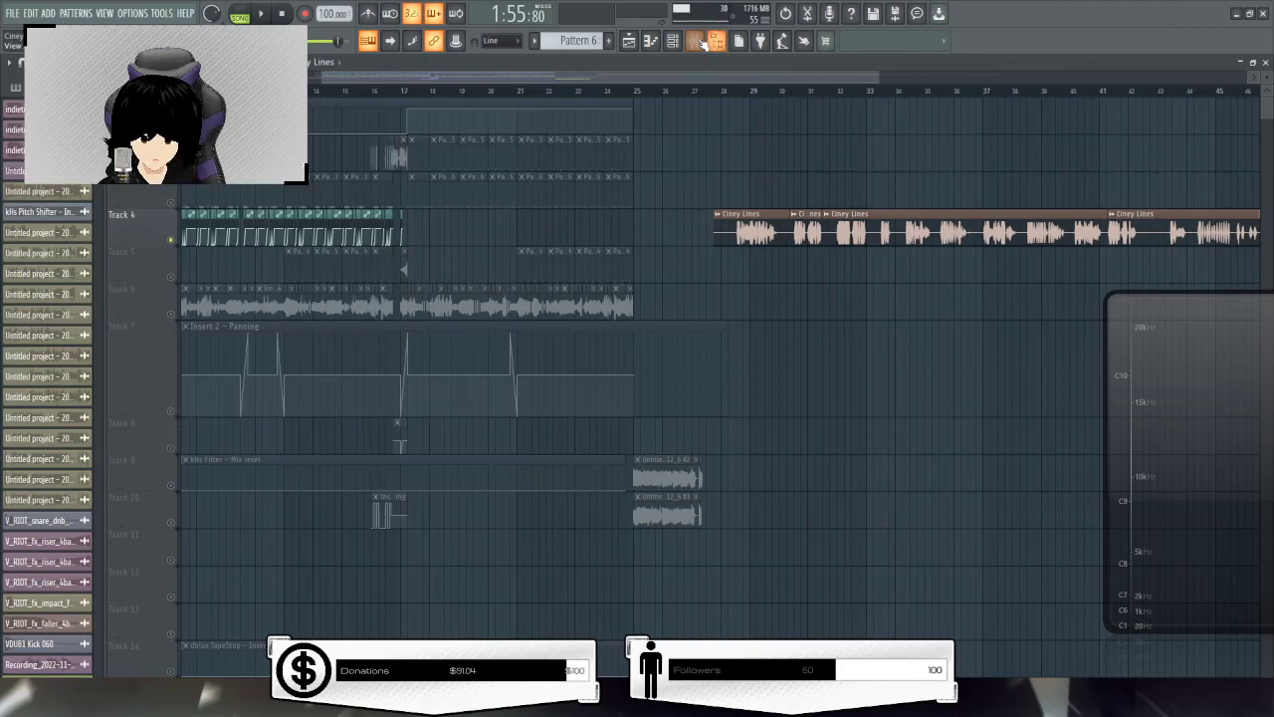
{"action": "left_click_drag", "start_coordinate": [592, 79], "coordinate": [458, 82]}
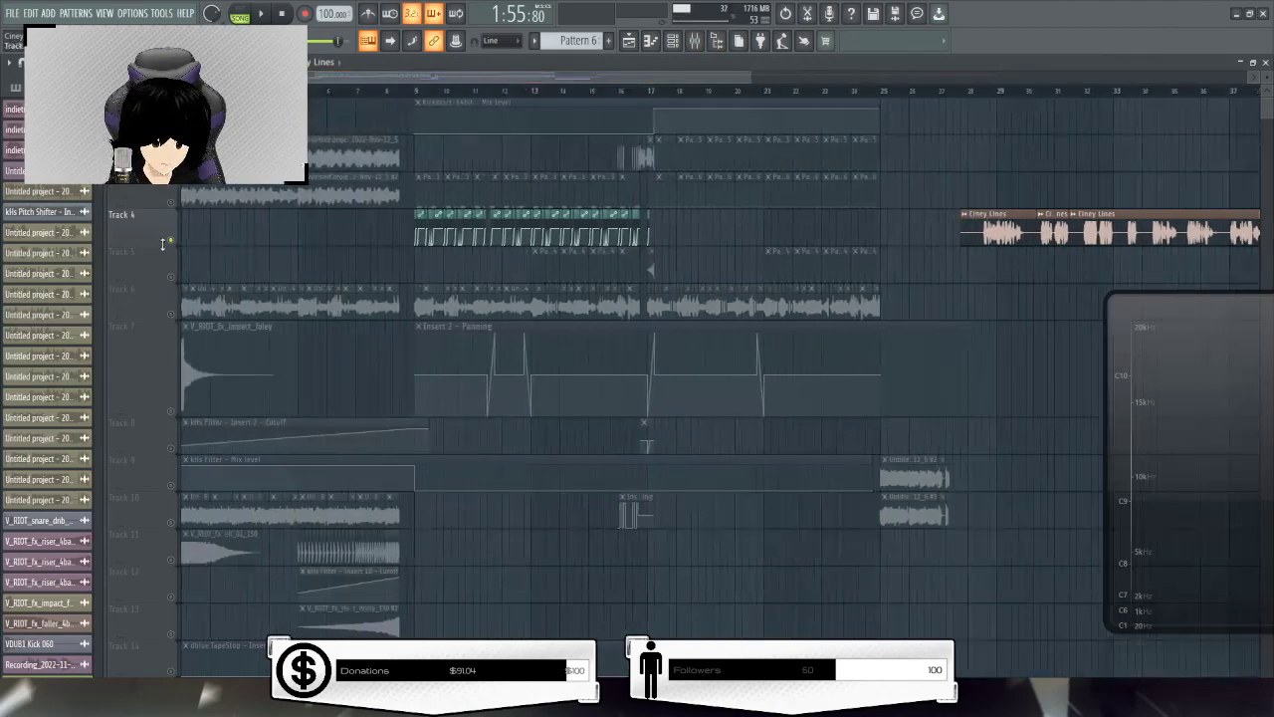
Unsolo Track 4, move the first Ciney Lines phrase to the start of bar 1 and check its level while playing the full mix
{"action": "right_click", "coordinate": [170, 241]}
{"action": "left_click_drag", "start_coordinate": [986, 221], "coordinate": [8, 215]}
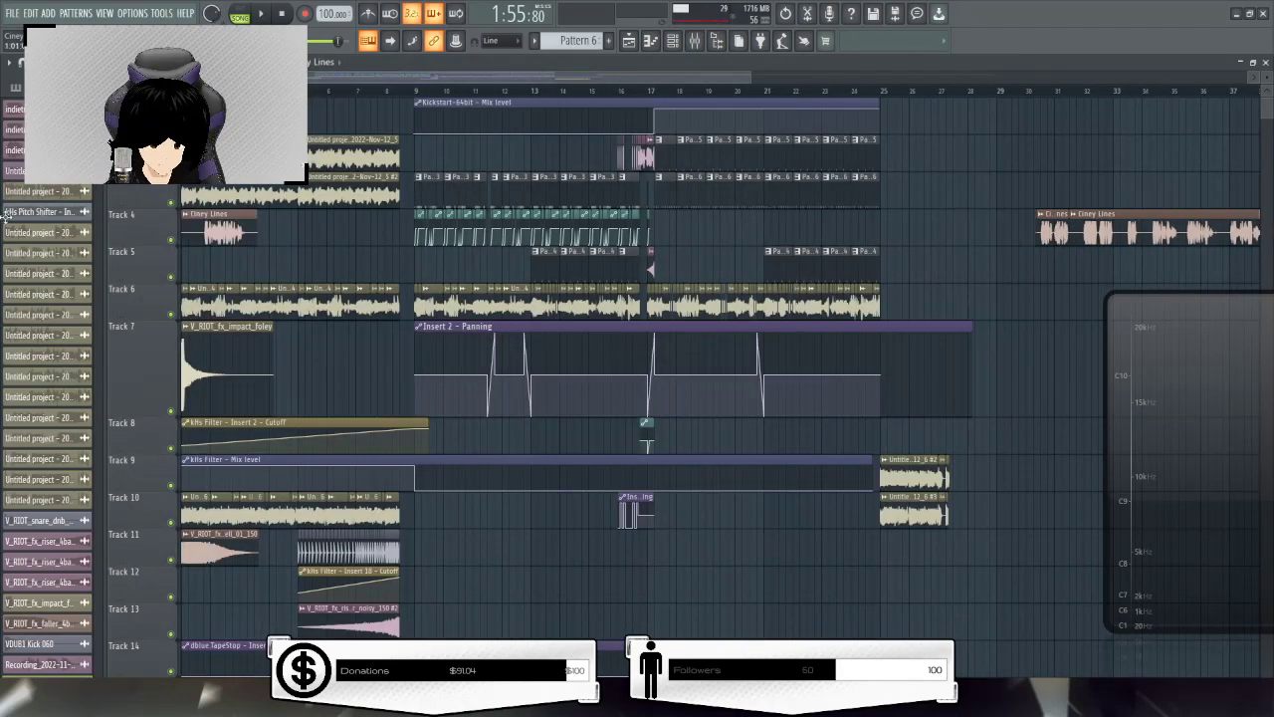
{"action": "key", "text": "space"}
{"action": "scroll", "coordinate": [311, 146], "scroll_direction": "up", "scroll_amount": 3}
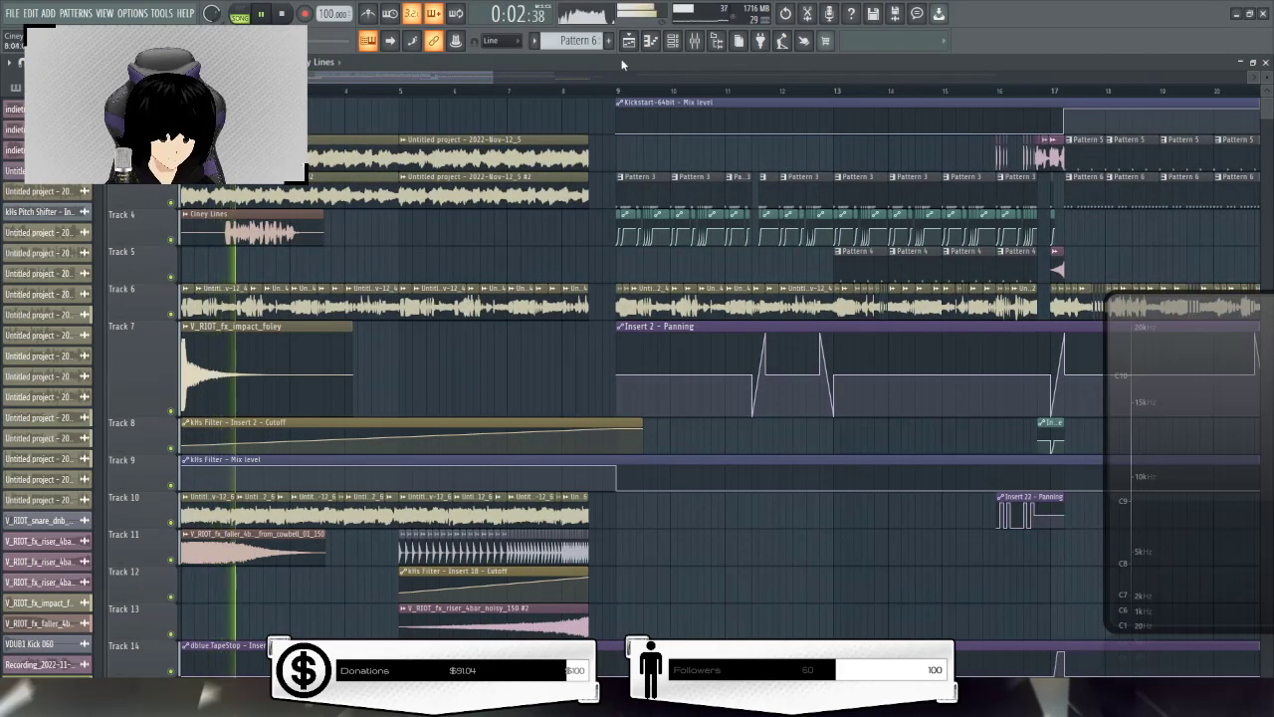
{"action": "key", "text": "F9"}
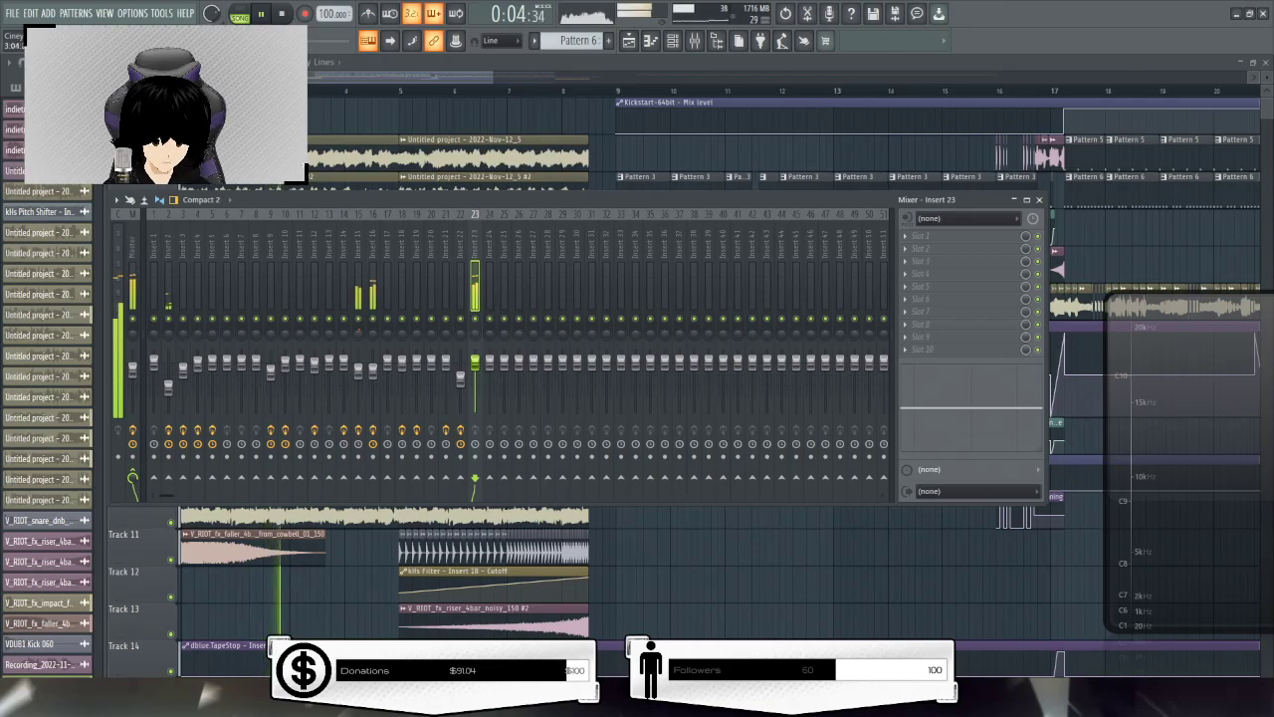
{"action": "key", "text": "F9"}
Move the two-phrase Ciney Lines clip from near bar 31 to around bar 8 on Track 4, with its second phrase ending at bar 9
{"action": "left_click_drag", "start_coordinate": [356, 74], "coordinate": [647, 78]}
{"action": "left_click_drag", "start_coordinate": [789, 223], "coordinate": [189, 159]}
{"action": "scroll", "coordinate": [451, 196], "scroll_direction": "left", "scroll_amount": 3}
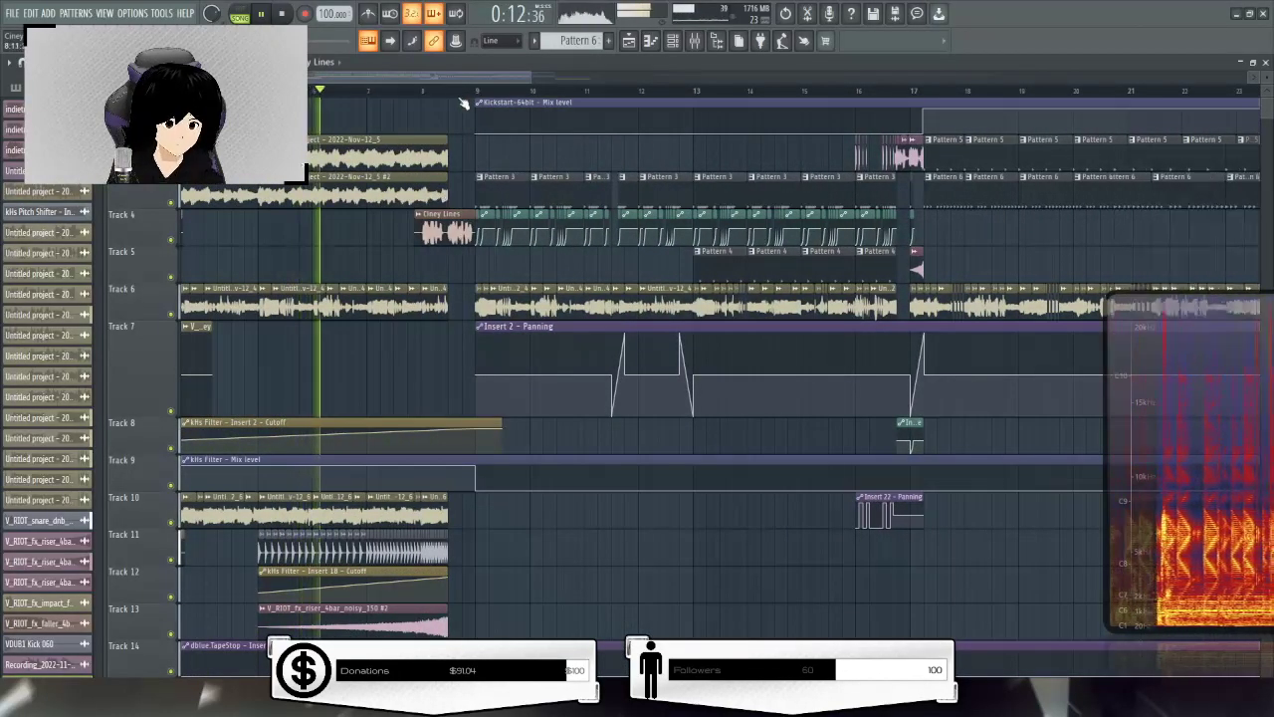
{"action": "scroll", "coordinate": [448, 100], "scroll_direction": "up", "scroll_amount": 5}
{"action": "scroll", "coordinate": [428, 95], "scroll_direction": "up", "scroll_amount": 3}
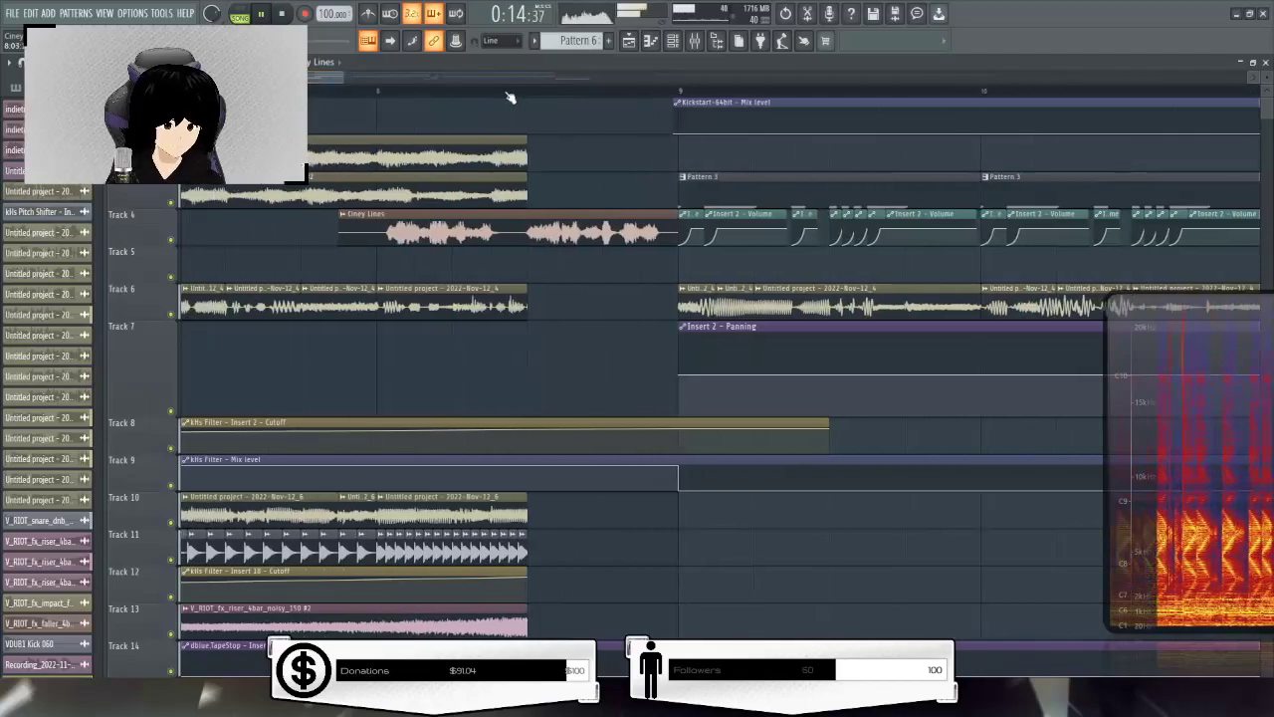
{"action": "left_click_drag", "start_coordinate": [578, 217], "coordinate": [604, 219]}
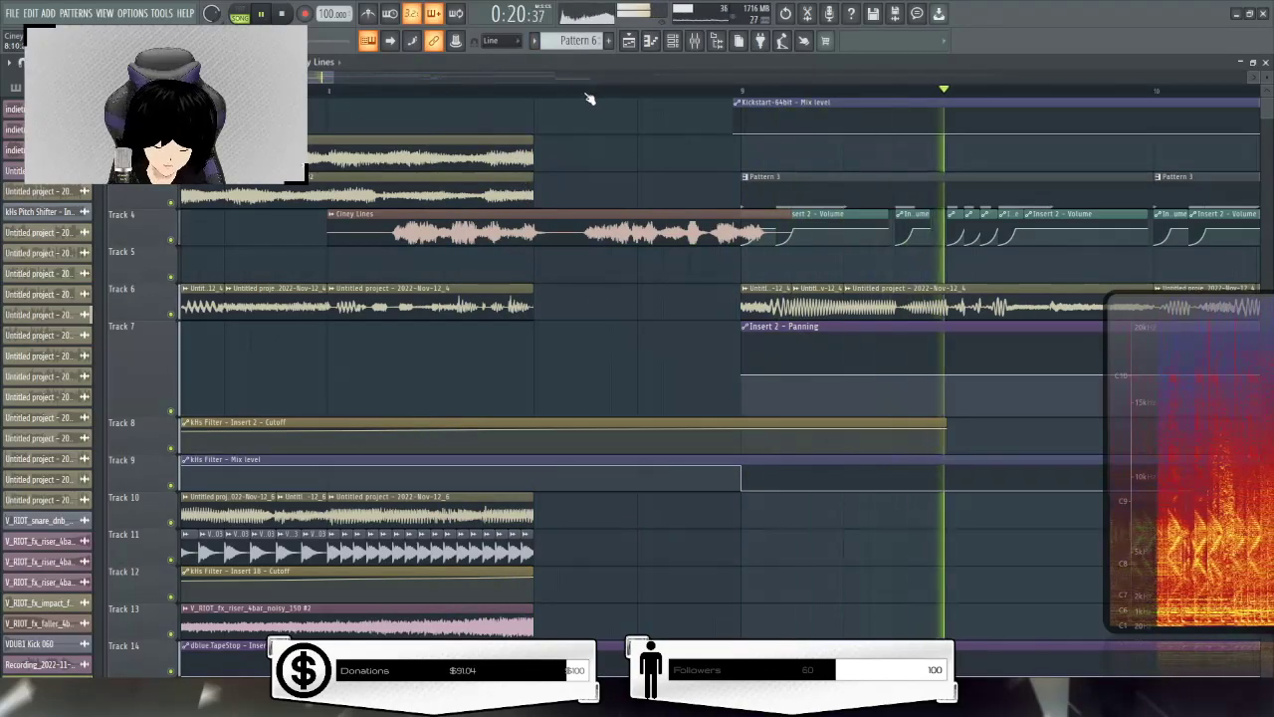
{"action": "scroll", "coordinate": [588, 98], "scroll_direction": "up", "scroll_amount": 2}
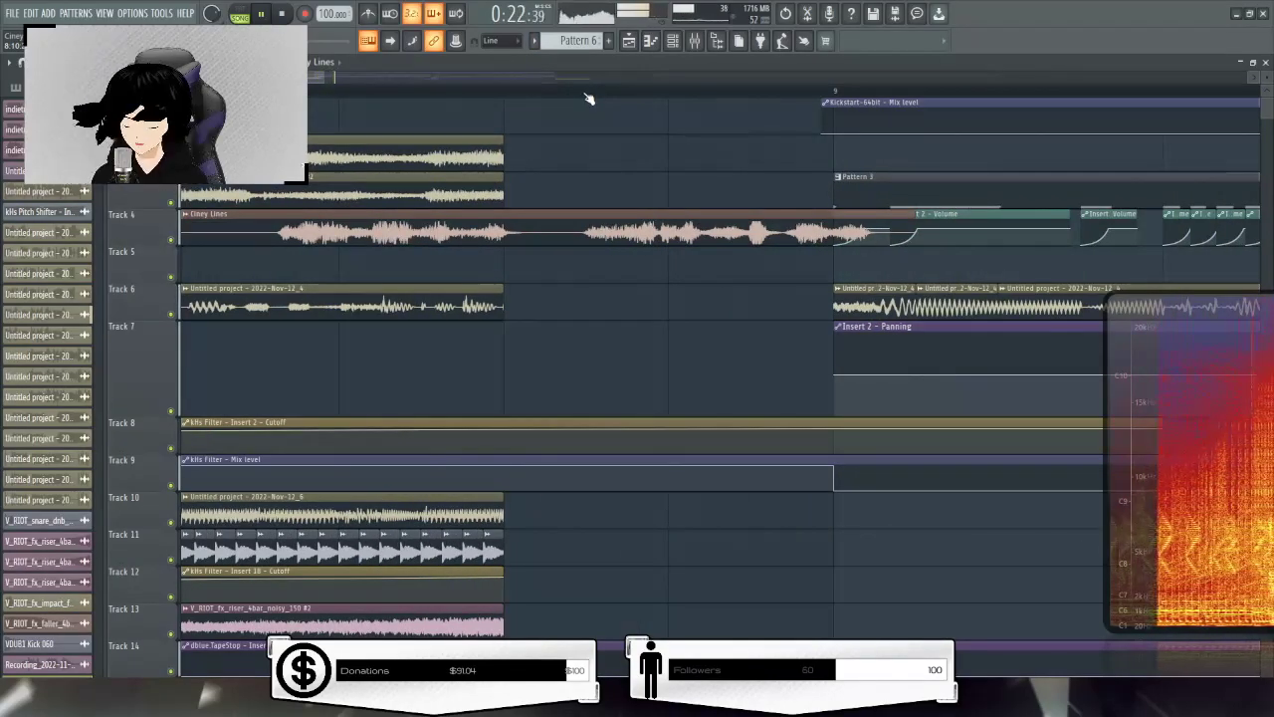
{"action": "left_click_drag", "start_coordinate": [642, 224], "coordinate": [605, 231]}
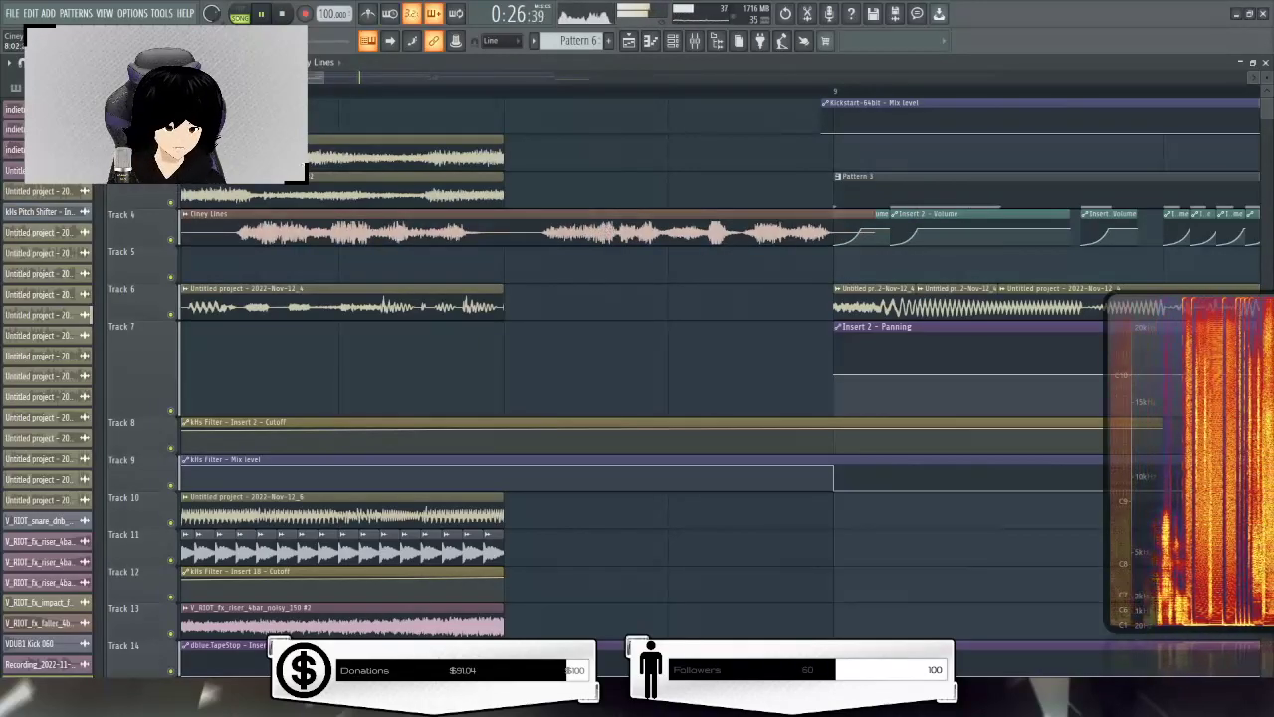
Slice the clip between its two phrases before bar 9 and close the silent gap by moving the first phrase up to the second
{"action": "key", "text": "space"}
{"action": "left_click_drag", "start_coordinate": [524, 260], "coordinate": [505, 165]}
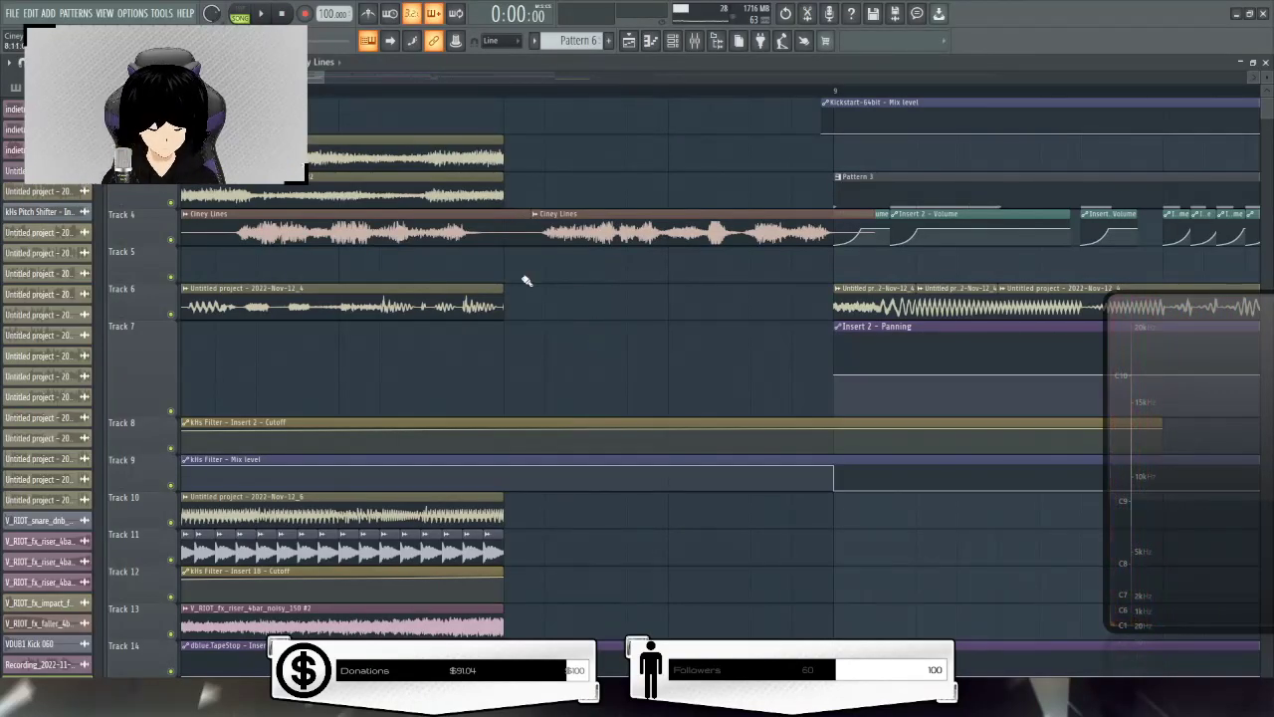
{"action": "scroll", "coordinate": [922, 316], "scroll_direction": "up", "scroll_amount": 3}
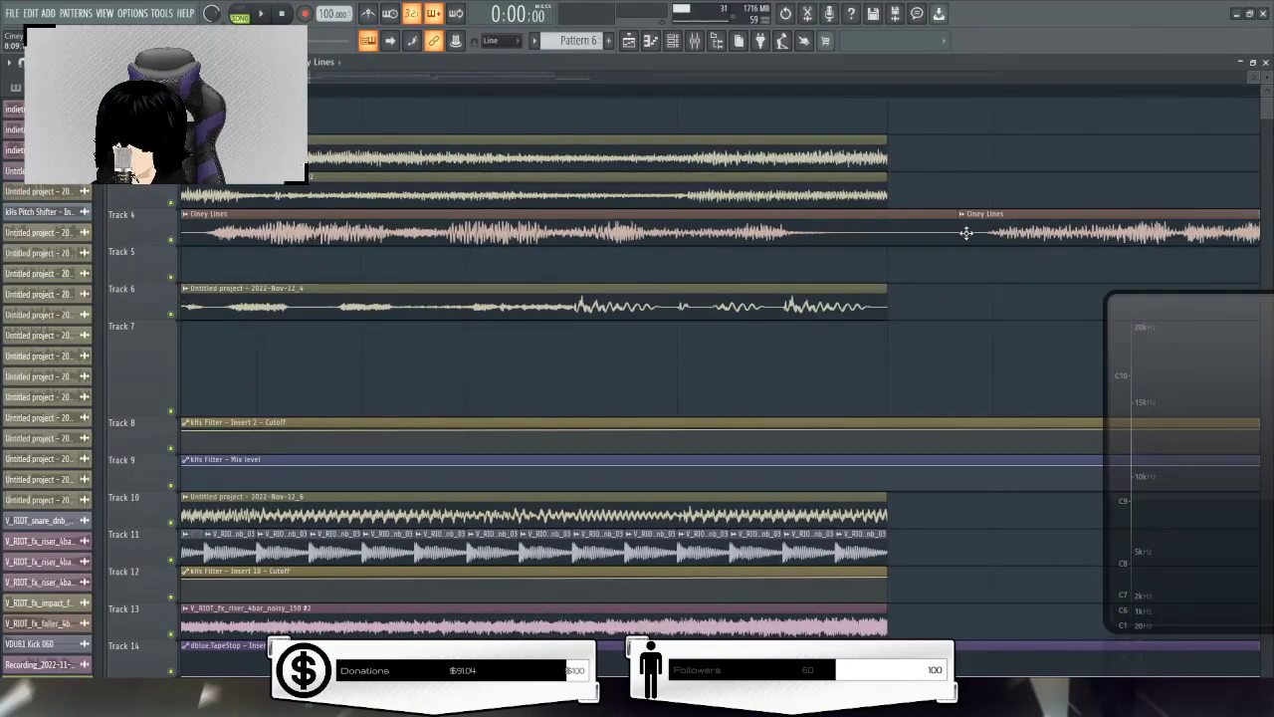
{"action": "mouse_move", "coordinate": [954, 222]}
{"action": "left_mouse_down"}
{"action": "mouse_move", "coordinate": [903, 221]}
{"action": "mouse_move", "coordinate": [951, 225]}
{"action": "left_mouse_up"}
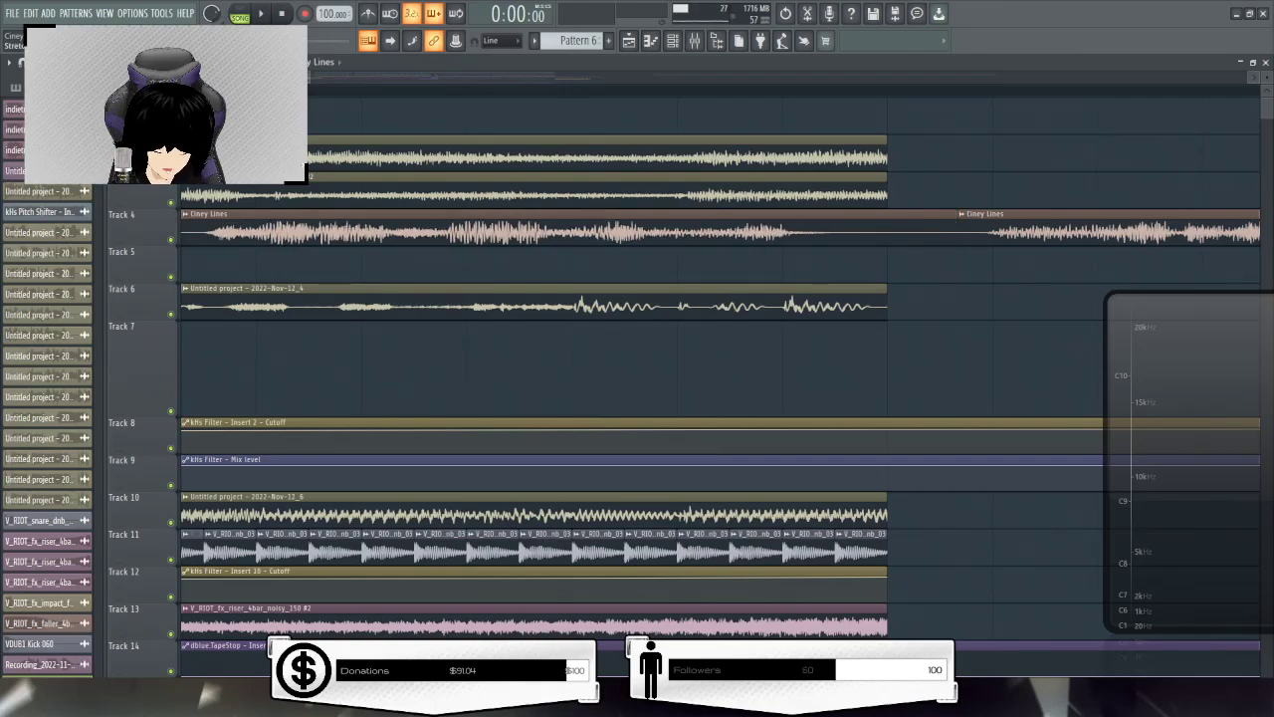
{"action": "scroll", "coordinate": [975, 100], "scroll_direction": "down", "scroll_amount": 1}
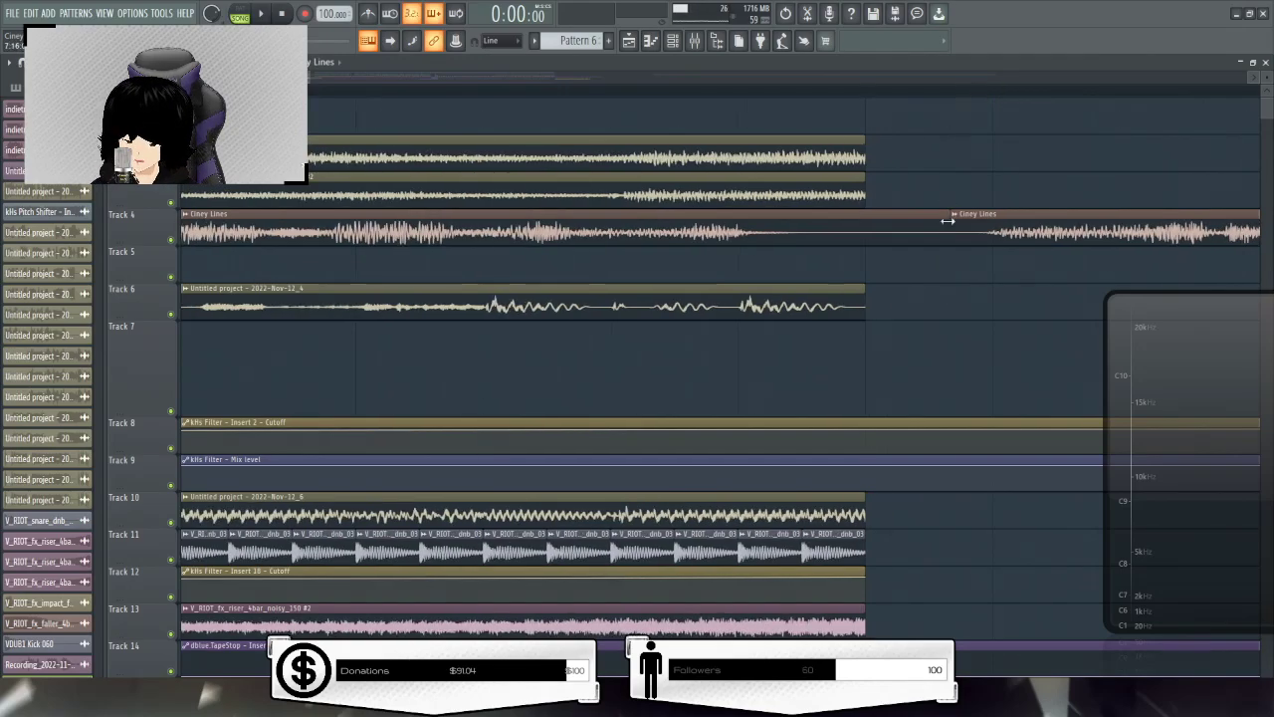
{"action": "mouse_move", "coordinate": [934, 224]}
{"action": "left_mouse_down"}
{"action": "mouse_move", "coordinate": [790, 226]}
{"action": "mouse_move", "coordinate": [931, 222]}
{"action": "left_mouse_up"}
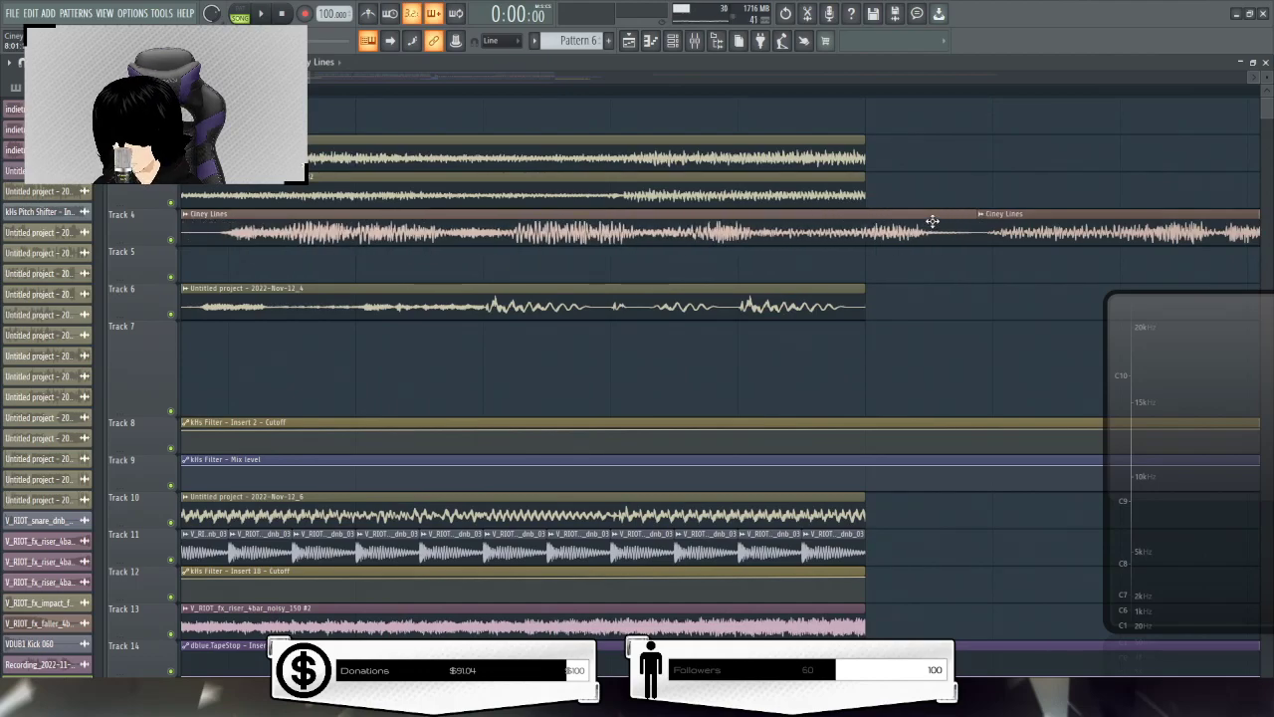
Play the two phrases from bar 8 and shift both slices slightly earlier on Track 4
{"action": "scroll", "coordinate": [727, 97], "scroll_direction": "down", "scroll_amount": 3}
{"action": "scroll", "coordinate": [726, 99], "scroll_direction": "down", "scroll_amount": 1}
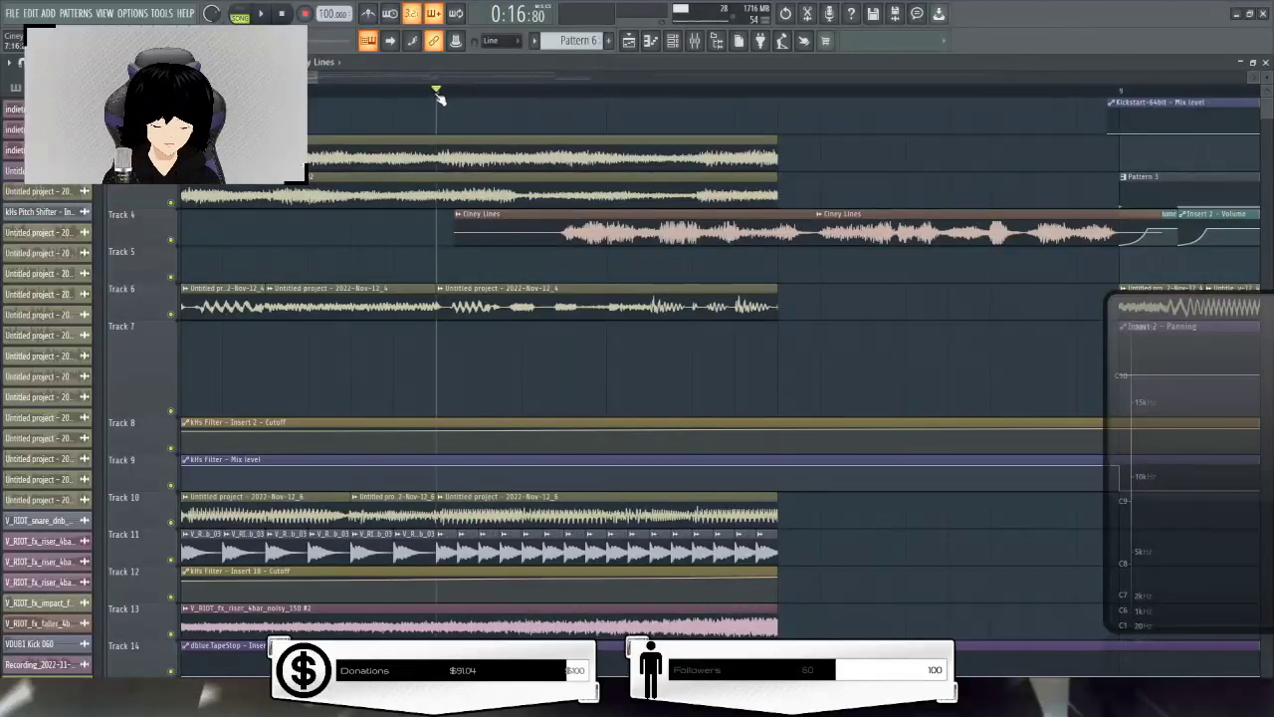
{"action": "key", "text": "space"}
{"action": "scroll", "coordinate": [439, 97], "scroll_direction": "down", "scroll_amount": 2}
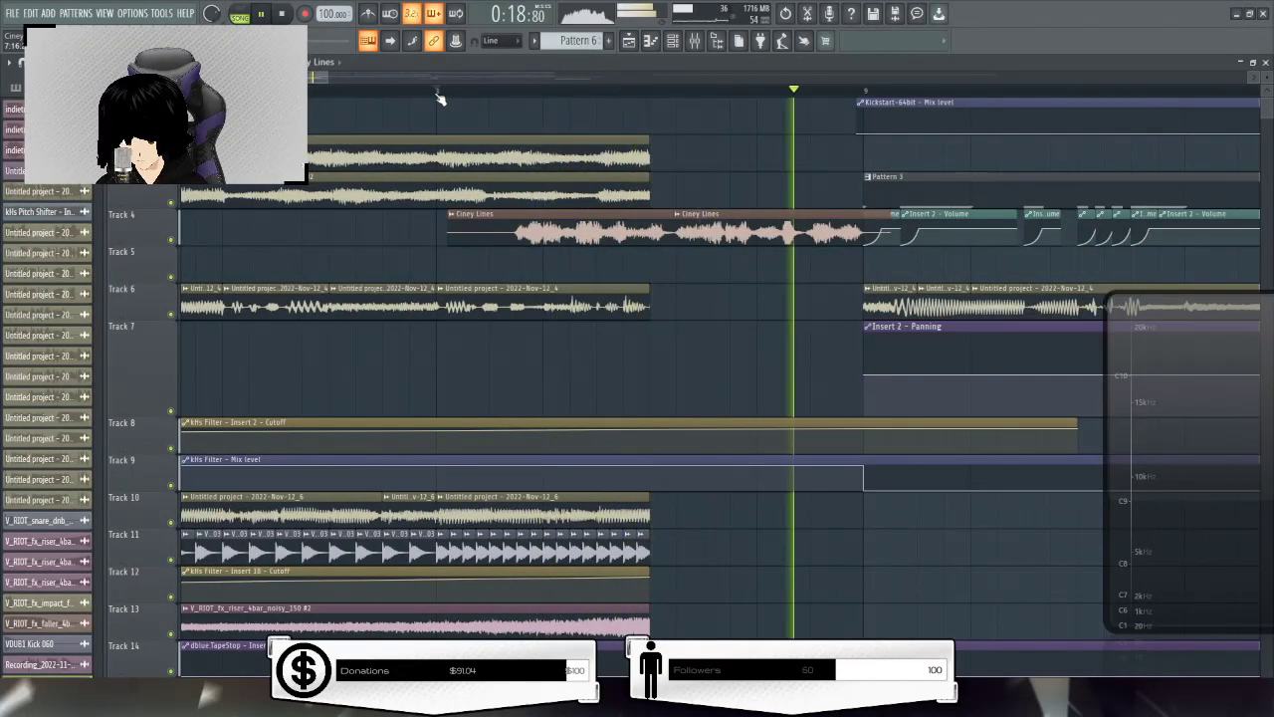
{"action": "scroll", "coordinate": [652, 92], "scroll_direction": "up", "scroll_amount": 2}
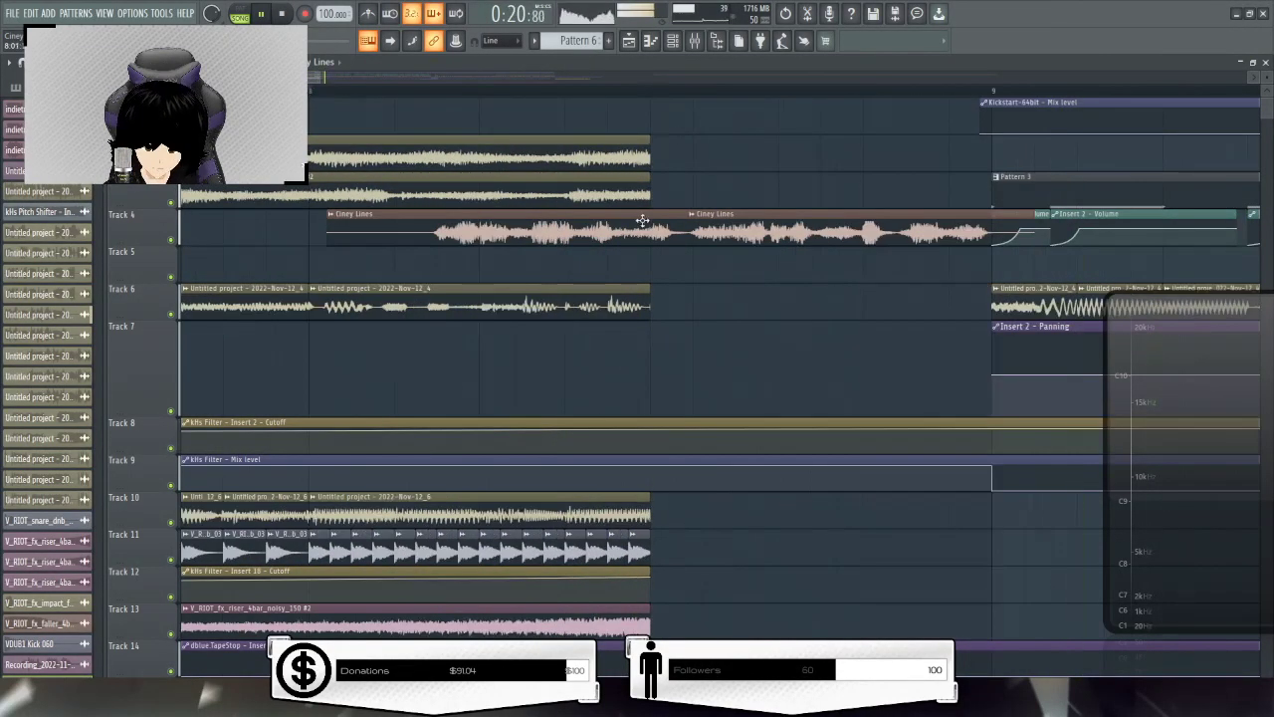
{"action": "left_click_drag", "start_coordinate": [643, 220], "coordinate": [594, 228]}
{"action": "left_click_drag", "start_coordinate": [768, 232], "coordinate": [727, 232]}
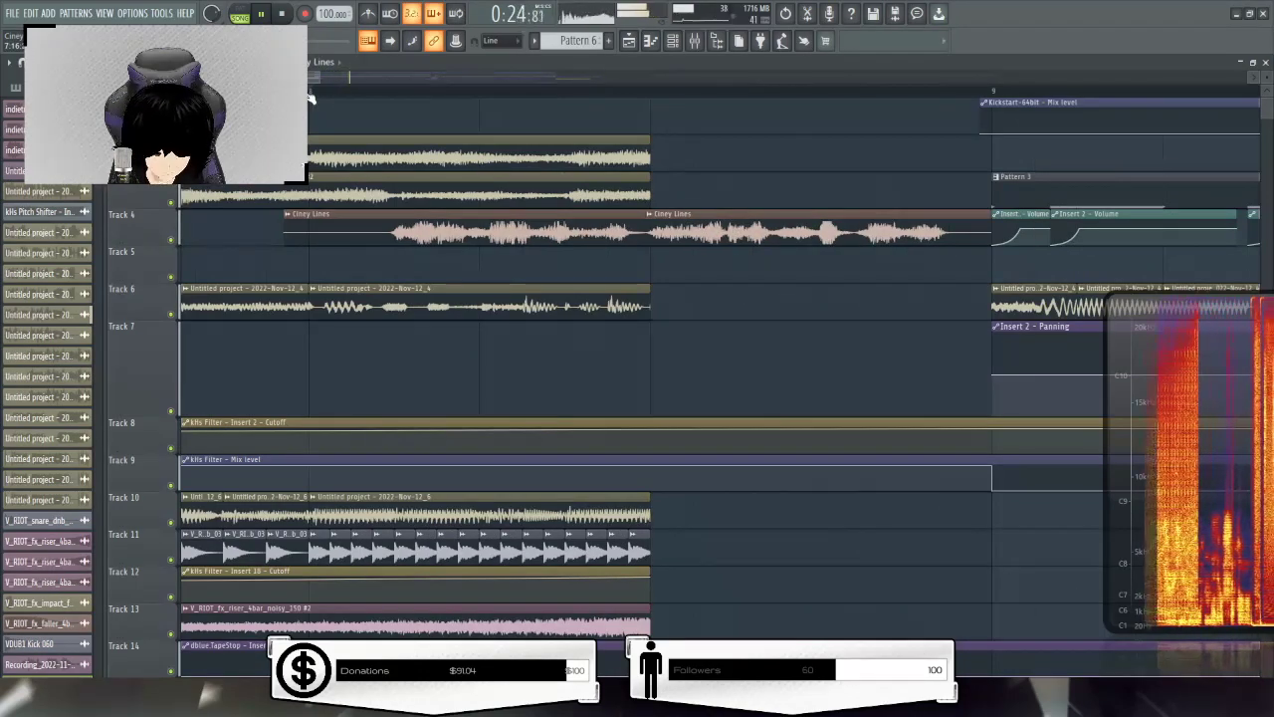
{"action": "key", "text": "space"}
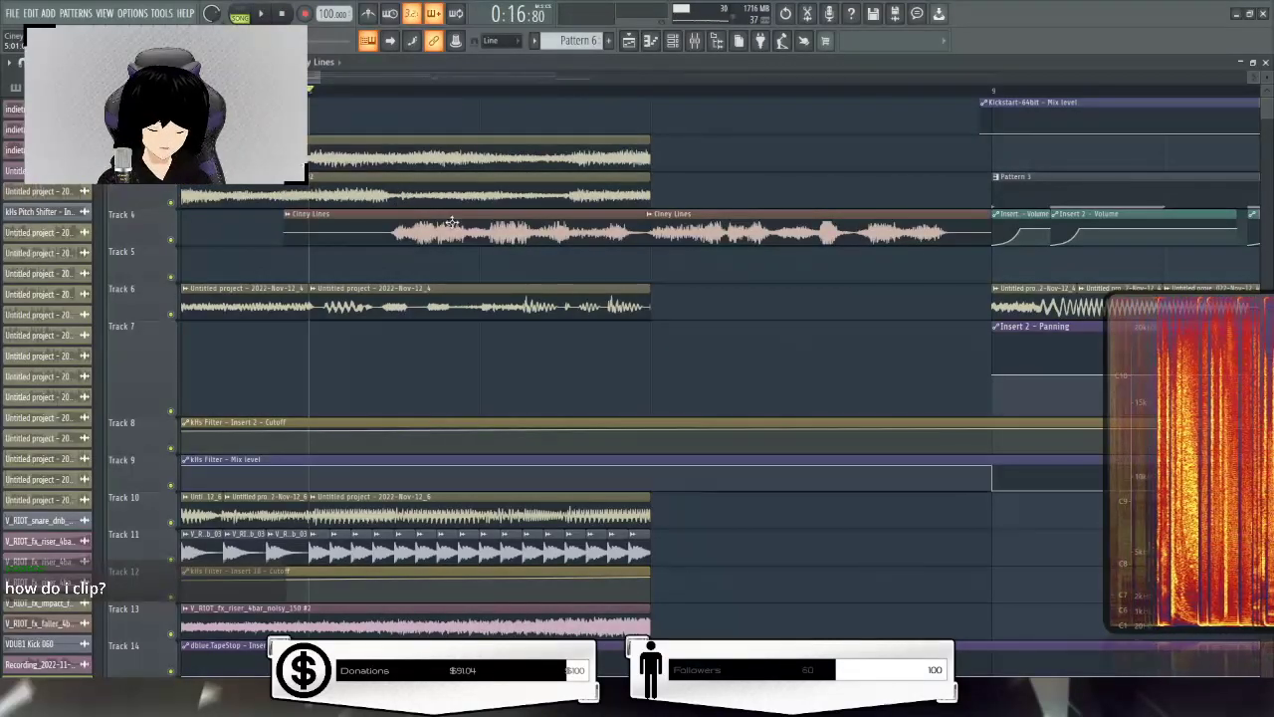
Move the first of the two phrases earlier so its vocal starts just before bar 8, and play the section back
{"action": "left_click_drag", "start_coordinate": [416, 227], "coordinate": [331, 225]}
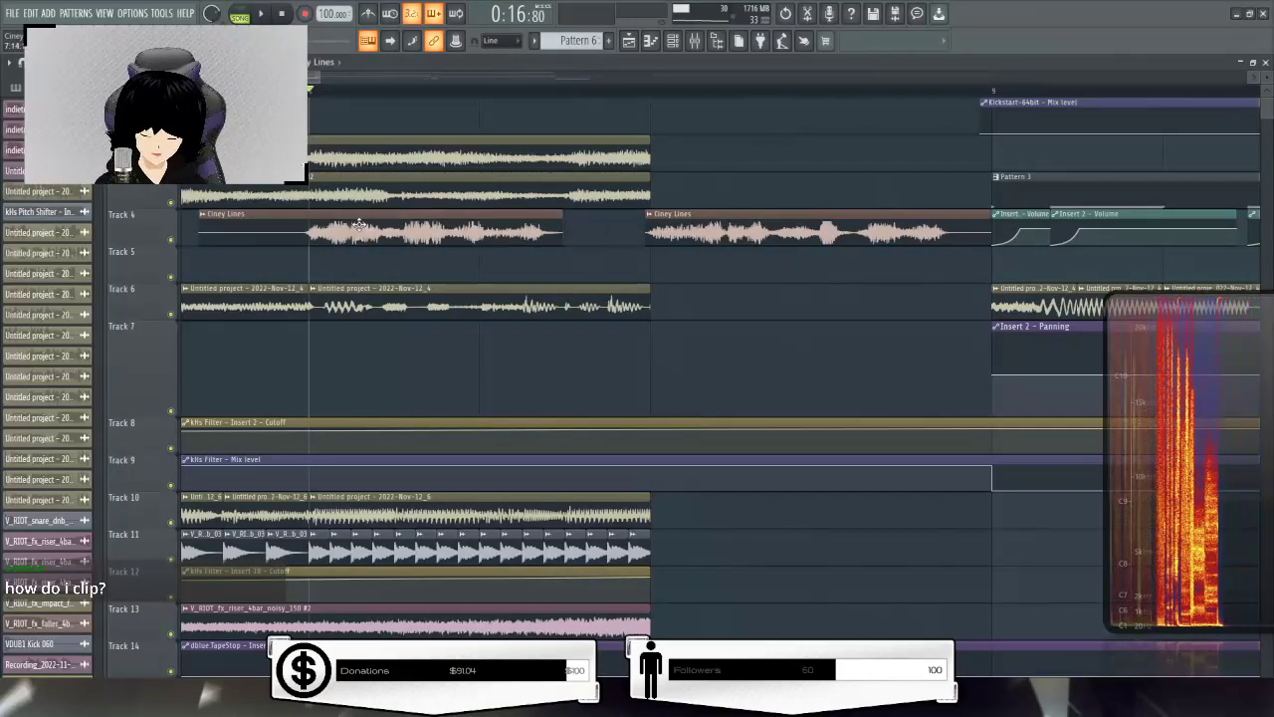
{"action": "scroll", "coordinate": [313, 92], "scroll_direction": "up", "scroll_amount": 3}
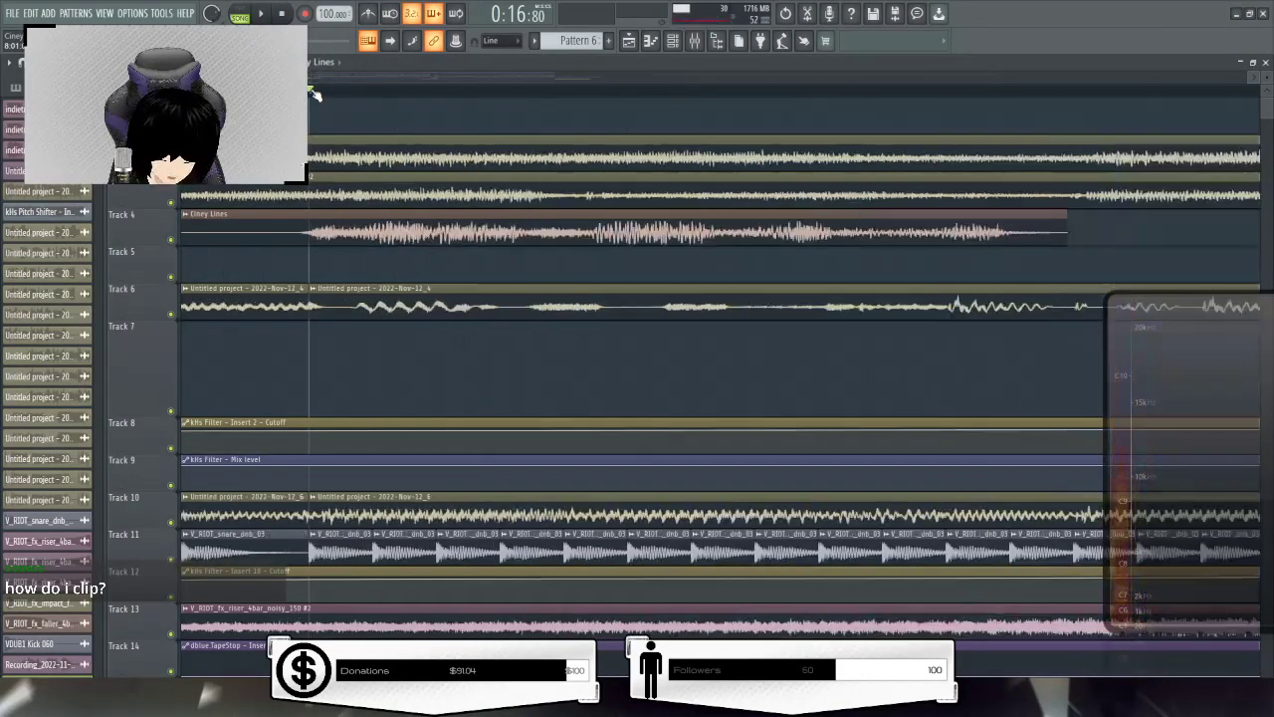
{"action": "left_click_drag", "start_coordinate": [685, 235], "coordinate": [649, 235]}
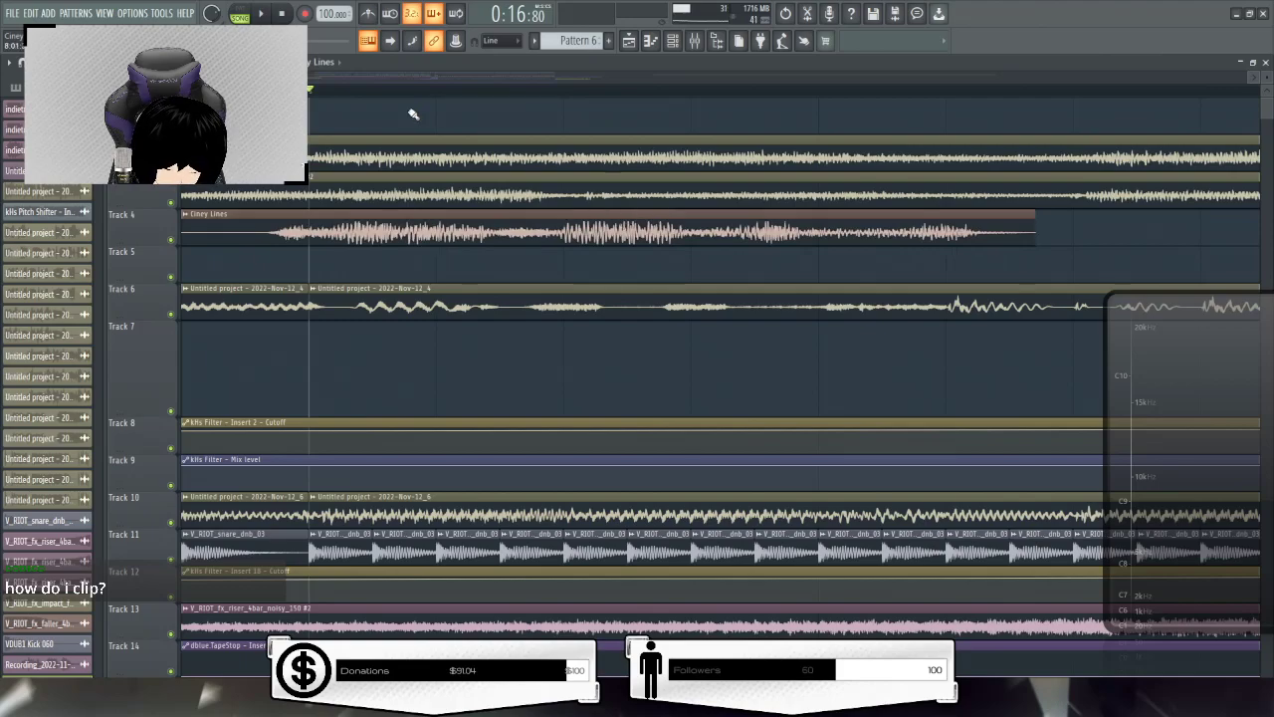
{"action": "scroll", "coordinate": [323, 93], "scroll_direction": "down", "scroll_amount": 3}
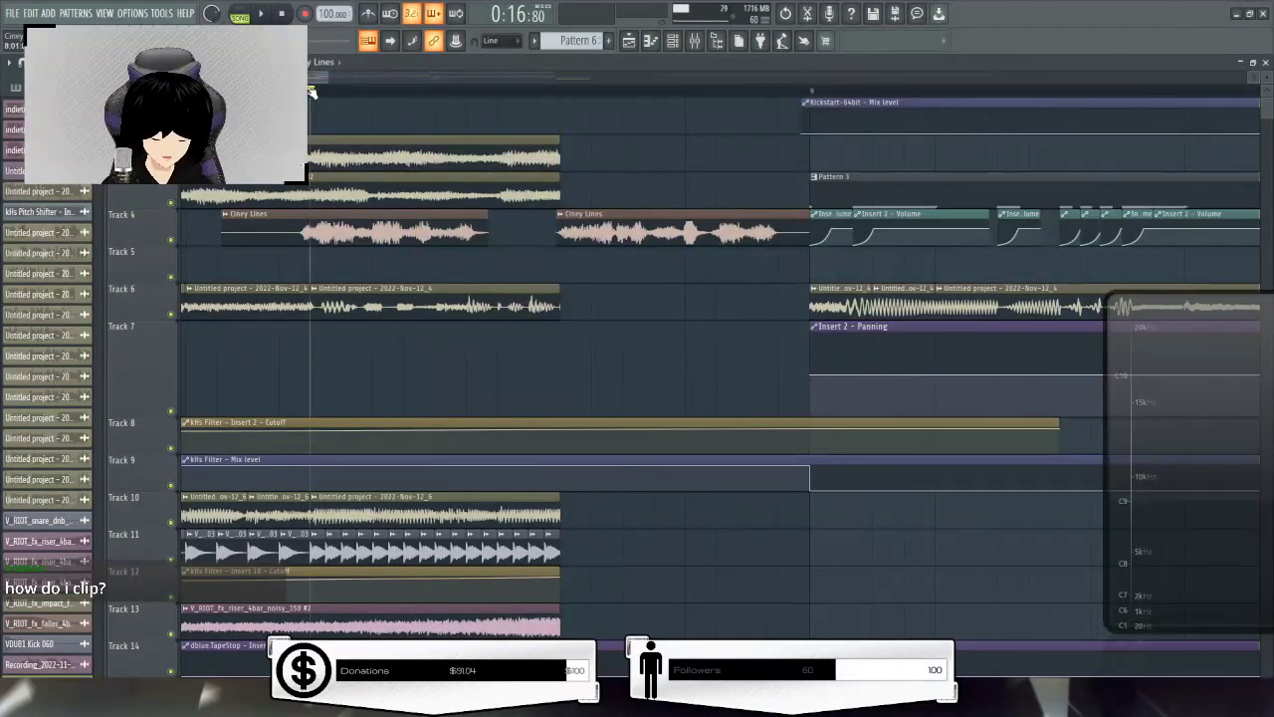
{"action": "key", "text": "space"}
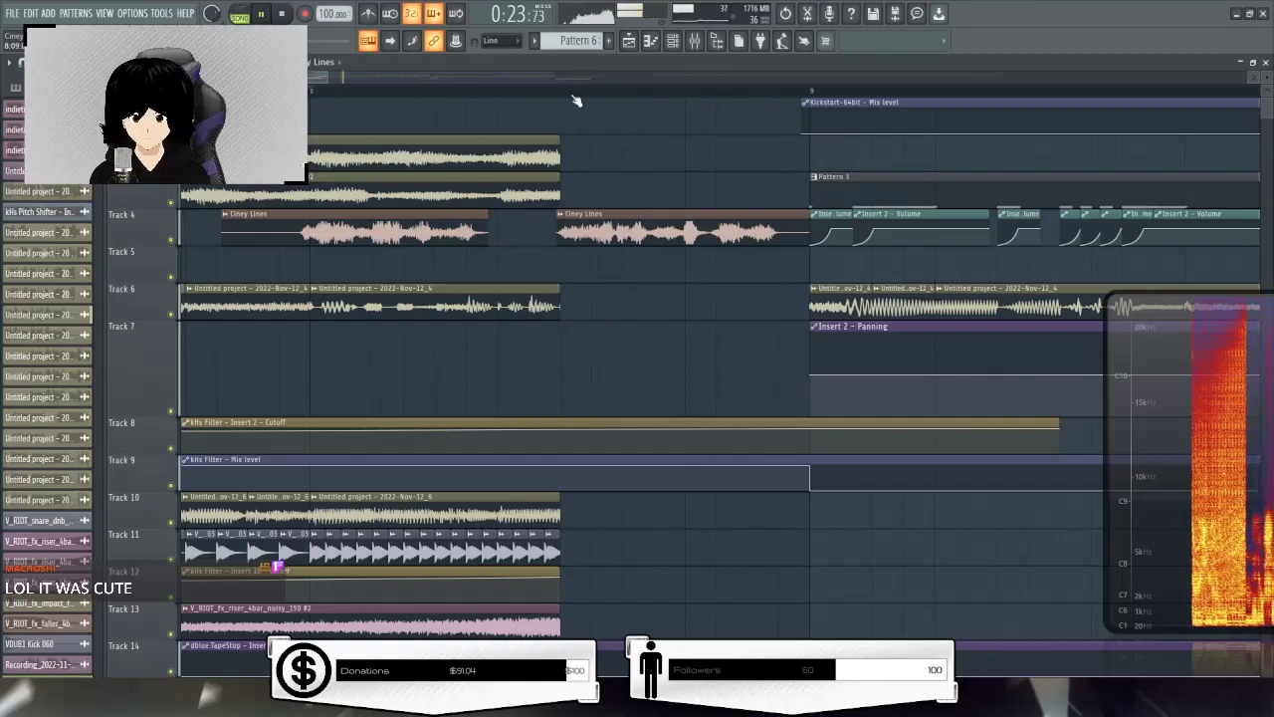
{"action": "scroll", "coordinate": [576, 101], "scroll_direction": "up", "scroll_amount": 3}
{"action": "scroll", "coordinate": [410, 78], "scroll_direction": "down", "scroll_amount": 3}
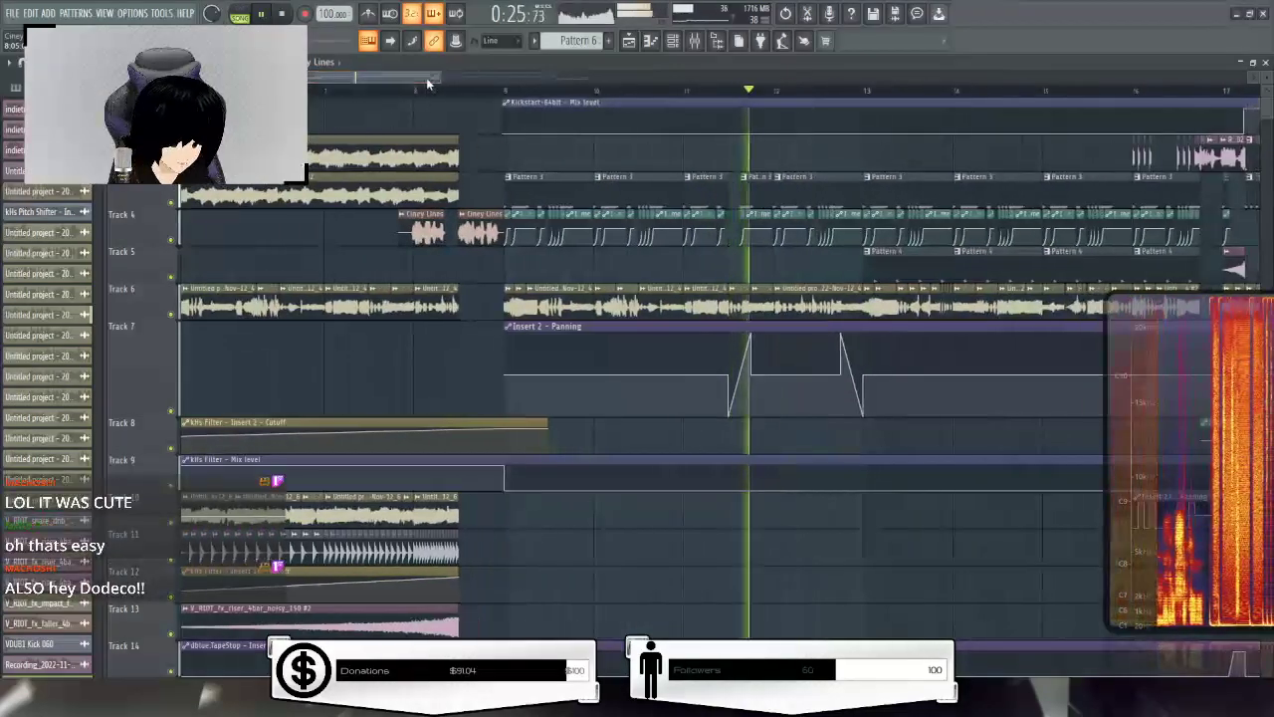
{"action": "key", "text": "space"}
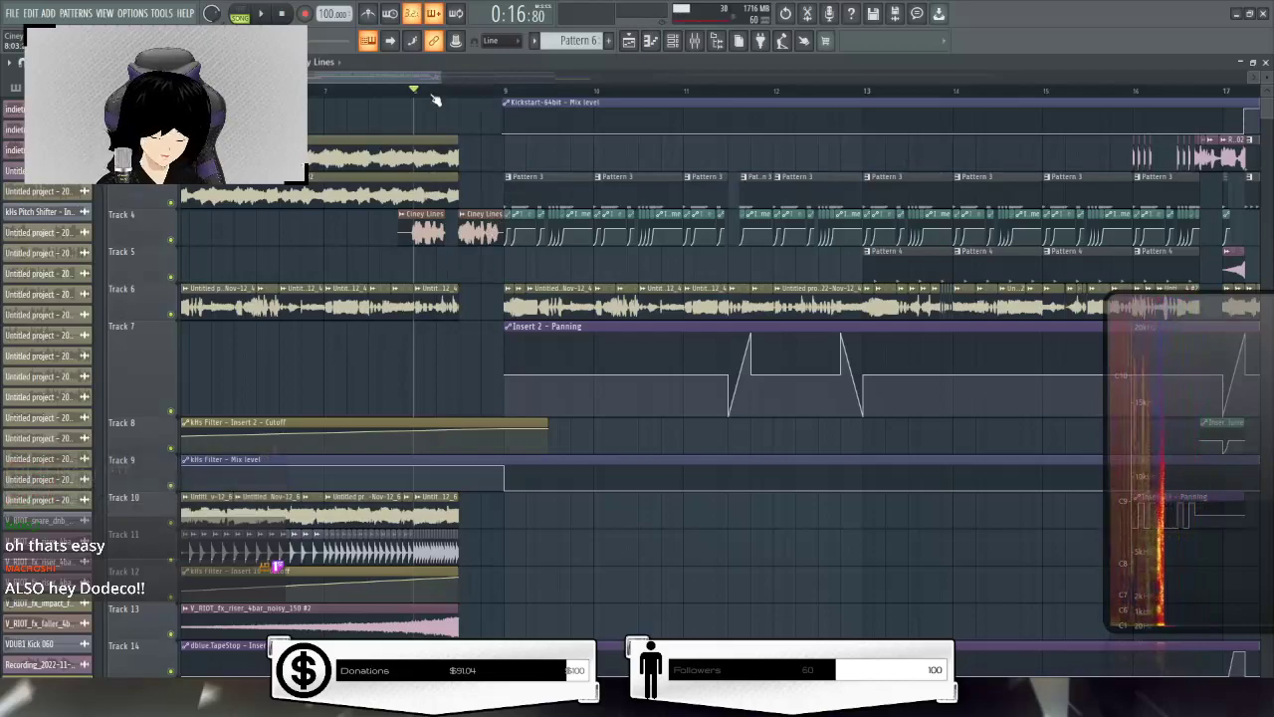
Shift the remaining Ciney Lines clip so its first phrase begins at bar 29, and play that phrase
{"action": "scroll", "coordinate": [435, 100], "scroll_direction": "down", "scroll_amount": 2}
{"action": "scroll", "coordinate": [435, 99], "scroll_direction": "up", "scroll_amount": 2}
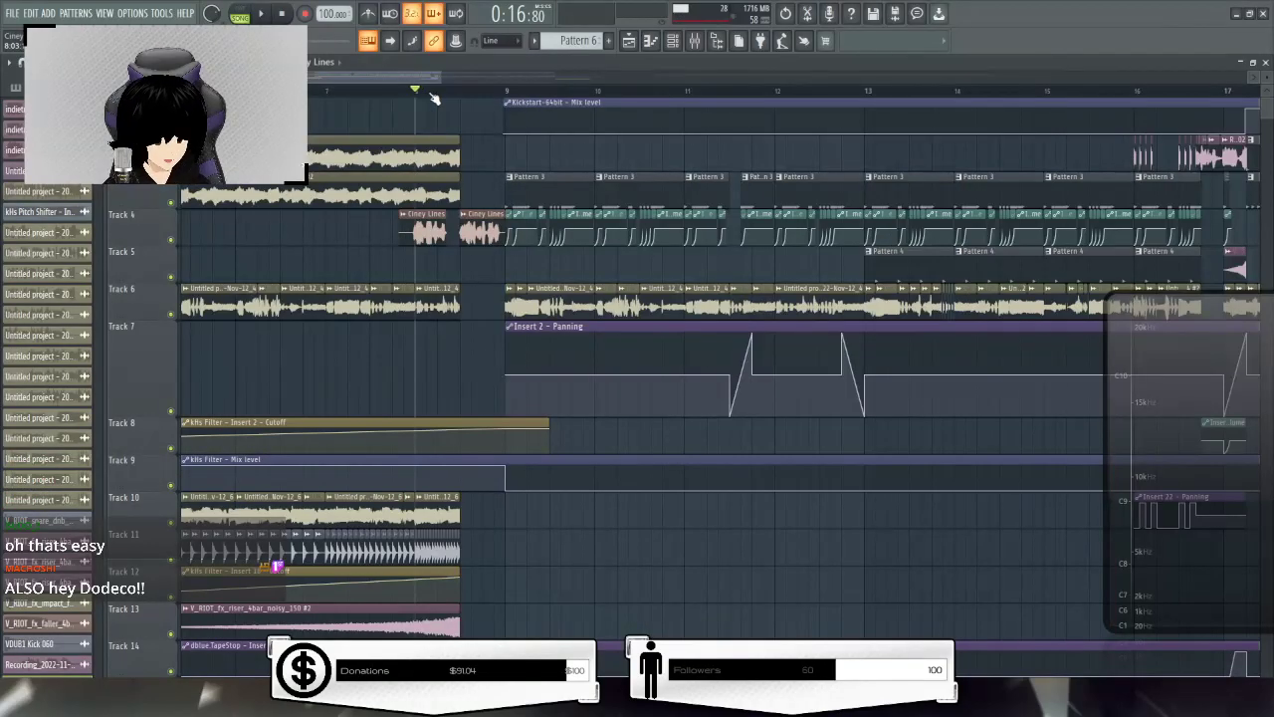
{"action": "scroll", "coordinate": [430, 96], "scroll_direction": "down", "scroll_amount": 2}
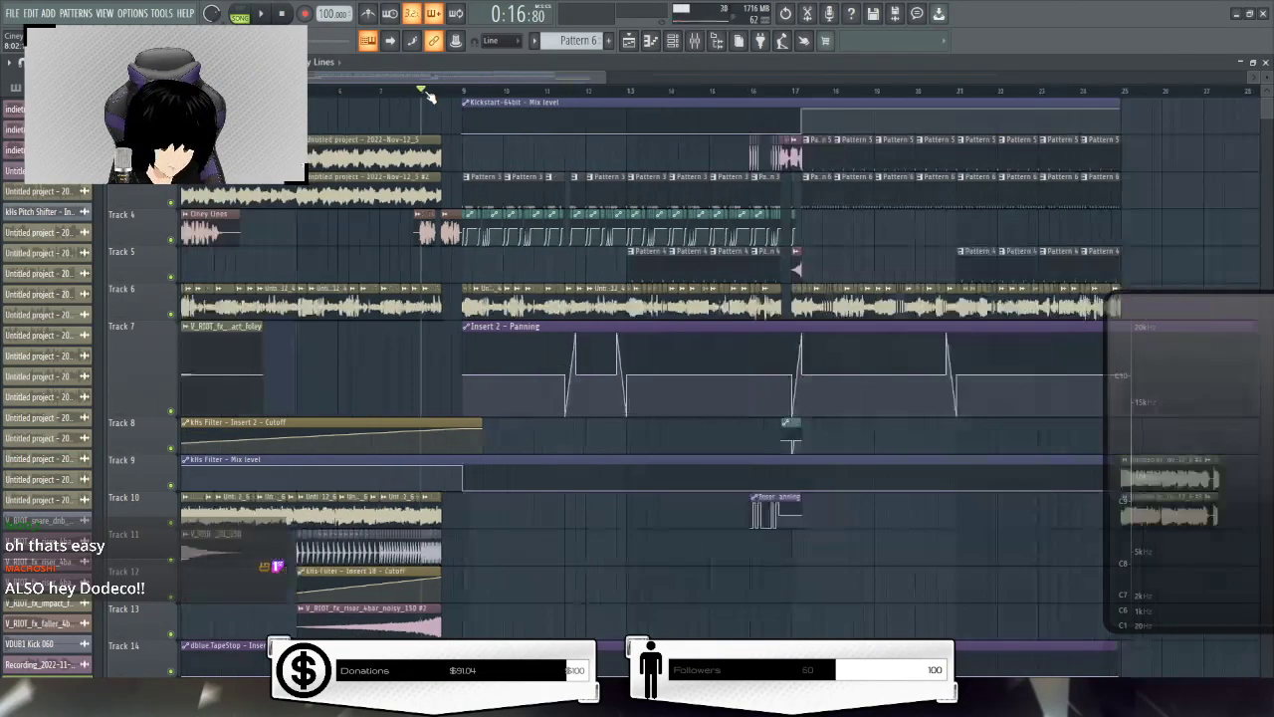
{"action": "left_click_drag", "start_coordinate": [405, 79], "coordinate": [720, 119]}
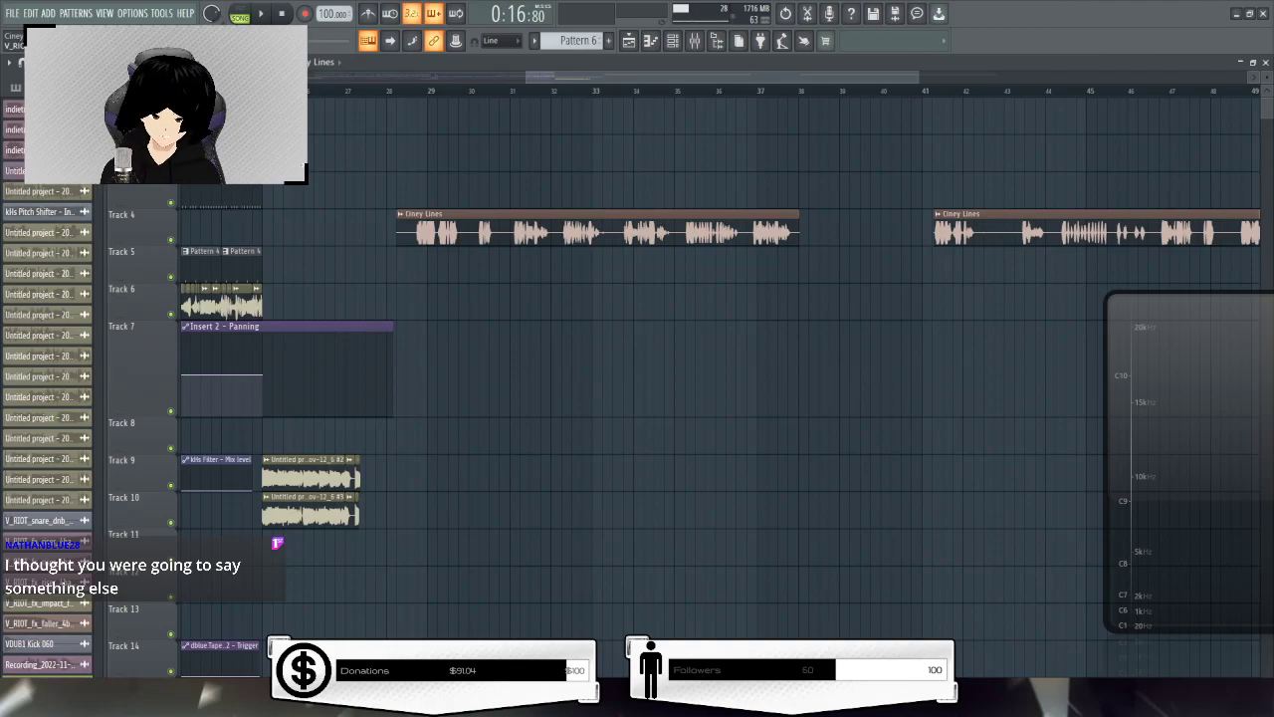
{"action": "scroll", "coordinate": [436, 99], "scroll_direction": "up", "scroll_amount": 5}
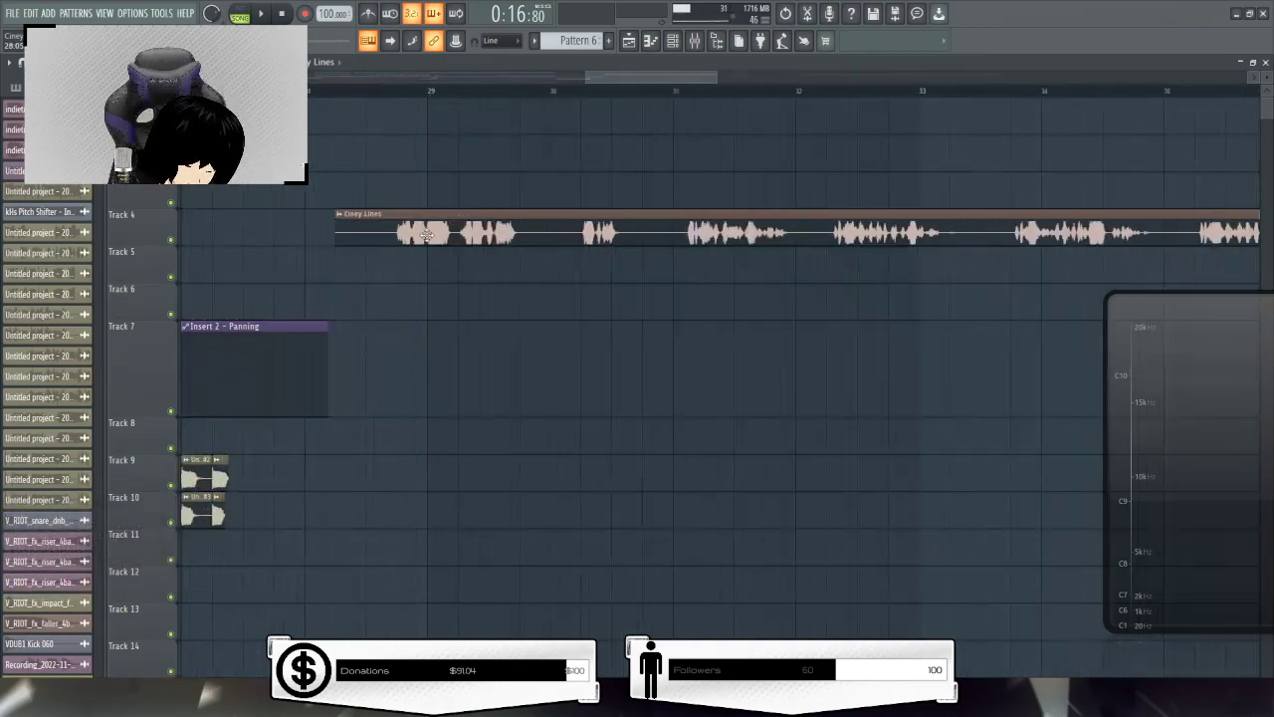
{"action": "left_click_drag", "start_coordinate": [463, 232], "coordinate": [455, 232]}
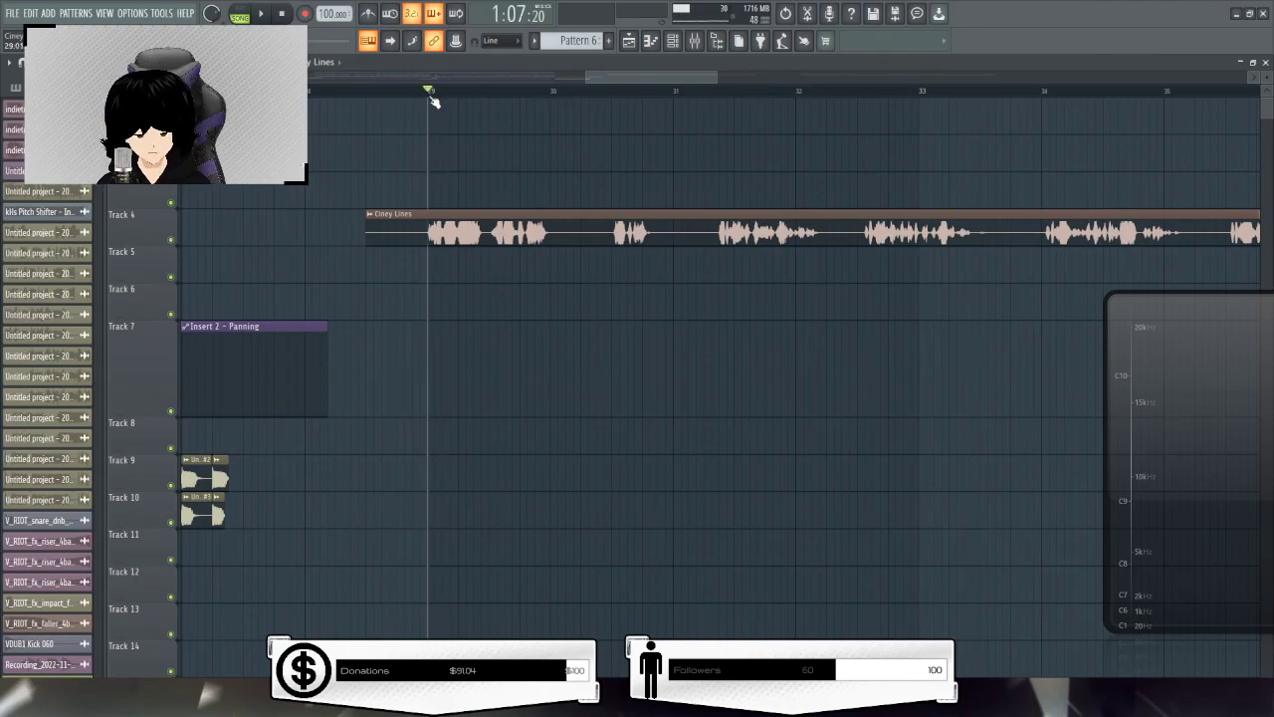
{"action": "key", "text": "space"}
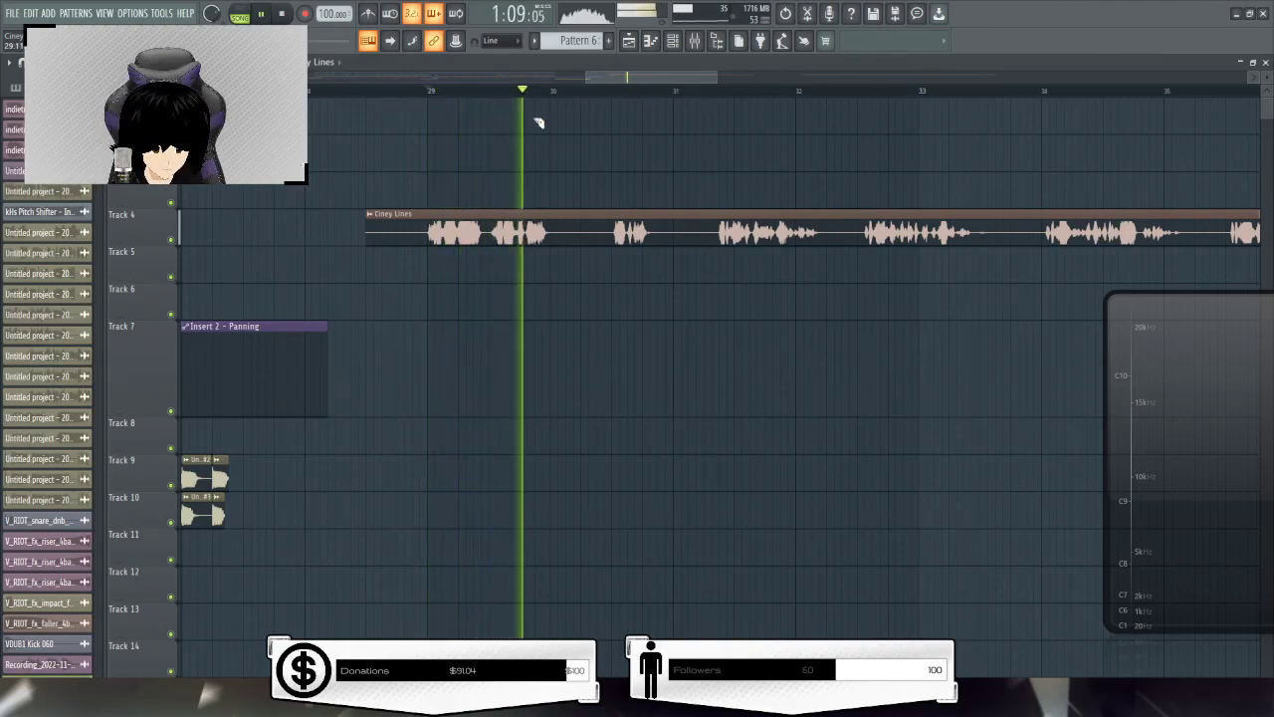
{"action": "key", "text": "space"}
Audition the short Ciney Lines phrase midway through bar 30 and slice the clip just before and just after it
{"action": "left_click", "coordinate": [613, 93]}
{"action": "key", "text": "space"}
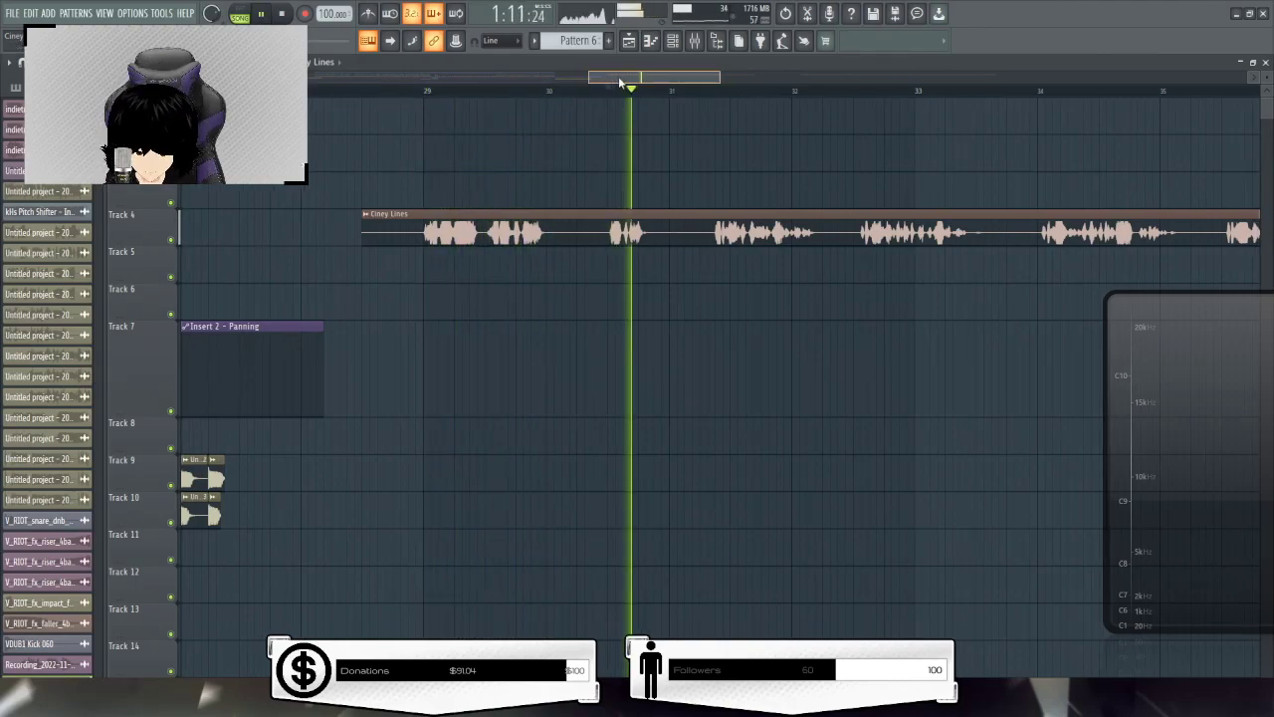
{"action": "scroll", "coordinate": [557, 100], "scroll_direction": "up", "scroll_amount": 3}
{"action": "key", "text": "space"}
{"action": "scroll", "coordinate": [517, 97], "scroll_direction": "up", "scroll_amount": 2}
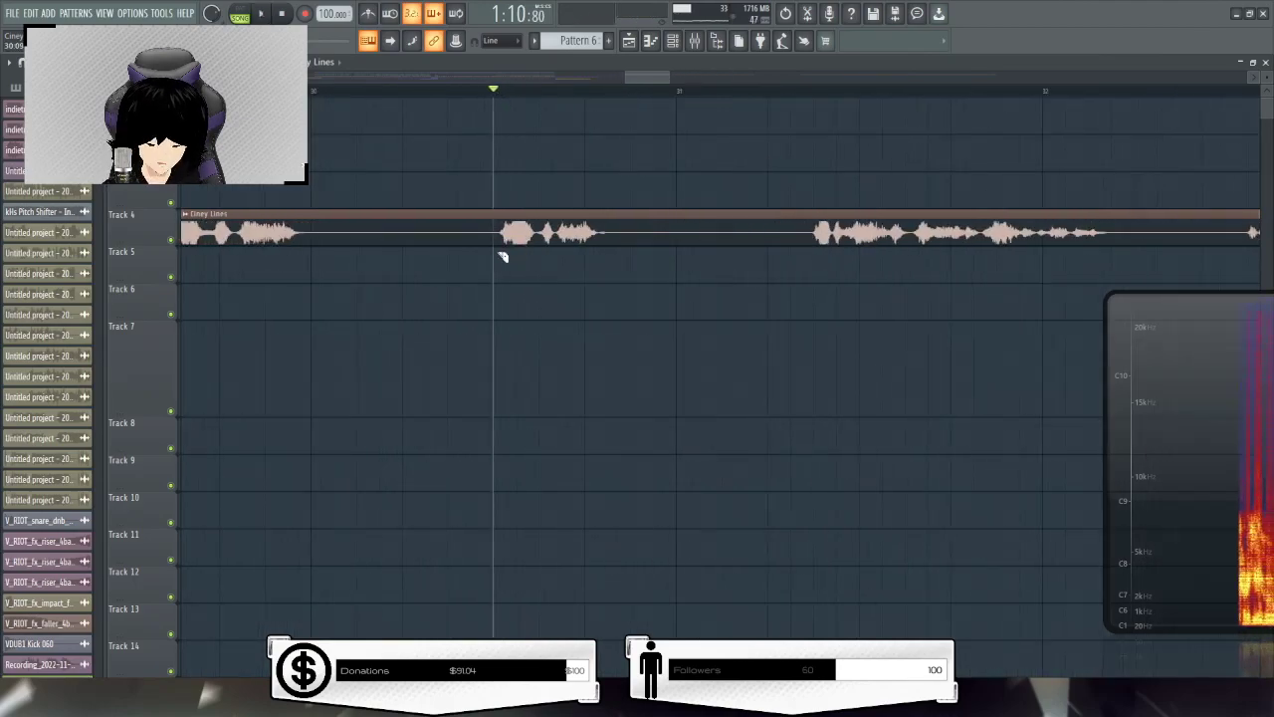
{"action": "left_click", "coordinate": [497, 231]}
{"action": "left_click_drag", "start_coordinate": [632, 191], "coordinate": [631, 189]}
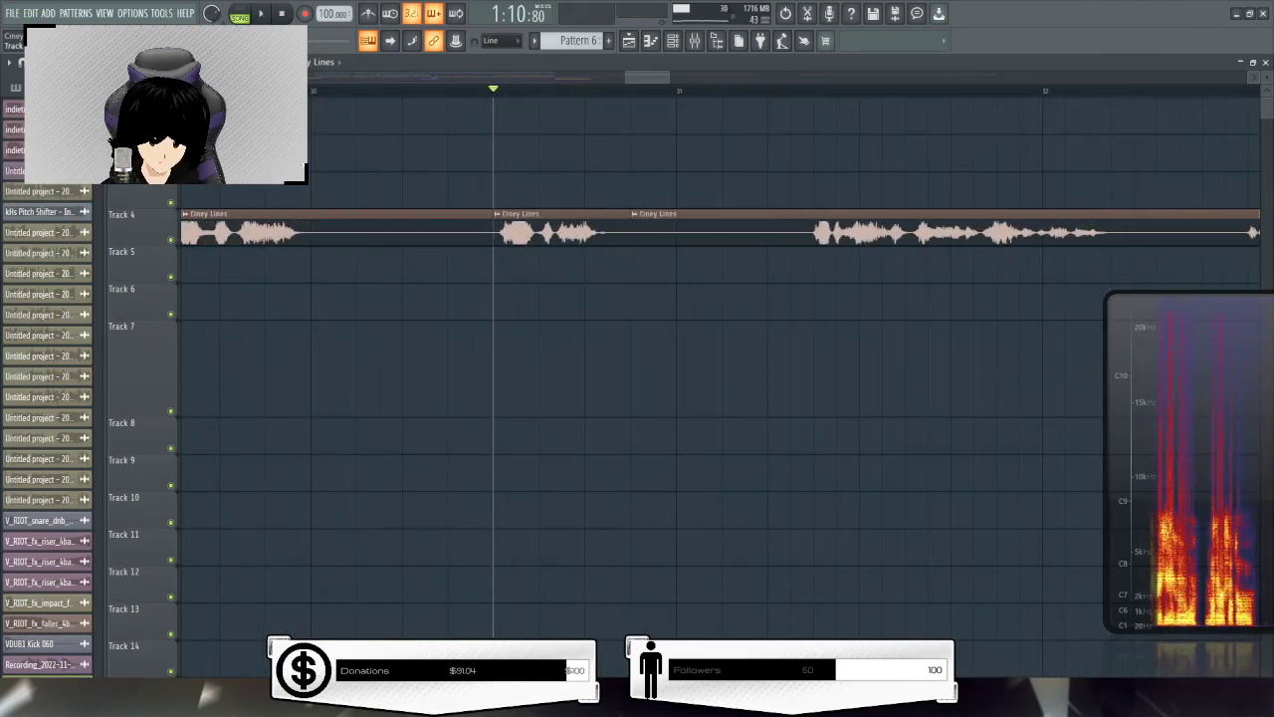
{"action": "scroll", "coordinate": [579, 93], "scroll_direction": "down", "scroll_amount": 1}
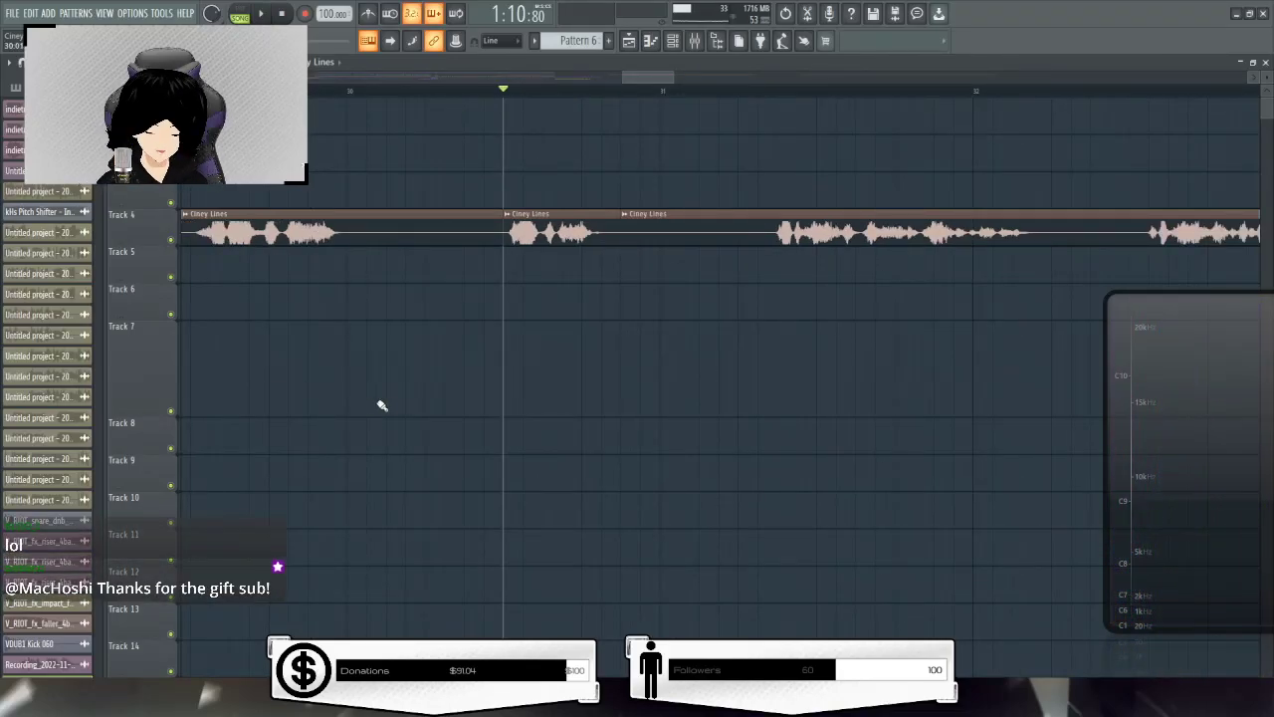
Delete the slice preceding the short phrase in bar 30 and trim the following clip's start to just before its first vocal in bar 31
{"action": "right_click", "coordinate": [479, 236]}
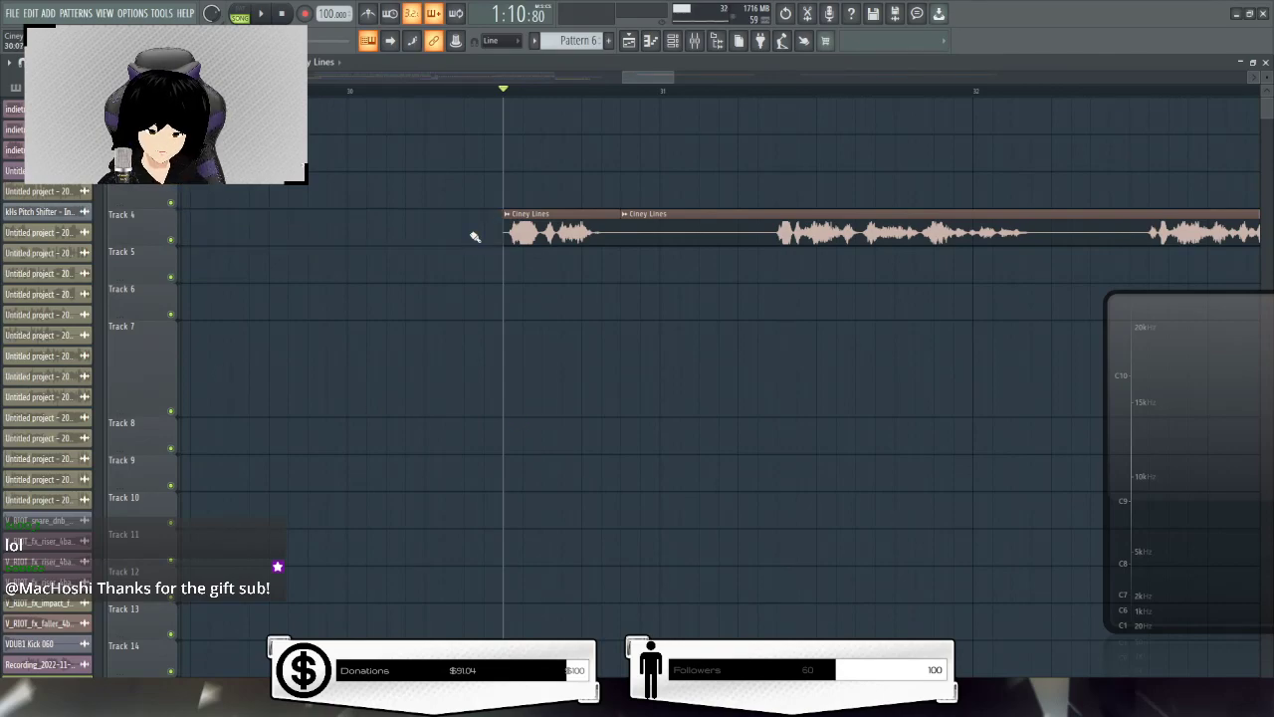
{"action": "key", "text": "space"}
{"action": "left_click", "coordinate": [282, 14]}
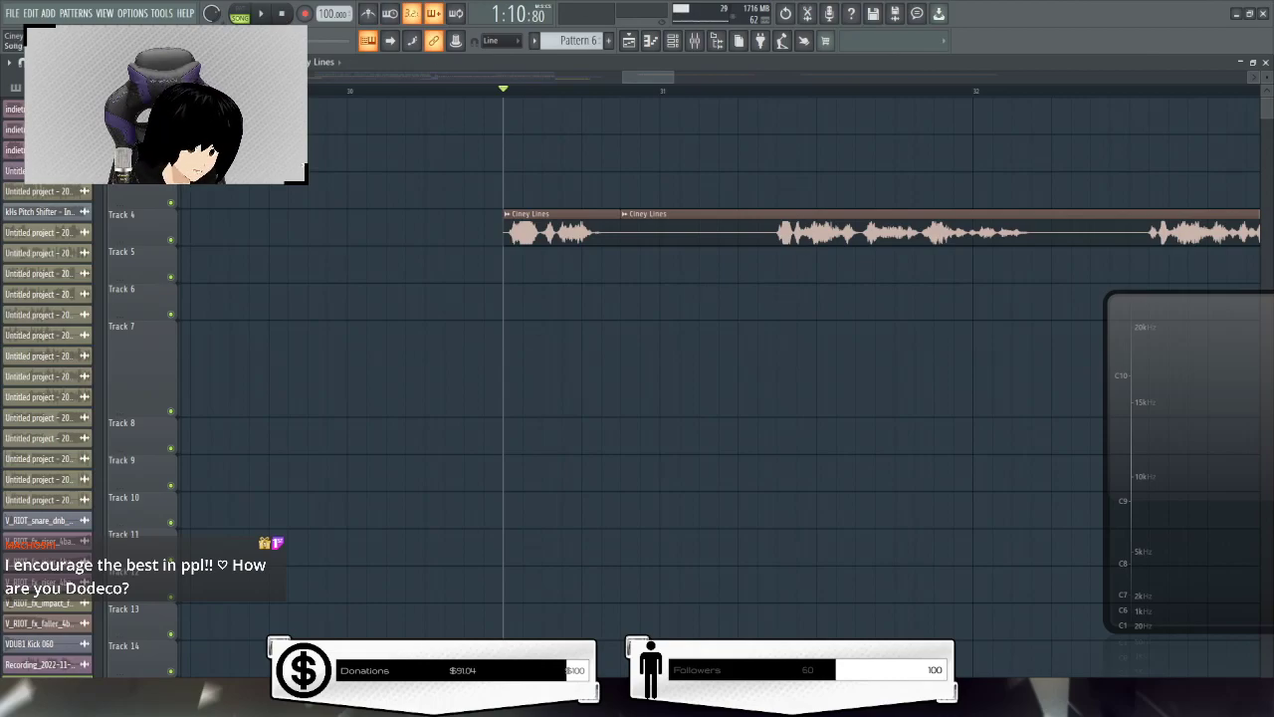
{"action": "key", "text": "space"}
{"action": "key", "text": "space"}
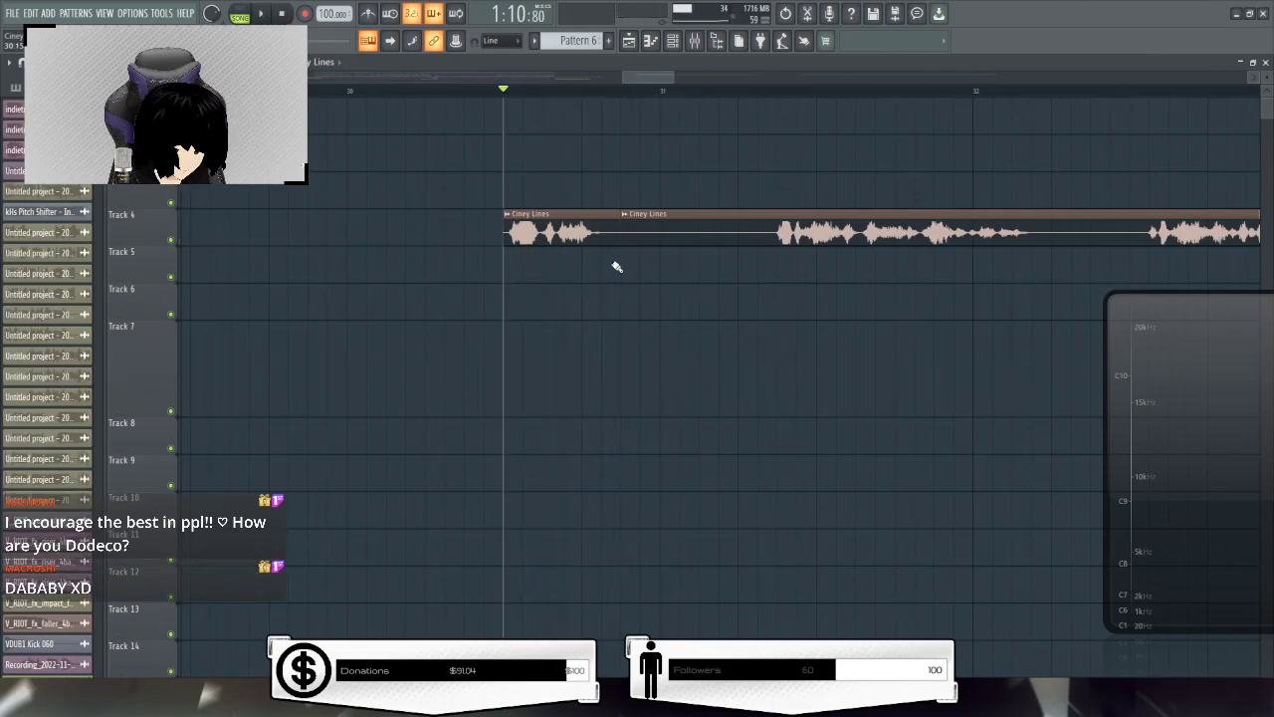
{"action": "left_click_drag", "start_coordinate": [629, 233], "coordinate": [757, 244]}
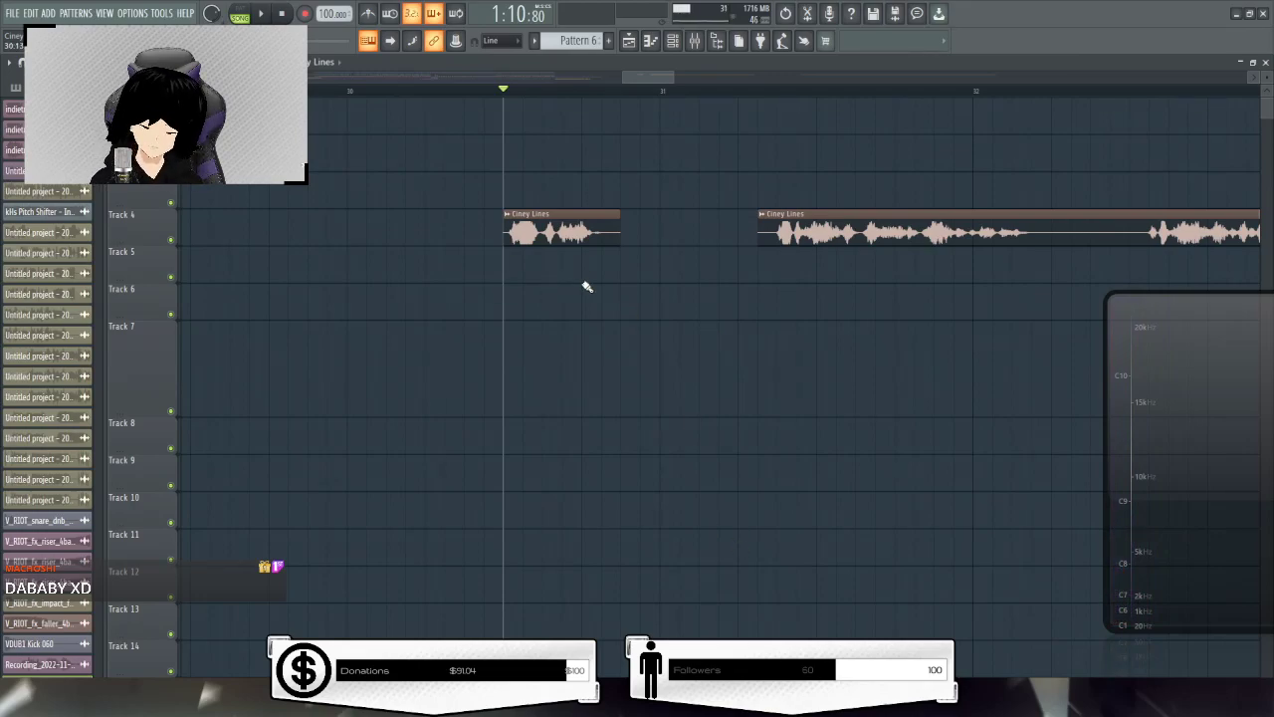
Play back the short Ciney Lines phrase midway through bar 30
{"action": "left_click_drag", "start_coordinate": [625, 79], "coordinate": [632, 83]}
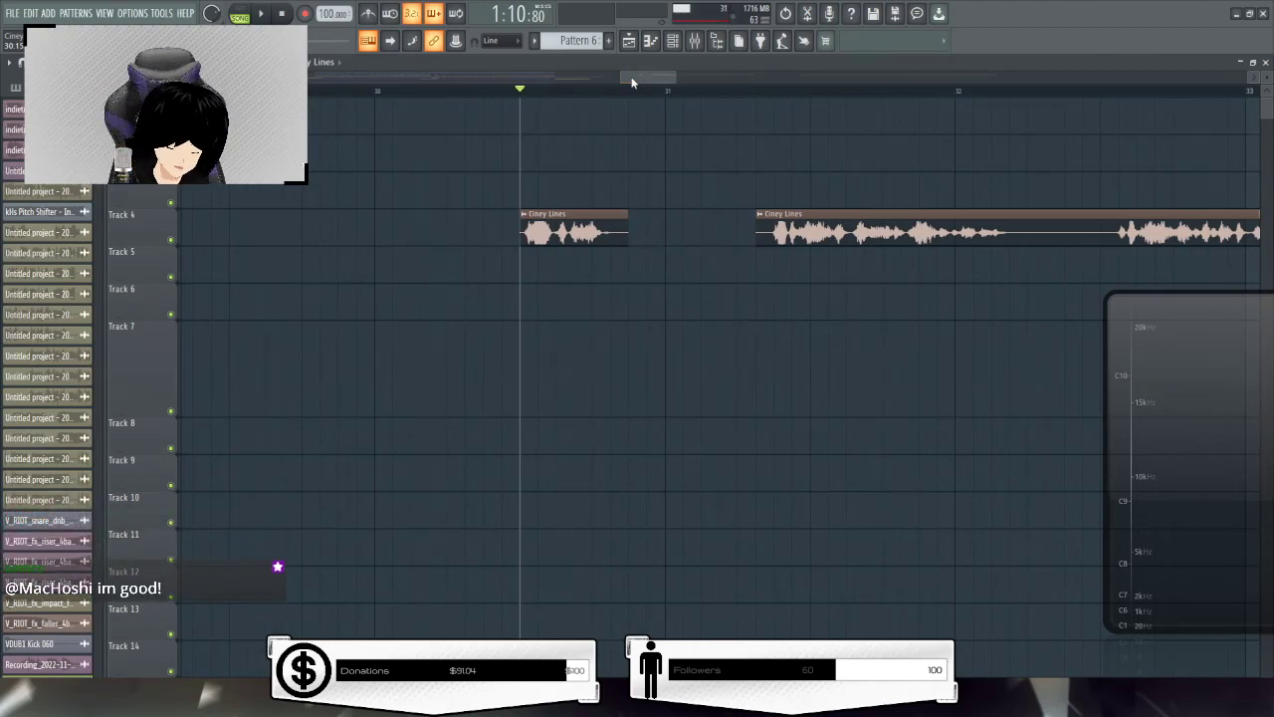
{"action": "left_click_drag", "start_coordinate": [631, 84], "coordinate": [630, 87]}
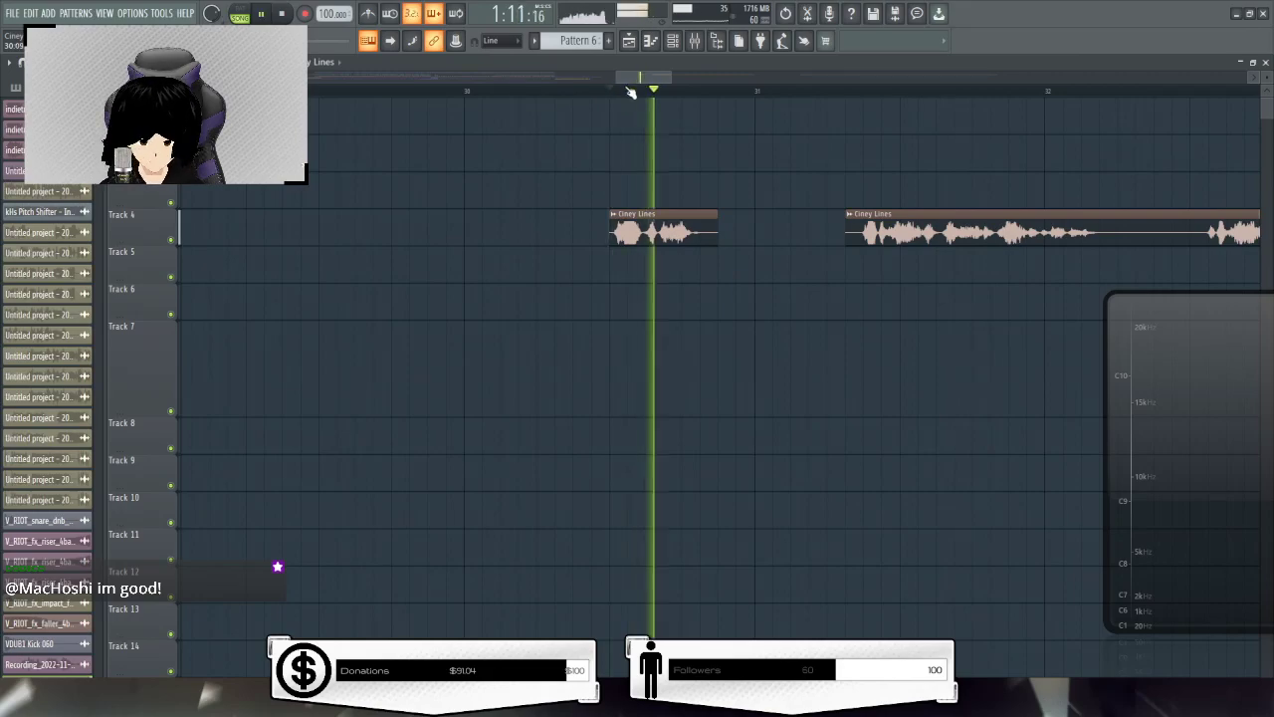
{"action": "scroll", "coordinate": [631, 90], "scroll_direction": "down", "scroll_amount": 3}
{"action": "scroll", "coordinate": [651, 93], "scroll_direction": "down", "scroll_amount": 2}
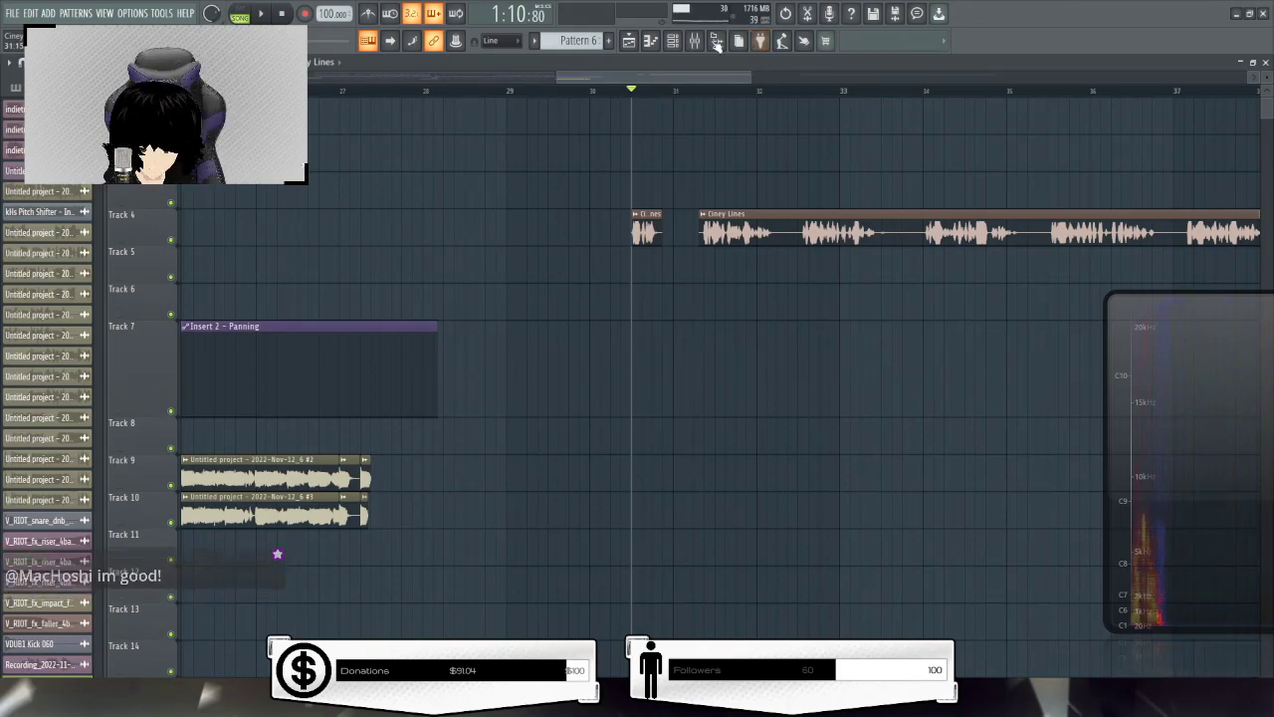
Audition the phrase starting at bar 34 and slice the Ciney Lines clip just before and just after it
{"action": "scroll", "coordinate": [805, 92], "scroll_direction": "right", "scroll_amount": 2}
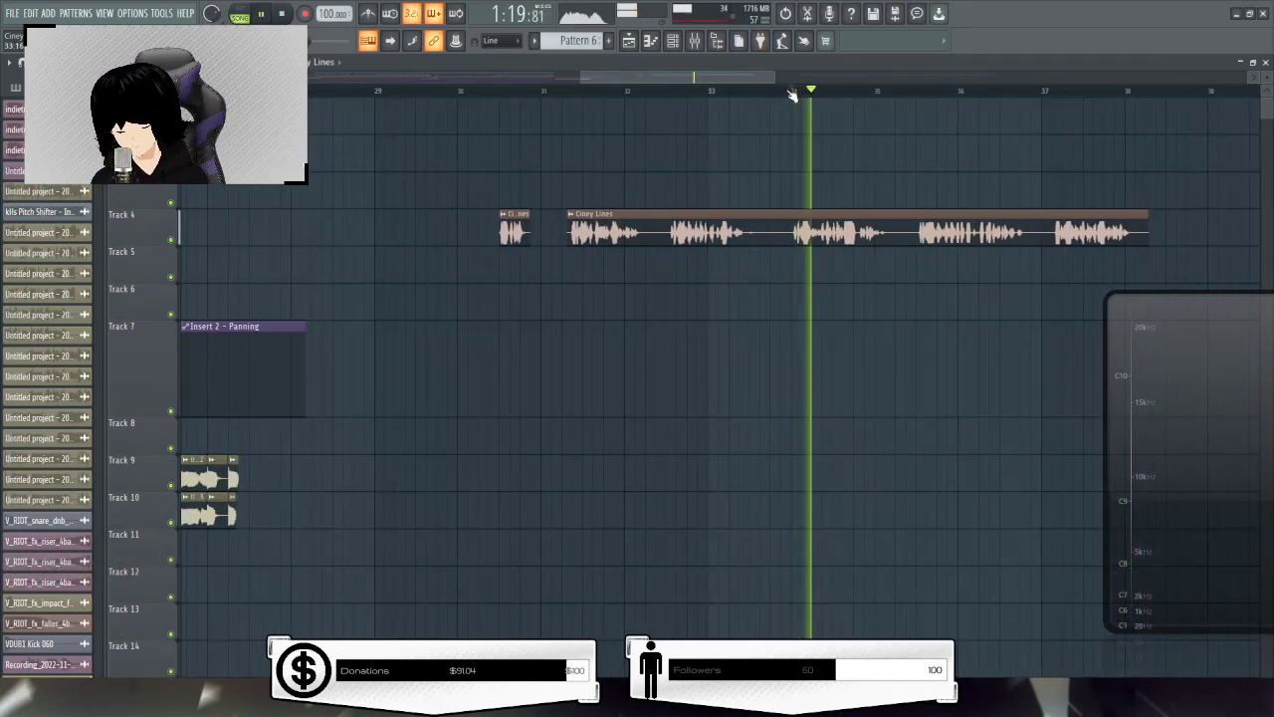
{"action": "scroll", "coordinate": [792, 93], "scroll_direction": "up", "scroll_amount": 3}
{"action": "left_click_drag", "start_coordinate": [695, 77], "coordinate": [709, 78]}
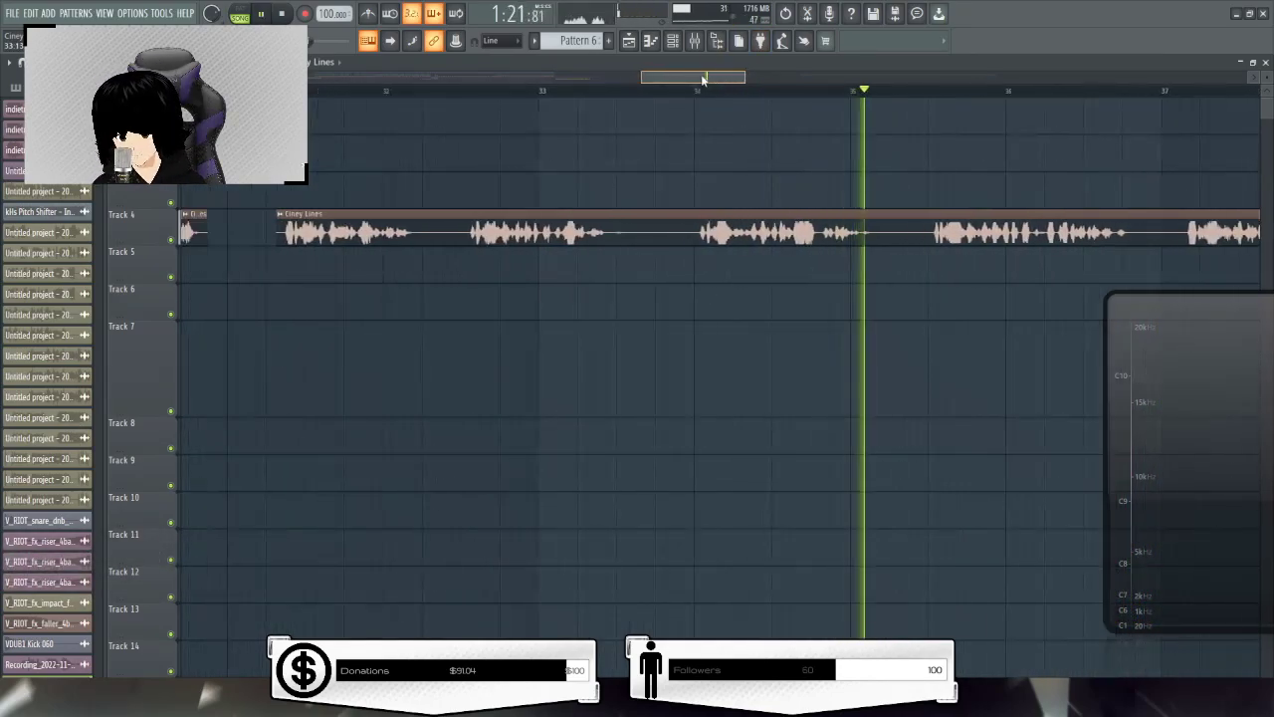
{"action": "key", "text": "space"}
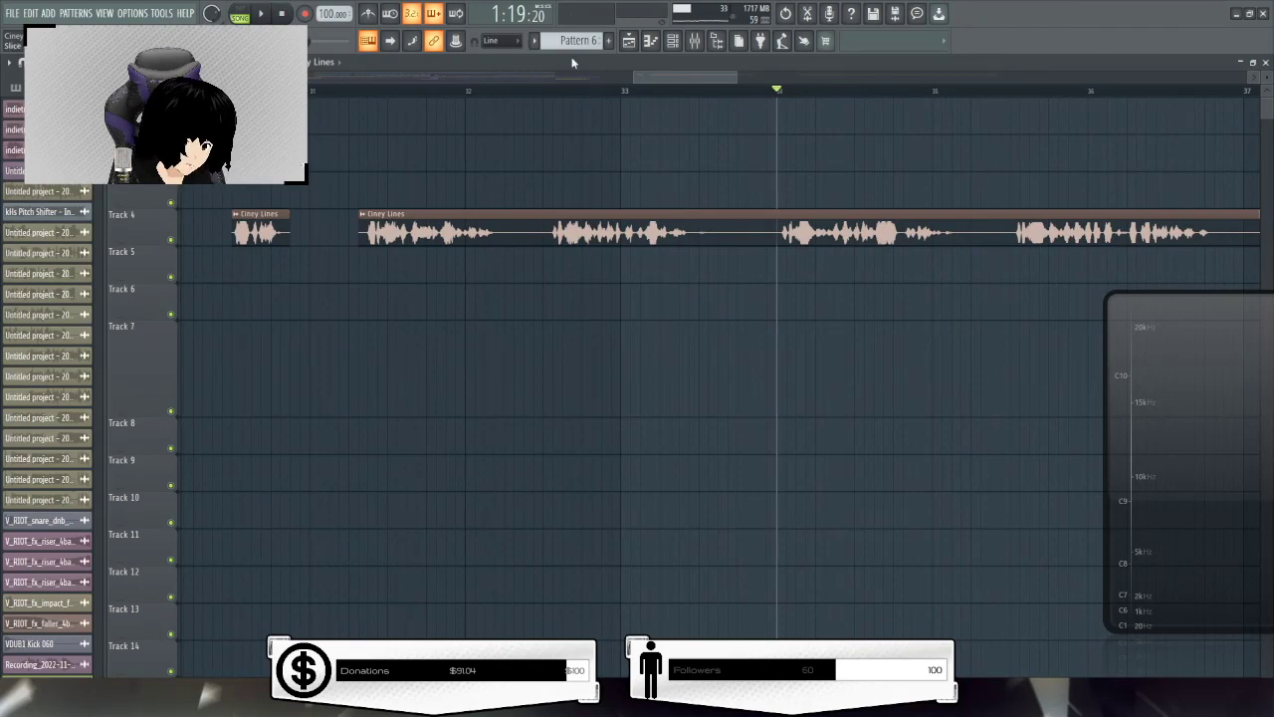
{"action": "left_click_drag", "start_coordinate": [659, 78], "coordinate": [678, 78]}
{"action": "left_click_drag", "start_coordinate": [769, 268], "coordinate": [762, 159]}
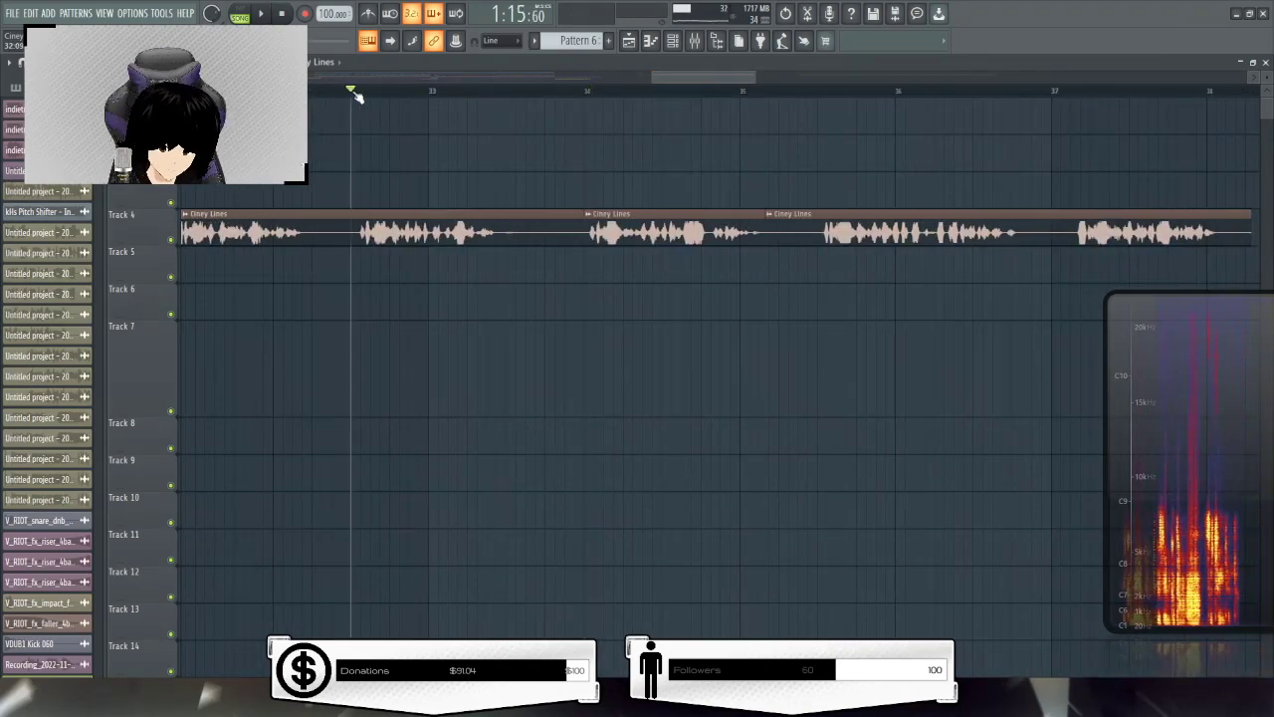
Audition the phrases from bars 31 and 32 and slice the clip in the gap between them, early in bar 32
{"action": "key", "text": "space"}
{"action": "mouse_move", "coordinate": [683, 80]}
{"action": "left_mouse_down"}
{"action": "mouse_move", "coordinate": [646, 80]}
{"action": "mouse_move", "coordinate": [660, 80]}
{"action": "left_mouse_up"}
{"action": "key", "text": "space"}
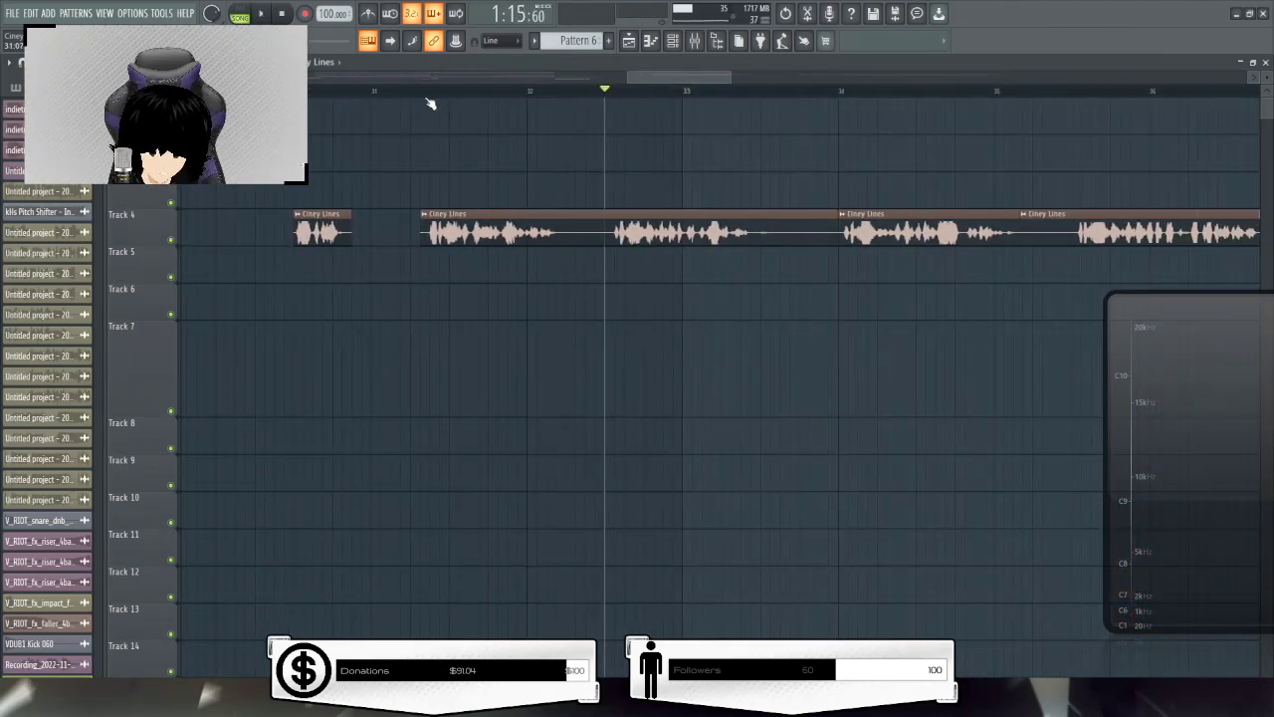
{"action": "key", "text": "space"}
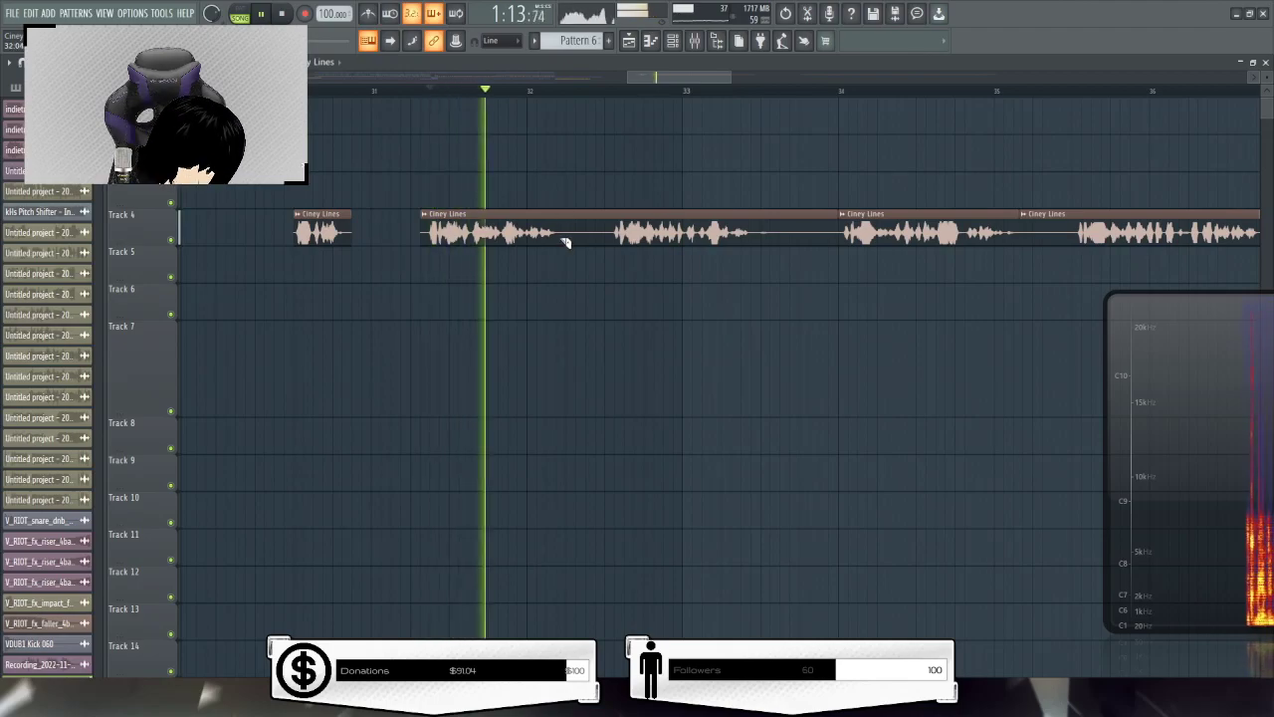
{"action": "key", "text": "space"}
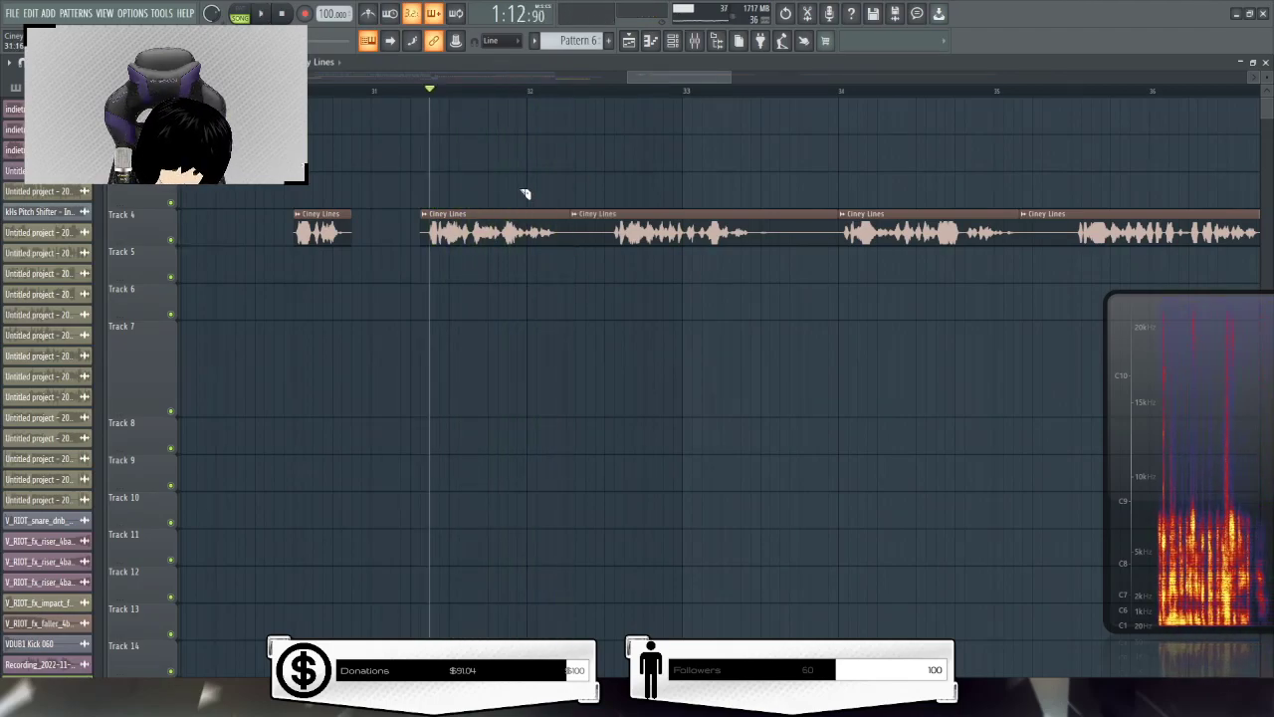
Play the last Ciney Lines clip on Track 4 from around bar 47 to find usable phrases
{"action": "scroll", "coordinate": [481, 103], "scroll_direction": "down", "scroll_amount": 4}
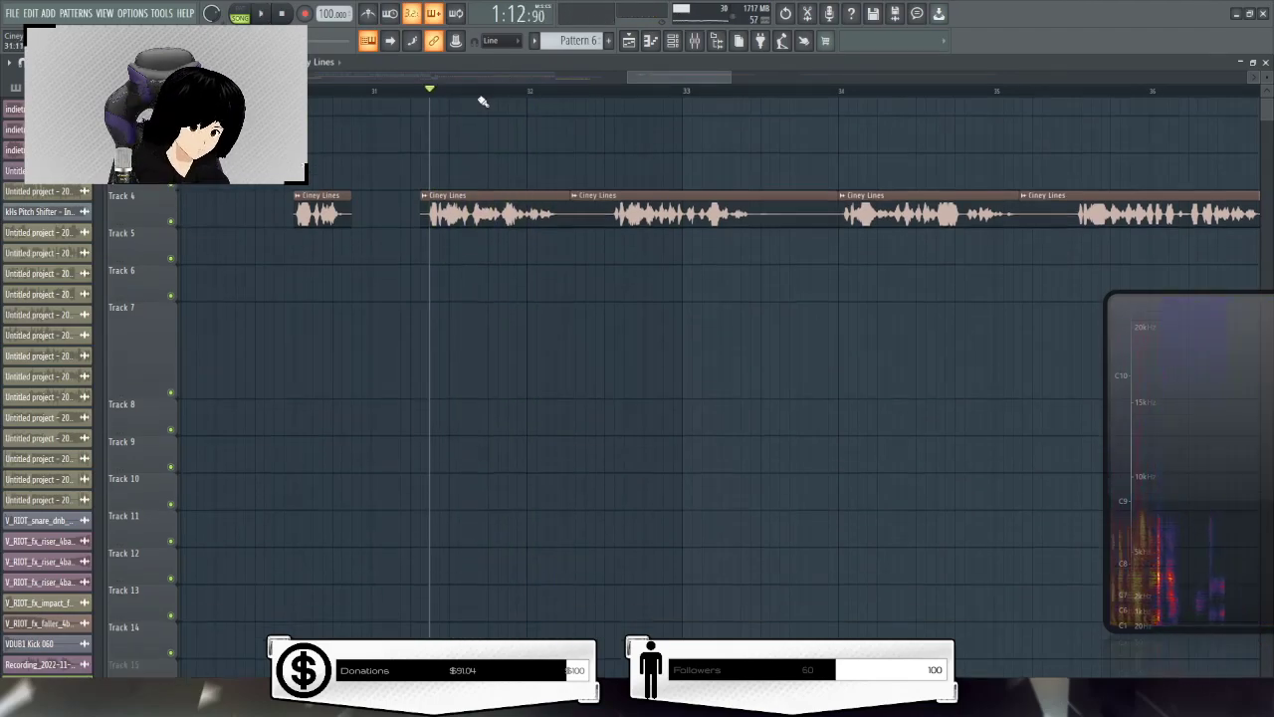
{"action": "scroll", "coordinate": [479, 103], "scroll_direction": "down", "scroll_amount": 3}
{"action": "scroll", "coordinate": [492, 151], "scroll_direction": "up", "scroll_amount": 4}
{"action": "left_click_drag", "start_coordinate": [731, 80], "coordinate": [803, 82]}
{"action": "scroll", "coordinate": [804, 83], "scroll_direction": "down", "scroll_amount": 3}
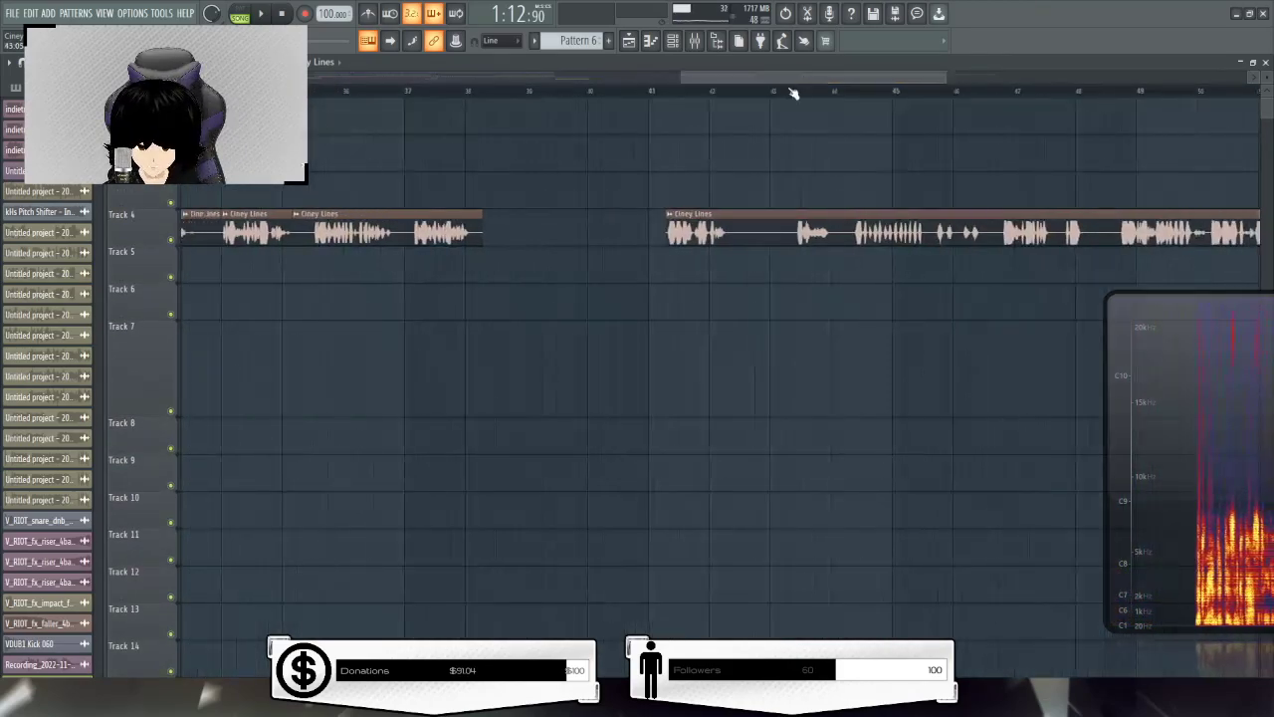
{"action": "scroll", "coordinate": [890, 78], "scroll_direction": "down", "scroll_amount": 3}
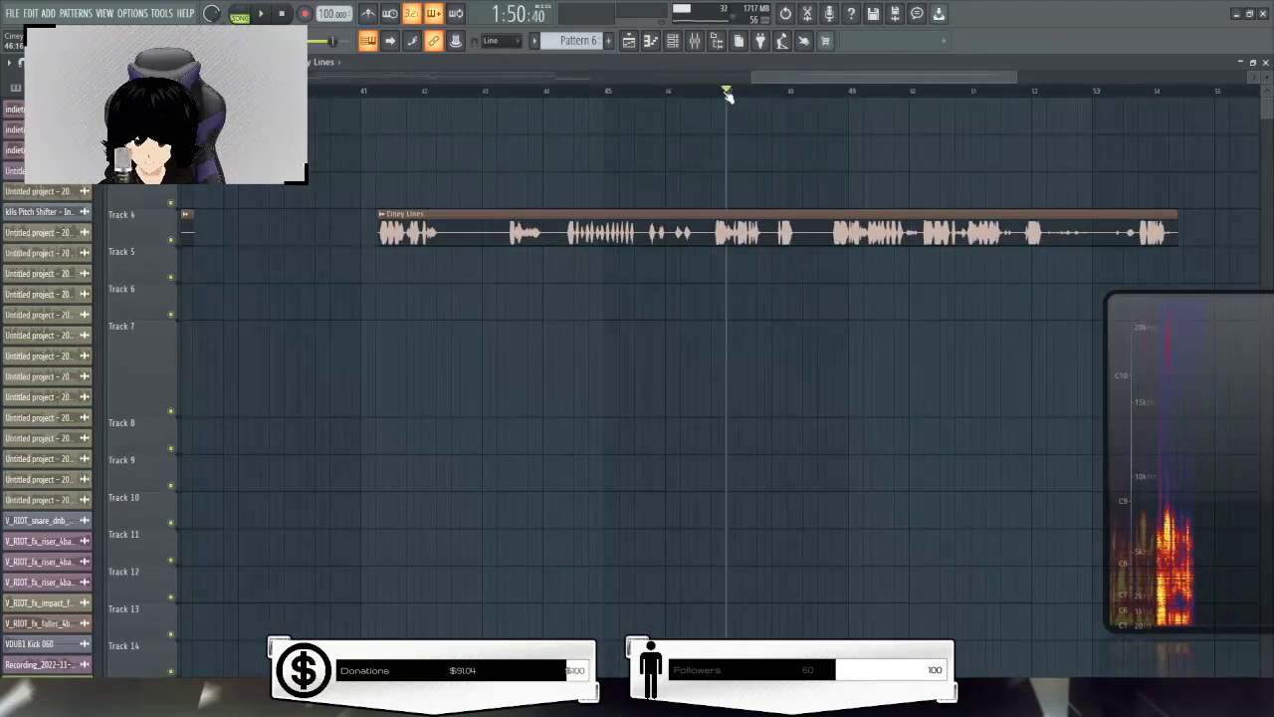
{"action": "key", "text": "space"}
{"action": "scroll", "coordinate": [728, 96], "scroll_direction": "up", "scroll_amount": 4}
{"action": "scroll", "coordinate": [729, 97], "scroll_direction": "down", "scroll_amount": 3}
{"action": "scroll", "coordinate": [848, 78], "scroll_direction": "down", "scroll_amount": 2}
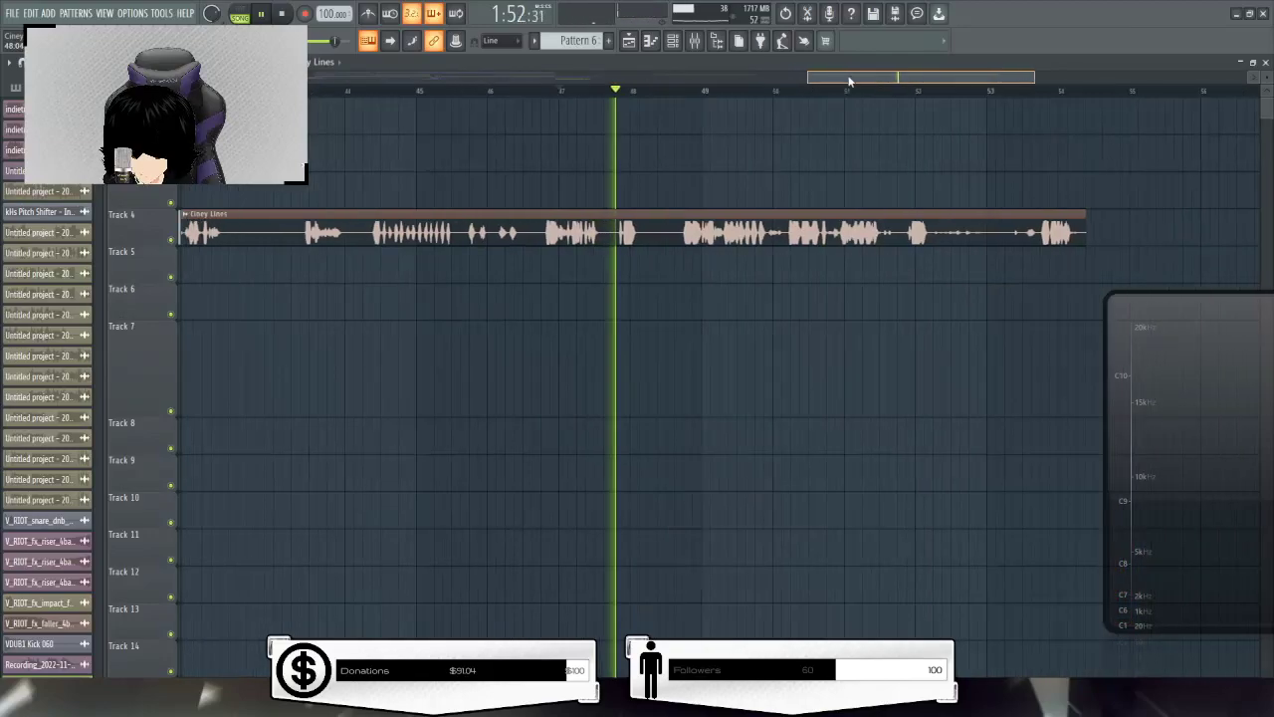
Audition the phrase that starts shortly before bar 49 and slice the clip directly in front of it
{"action": "scroll", "coordinate": [675, 92], "scroll_direction": "up", "scroll_amount": 2}
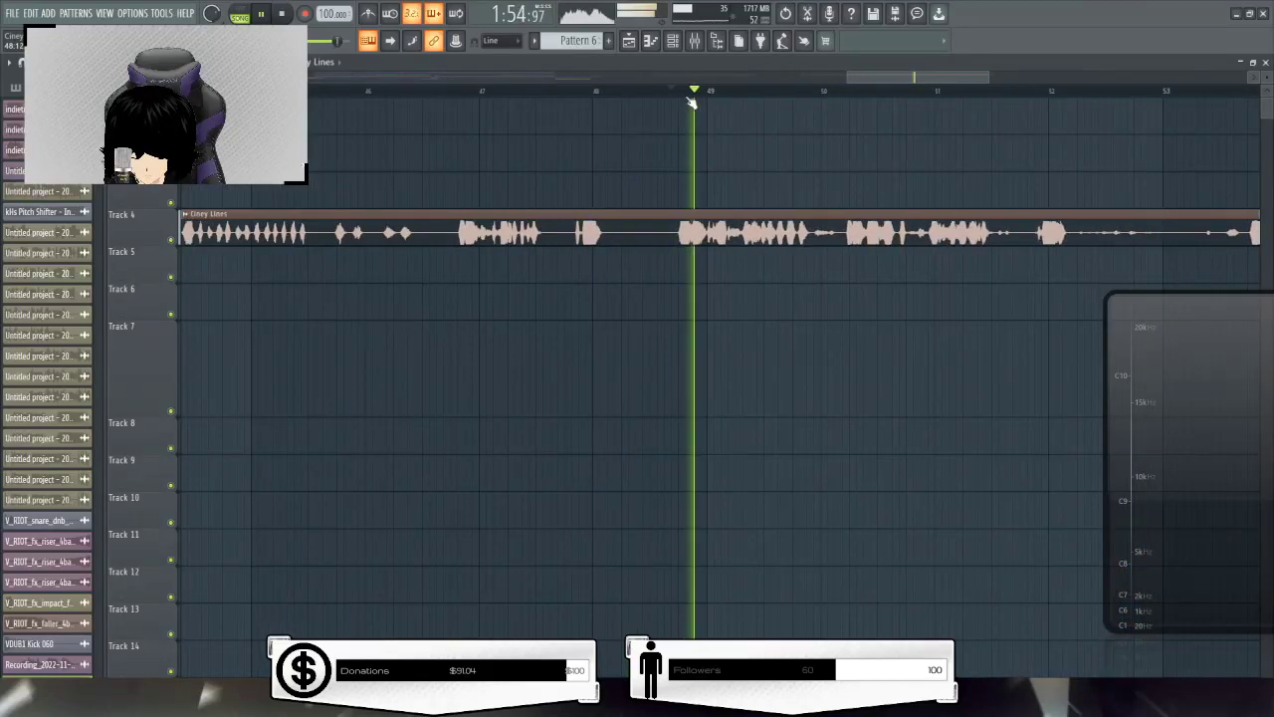
{"action": "scroll", "coordinate": [697, 96], "scroll_direction": "up", "scroll_amount": 2}
{"action": "scroll", "coordinate": [734, 95], "scroll_direction": "up", "scroll_amount": 1}
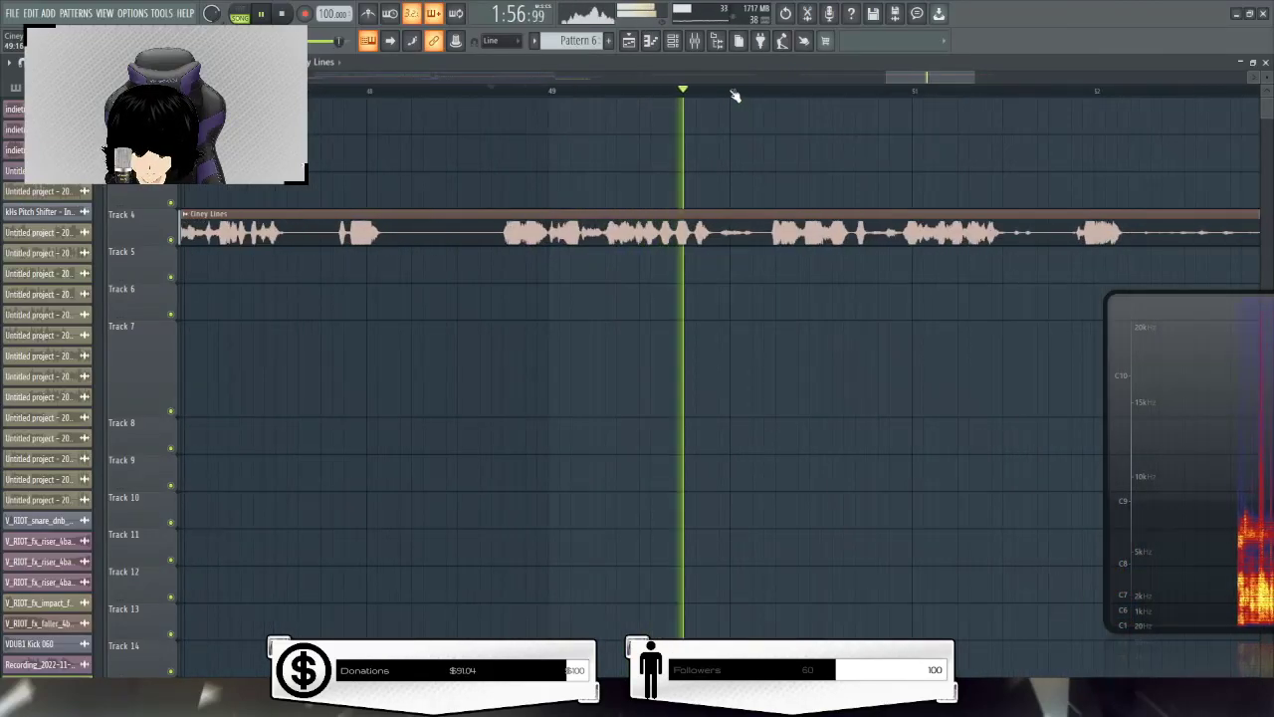
{"action": "key", "text": "space"}
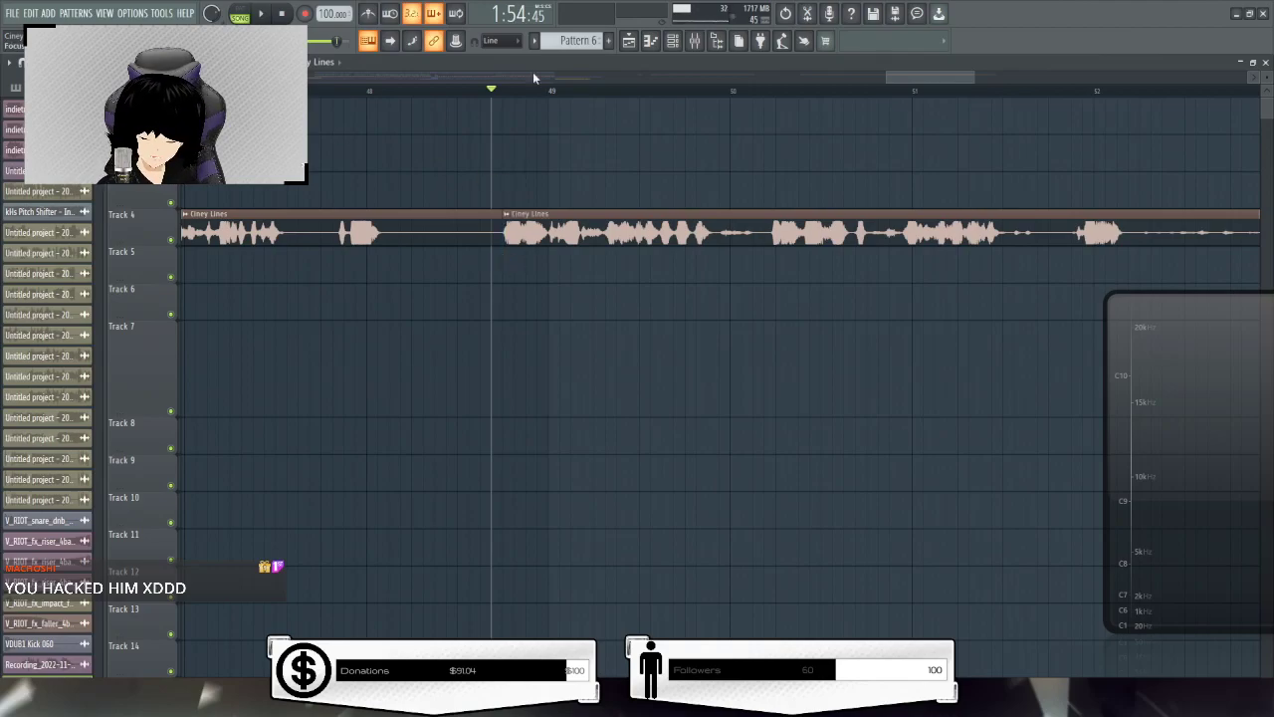
Slice the clip after that phrase, just before bar 50, and play the separated phrase back
{"action": "left_click_drag", "start_coordinate": [888, 77], "coordinate": [869, 77]}
{"action": "scroll", "coordinate": [678, 100], "scroll_direction": "up", "scroll_amount": 2}
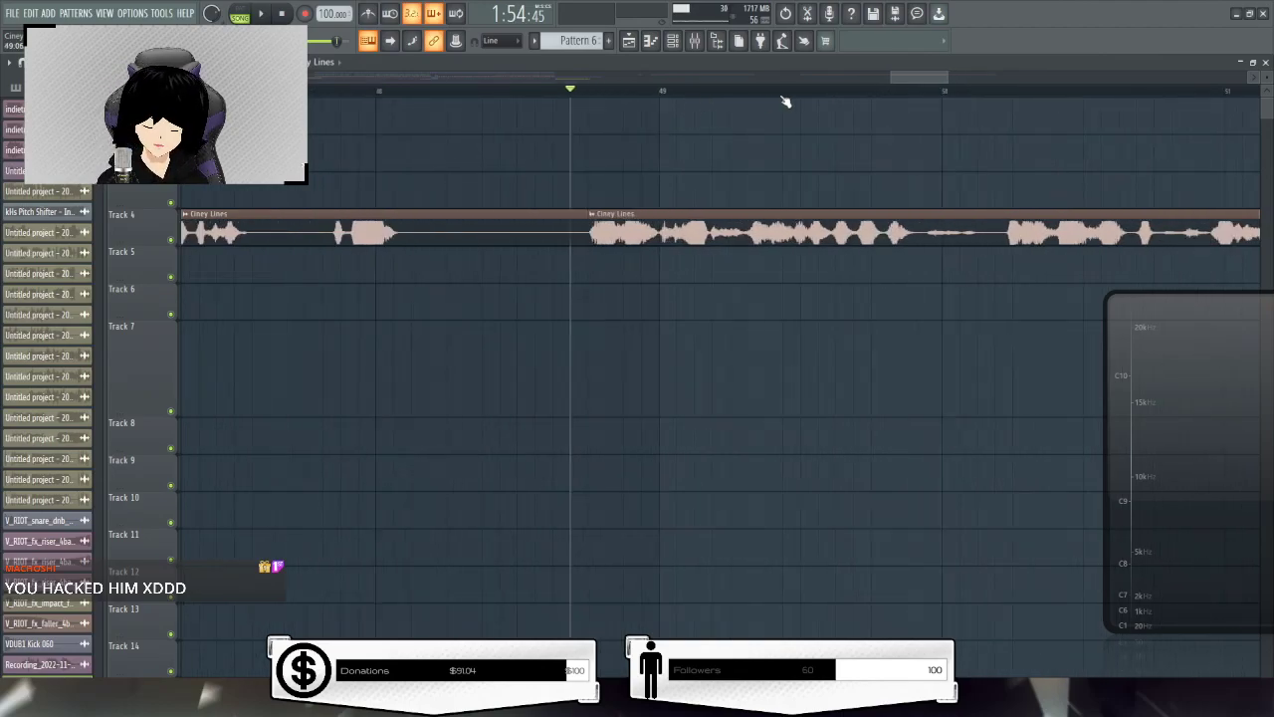
{"action": "left_click_drag", "start_coordinate": [903, 87], "coordinate": [908, 86]}
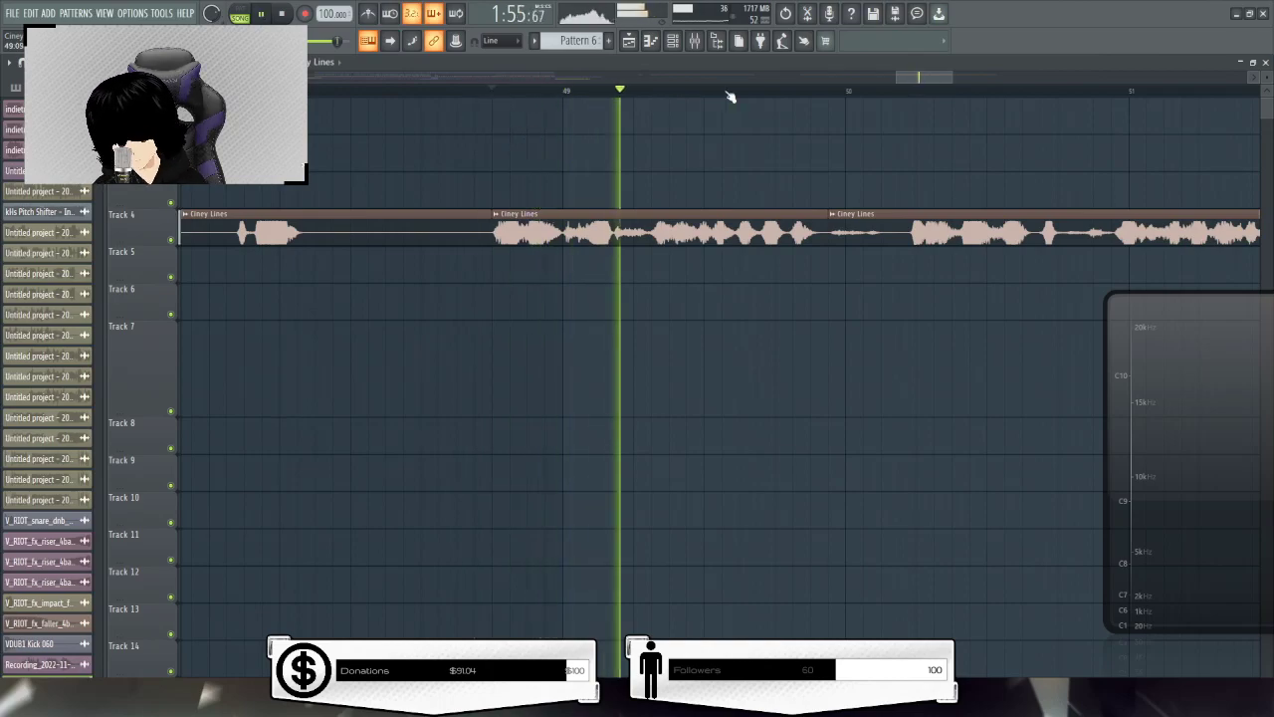
{"action": "scroll", "coordinate": [730, 96], "scroll_direction": "down", "scroll_amount": 2}
{"action": "key", "text": "space"}
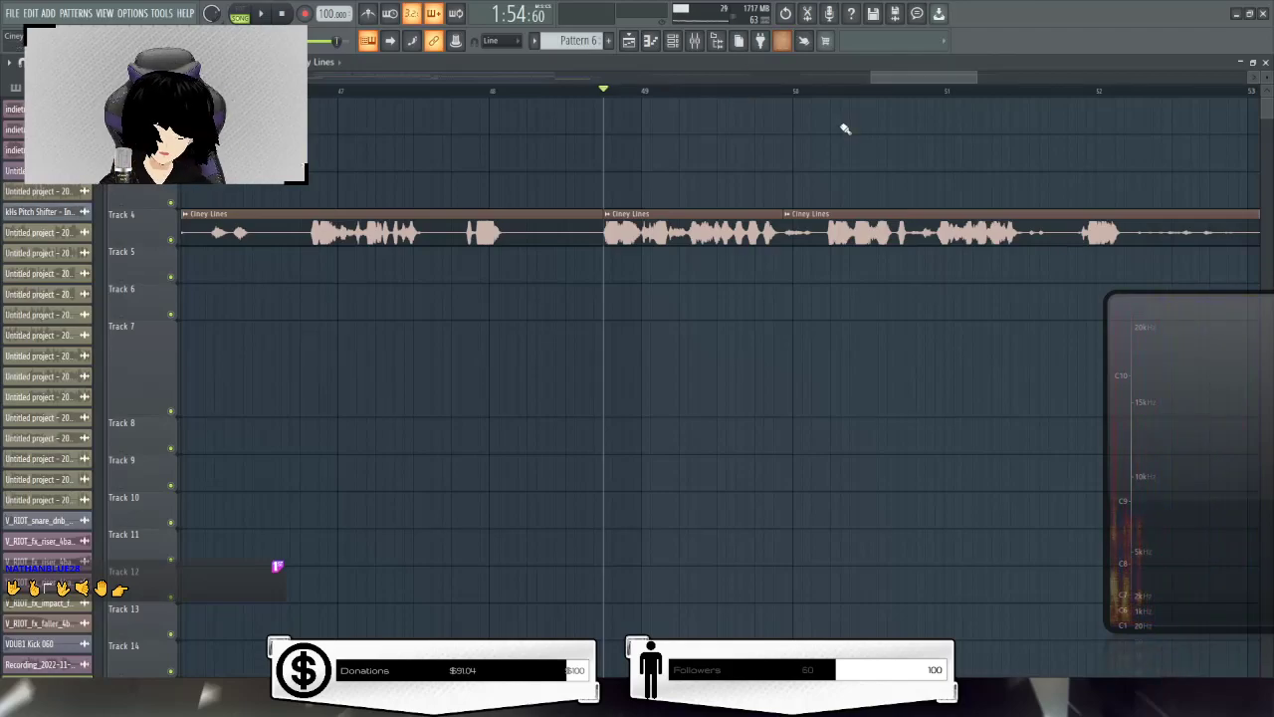
Play the following phrases in the last slice from shortly after bar 50
{"action": "left_click", "coordinate": [831, 102]}
{"action": "right_click", "coordinate": [833, 103]}
{"action": "left_click", "coordinate": [832, 96]}
{"action": "key", "text": "space"}
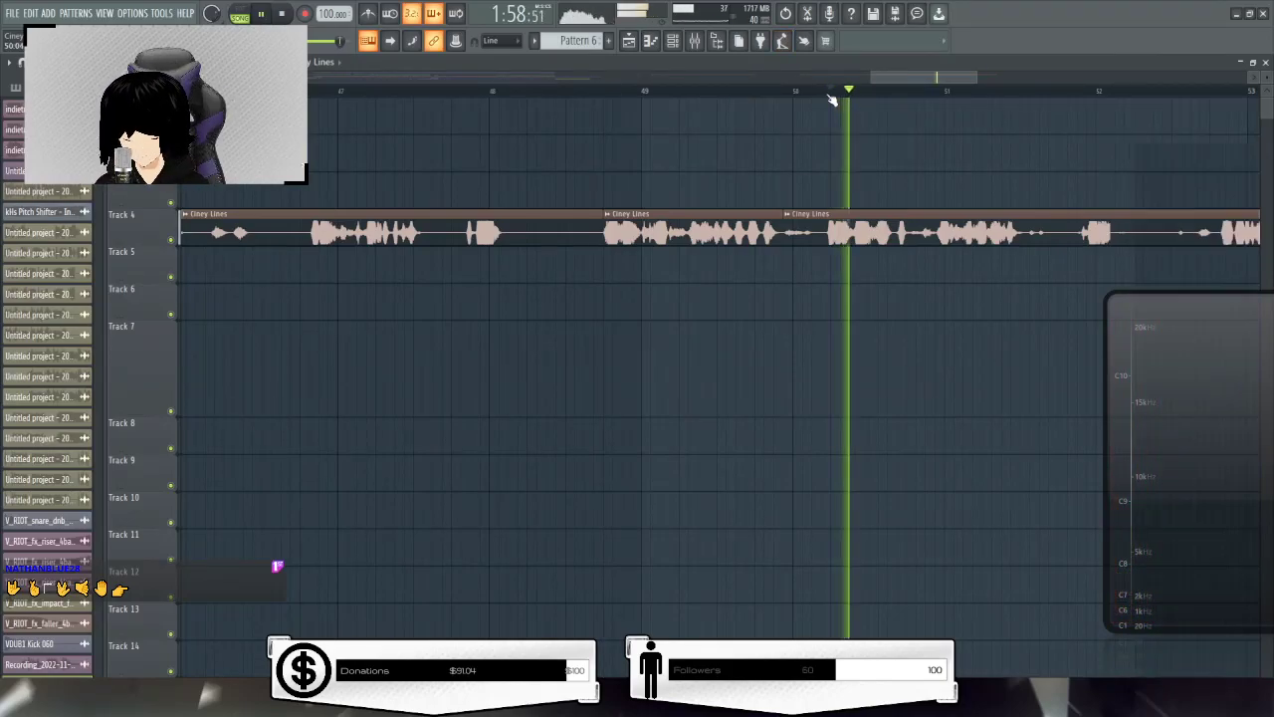
{"action": "scroll", "coordinate": [831, 96], "scroll_direction": "down", "scroll_amount": 2}
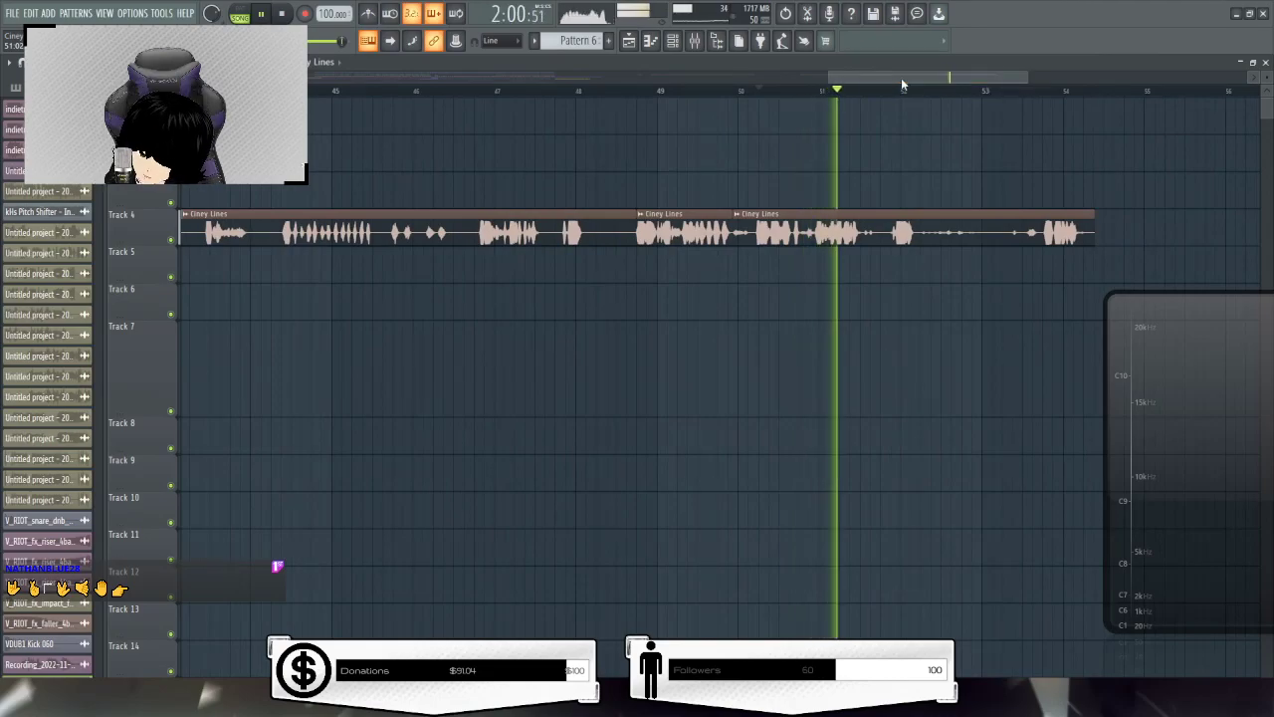
{"action": "key", "text": "space"}
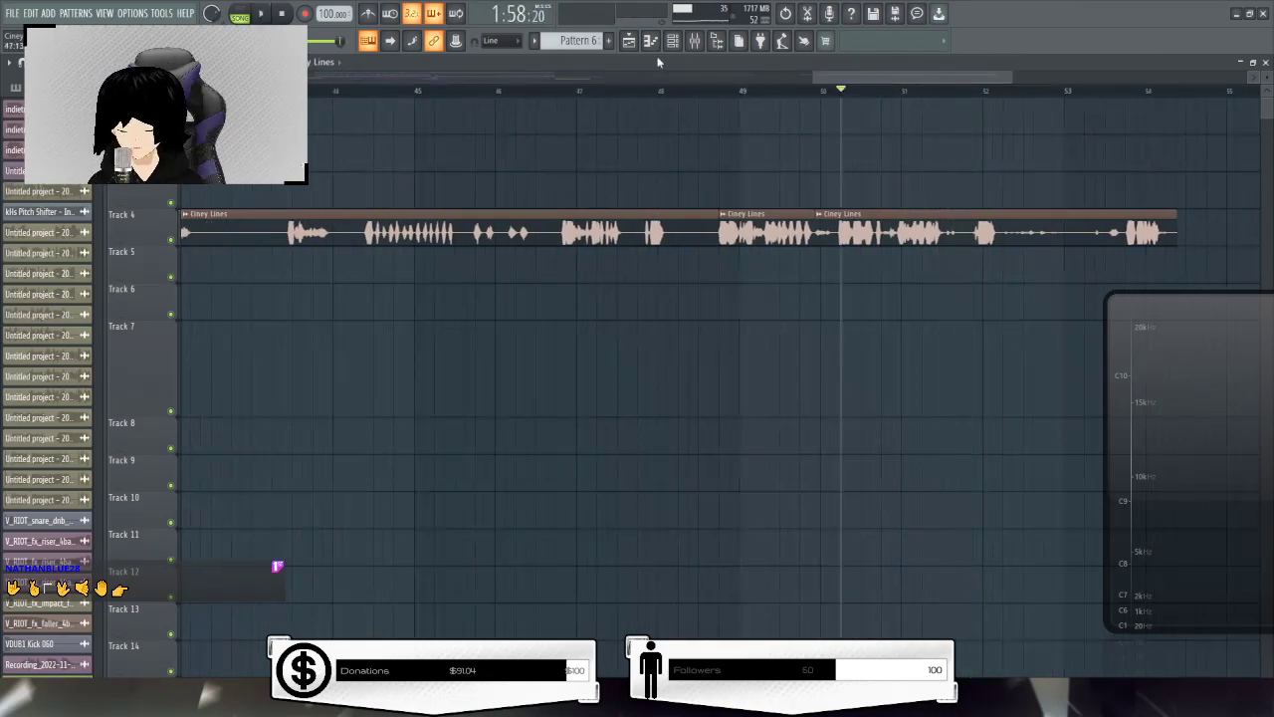
Load the OTT compressor into the first effect slot of mixer Insert 23
{"action": "left_click", "coordinate": [694, 47]}
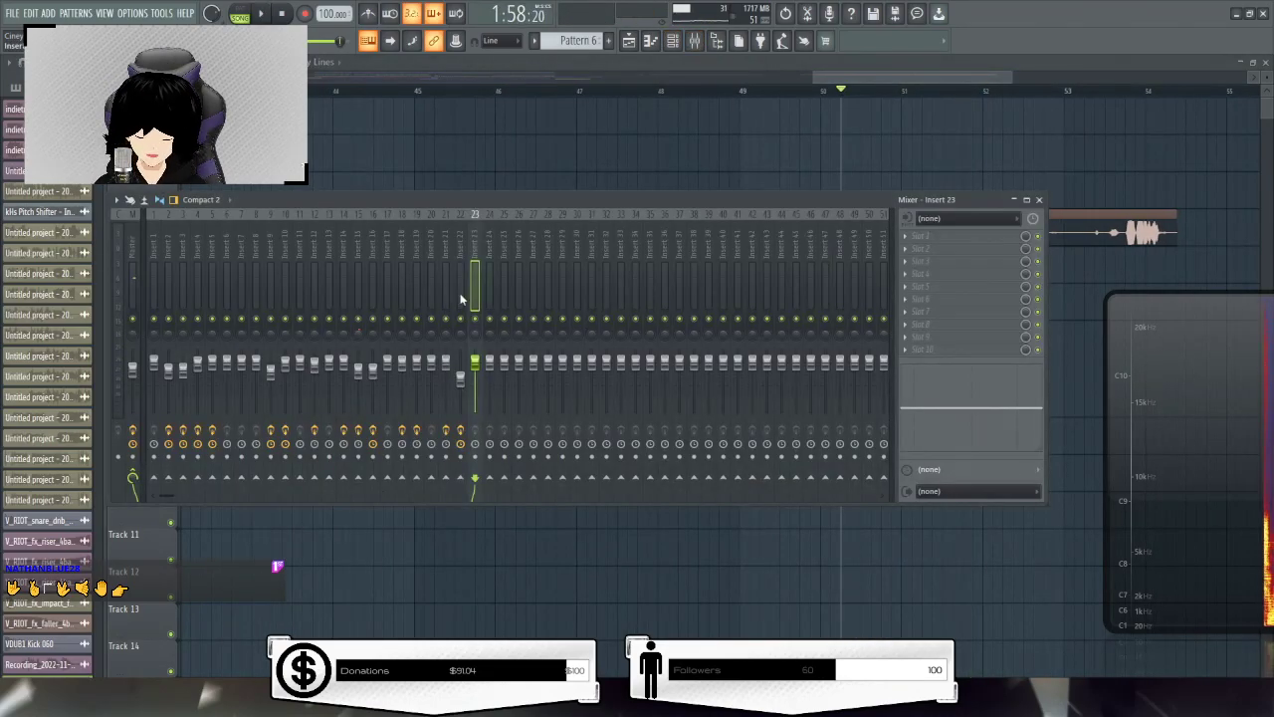
{"action": "left_click", "coordinate": [905, 247]}
{"action": "mouse_move", "coordinate": [926, 250]}
{"action": "left_click", "coordinate": [490, 657]}
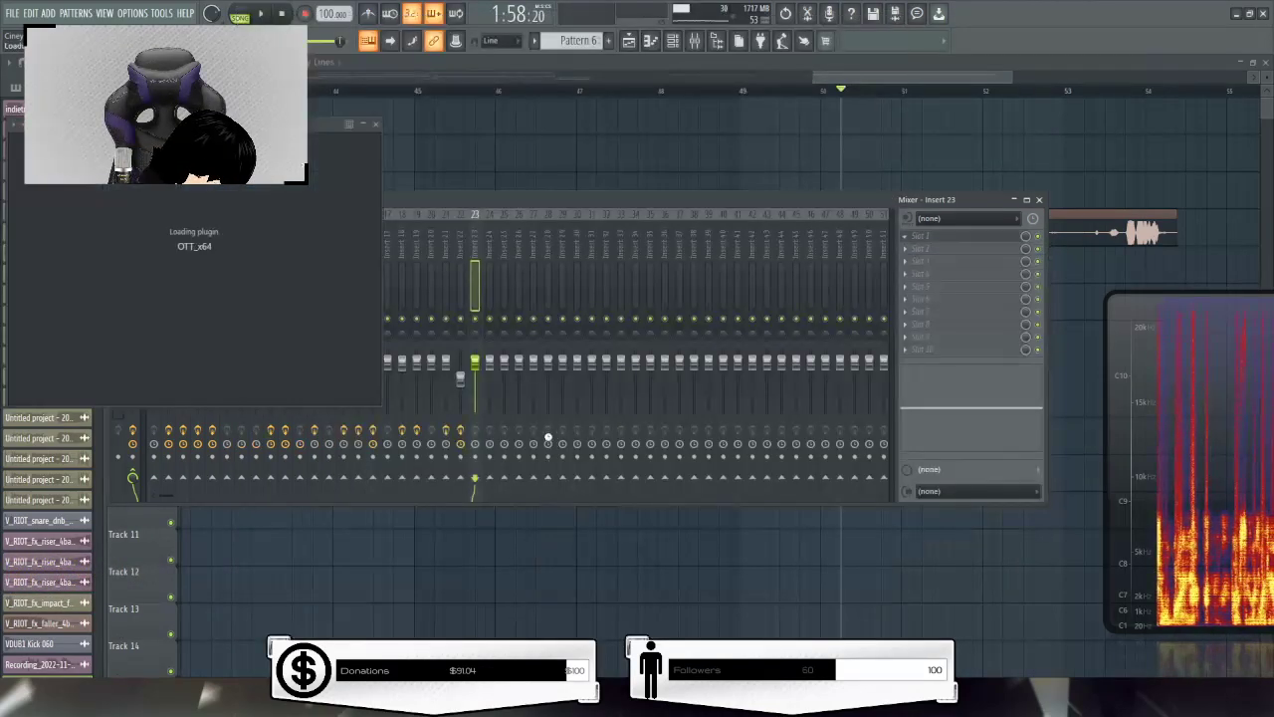
{"action": "left_click_drag", "start_coordinate": [96, 125], "coordinate": [631, 117]}
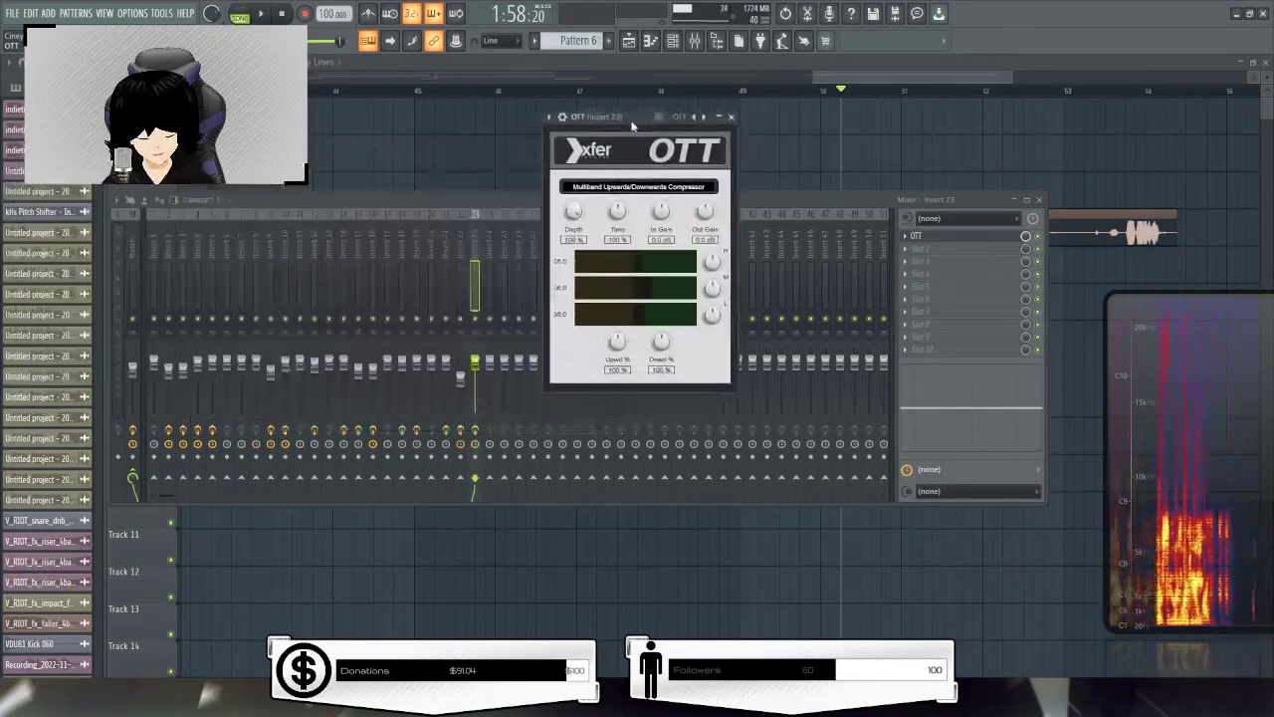
Reduce OTT's depth and low-band level while the vocal plays, and lower the Insert 23 fader slightly
{"action": "left_click", "coordinate": [261, 14]}
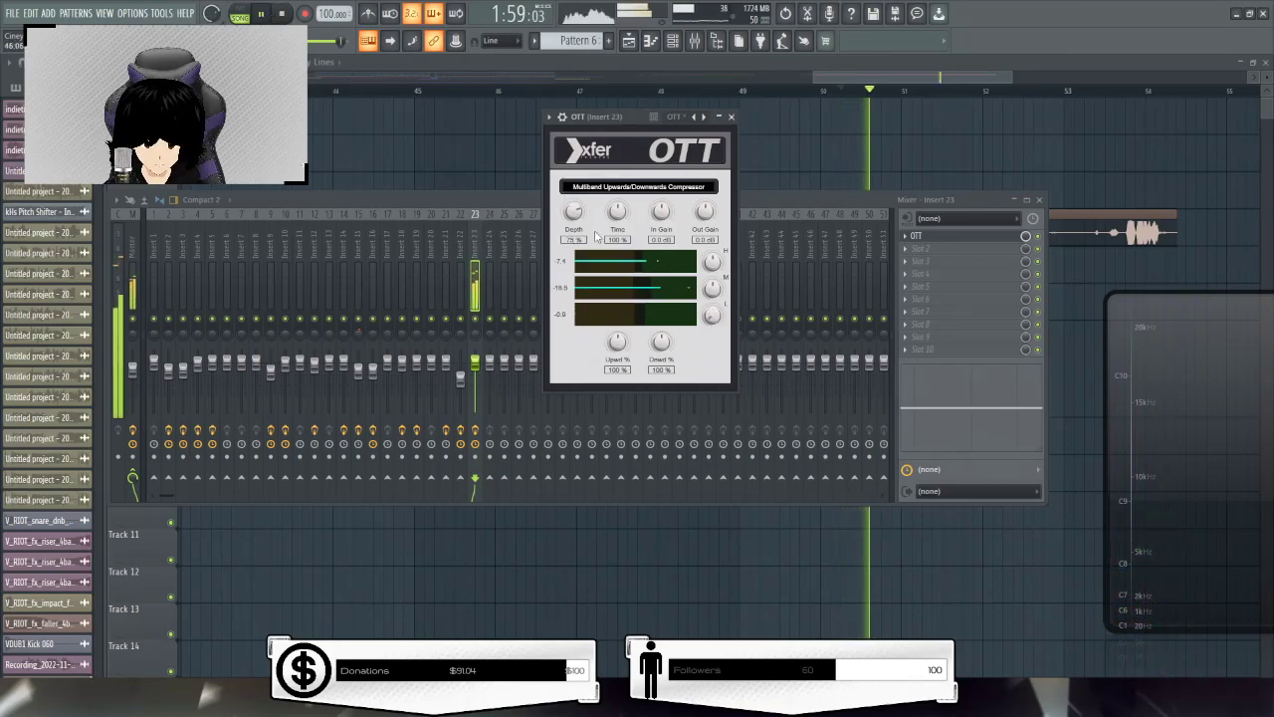
{"action": "left_click_drag", "start_coordinate": [475, 362], "coordinate": [475, 367]}
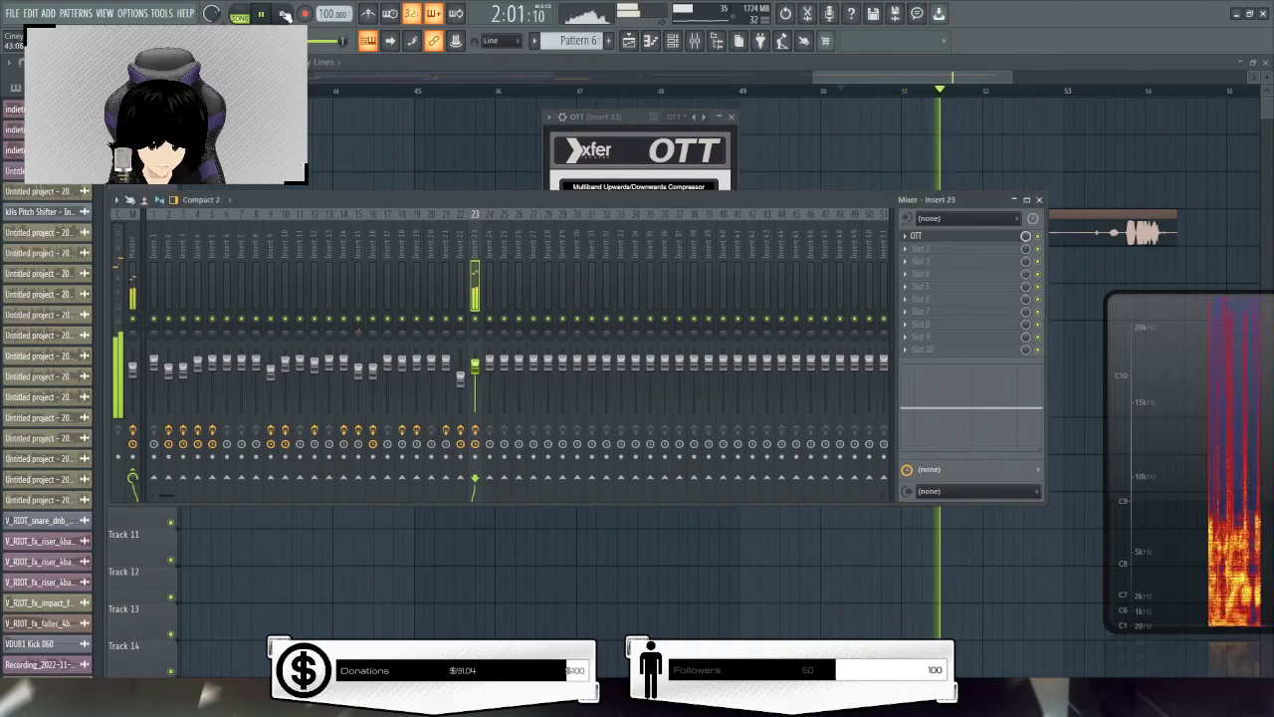
{"action": "key", "text": "space"}
{"action": "left_click", "coordinate": [732, 118]}
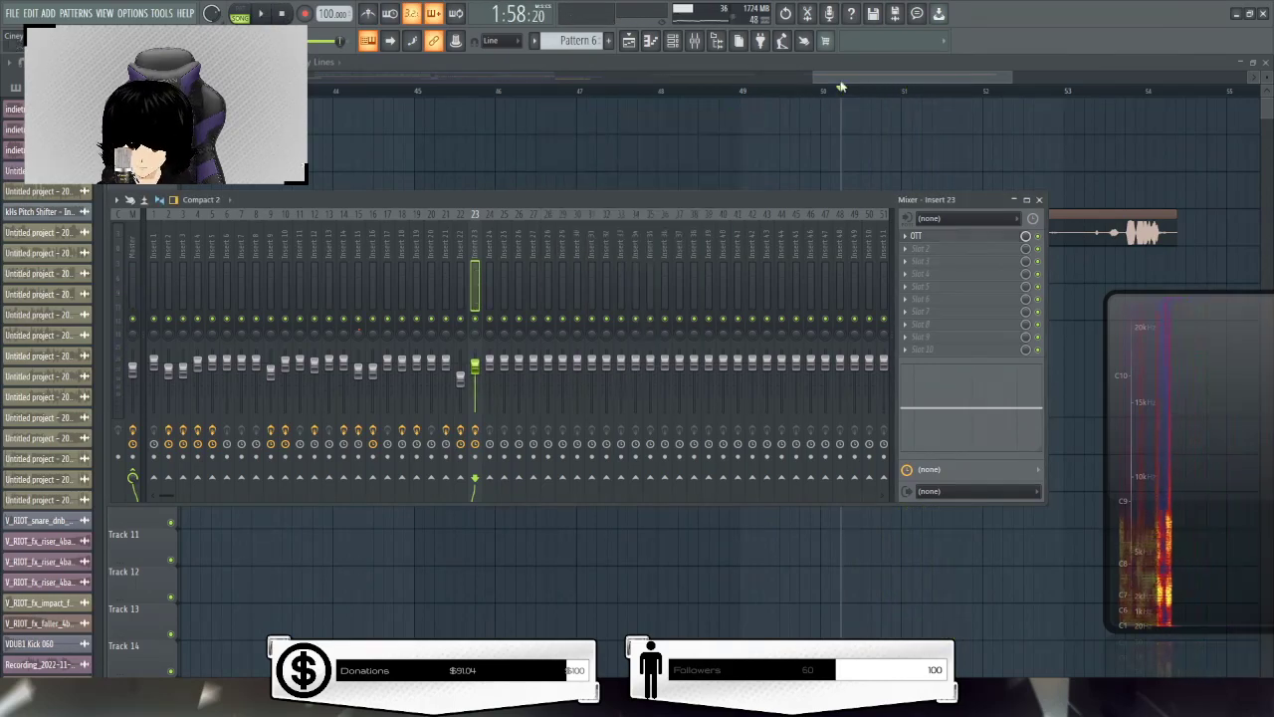
Move the first Ciney Lines clip on Track 4 from bar 1 to midway through bar 3 and play that section
{"action": "key", "text": "F9"}
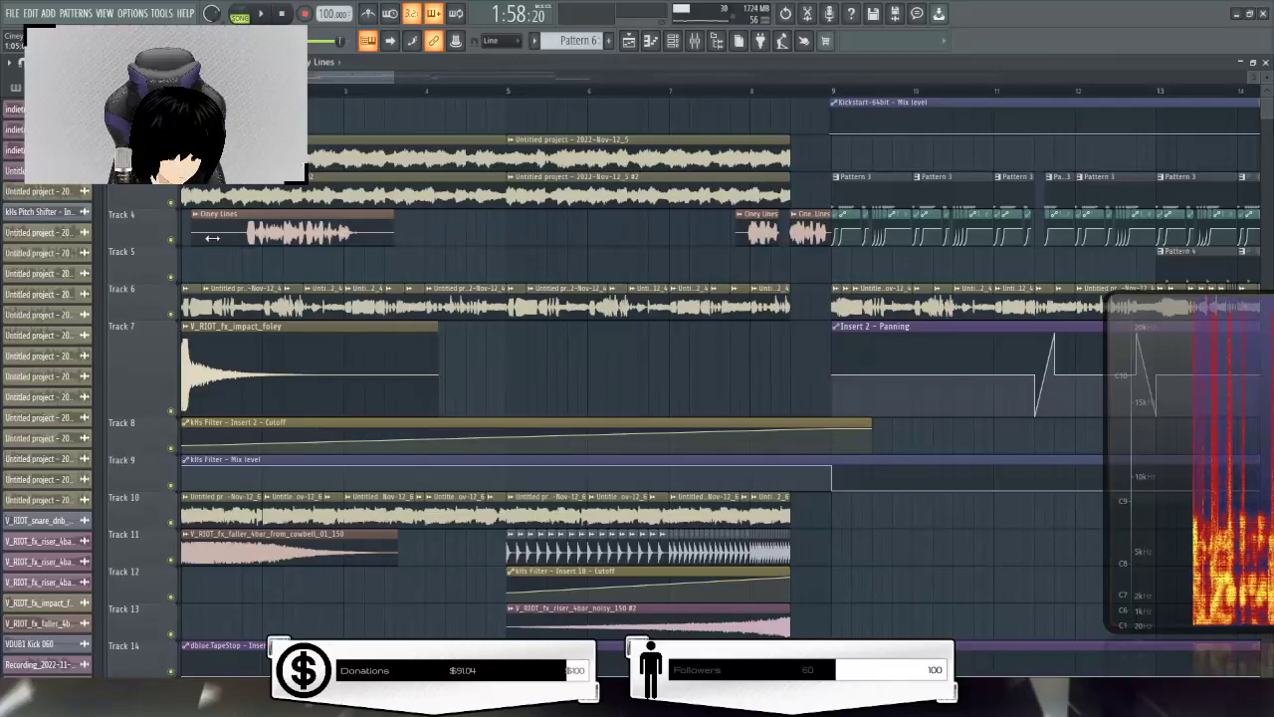
{"action": "left_click_drag", "start_coordinate": [273, 227], "coordinate": [425, 227]}
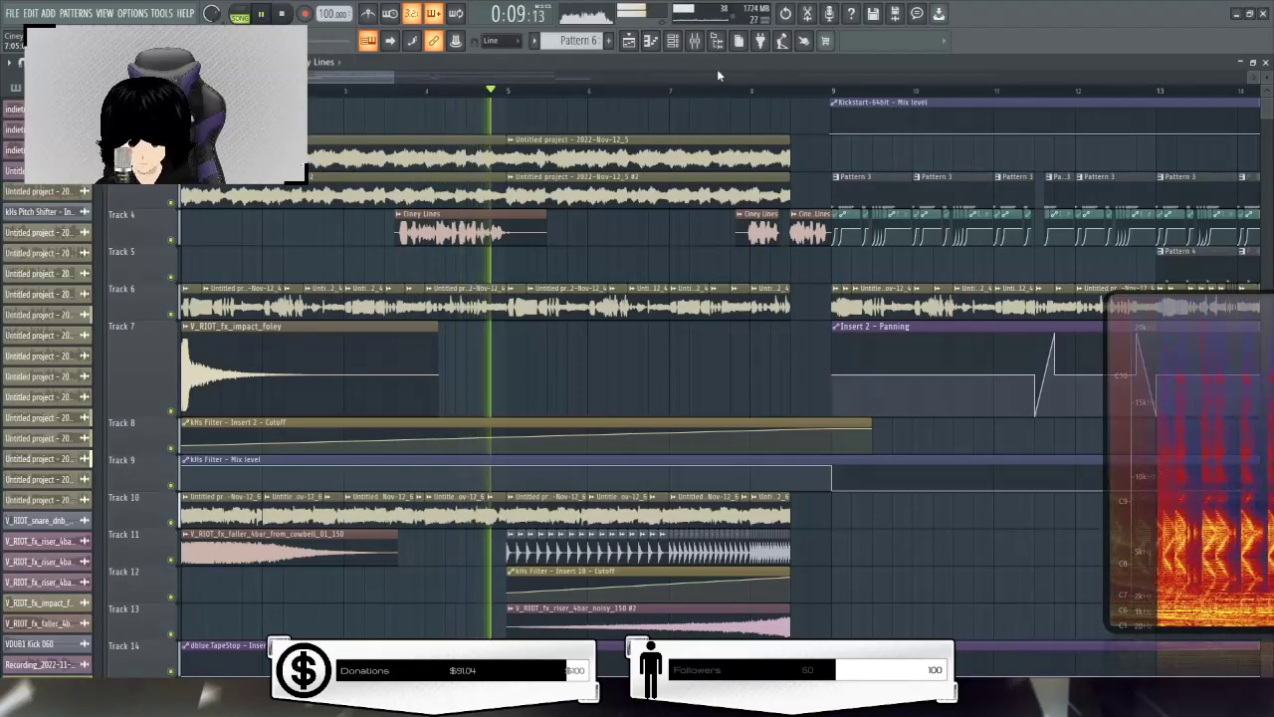
Play the arrangement from the repositioned Ciney Lines clip through the drop to around bar 15
{"action": "left_click", "coordinate": [695, 40]}
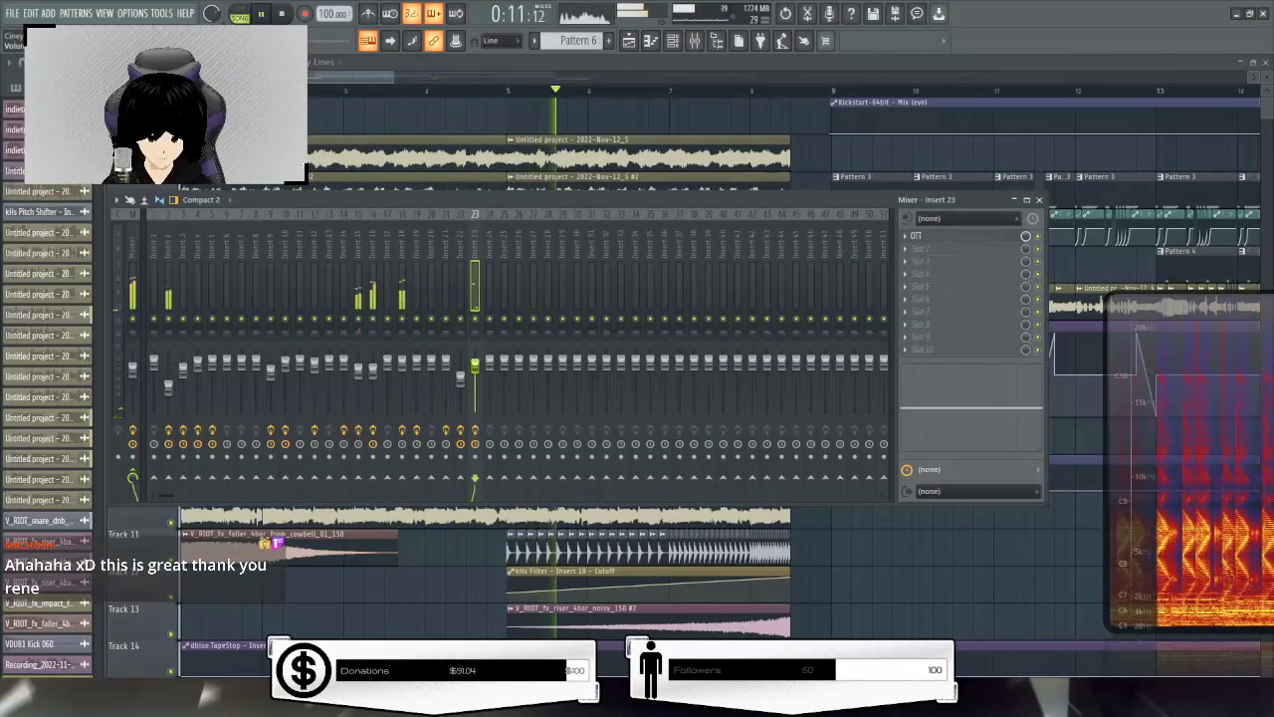
{"action": "key", "text": "F9"}
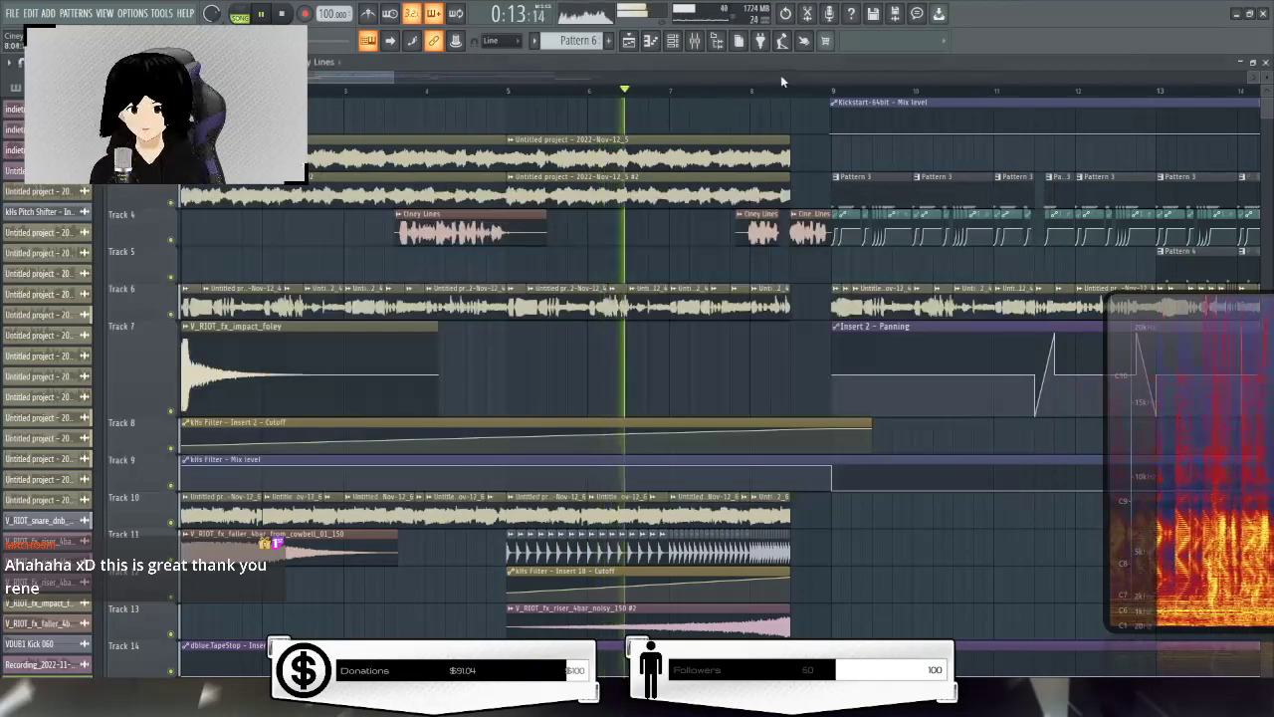
{"action": "scroll", "coordinate": [794, 97], "scroll_direction": "up", "scroll_amount": 4}
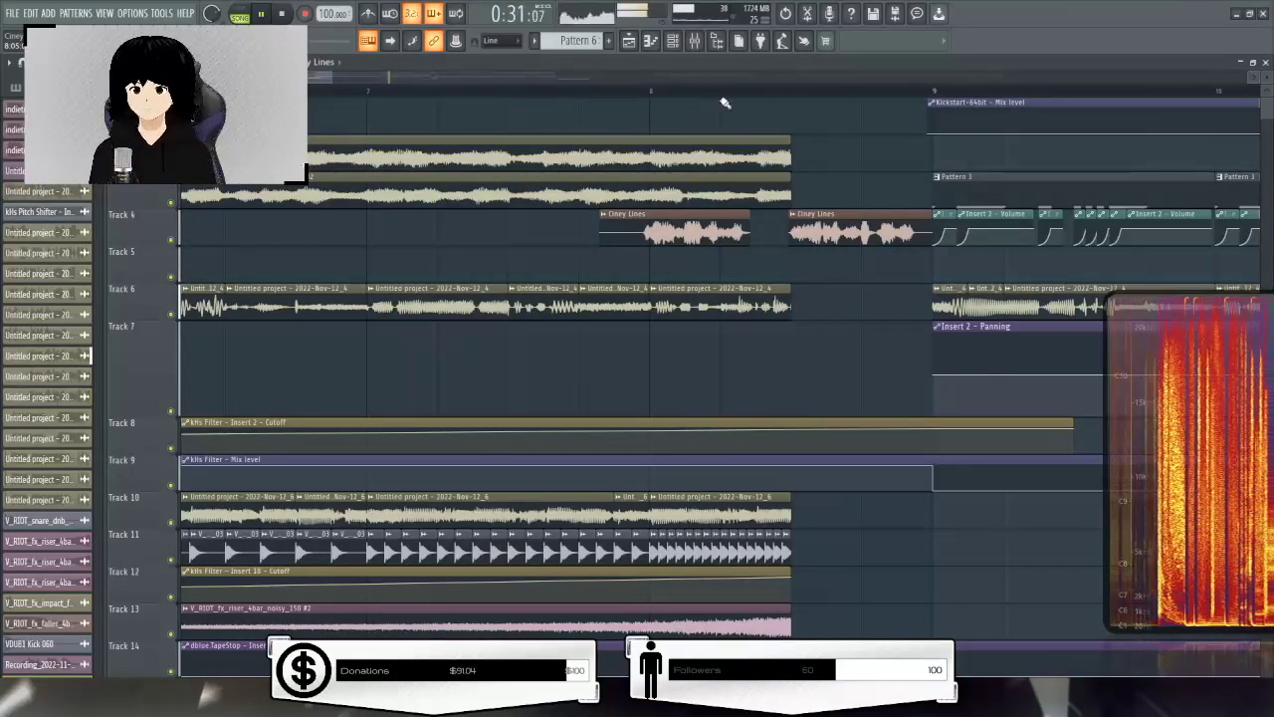
{"action": "scroll", "coordinate": [726, 102], "scroll_direction": "down", "scroll_amount": 3}
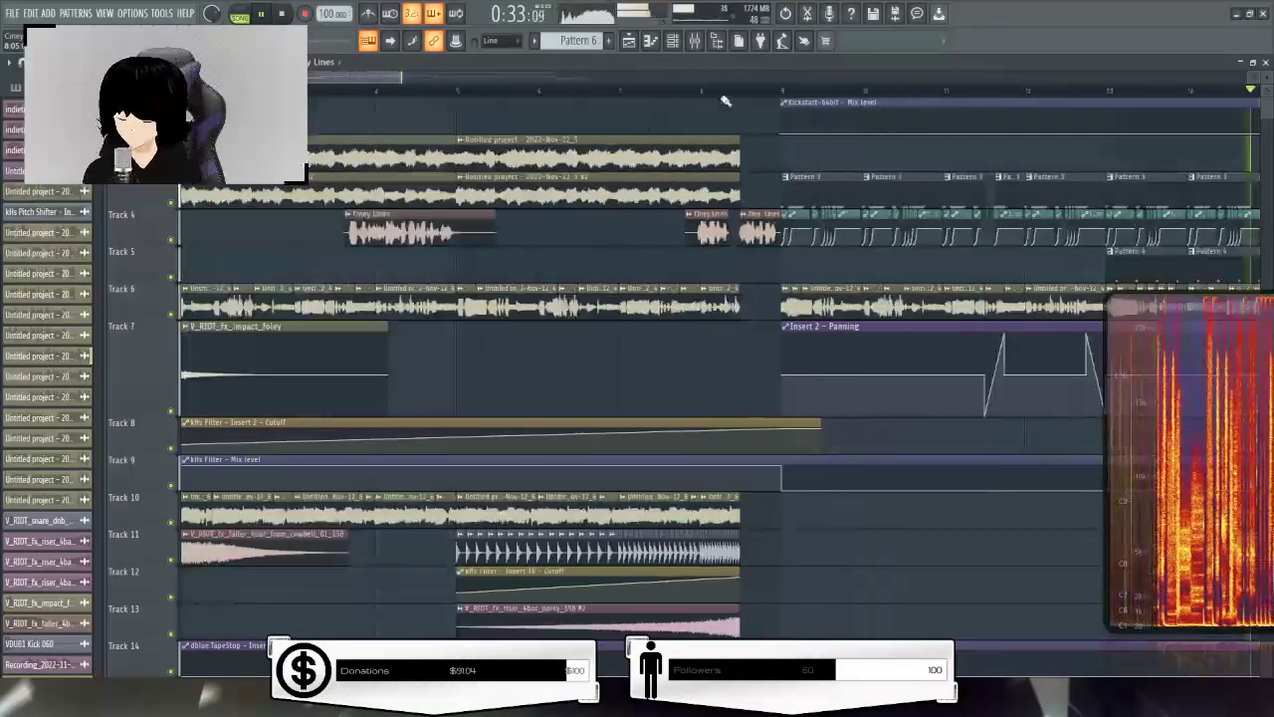
{"action": "left_click_drag", "start_coordinate": [349, 79], "coordinate": [525, 80]}
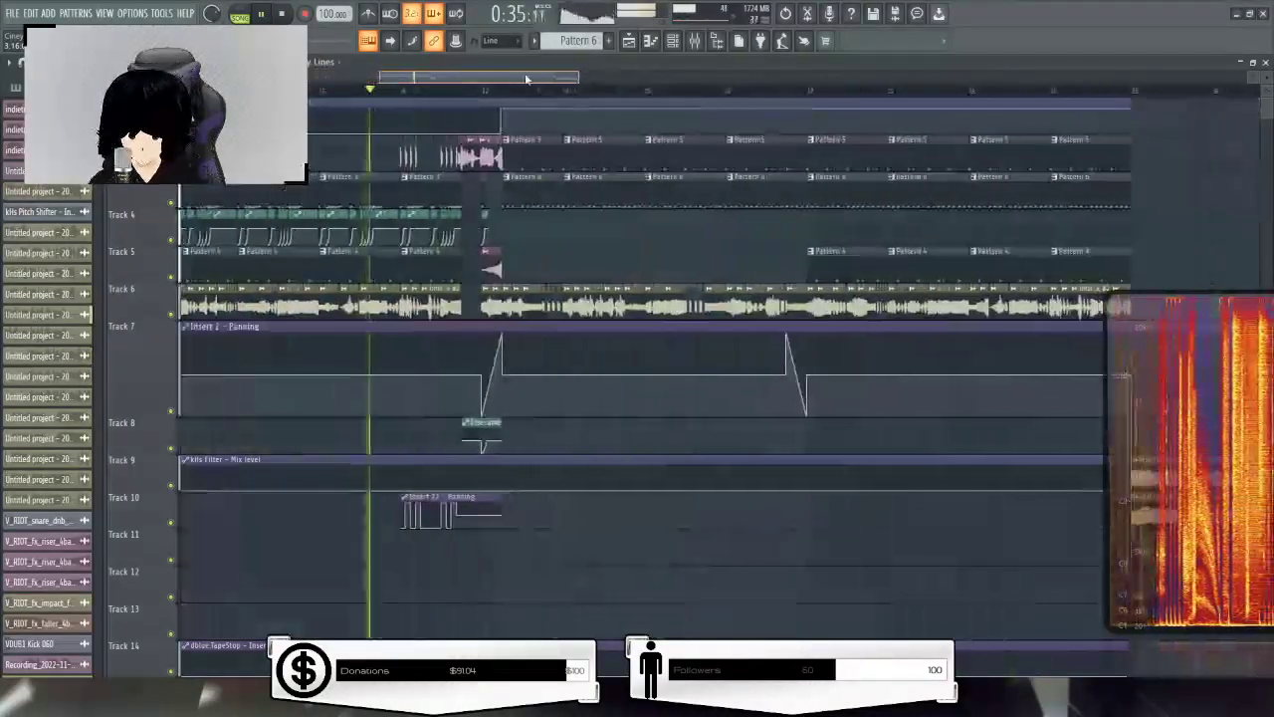
Solo Track 2 and play its chopped recording clips leading into bar 17
{"action": "scroll", "coordinate": [488, 92], "scroll_direction": "up", "scroll_amount": 1}
{"action": "scroll", "coordinate": [464, 93], "scroll_direction": "up", "scroll_amount": 2}
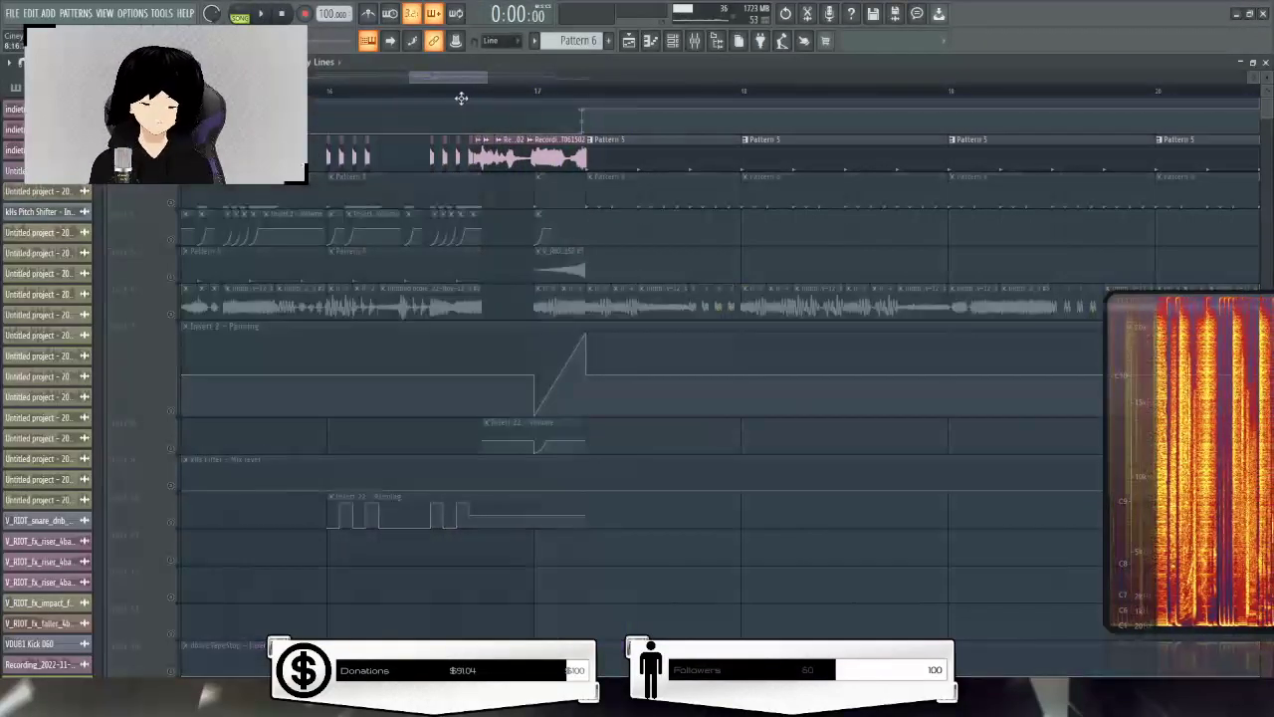
{"action": "left_click_drag", "start_coordinate": [434, 79], "coordinate": [437, 80]}
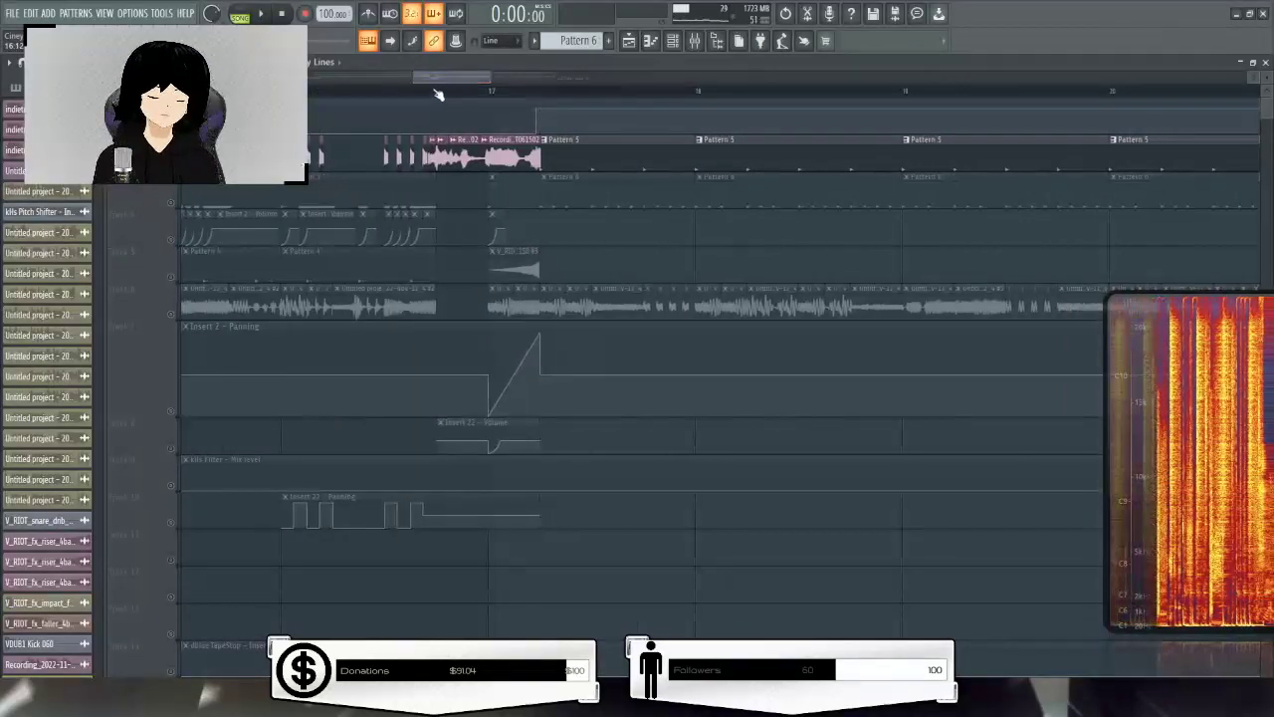
{"action": "left_click_drag", "start_coordinate": [442, 80], "coordinate": [440, 80]}
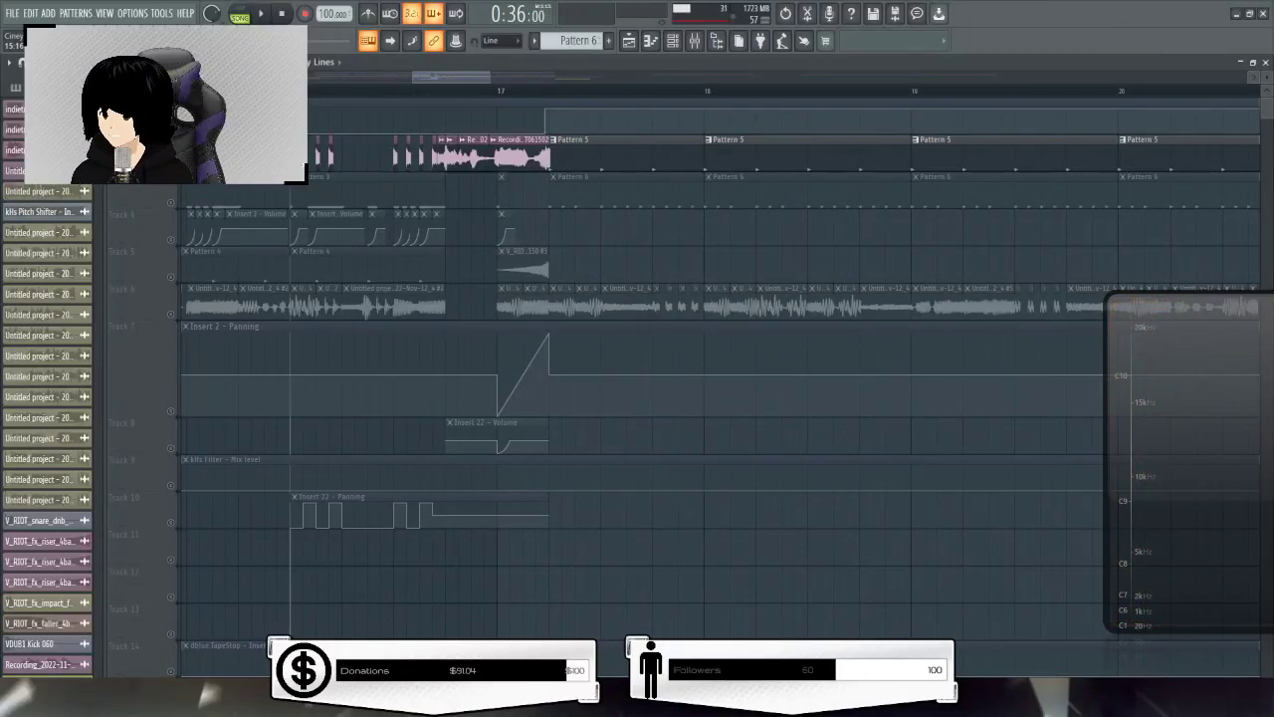
{"action": "left_click", "coordinate": [263, 14]}
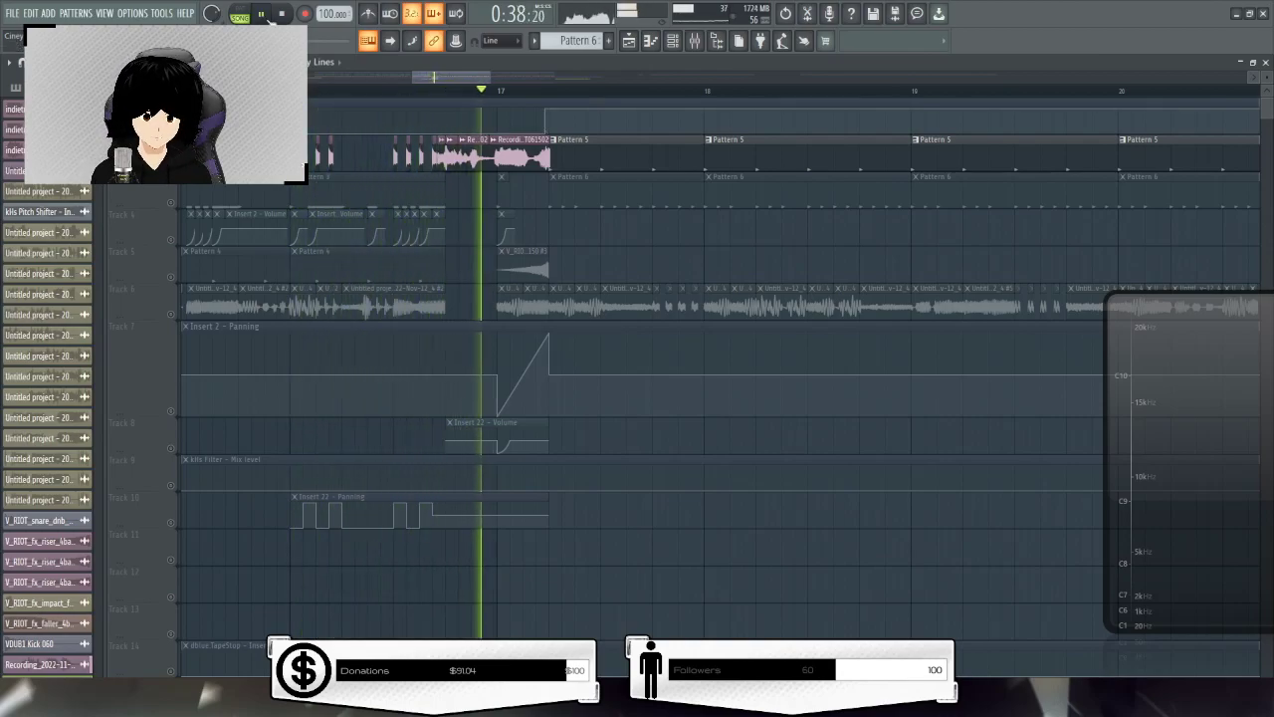
{"action": "left_click", "coordinate": [267, 16]}
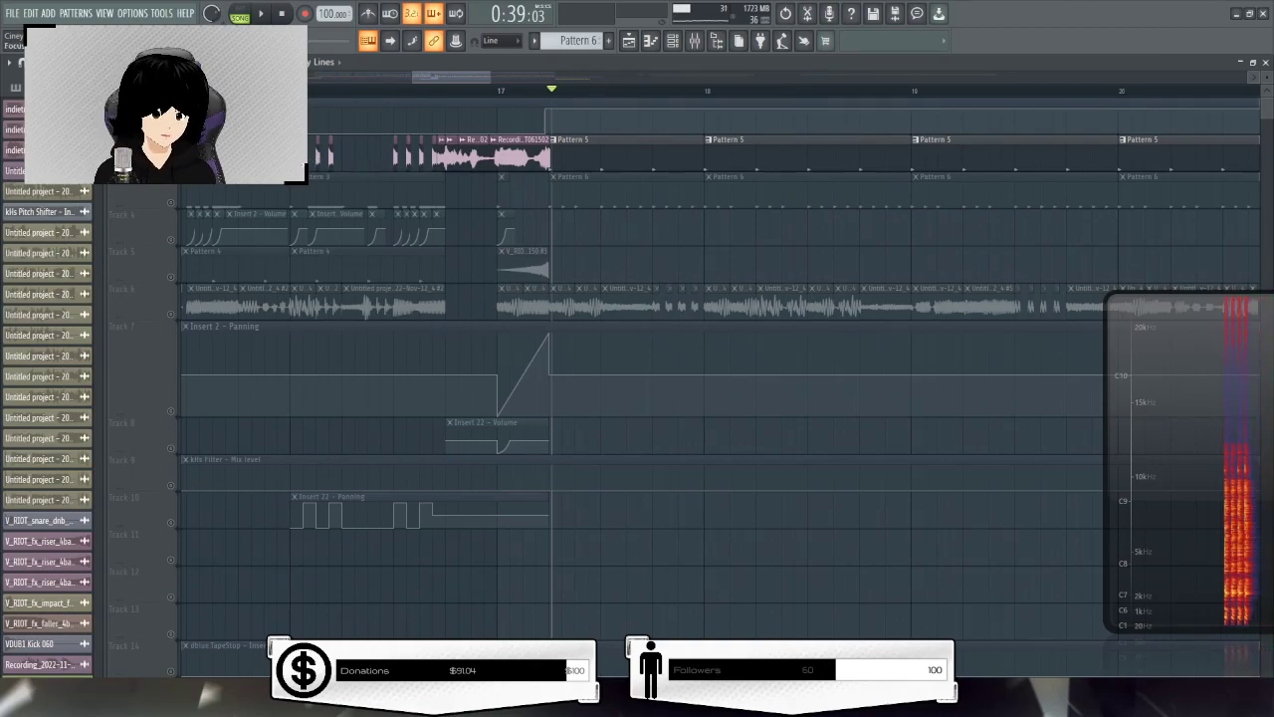
{"action": "scroll", "coordinate": [387, 90], "scroll_direction": "right", "scroll_amount": 1}
{"action": "scroll", "coordinate": [388, 92], "scroll_direction": "down", "scroll_amount": 5}
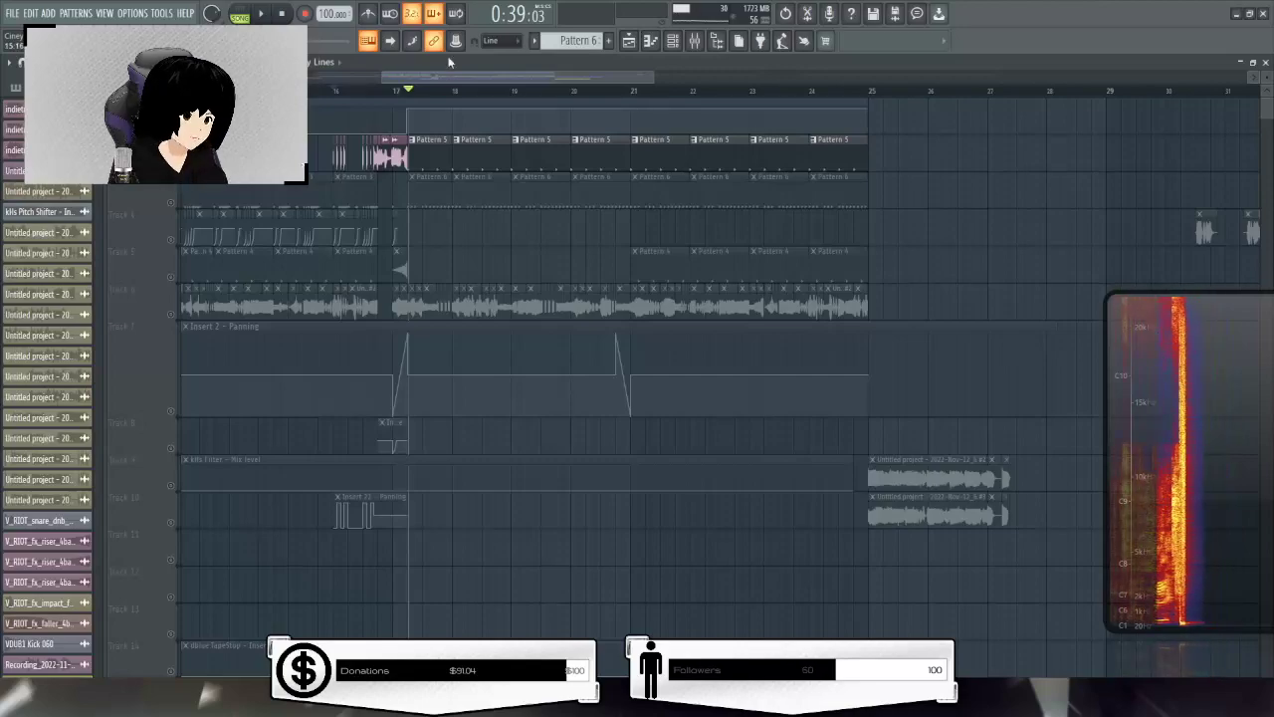
{"action": "left_click", "coordinate": [394, 91]}
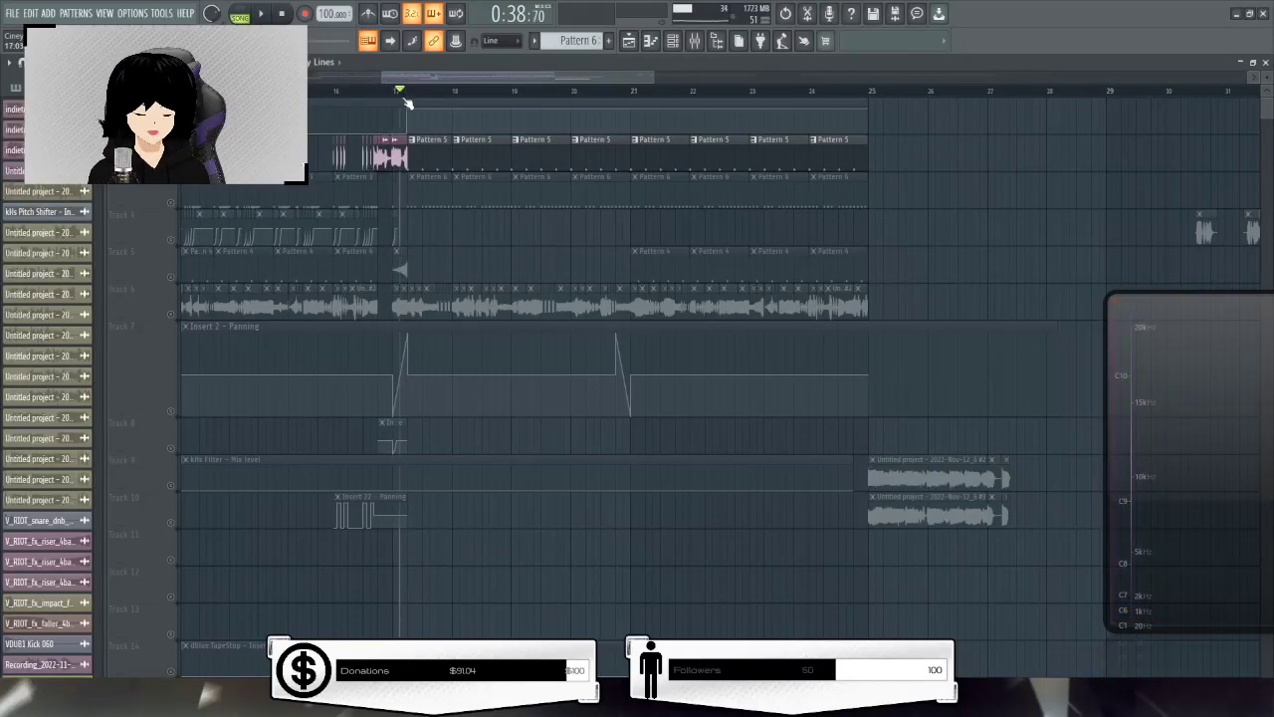
{"action": "scroll", "coordinate": [400, 99], "scroll_direction": "down", "scroll_amount": 4}
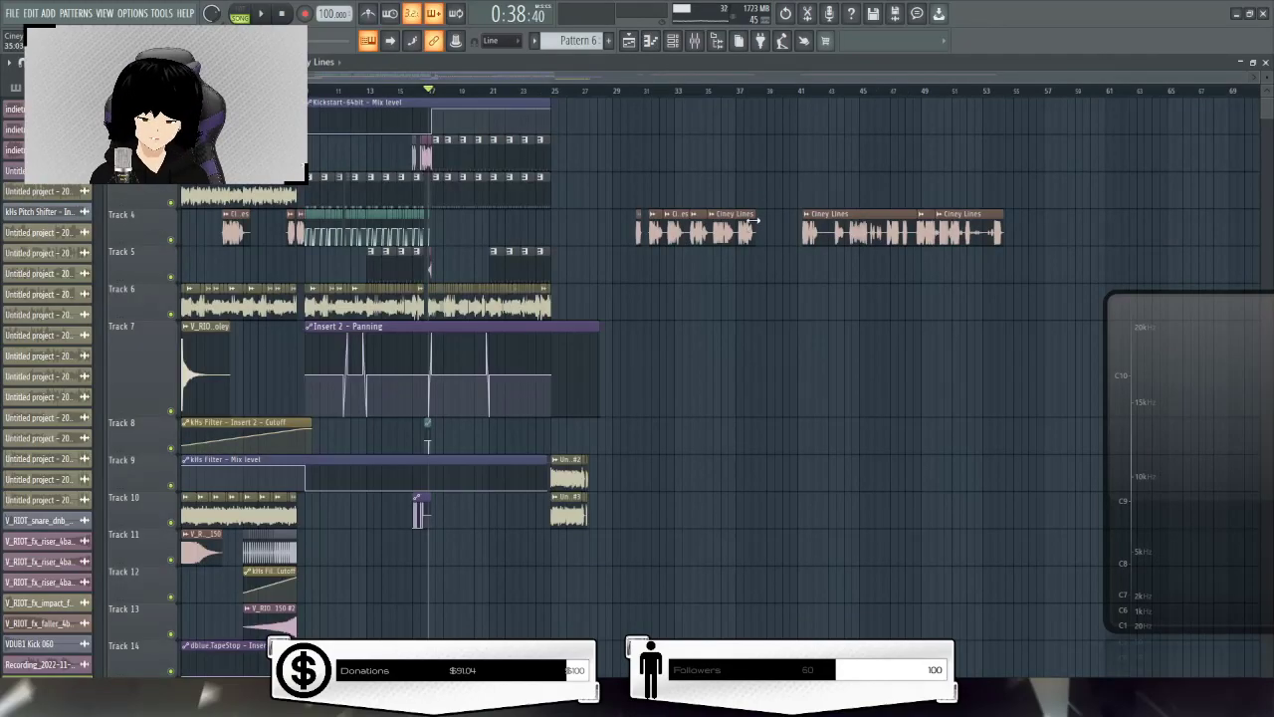
Play the Ciney Lines phrases on Track 4 between bars 30 and 33
{"action": "scroll", "coordinate": [659, 96], "scroll_direction": "up", "scroll_amount": 8}
{"action": "left_click", "coordinate": [714, 98]}
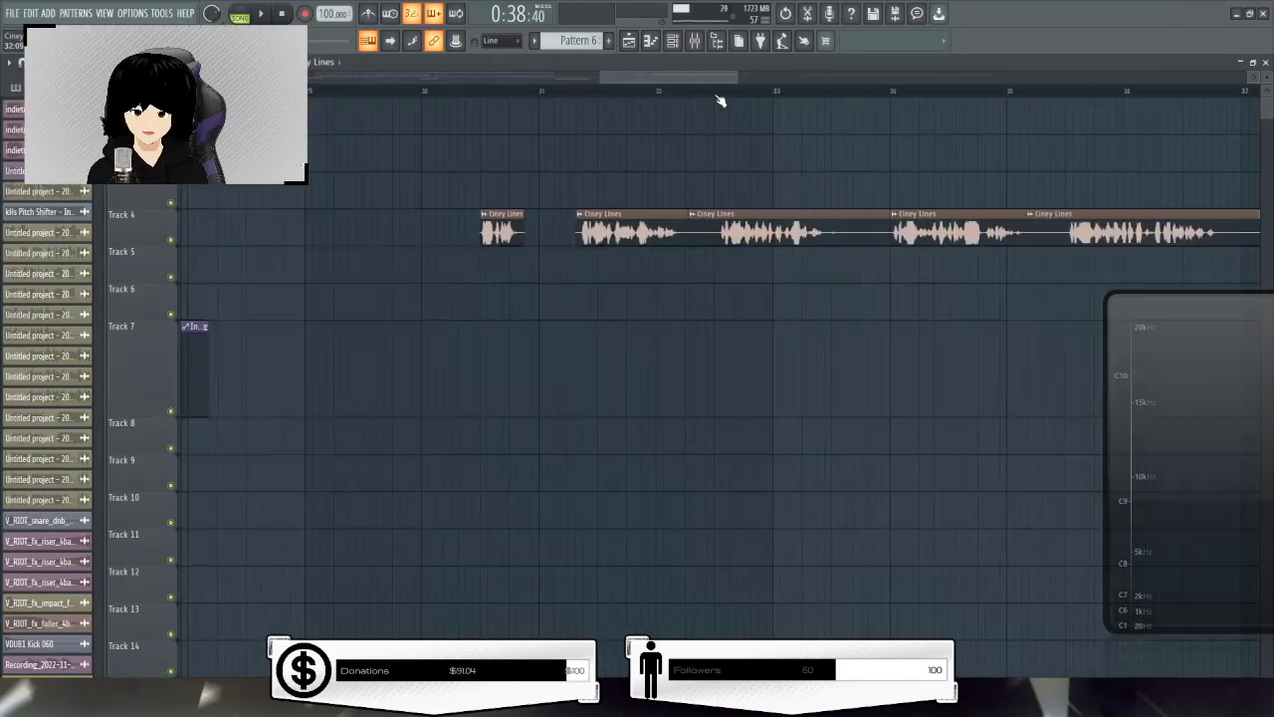
{"action": "scroll", "coordinate": [717, 97], "scroll_direction": "up", "scroll_amount": 2}
{"action": "key", "text": "space"}
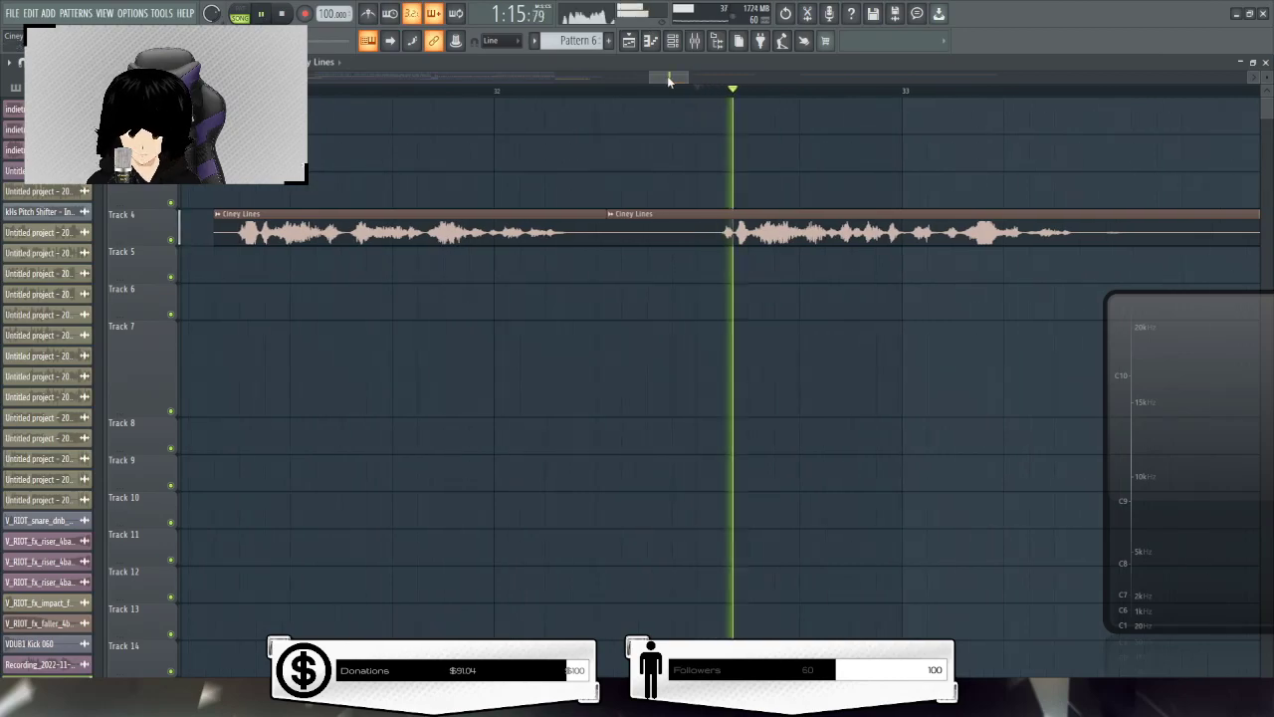
{"action": "scroll", "coordinate": [659, 80], "scroll_direction": "down", "scroll_amount": 1}
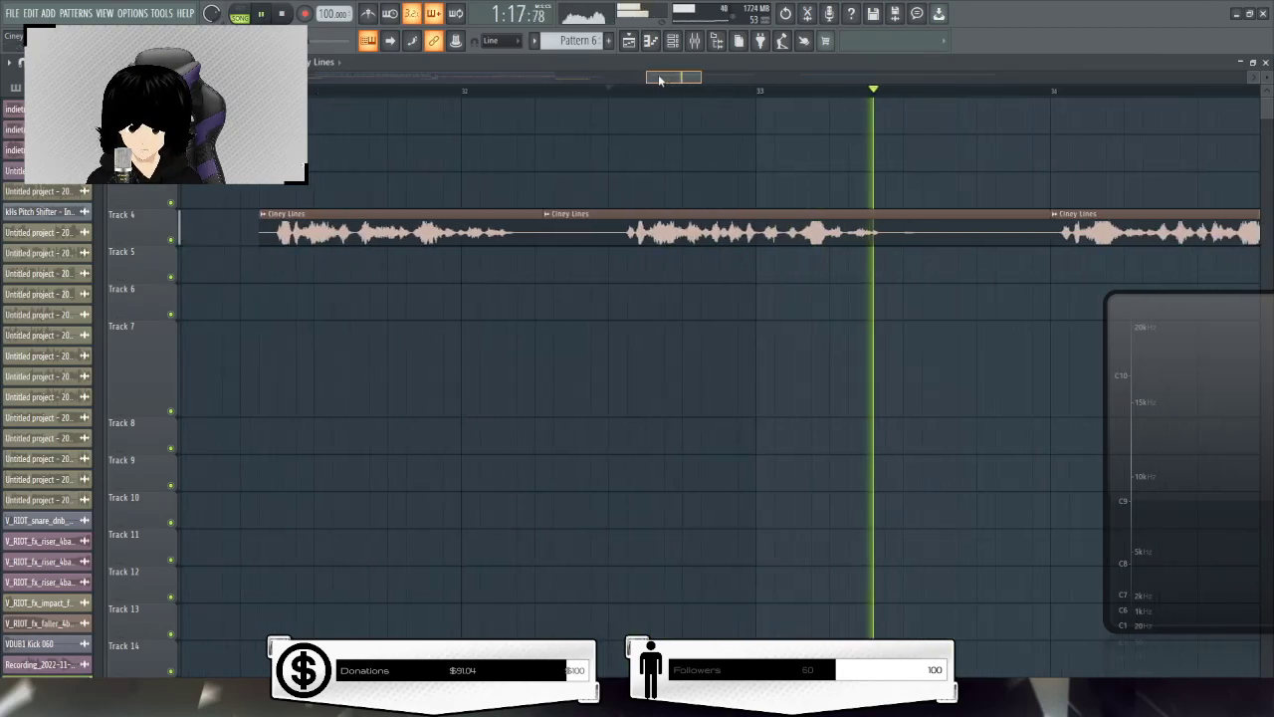
{"action": "key", "text": "space"}
{"action": "key", "text": "space"}
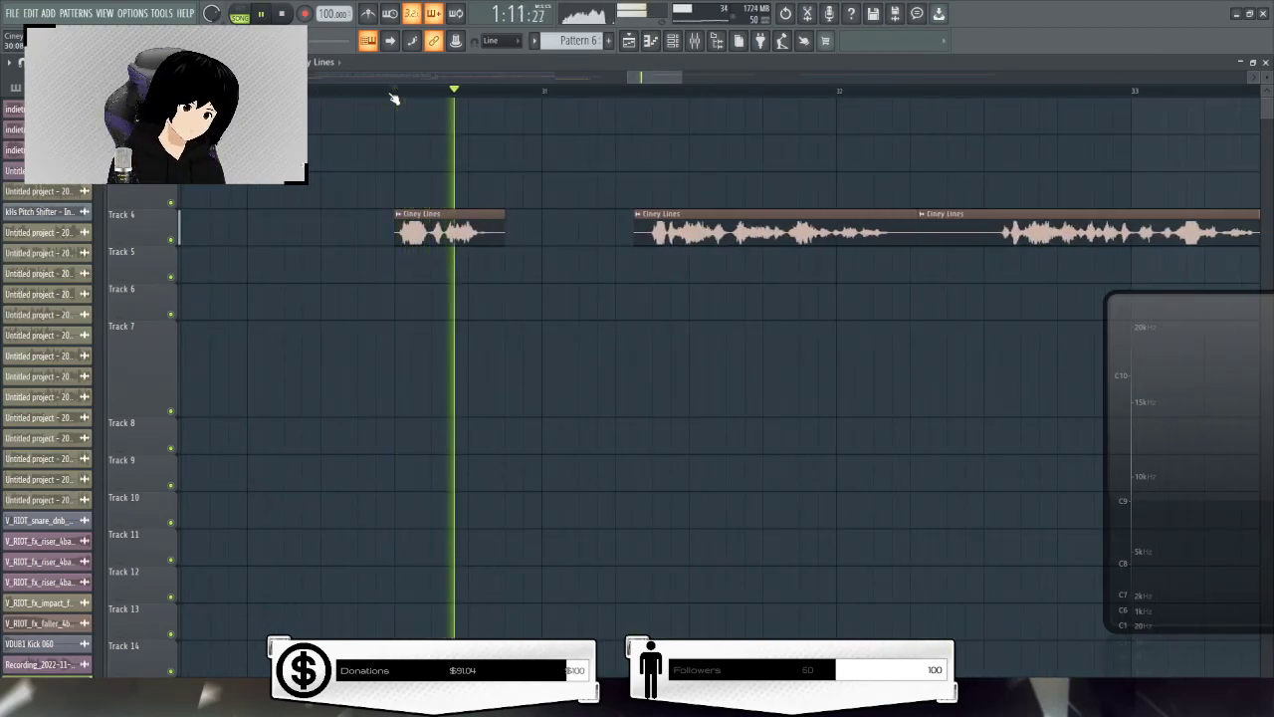
{"action": "key", "text": "space"}
Bring the short Ciney Lines phrase from bar 30 into the song, placing it on Track 4 midway through bar 17
{"action": "scroll", "coordinate": [582, 96], "scroll_direction": "down", "scroll_amount": 2}
{"action": "scroll", "coordinate": [582, 97], "scroll_direction": "down", "scroll_amount": 2}
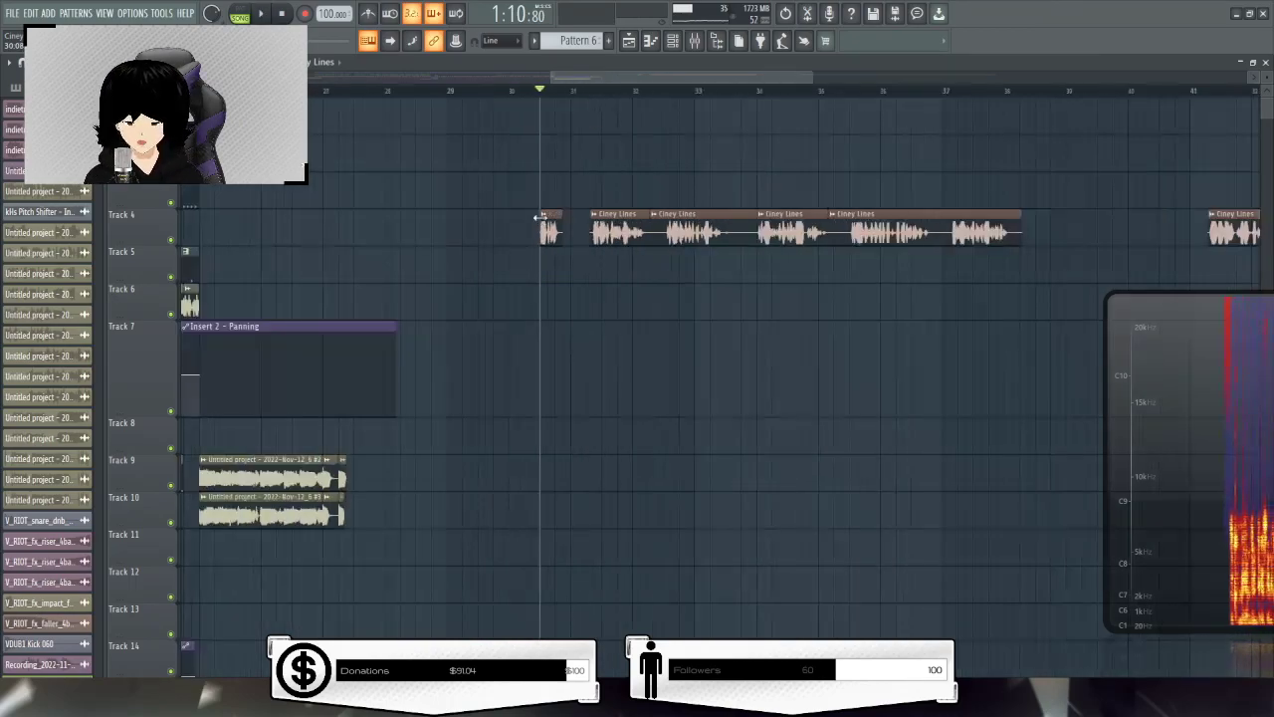
{"action": "scroll", "coordinate": [369, 210], "scroll_direction": "left", "scroll_amount": 5}
{"action": "scroll", "coordinate": [638, 299], "scroll_direction": "left", "scroll_amount": 8}
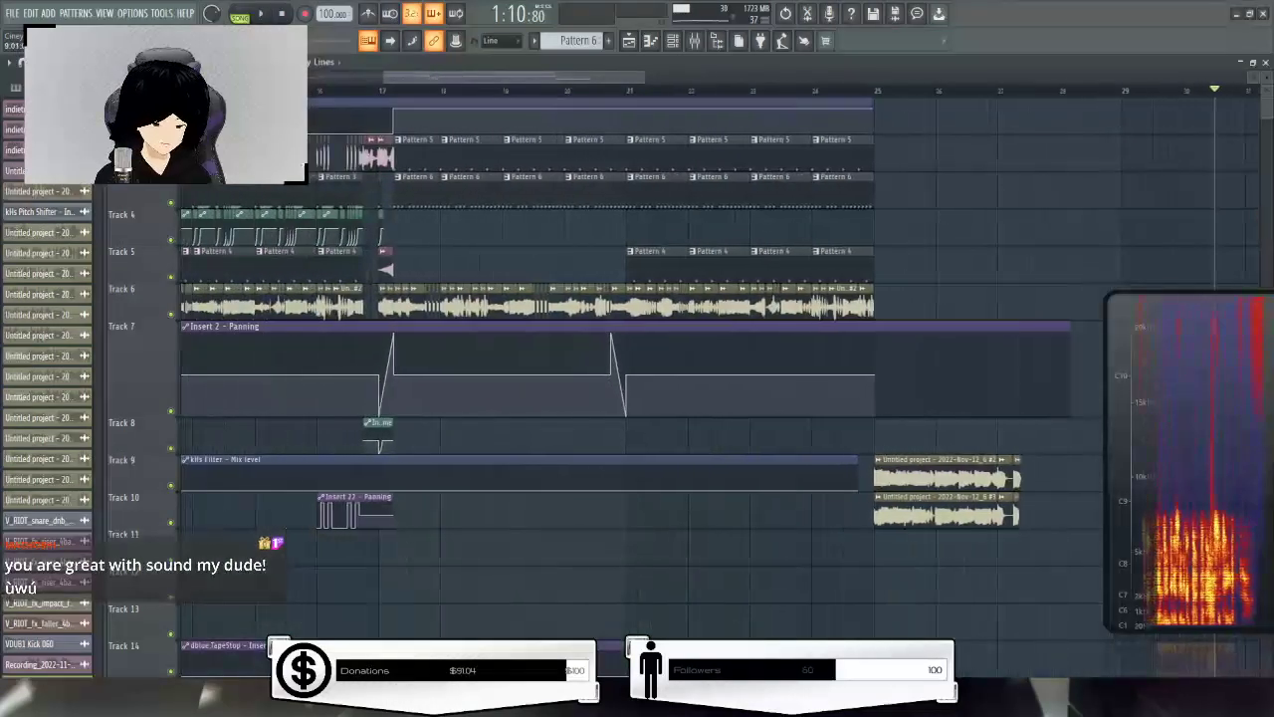
{"action": "scroll", "coordinate": [536, 100], "scroll_direction": "left", "scroll_amount": 4}
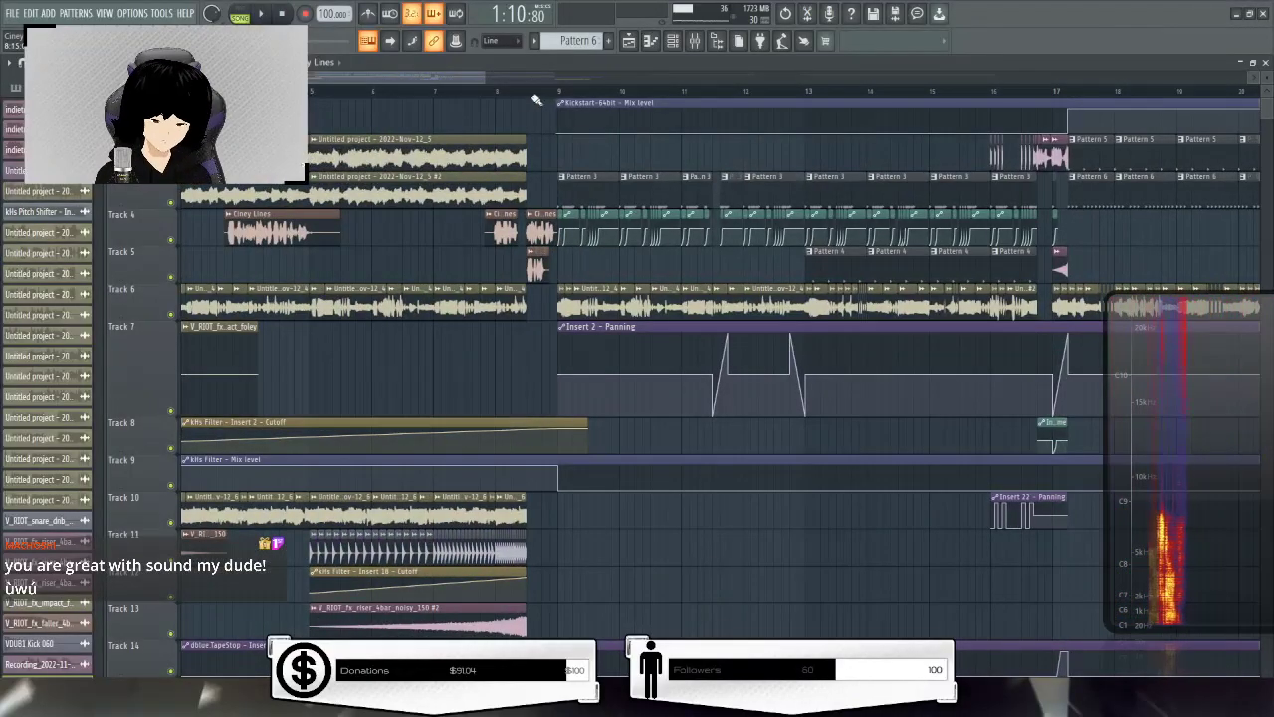
{"action": "left_click", "coordinate": [531, 252]}
{"action": "left_click", "coordinate": [740, 263]}
{"action": "left_click_drag", "start_coordinate": [540, 266], "coordinate": [991, 246]}
Move the chopped recording clips around bars 16 and 17 from Track 2 down to Track 15
{"action": "scroll", "coordinate": [978, 92], "scroll_direction": "up", "scroll_amount": 5}
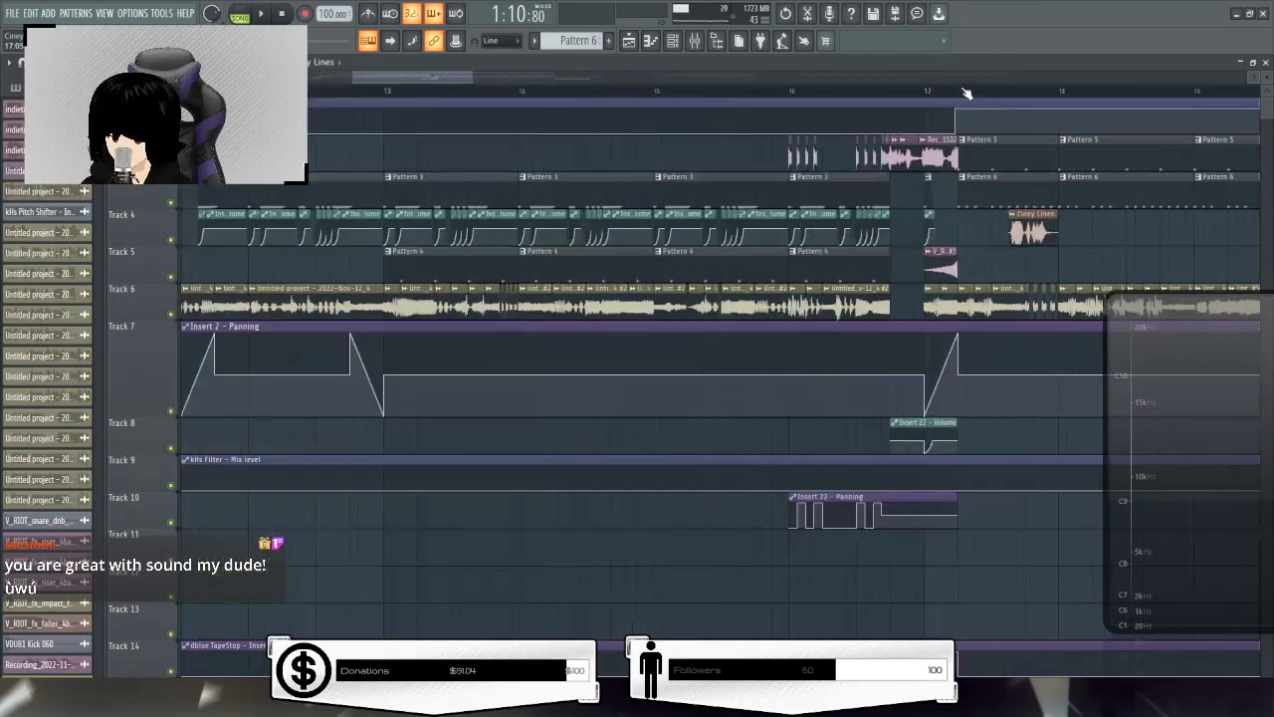
{"action": "left_click_drag", "start_coordinate": [433, 82], "coordinate": [445, 81]}
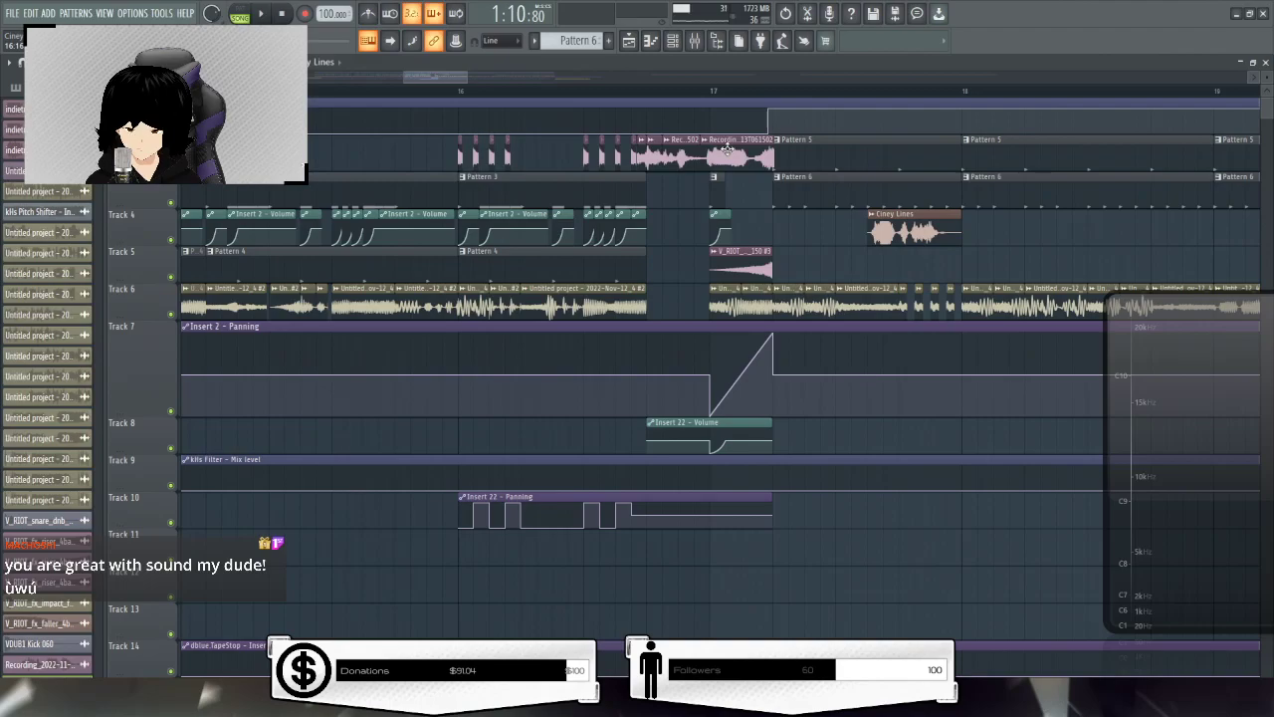
{"action": "left_click_drag", "start_coordinate": [328, 164], "coordinate": [680, 667]}
{"action": "scroll", "coordinate": [268, 536], "scroll_direction": "down", "scroll_amount": 4}
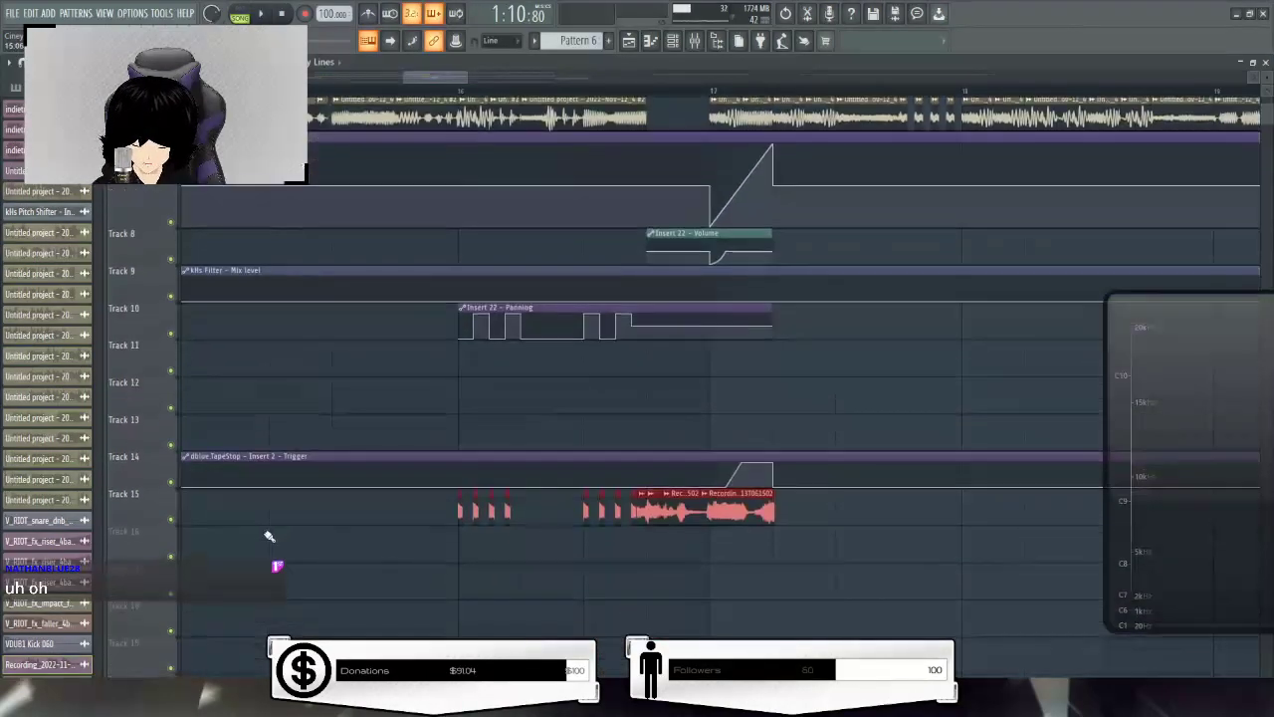
Move the short Ciney Lines clip to Track 2 just ahead of the gap before bar 17 and play it
{"action": "scroll", "coordinate": [498, 458], "scroll_direction": "up", "scroll_amount": 5}
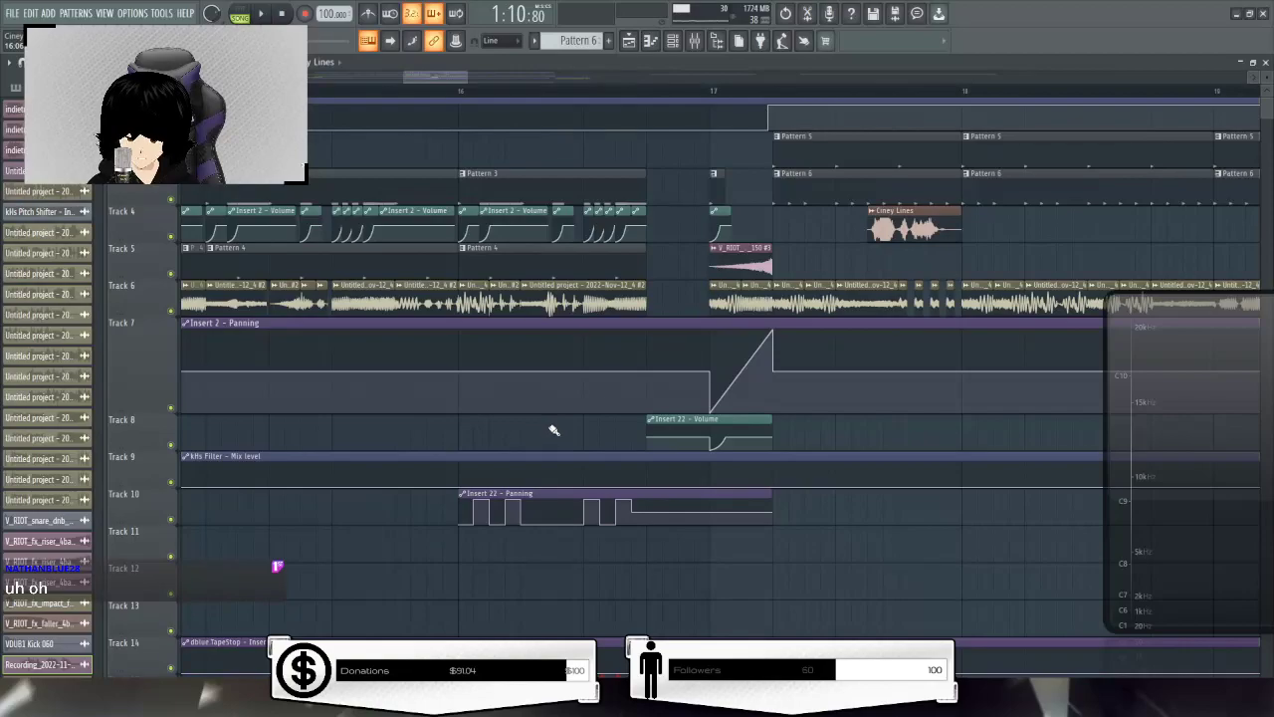
{"action": "left_click_drag", "start_coordinate": [895, 214], "coordinate": [646, 143]}
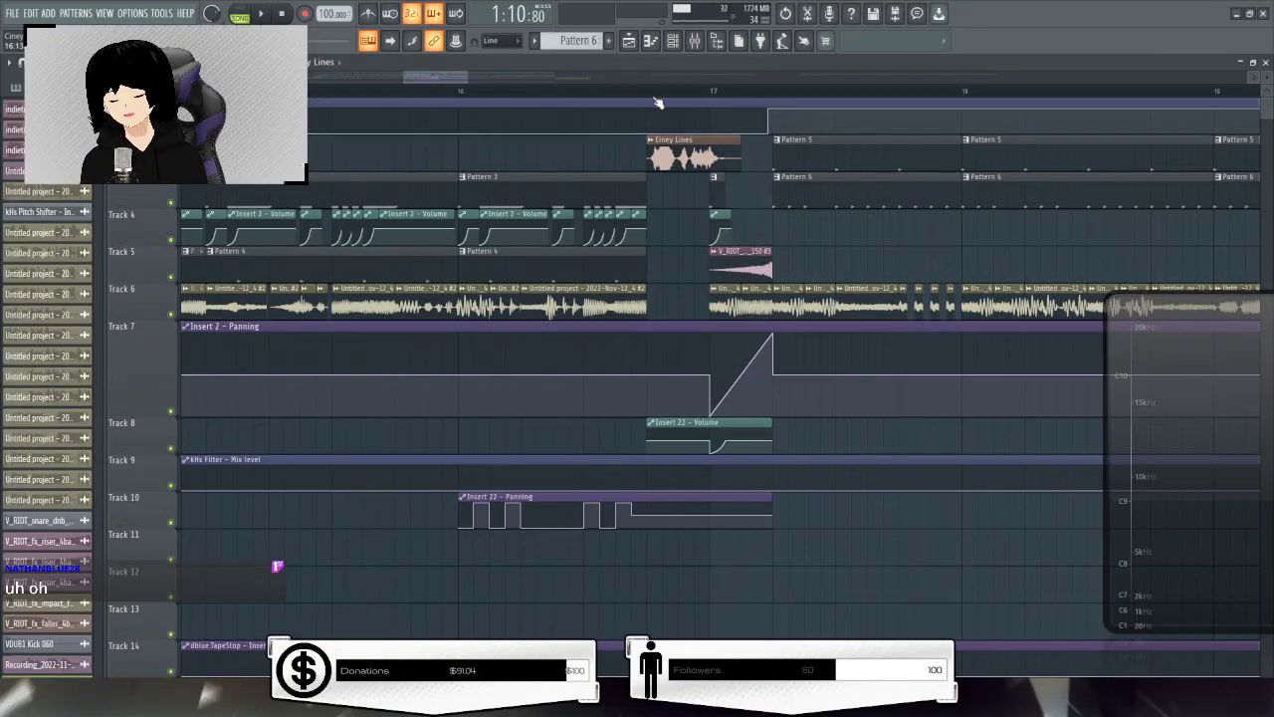
{"action": "scroll", "coordinate": [657, 103], "scroll_direction": "up", "scroll_amount": 4}
{"action": "left_click_drag", "start_coordinate": [710, 144], "coordinate": [666, 137]}
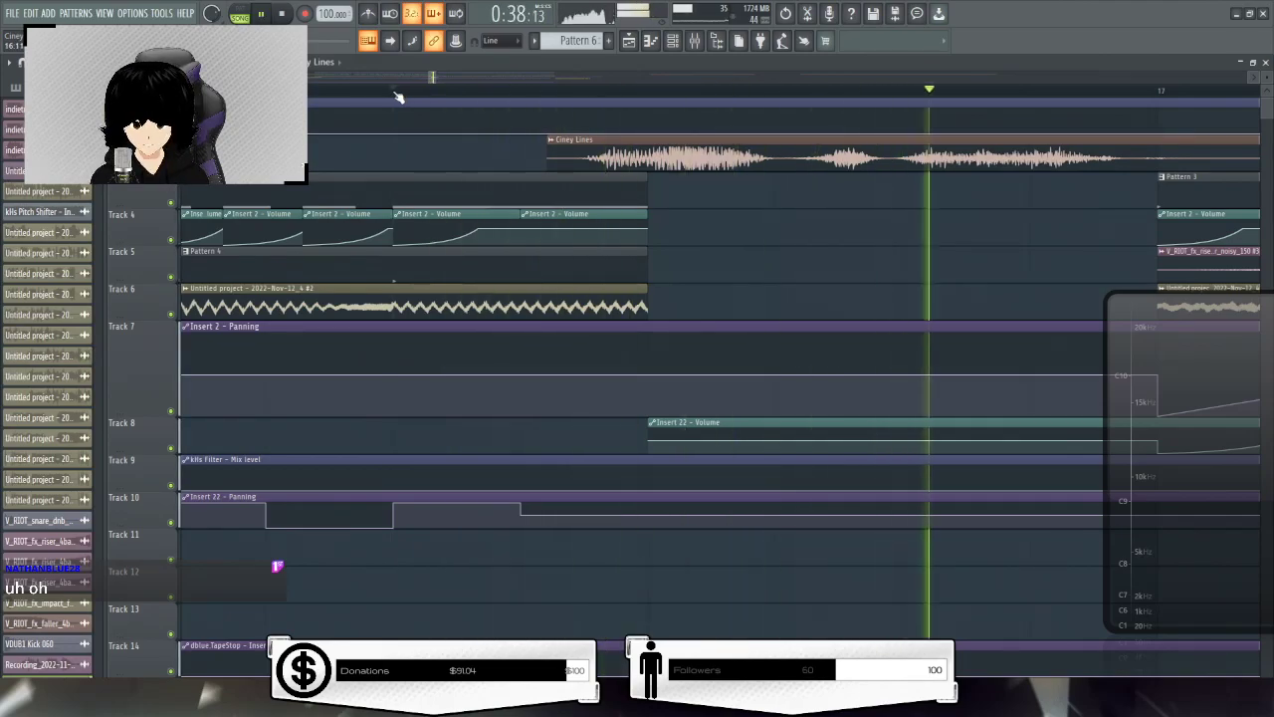
Shift the Ciney Lines clip on Track 2 later so it starts inside the gap before bar 17, and play the section
{"action": "scroll", "coordinate": [398, 97], "scroll_direction": "down", "scroll_amount": 4}
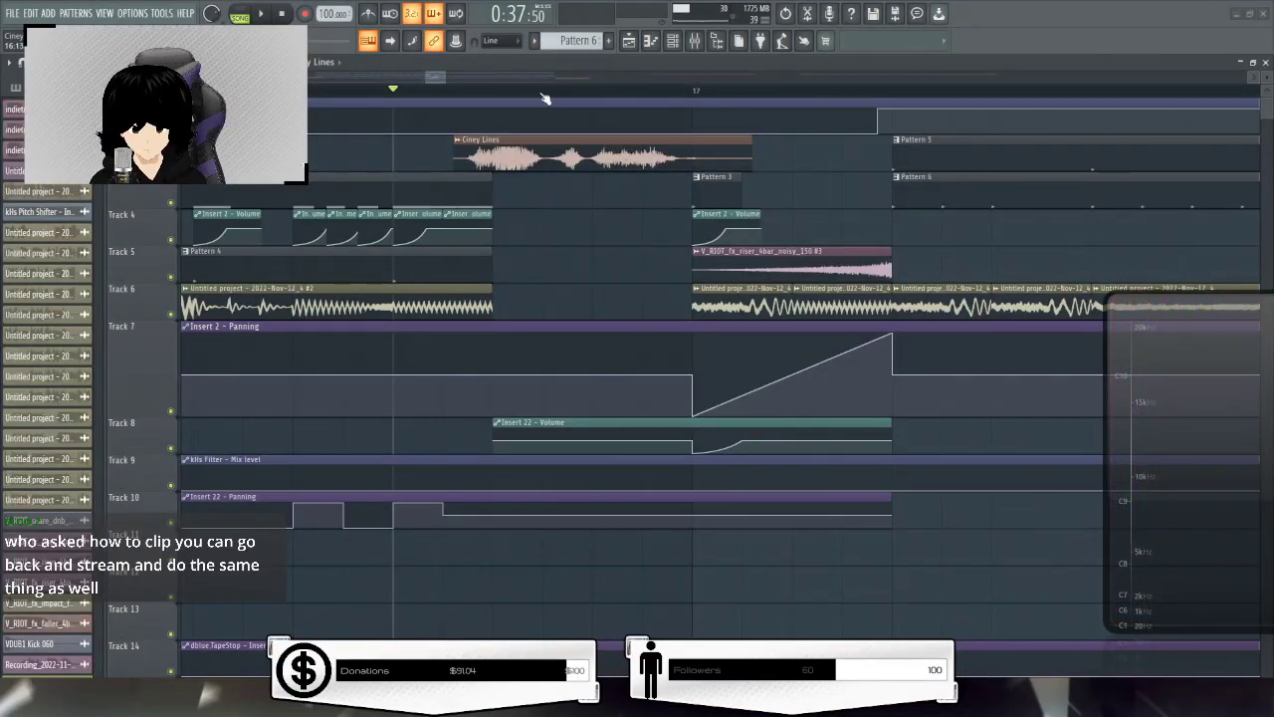
{"action": "scroll", "coordinate": [546, 97], "scroll_direction": "up", "scroll_amount": 3}
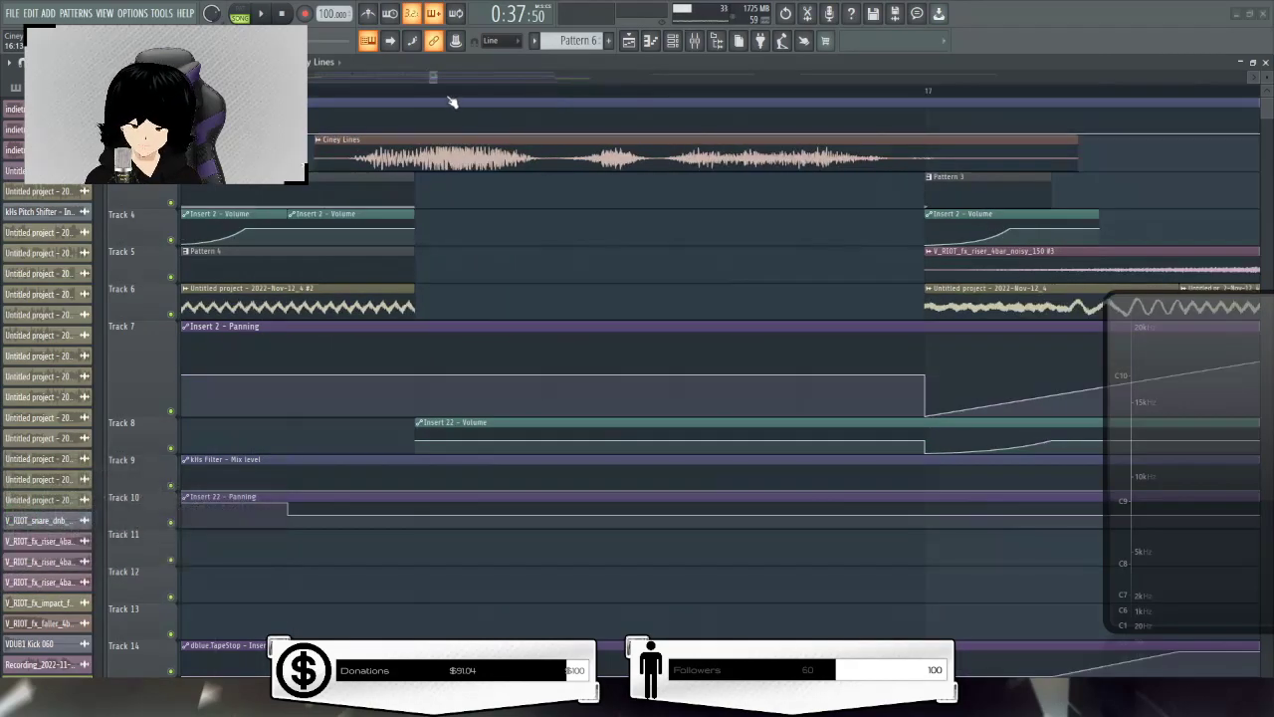
{"action": "key", "text": "space"}
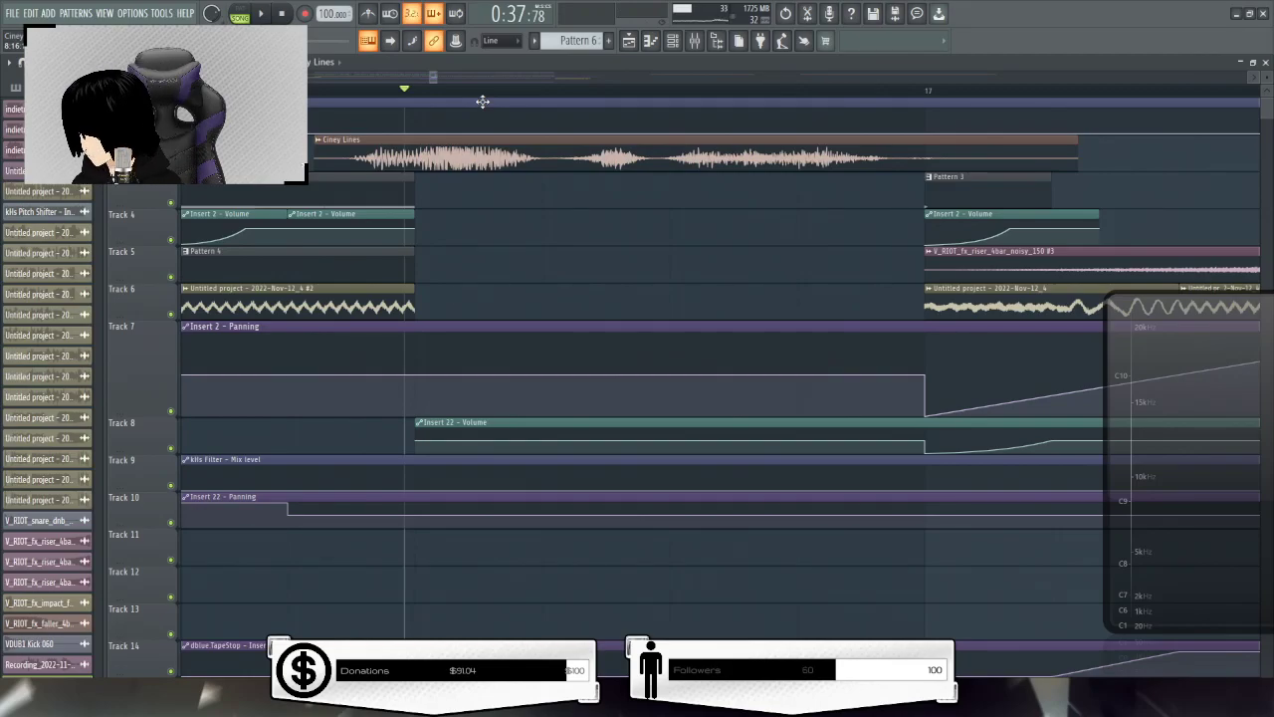
{"action": "left_click_drag", "start_coordinate": [661, 156], "coordinate": [905, 122]}
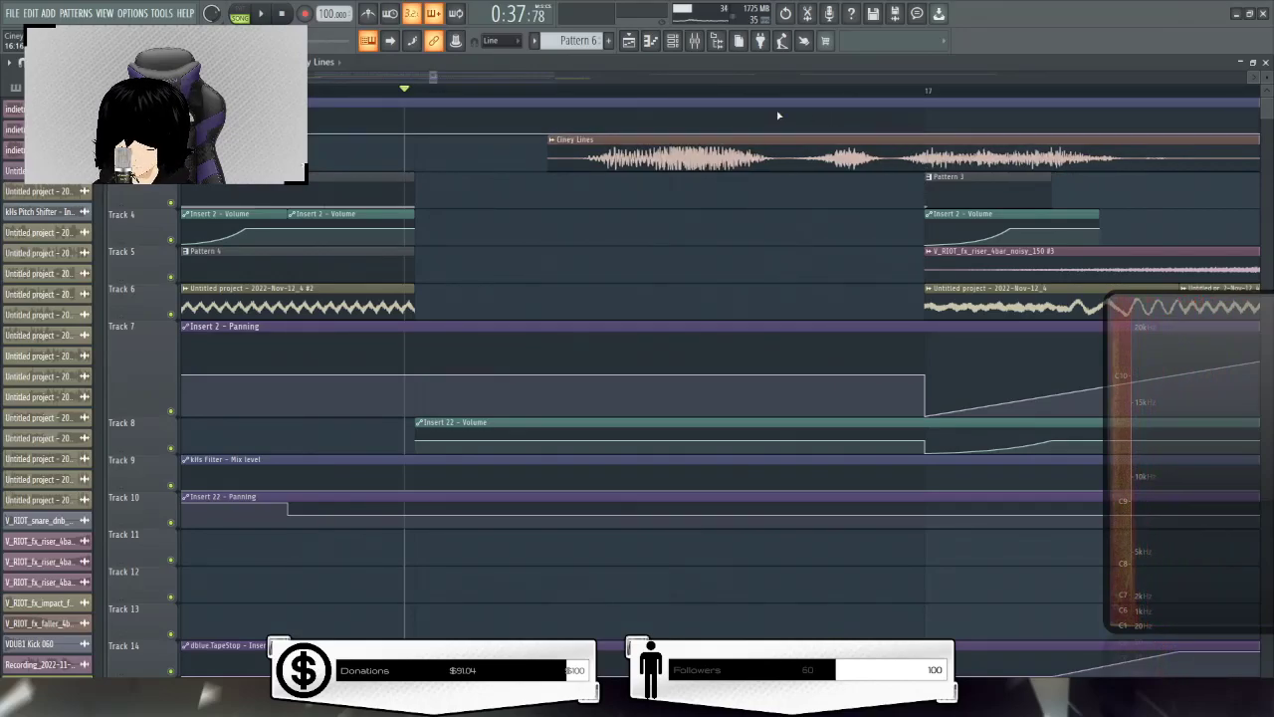
{"action": "scroll", "coordinate": [562, 96], "scroll_direction": "down", "scroll_amount": 2}
{"action": "scroll", "coordinate": [563, 96], "scroll_direction": "down", "scroll_amount": 2}
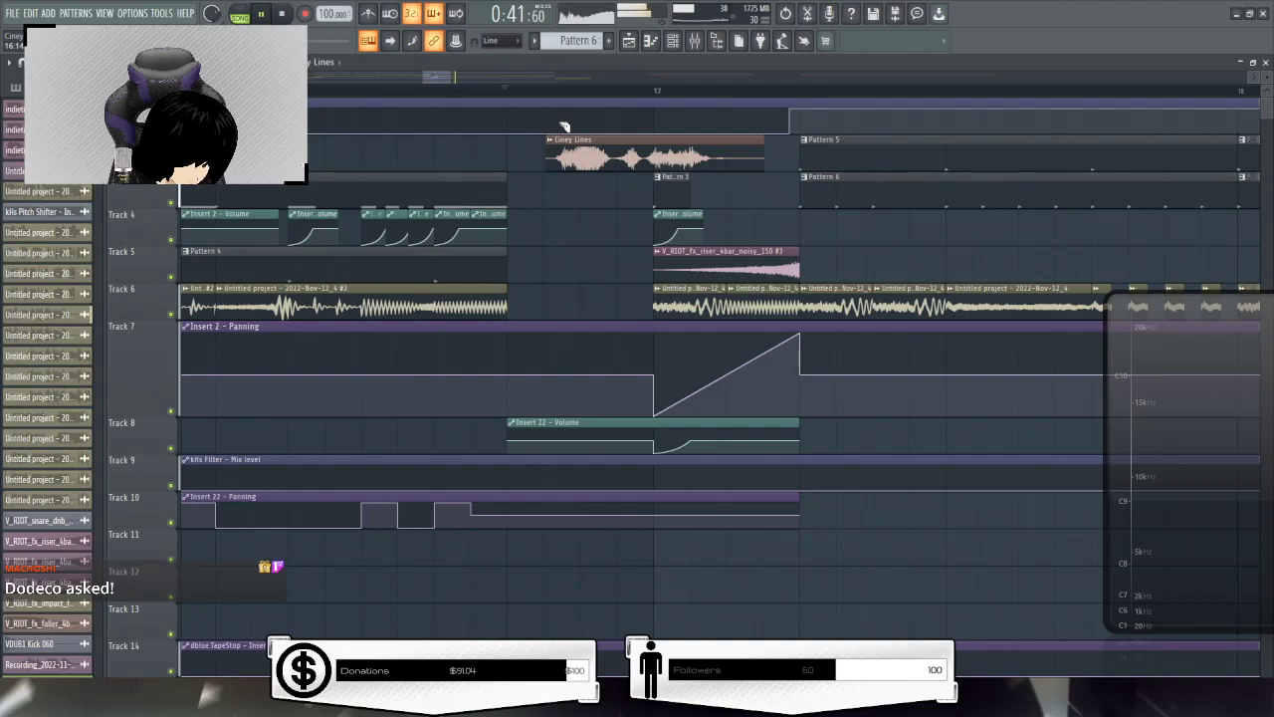
{"action": "left_click", "coordinate": [506, 92]}
{"action": "key", "text": "space"}
Slice the Ciney Lines clip on Track 2 into three pieces, cutting within and after its first word
{"action": "scroll", "coordinate": [507, 97], "scroll_direction": "up", "scroll_amount": 2}
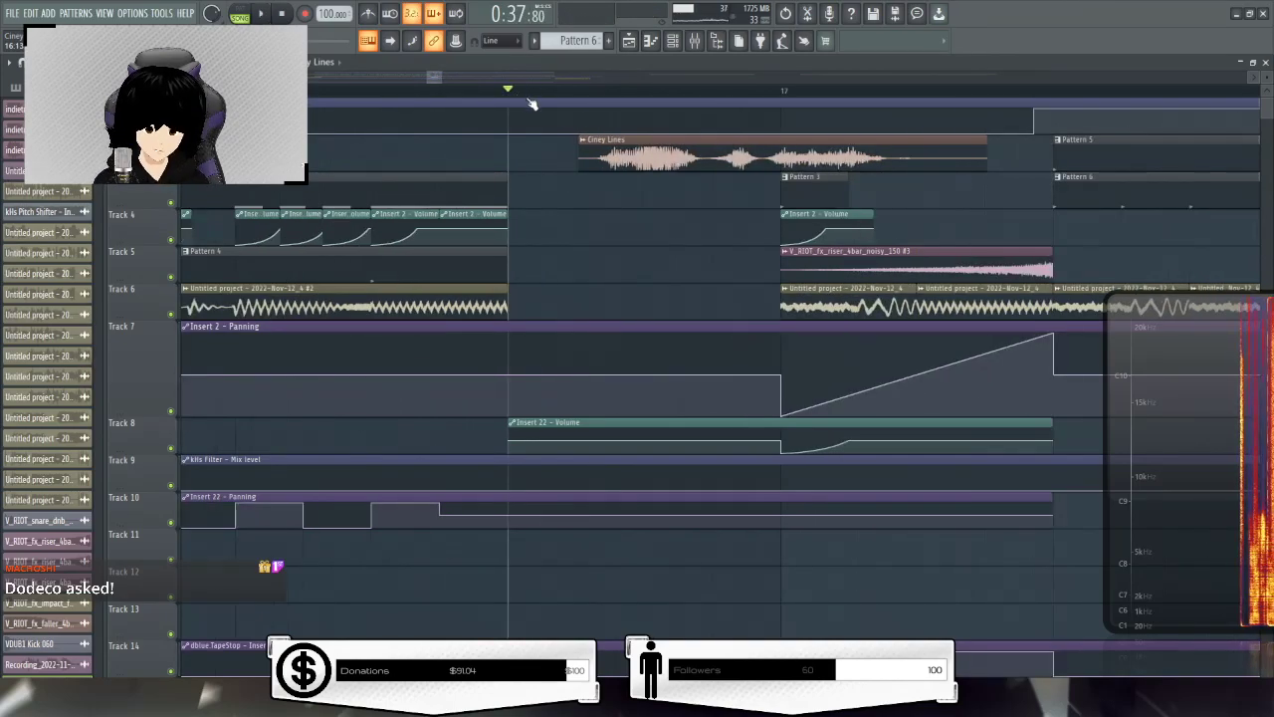
{"action": "left_click_drag", "start_coordinate": [645, 185], "coordinate": [644, 147]}
{"action": "left_click", "coordinate": [713, 168]}
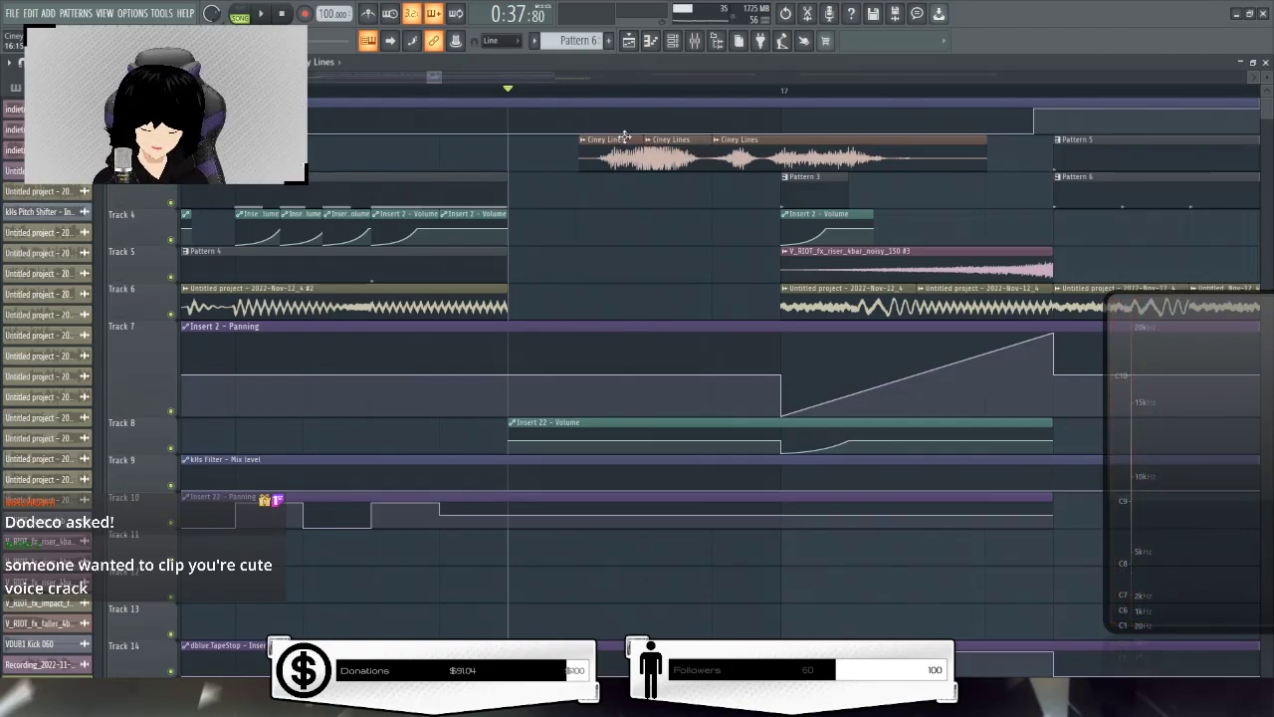
Copy the middle Ciney Lines slice earlier on Track 2, aligning it with the last raised section of the Insert 22 panning automation
{"action": "left_click_drag", "start_coordinate": [736, 207], "coordinate": [498, 141]}
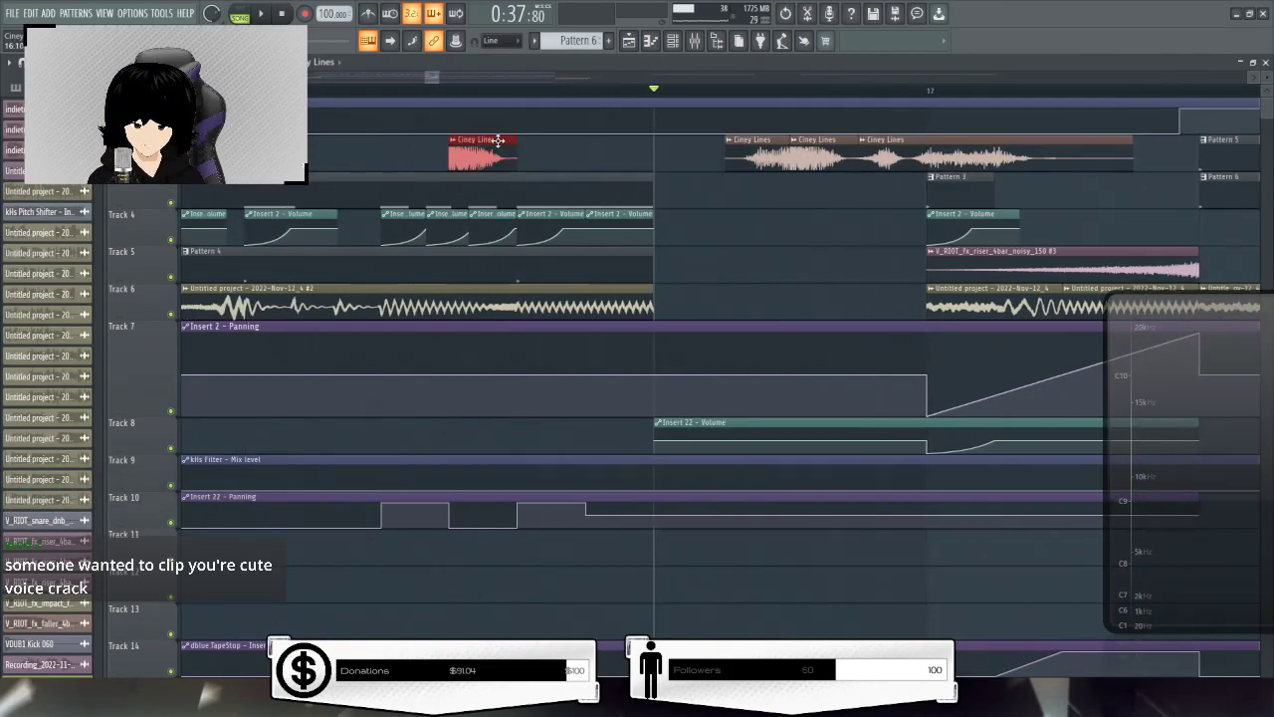
{"action": "scroll", "coordinate": [369, 95], "scroll_direction": "down", "scroll_amount": 3}
{"action": "left_click_drag", "start_coordinate": [422, 81], "coordinate": [420, 81]}
{"action": "scroll", "coordinate": [489, 104], "scroll_direction": "up", "scroll_amount": 3}
{"action": "left_click_drag", "start_coordinate": [404, 157], "coordinate": [522, 147]}
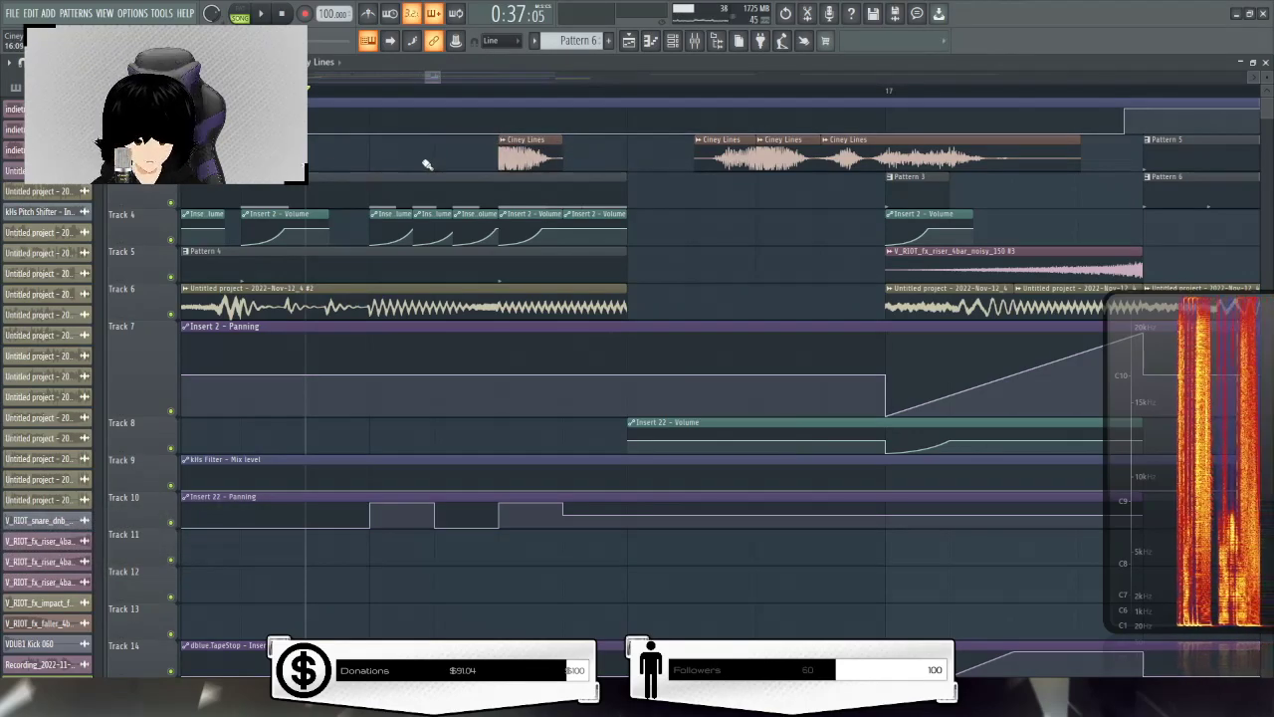
Add two more copies of the short Ciney Lines slice back to back on Track 2, and trim the ends of all three slices
{"action": "left_click", "coordinate": [573, 156]}
{"action": "left_click", "coordinate": [637, 156]}
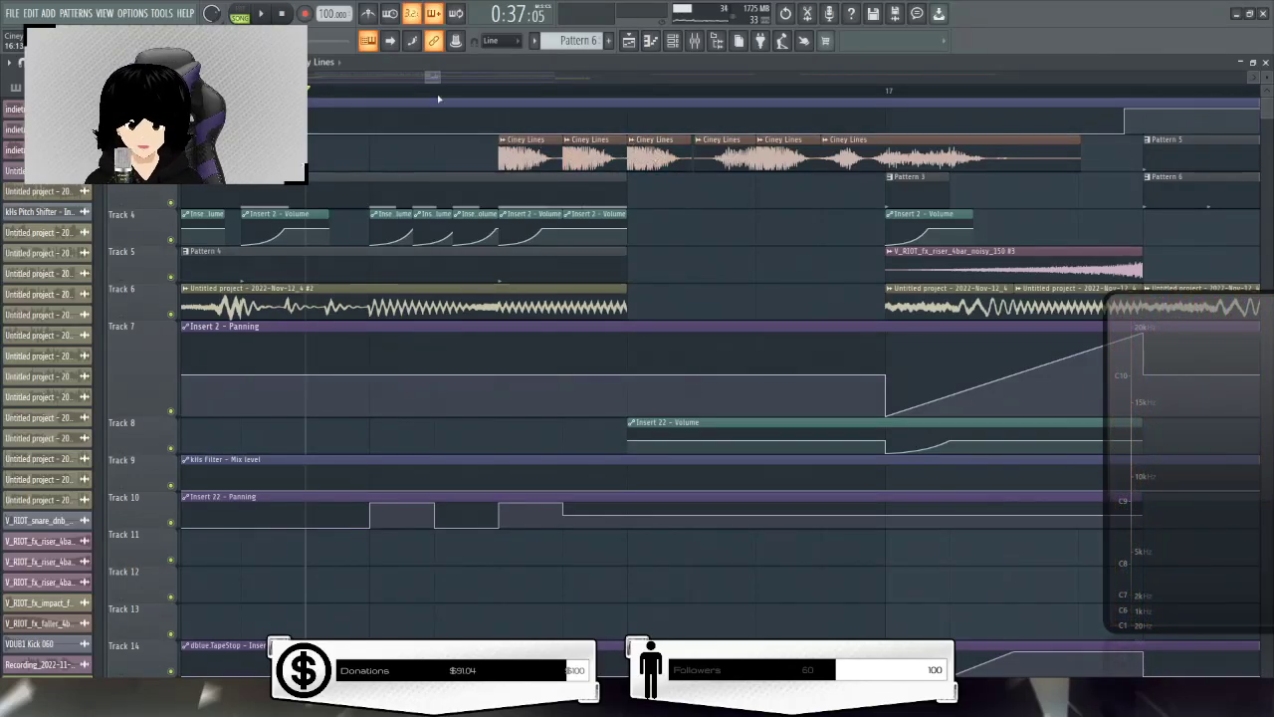
{"action": "left_click_drag", "start_coordinate": [643, 158], "coordinate": [662, 157]}
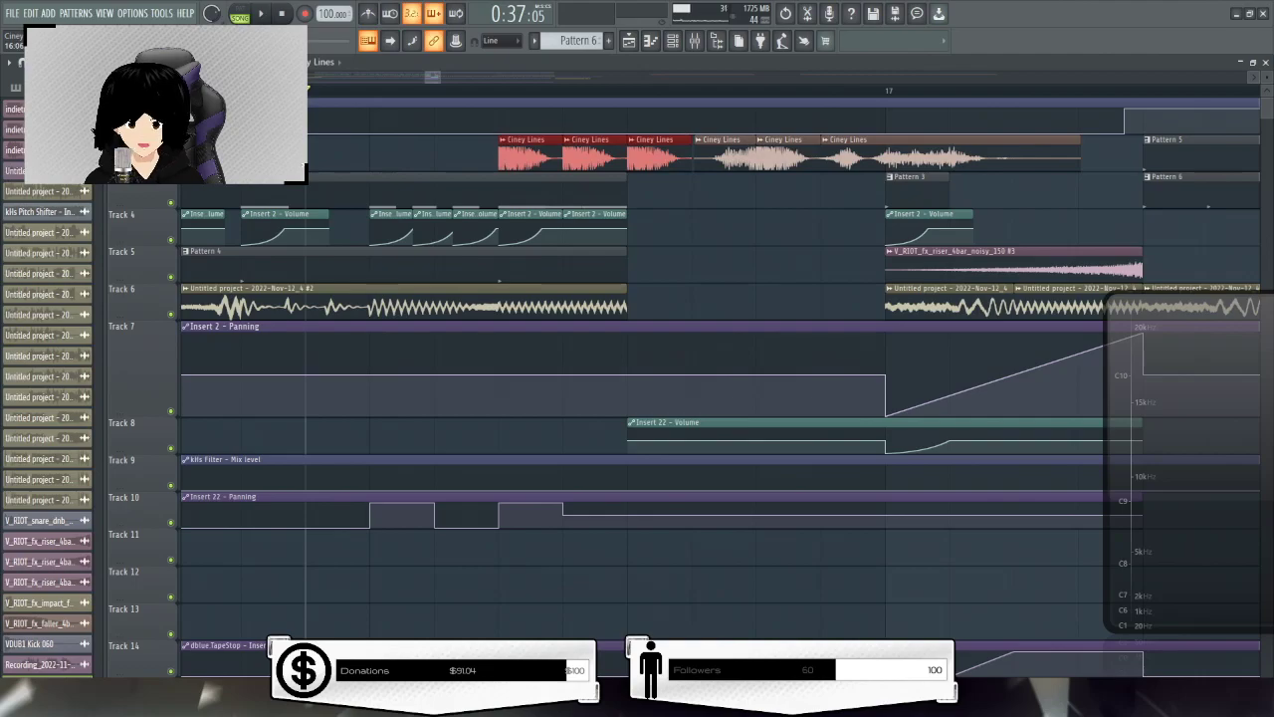
{"action": "scroll", "coordinate": [538, 103], "scroll_direction": "up", "scroll_amount": 3}
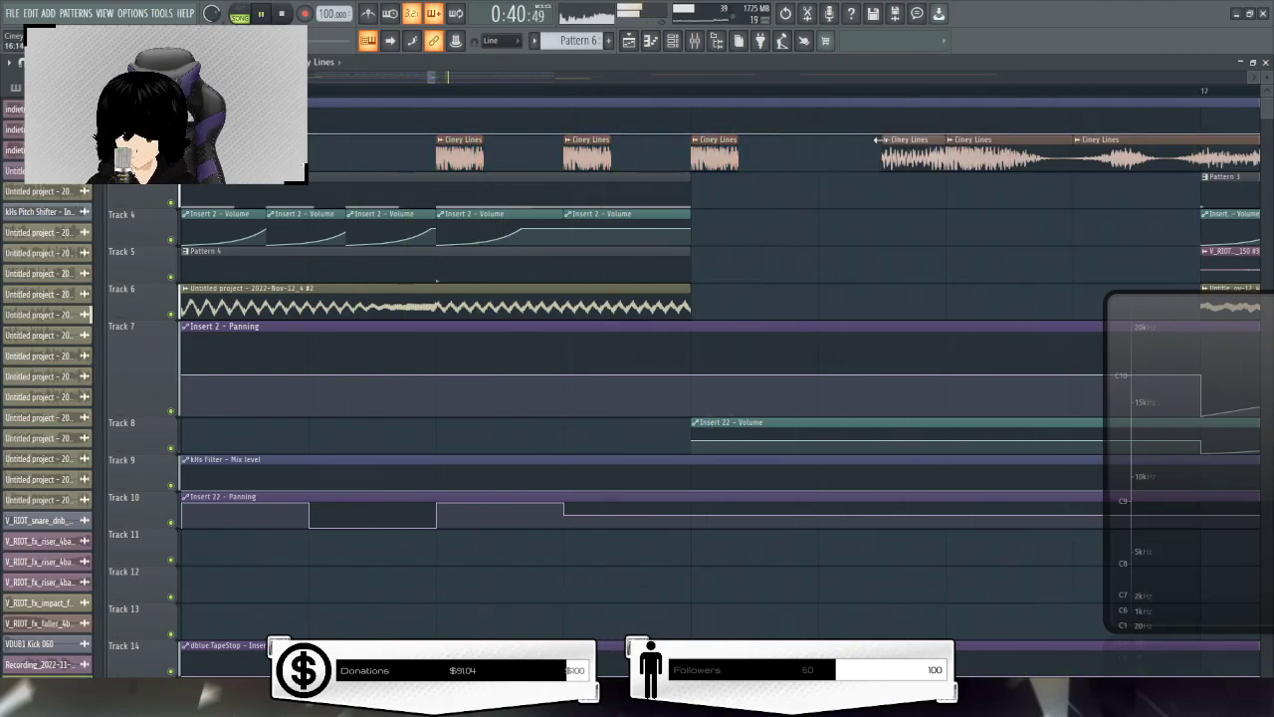
Add a fourth trimmed Ciney Lines slice on Track 2 just ahead of the longer vocal pieces, and play the section through bar 17
{"action": "left_click", "coordinate": [319, 93]}
{"action": "scroll", "coordinate": [322, 93], "scroll_direction": "down", "scroll_amount": 4}
{"action": "left_click", "coordinate": [207, 92]}
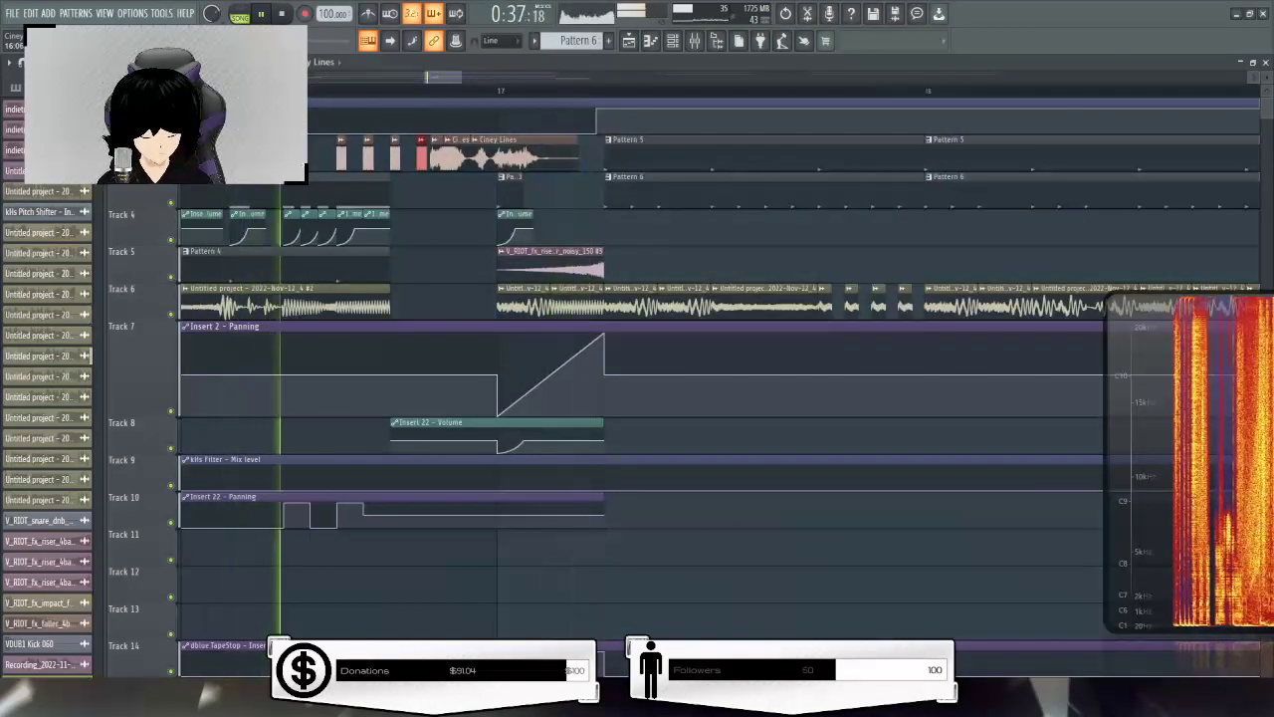
{"action": "scroll", "coordinate": [425, 92], "scroll_direction": "up", "scroll_amount": 4}
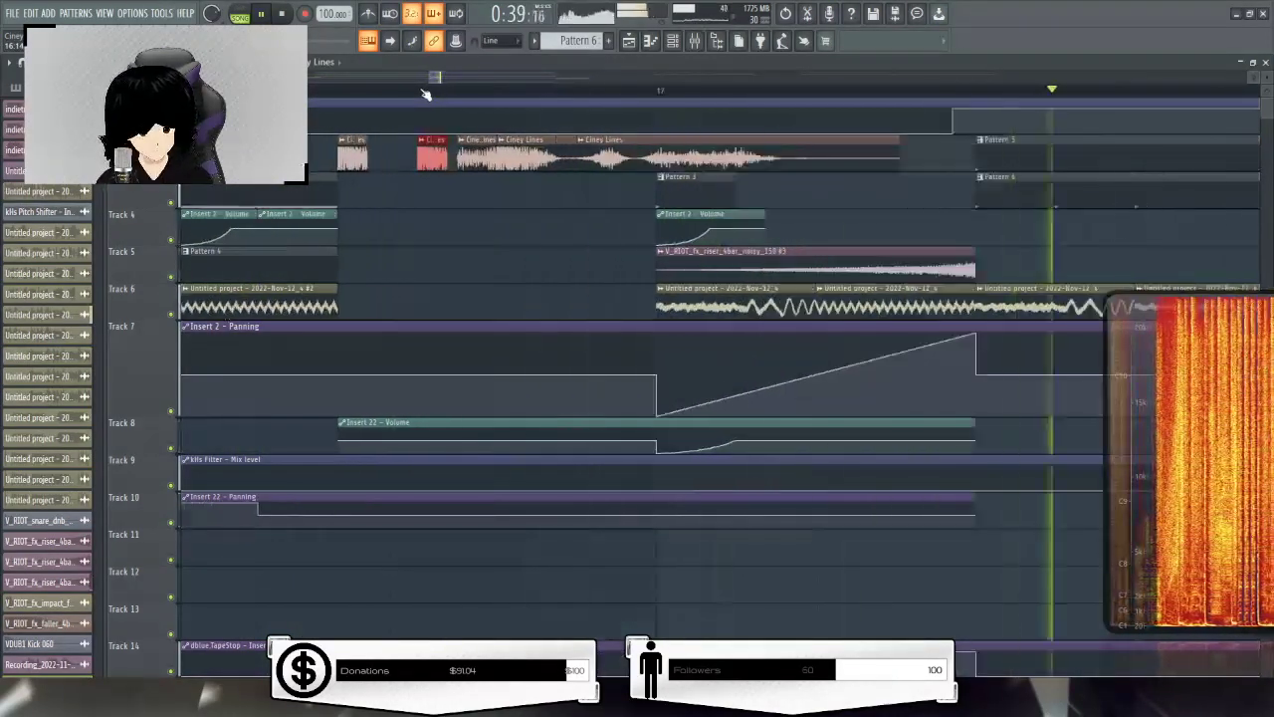
{"action": "scroll", "coordinate": [428, 93], "scroll_direction": "down", "scroll_amount": 4}
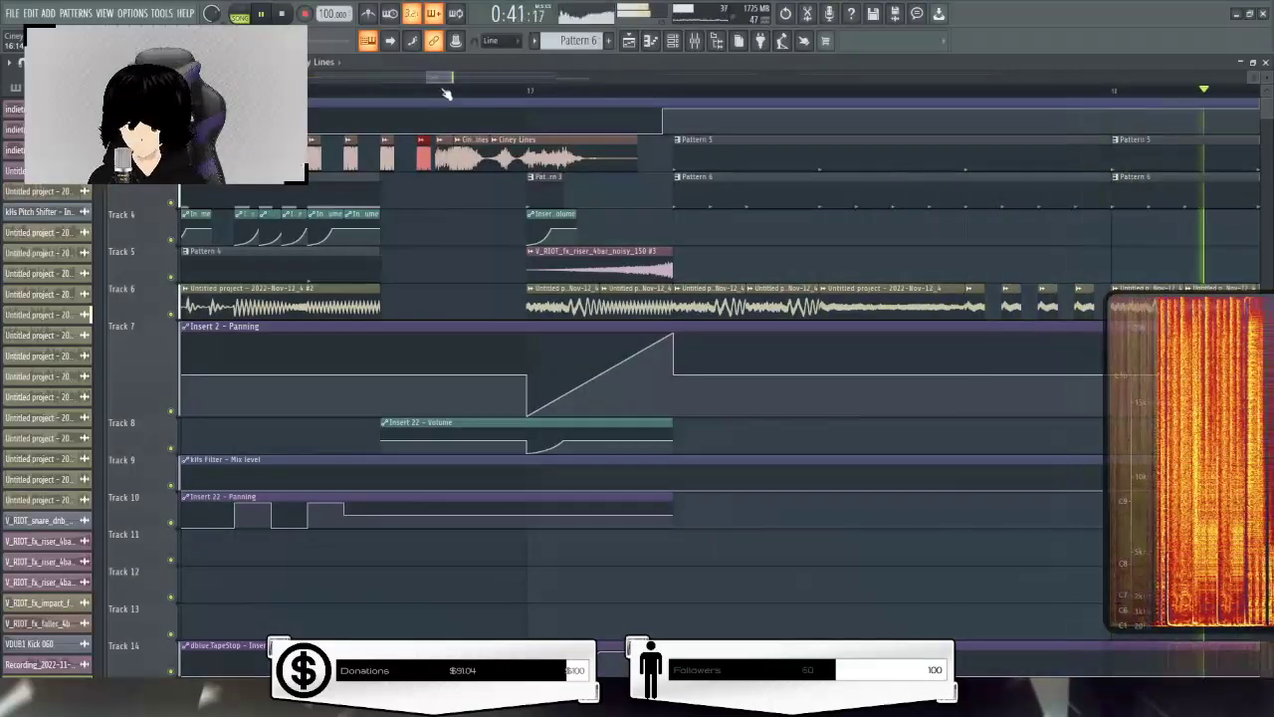
{"action": "scroll", "coordinate": [532, 94], "scroll_direction": "down", "scroll_amount": 5}
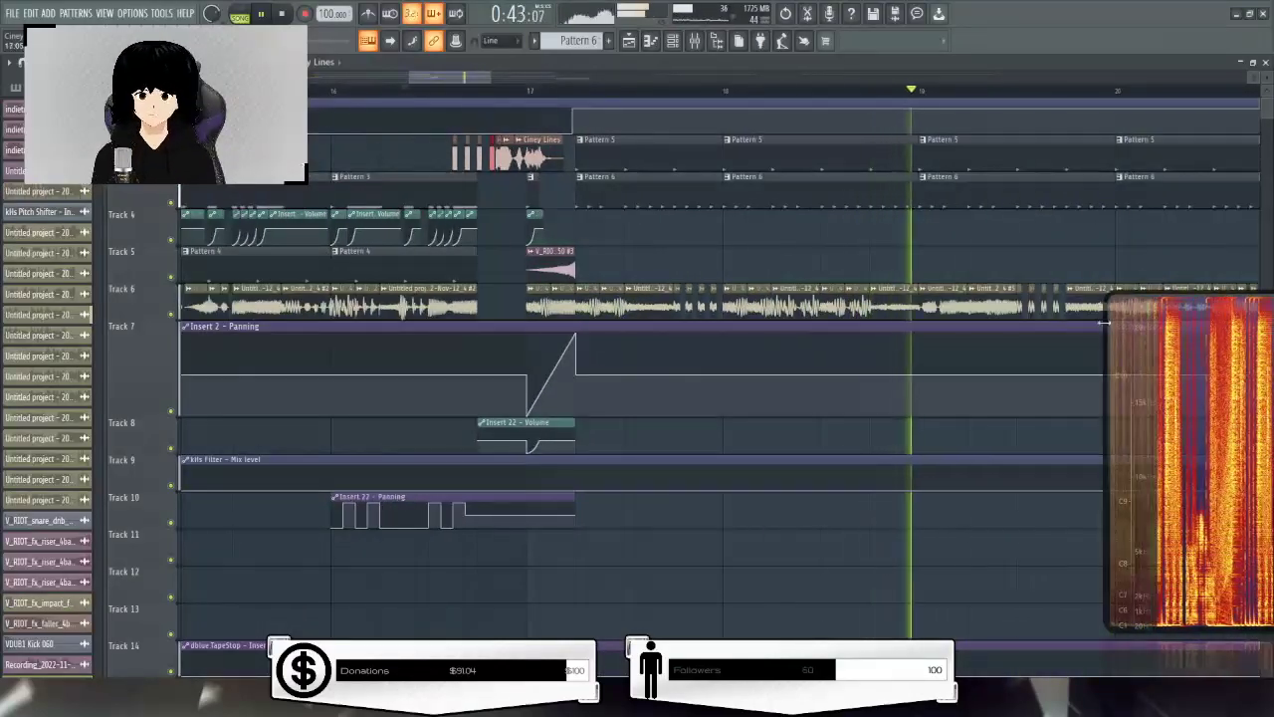
Move the floating spectrum display out of the way and stop playback
{"action": "left_click_drag", "start_coordinate": [1203, 369], "coordinate": [138, 409]}
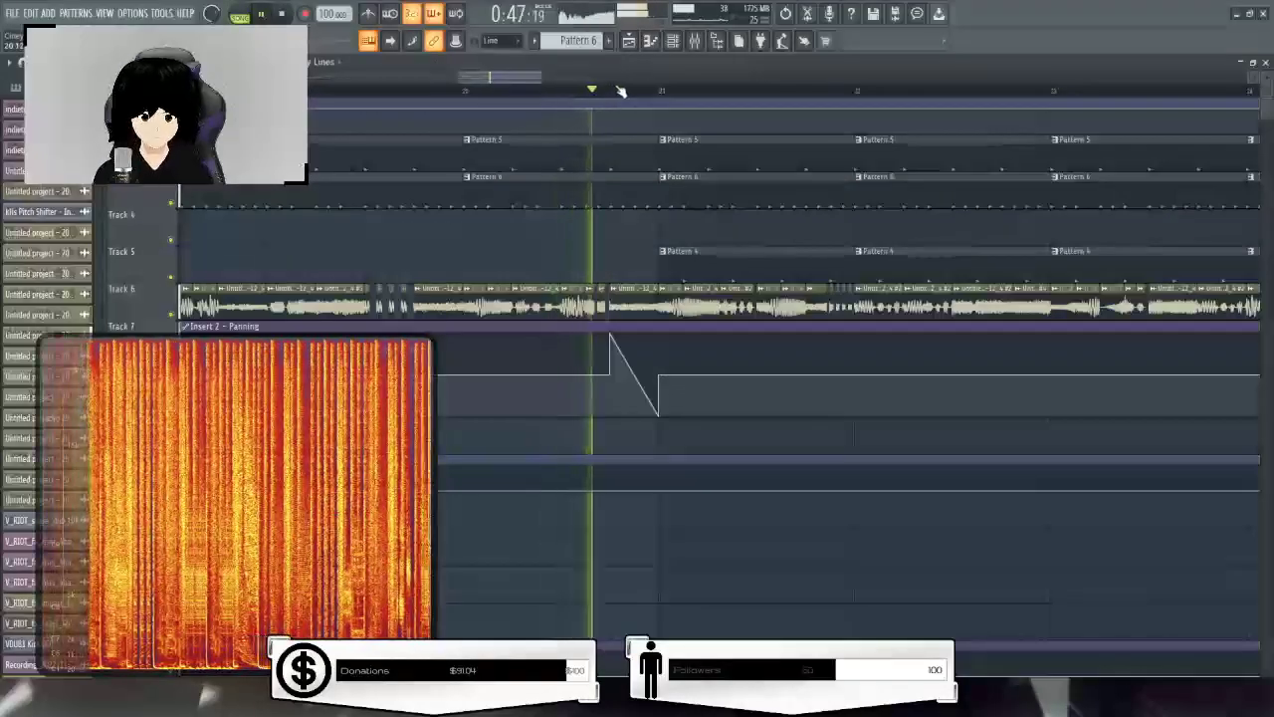
{"action": "scroll", "coordinate": [630, 89], "scroll_direction": "down", "scroll_amount": 6}
{"action": "left_click_drag", "start_coordinate": [645, 80], "coordinate": [605, 81]}
{"action": "key", "text": "space"}
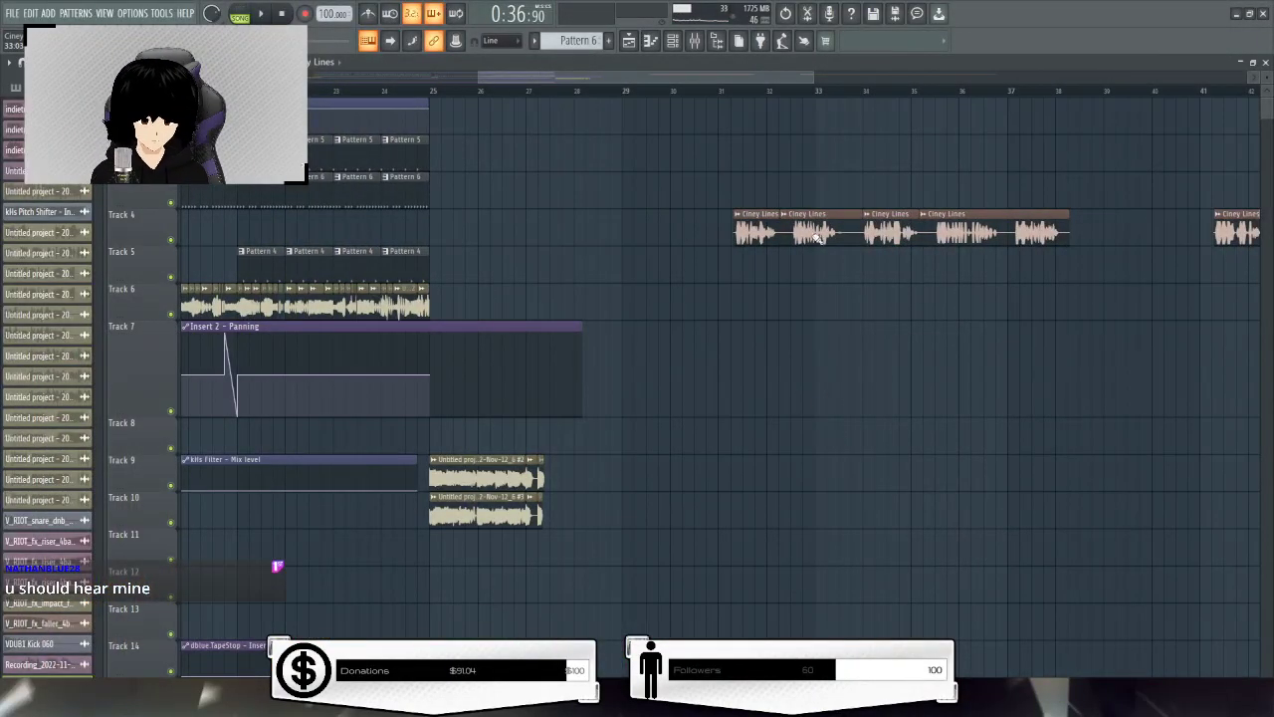
Copy the second Ciney Lines phrase of the group after bar 31 to Track 4 around bar 25, and play it
{"action": "scroll", "coordinate": [793, 105], "scroll_direction": "up", "scroll_amount": 3}
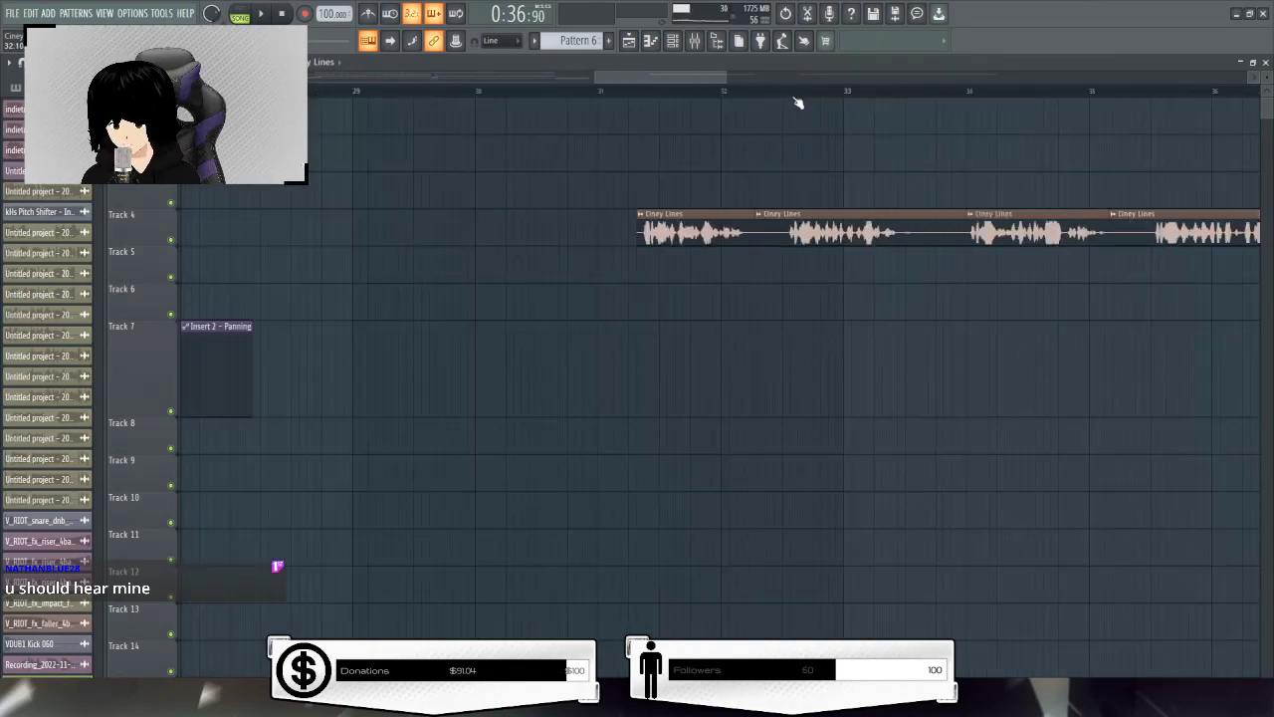
{"action": "scroll", "coordinate": [796, 104], "scroll_direction": "down", "scroll_amount": 1}
{"action": "left_click", "coordinate": [793, 100]}
{"action": "scroll", "coordinate": [793, 103], "scroll_direction": "down", "scroll_amount": 2}
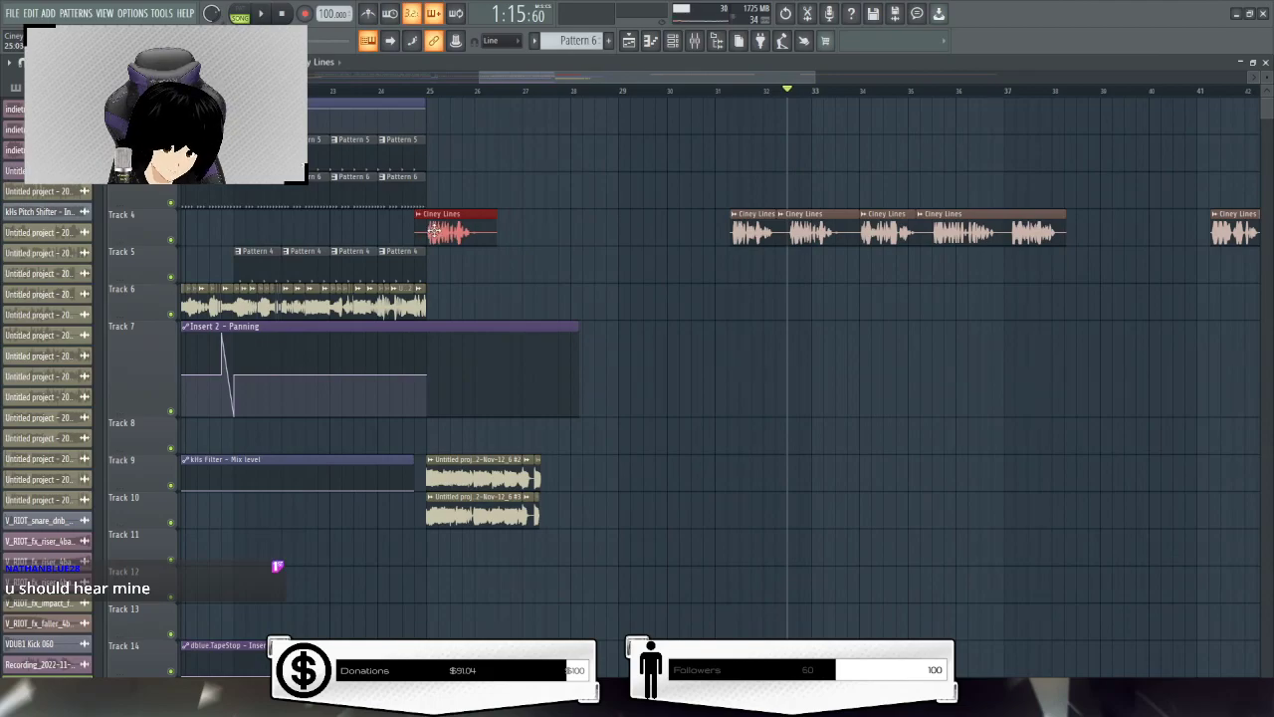
{"action": "key", "text": "space"}
{"action": "scroll", "coordinate": [429, 92], "scroll_direction": "up", "scroll_amount": 4}
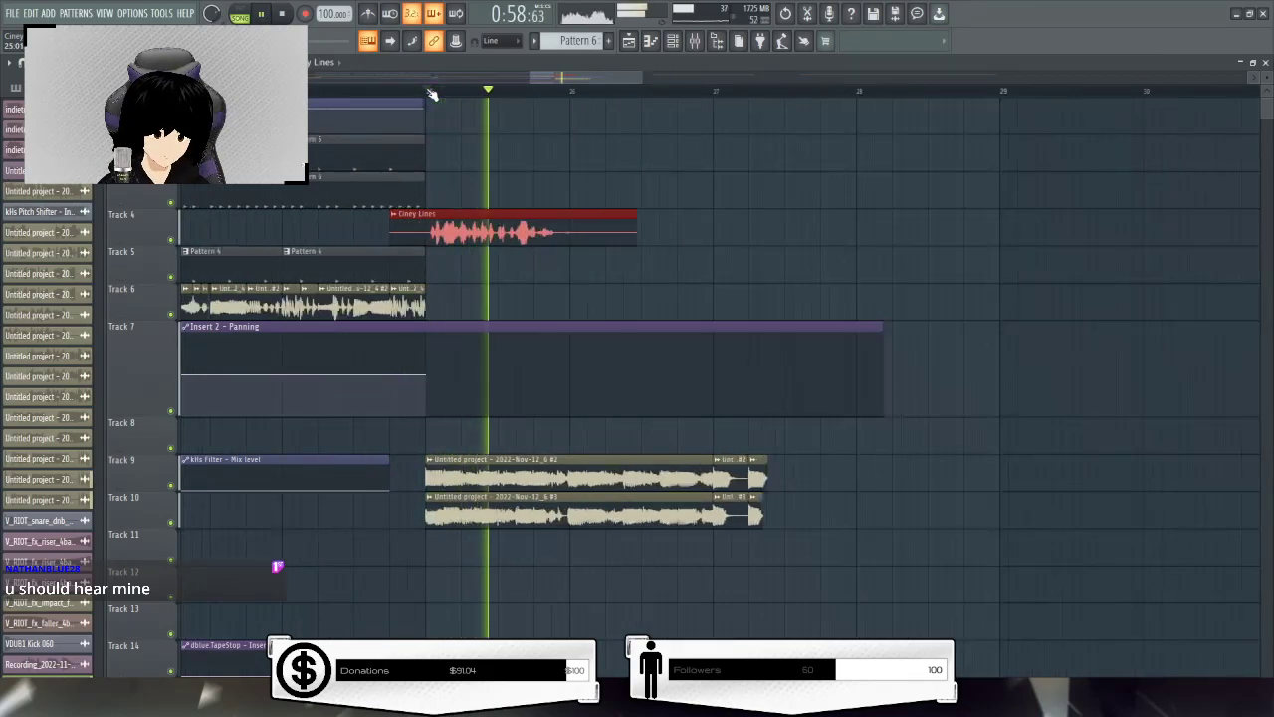
{"action": "key", "text": "space"}
Audition the later Ciney Lines phrases, copy the phrase near bar 49 to Track 5 just before bar 26, and play it in place
{"action": "left_click_drag", "start_coordinate": [528, 76], "coordinate": [749, 90]}
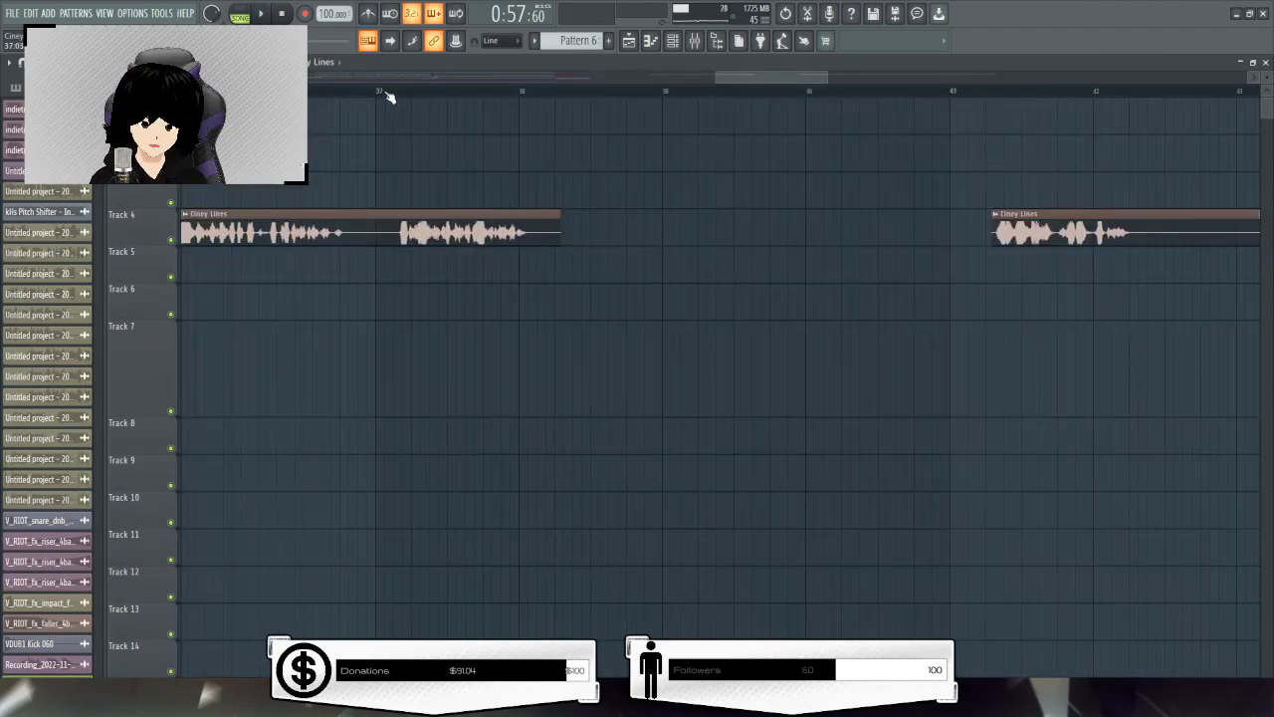
{"action": "scroll", "coordinate": [390, 92], "scroll_direction": "down", "scroll_amount": 5}
{"action": "key", "text": "space"}
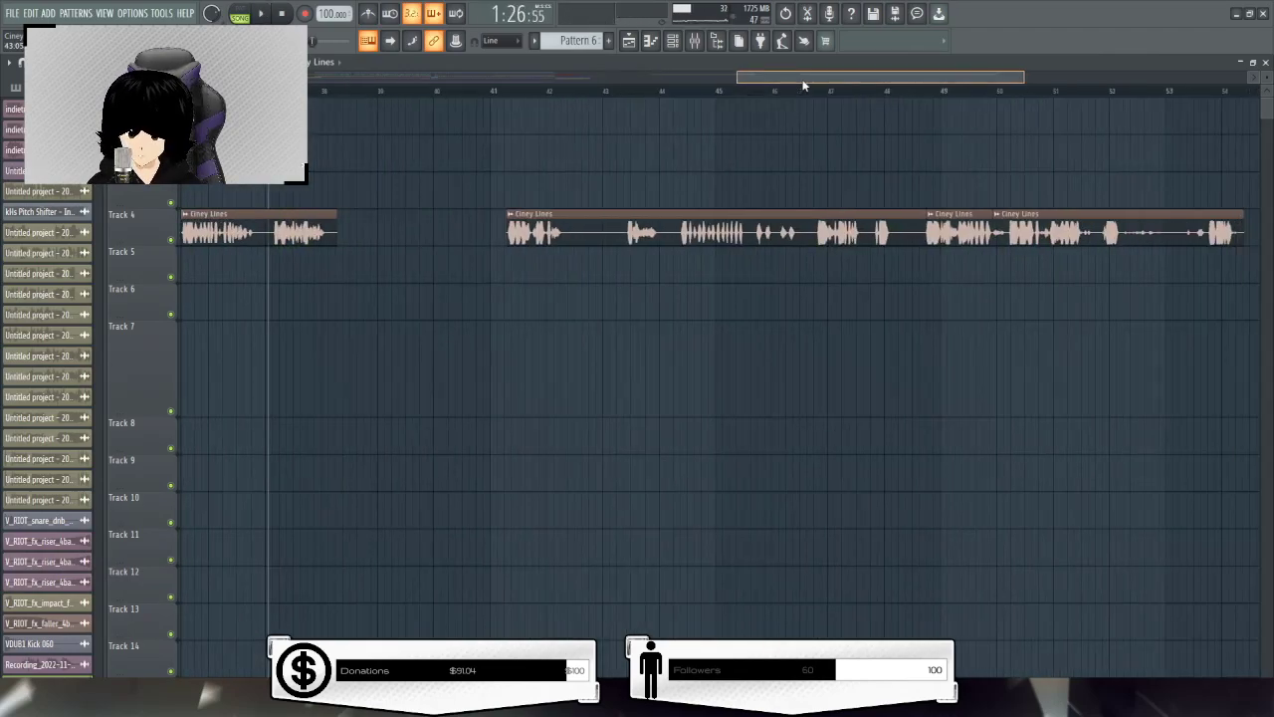
{"action": "left_click_drag", "start_coordinate": [774, 90], "coordinate": [489, 95]}
{"action": "scroll", "coordinate": [591, 90], "scroll_direction": "up", "scroll_amount": 5}
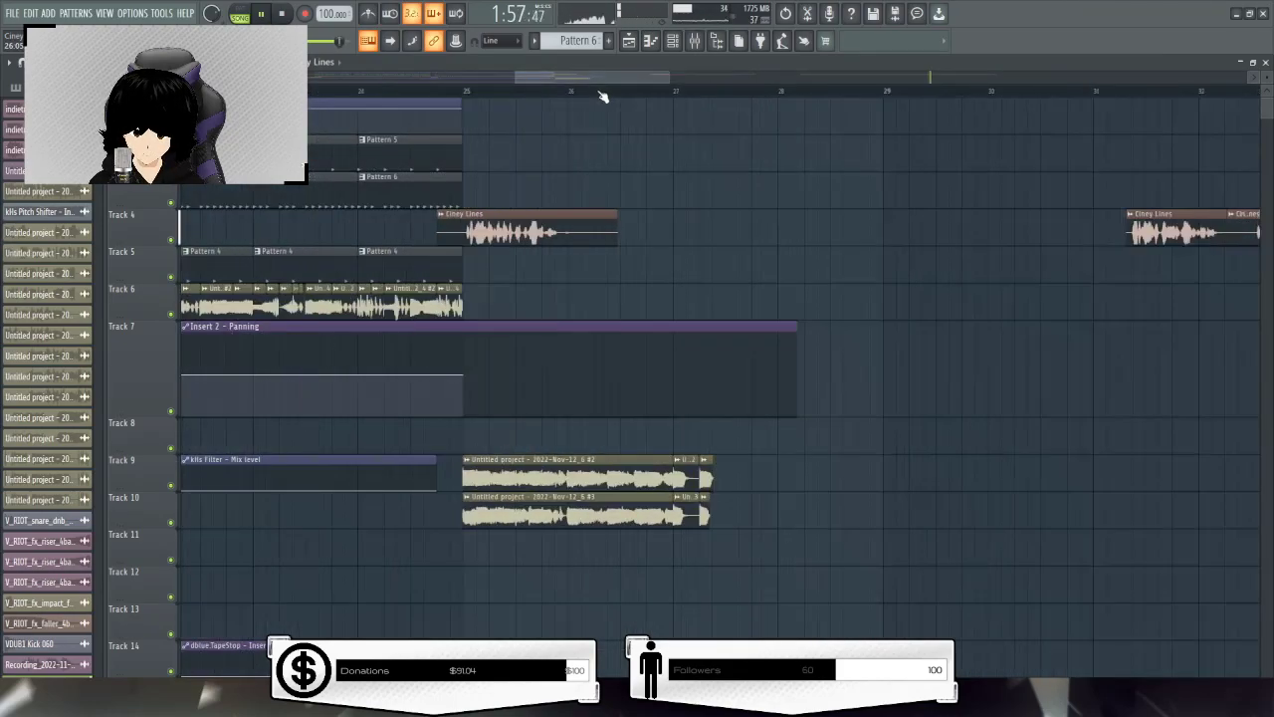
{"action": "key", "text": "space"}
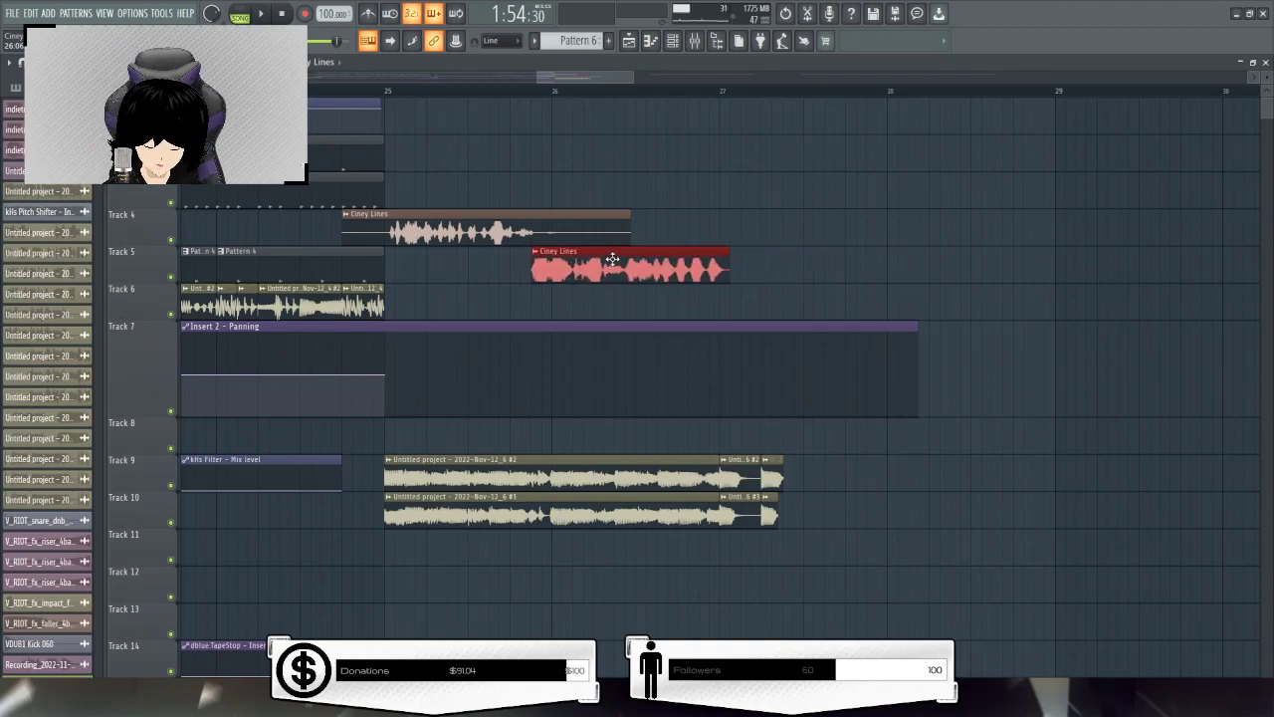
{"action": "key", "text": "space"}
Move the copied Ciney Lines phrase to Track 4 just before bar 27, and extend its end past bar 28
{"action": "left_click_drag", "start_coordinate": [610, 257], "coordinate": [757, 219]}
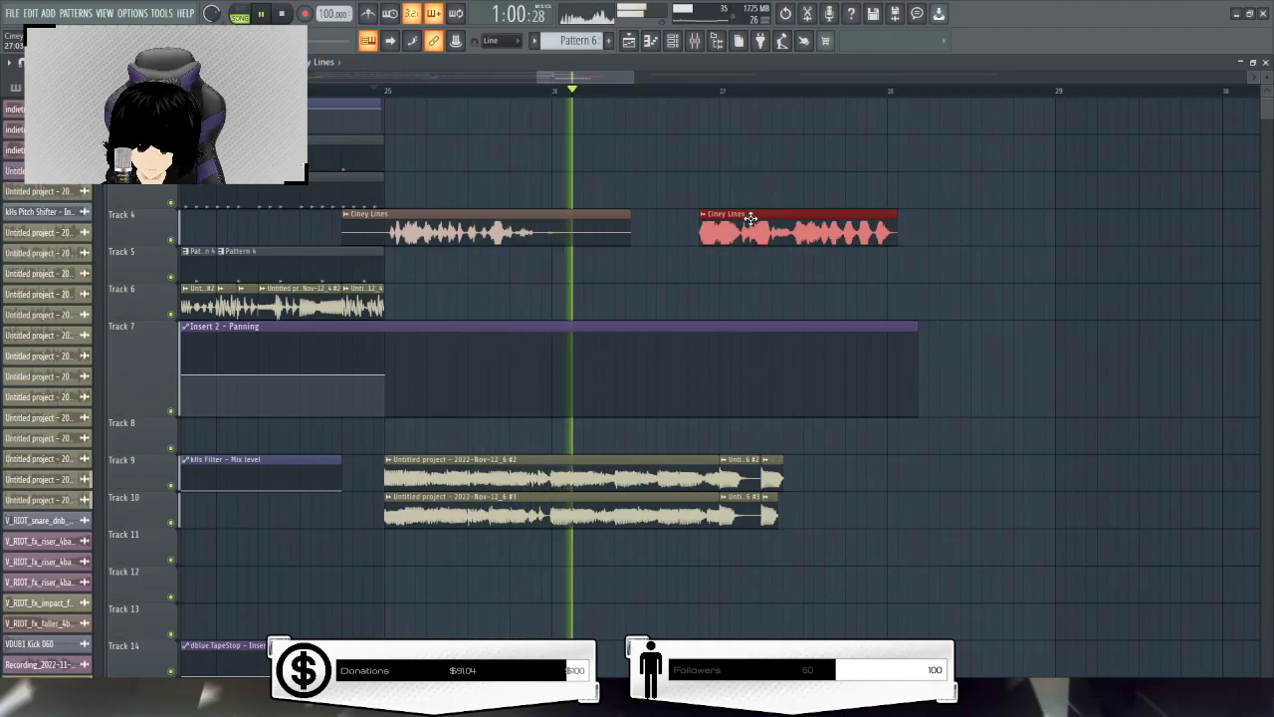
{"action": "left_click", "coordinate": [825, 267], "text": "ctrl"}
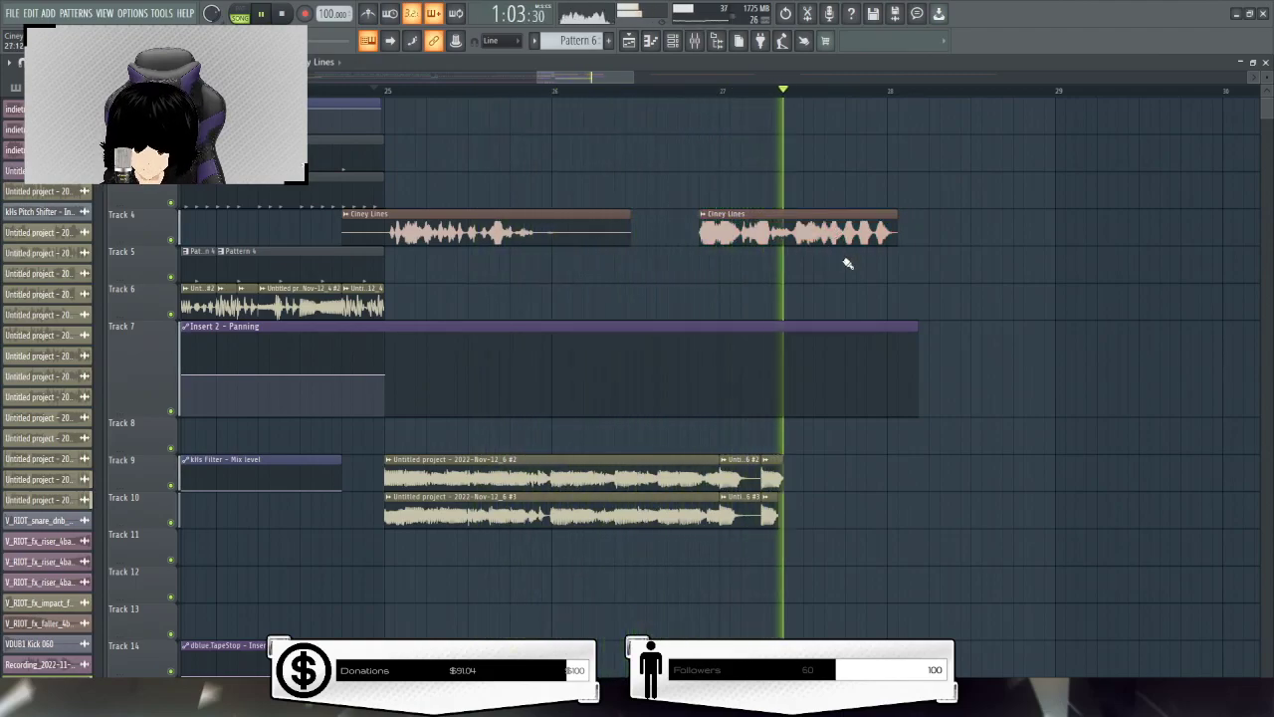
{"action": "left_click_drag", "start_coordinate": [897, 213], "coordinate": [940, 212]}
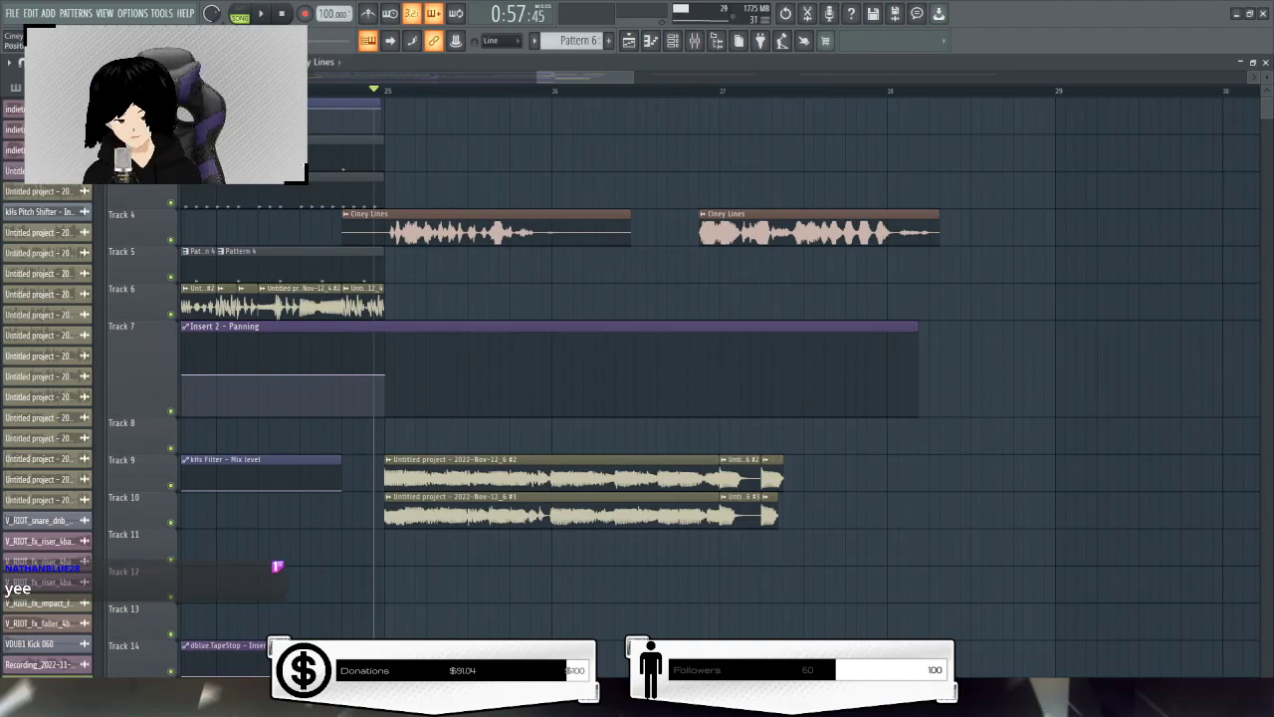
Review the whole arrangement and audition the unused Ciney Lines phrases on Track 4 between bars 31 and 35
{"action": "scroll", "coordinate": [389, 93], "scroll_direction": "down", "scroll_amount": 6}
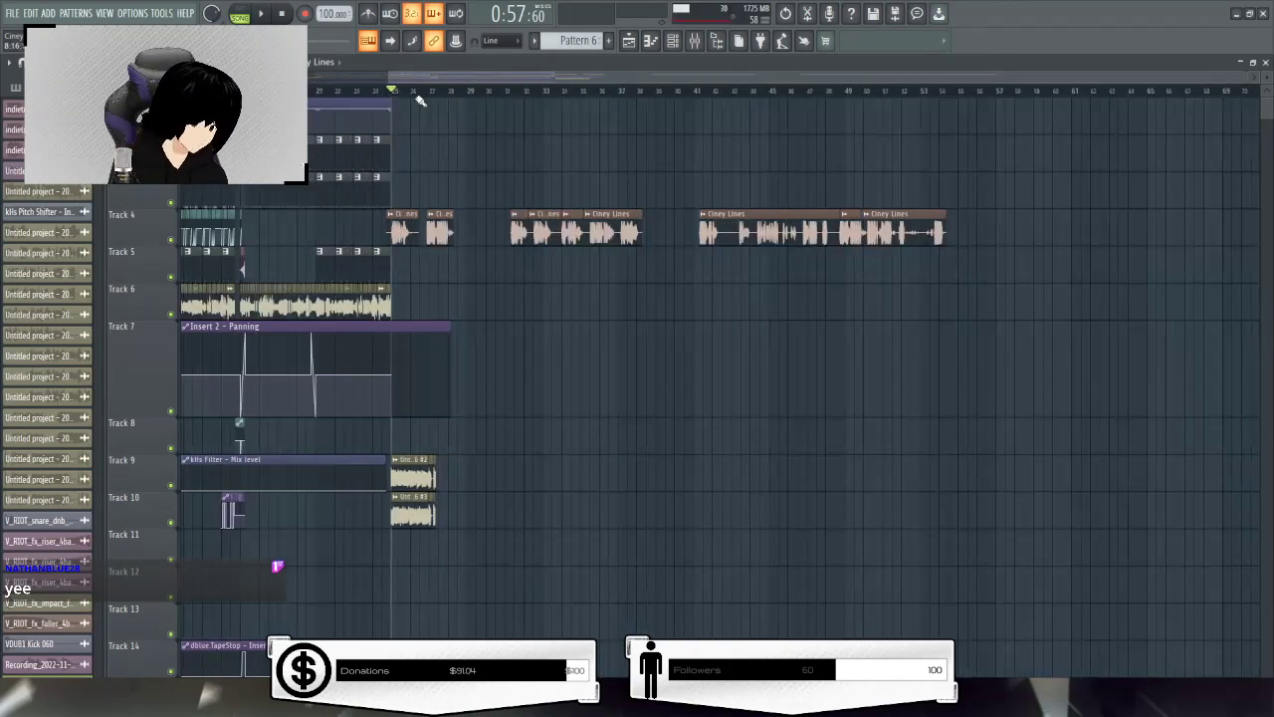
{"action": "left_click_drag", "start_coordinate": [564, 77], "coordinate": [493, 76]}
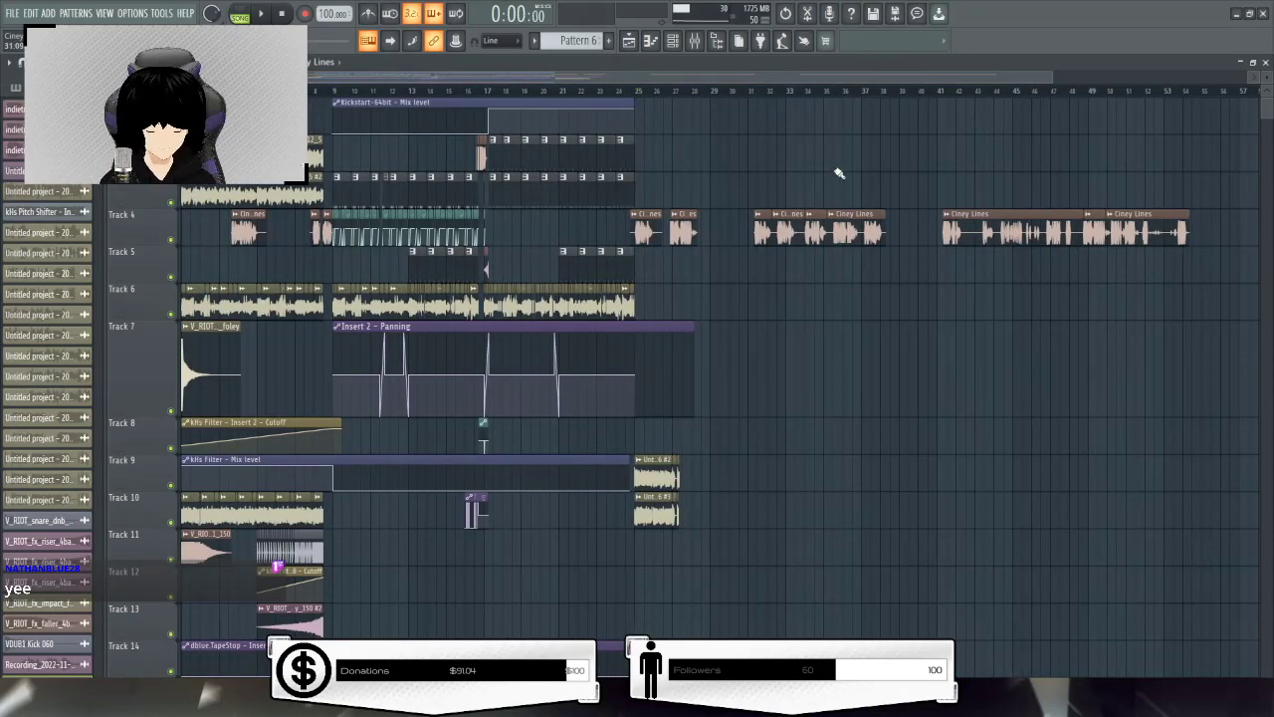
{"action": "left_click", "coordinate": [806, 90]}
{"action": "scroll", "coordinate": [807, 91], "scroll_direction": "up", "scroll_amount": 6}
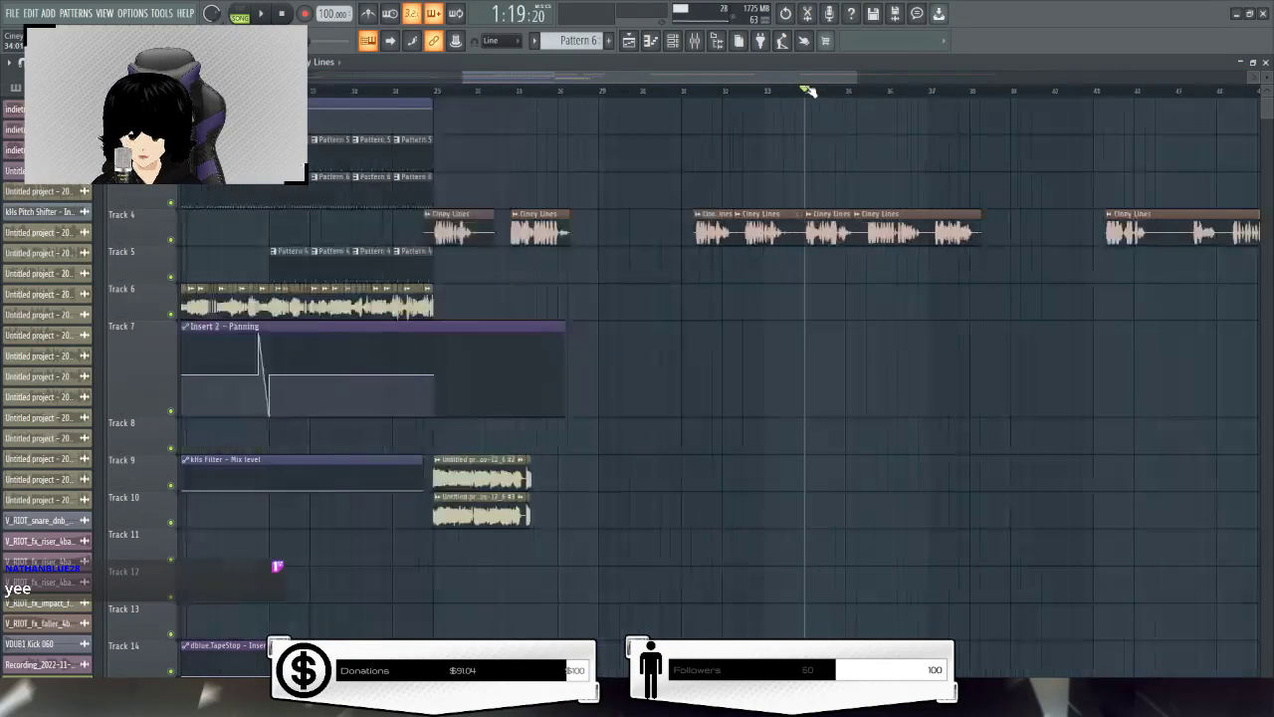
{"action": "scroll", "coordinate": [723, 77], "scroll_direction": "down", "scroll_amount": 1}
{"action": "key", "text": "space"}
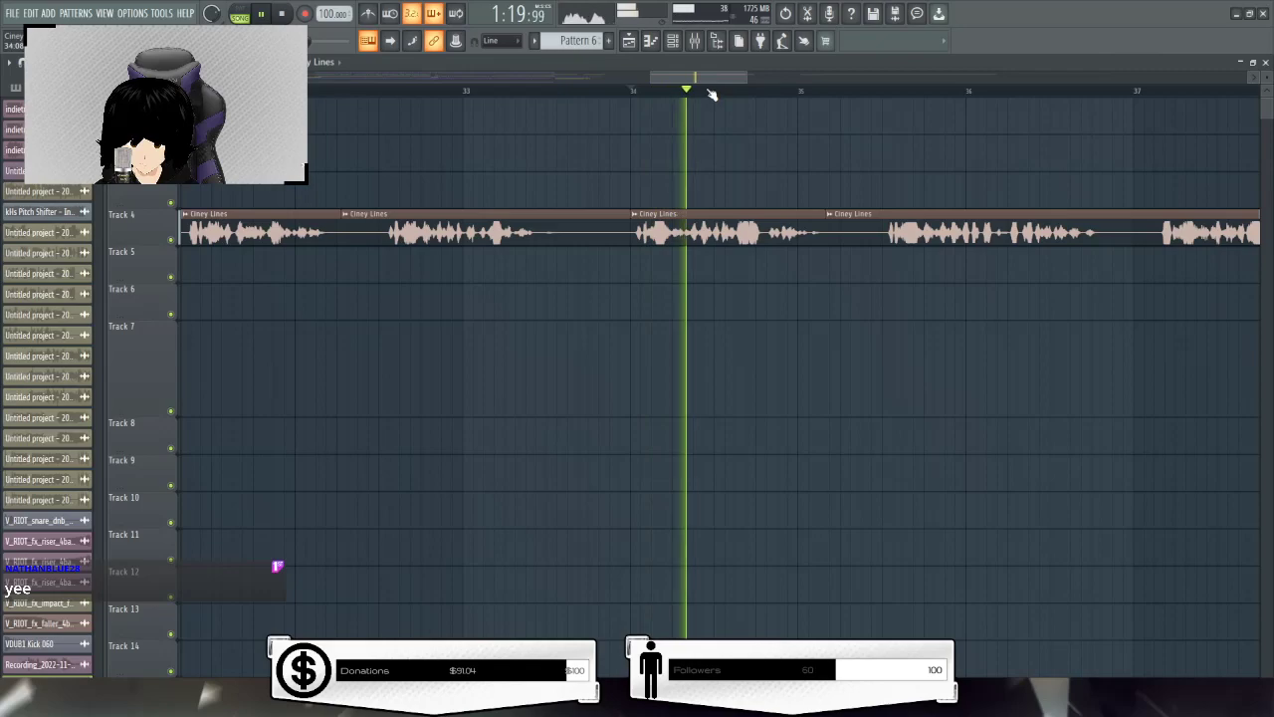
{"action": "scroll", "coordinate": [710, 90], "scroll_direction": "down", "scroll_amount": 3}
{"action": "left_click_drag", "start_coordinate": [698, 78], "coordinate": [716, 80]}
{"action": "left_click", "coordinate": [470, 92]}
{"action": "scroll", "coordinate": [438, 96], "scroll_direction": "down", "scroll_amount": 1}
{"action": "left_click", "coordinate": [384, 91]}
{"action": "key", "text": "space"}
{"action": "left_click_drag", "start_coordinate": [621, 78], "coordinate": [533, 86]}
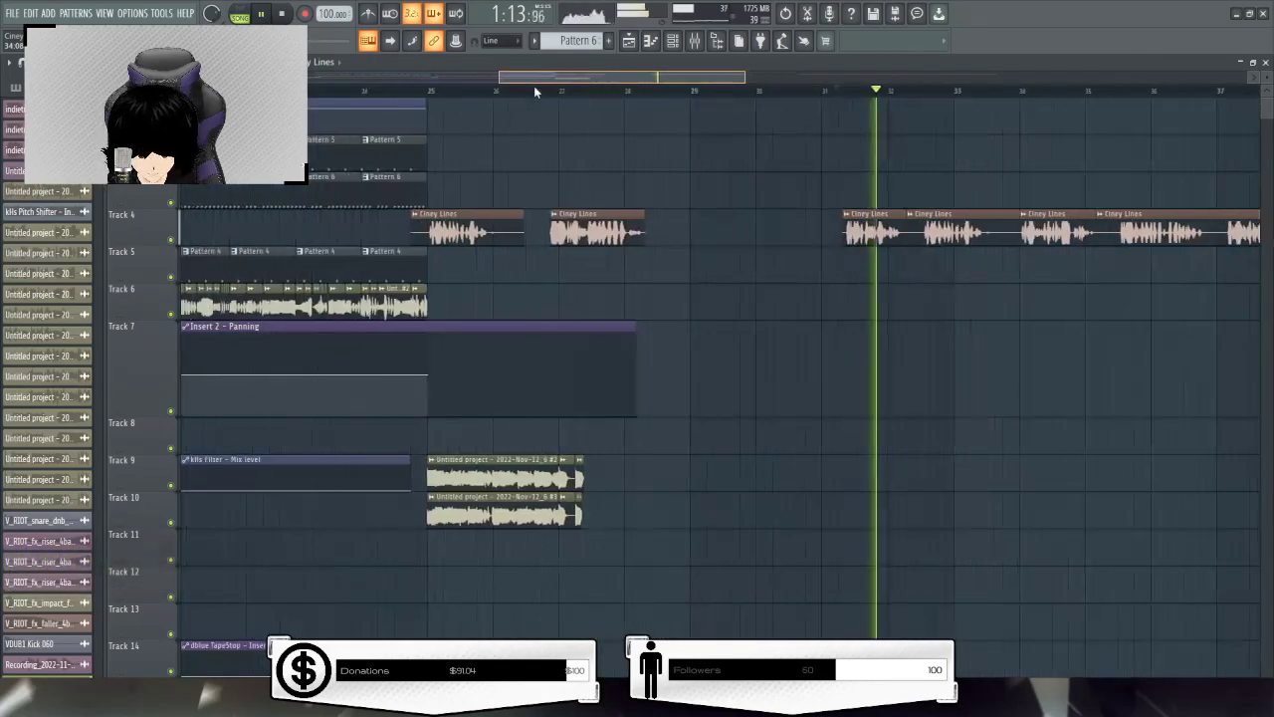
Play the arrangement from bar 25 to check the two placed Ciney Lines phrases against the ending audio
{"action": "left_click", "coordinate": [436, 91]}
{"action": "scroll", "coordinate": [436, 91], "scroll_direction": "up", "scroll_amount": 2}
{"action": "key", "text": "space"}
{"action": "key", "text": "space"}
{"action": "scroll", "coordinate": [627, 95], "scroll_direction": "down", "scroll_amount": 4}
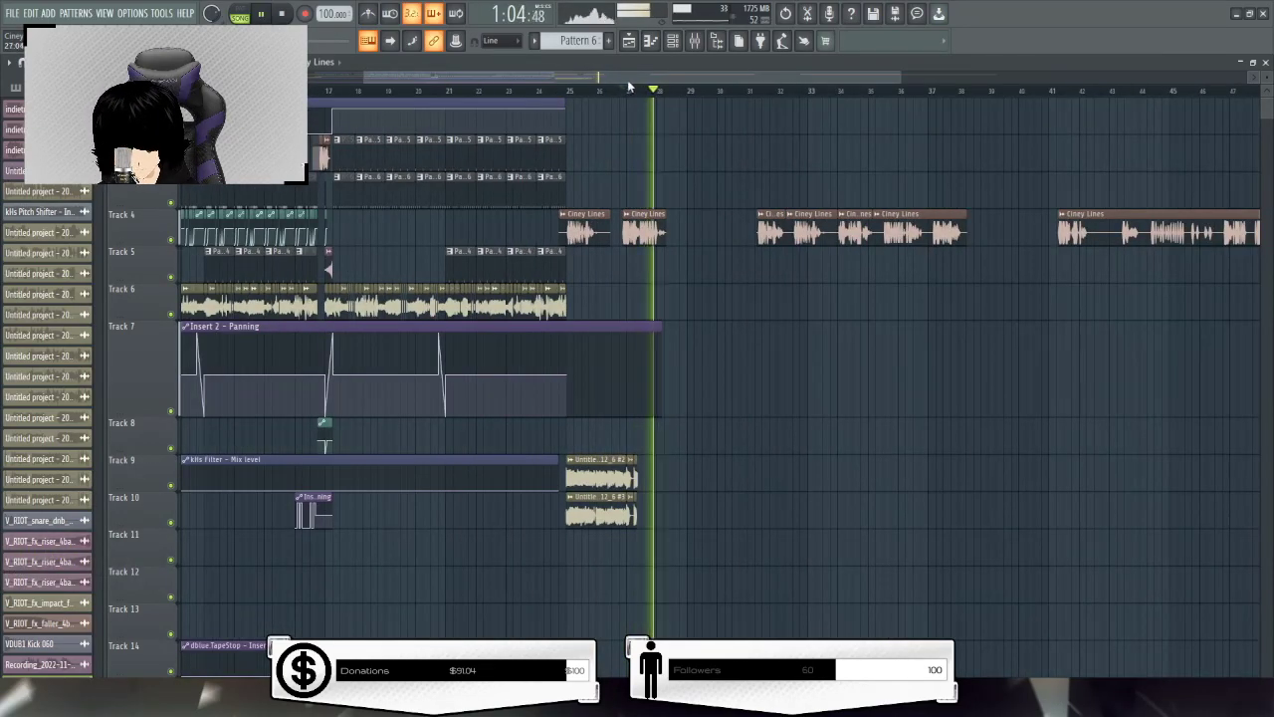
Move the bar 25 Ciney Lines clip to soloed Track 3, extend its start to expose the earlier recording, and shift it to begin past bar 28
{"action": "key", "text": "space"}
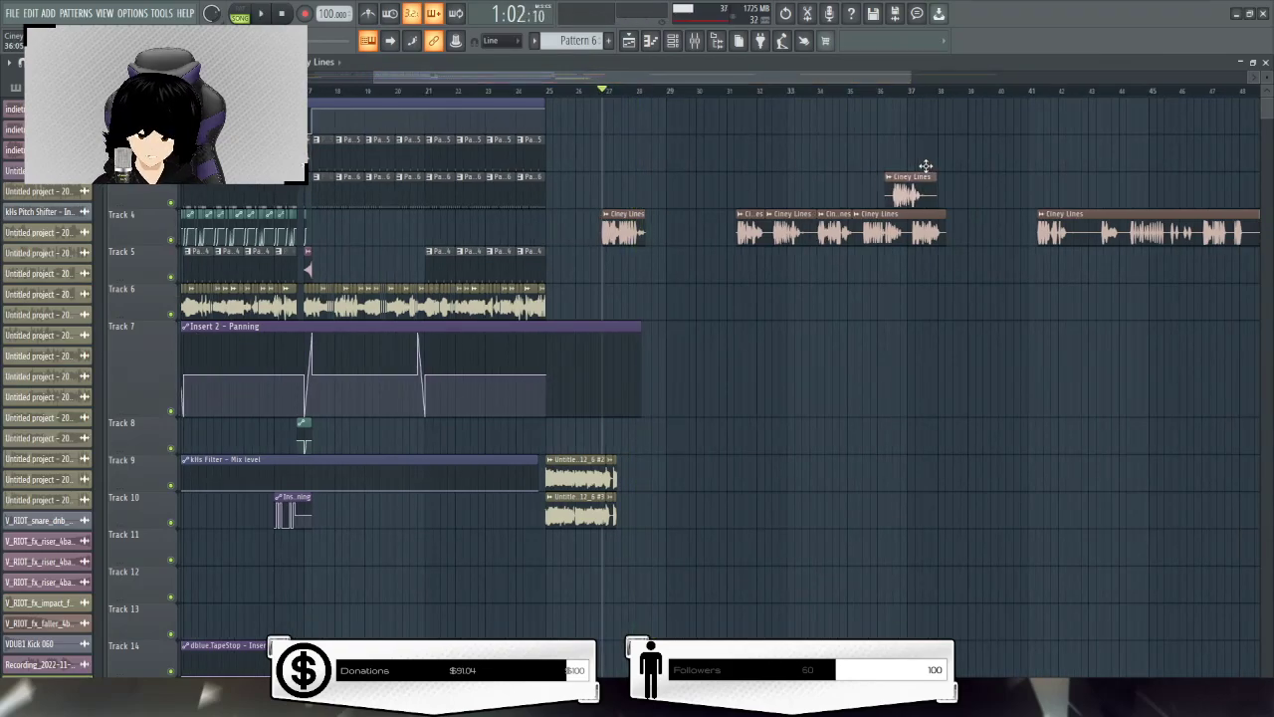
{"action": "right_click", "coordinate": [177, 202]}
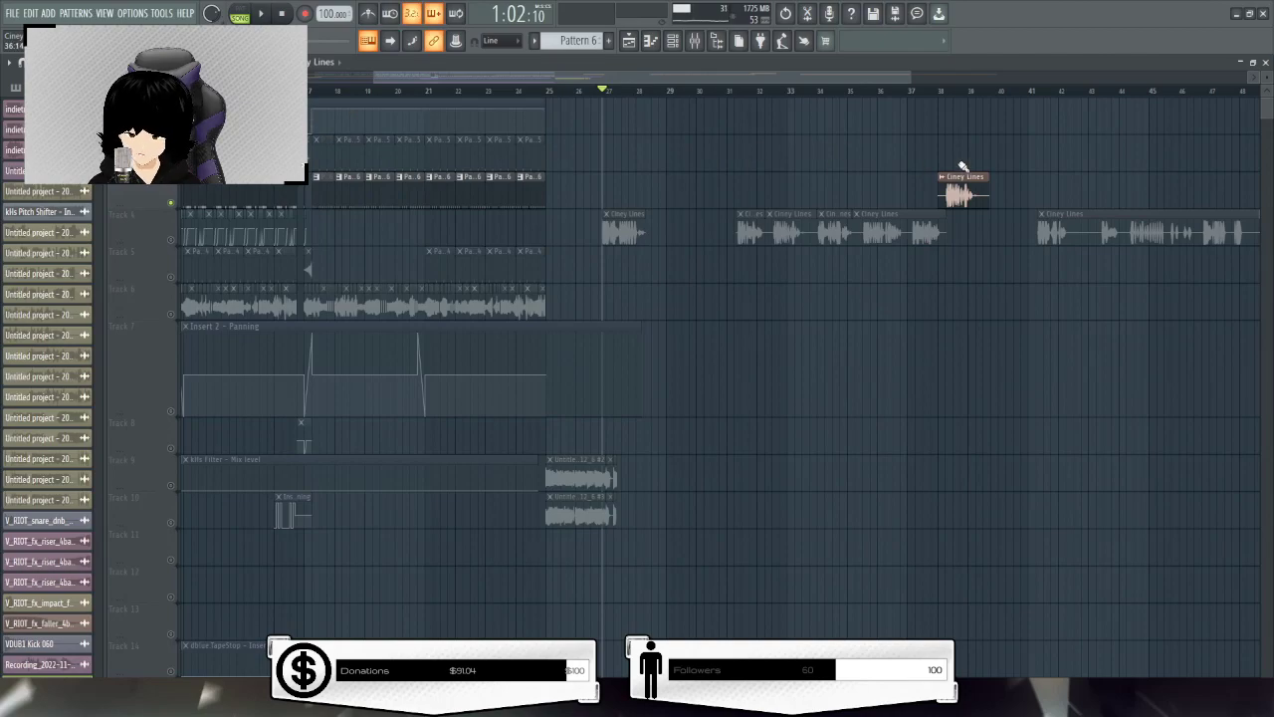
{"action": "left_click_drag", "start_coordinate": [786, 197], "coordinate": [525, 179]}
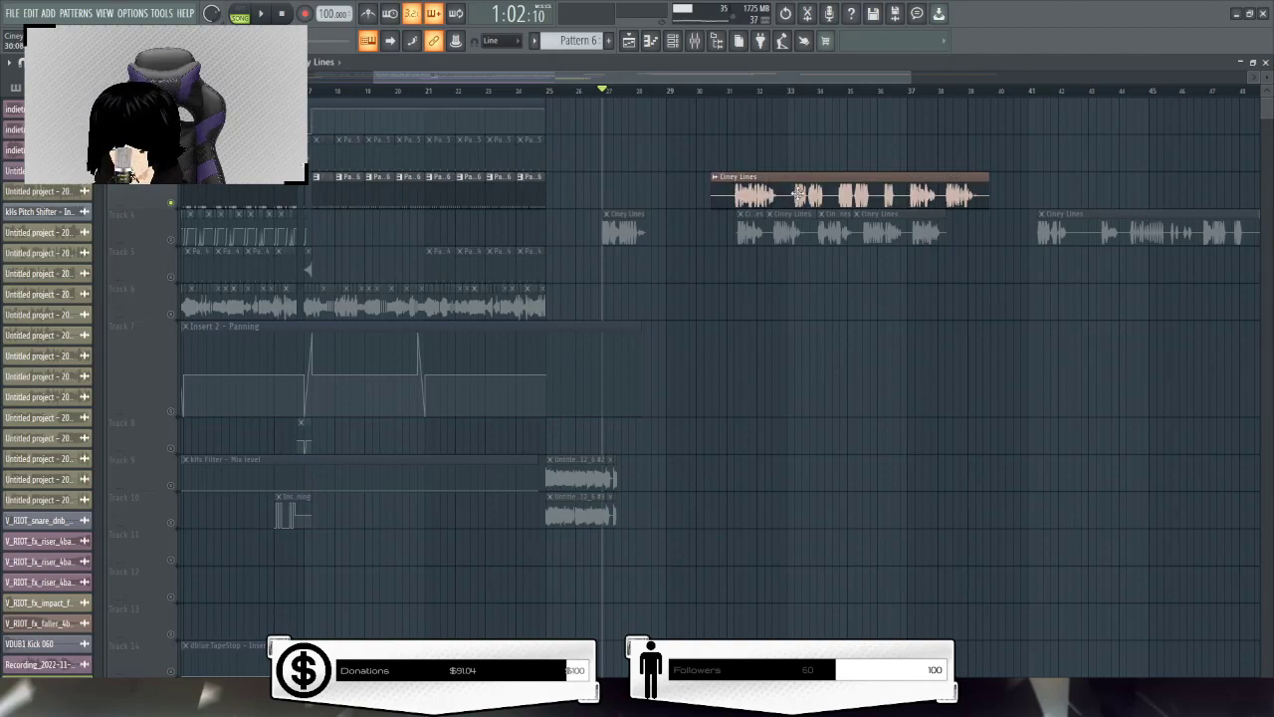
{"action": "left_click_drag", "start_coordinate": [799, 193], "coordinate": [689, 179]}
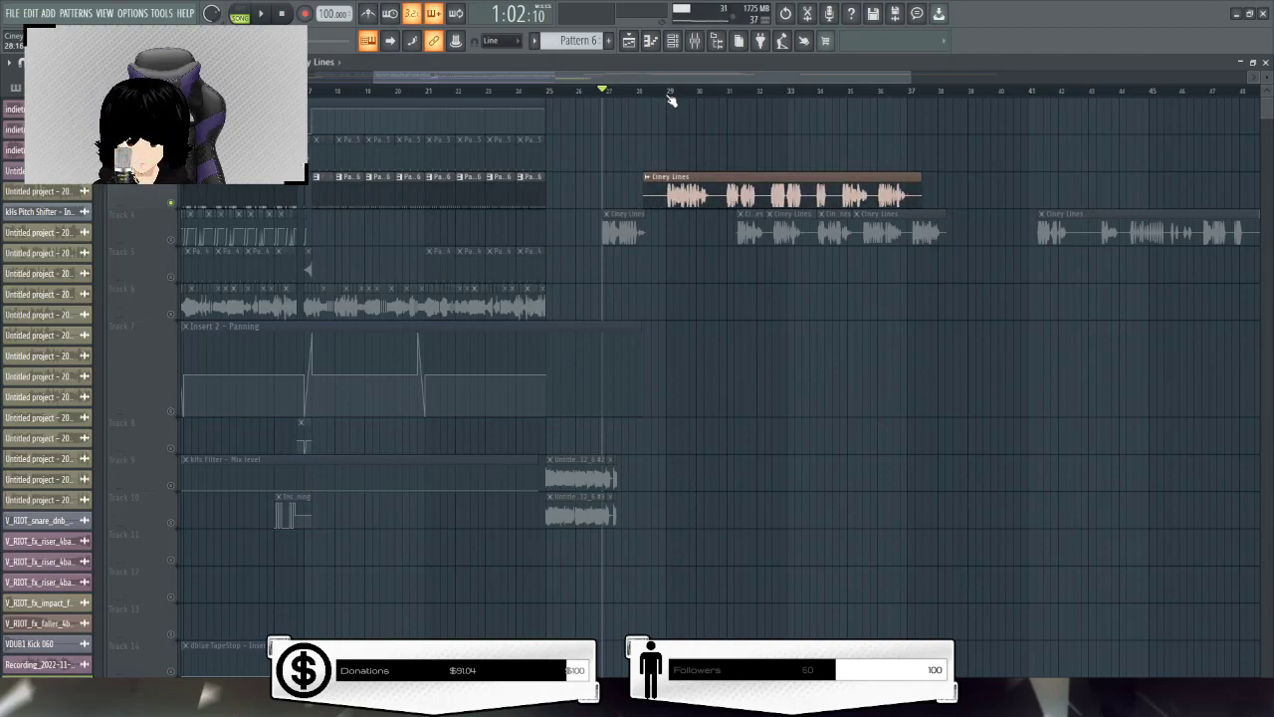
Audition the phrases in the extended Ciney Lines clip on Track 3 from several points between bars 29 and 36
{"action": "scroll", "coordinate": [672, 94], "scroll_direction": "up", "scroll_amount": 5}
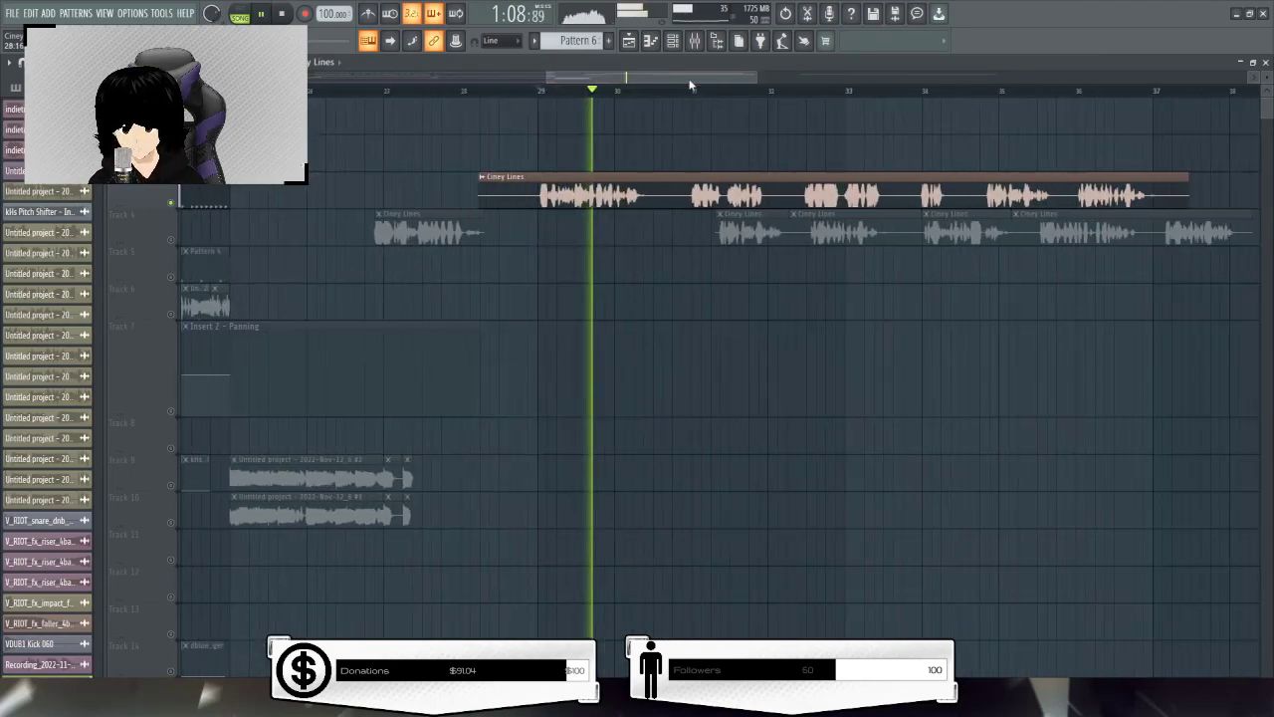
{"action": "left_click", "coordinate": [916, 93]}
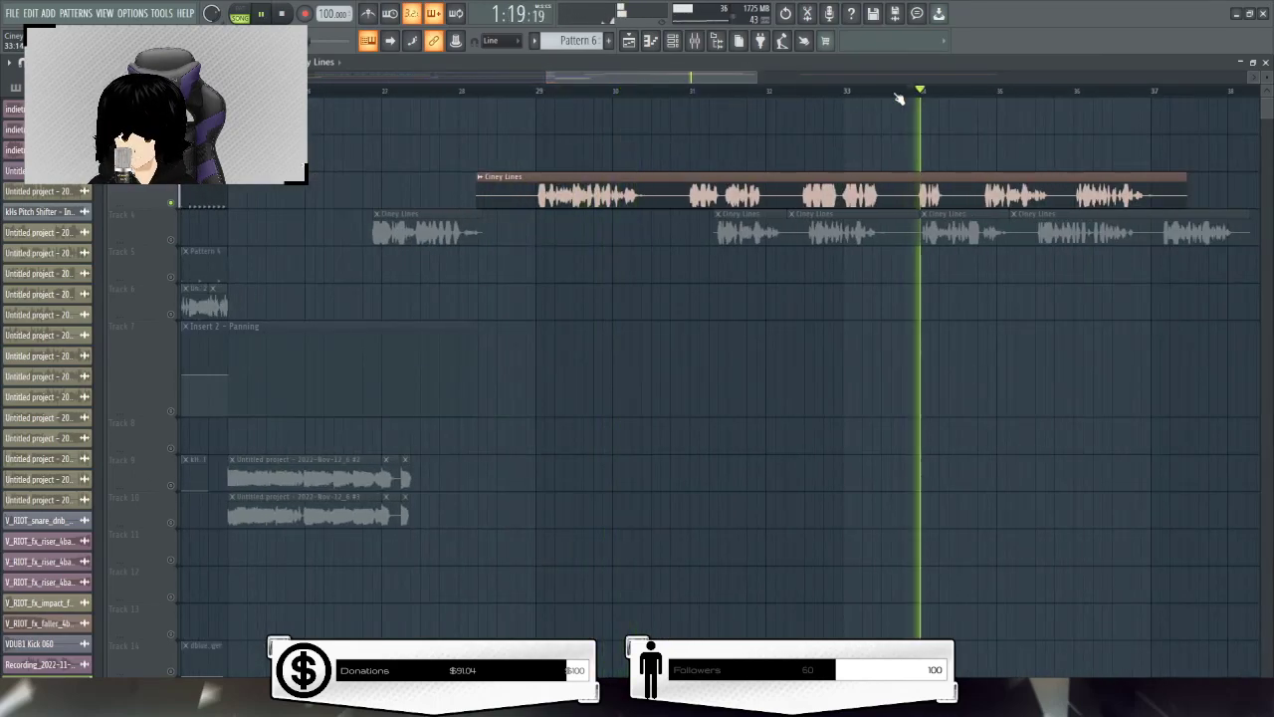
{"action": "left_click", "coordinate": [746, 90]}
{"action": "left_click", "coordinate": [1061, 91]}
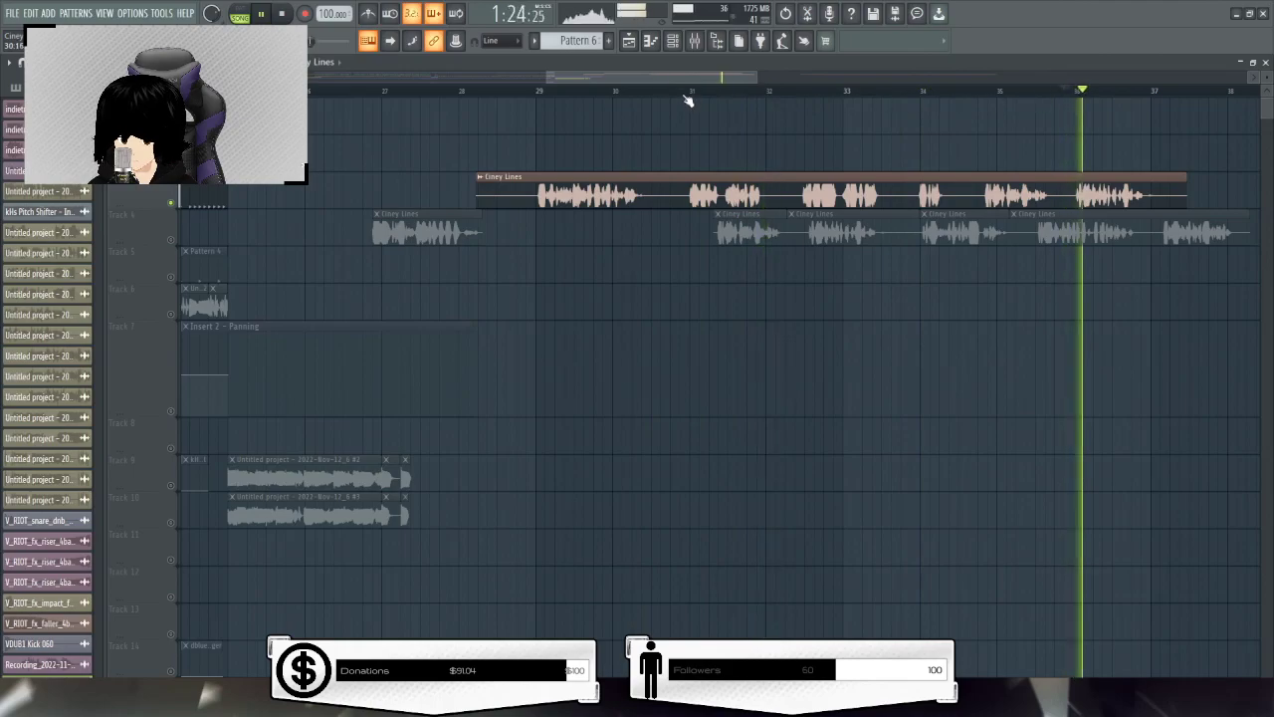
{"action": "scroll", "coordinate": [678, 77], "scroll_direction": "right", "scroll_amount": 1}
{"action": "scroll", "coordinate": [678, 77], "scroll_direction": "right", "scroll_amount": 5}
{"action": "left_click", "coordinate": [748, 93]}
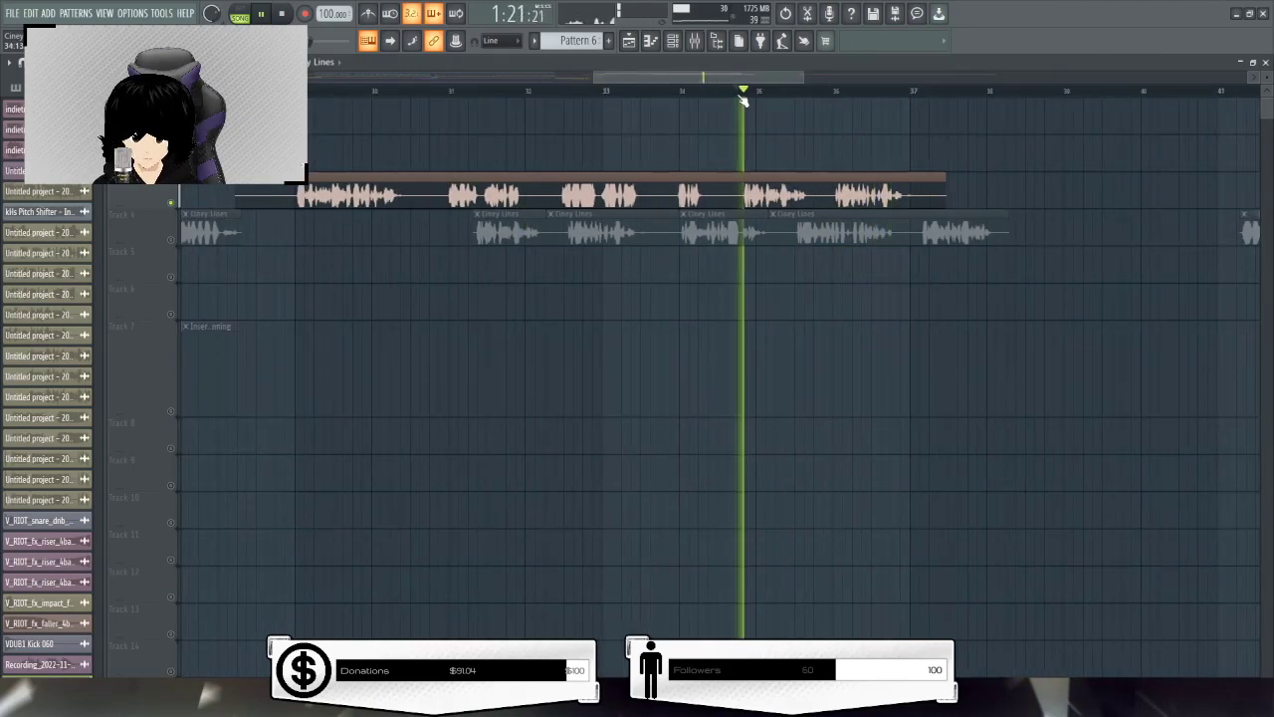
Stop playback, delete the extended Ciney Lines clip from Track 3, and unsolo the track
{"action": "scroll", "coordinate": [625, 81], "scroll_direction": "down", "scroll_amount": 3}
{"action": "key", "text": "space"}
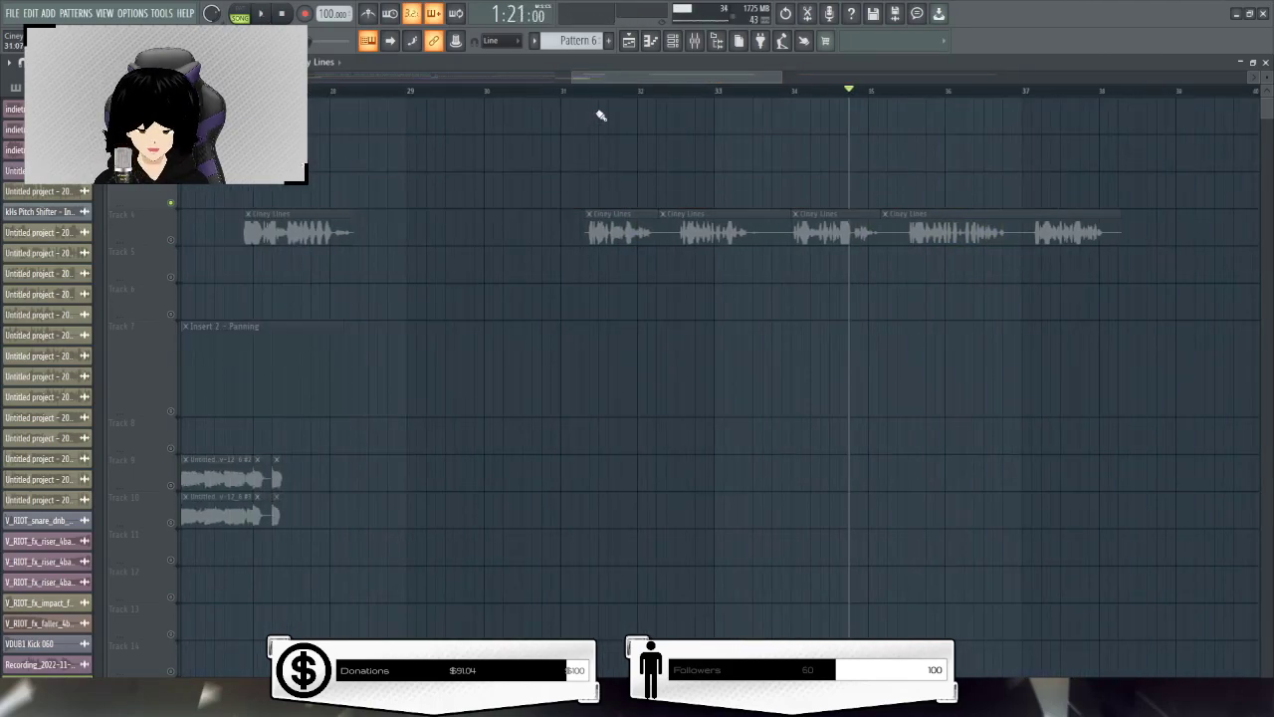
{"action": "scroll", "coordinate": [592, 95], "scroll_direction": "down", "scroll_amount": 4}
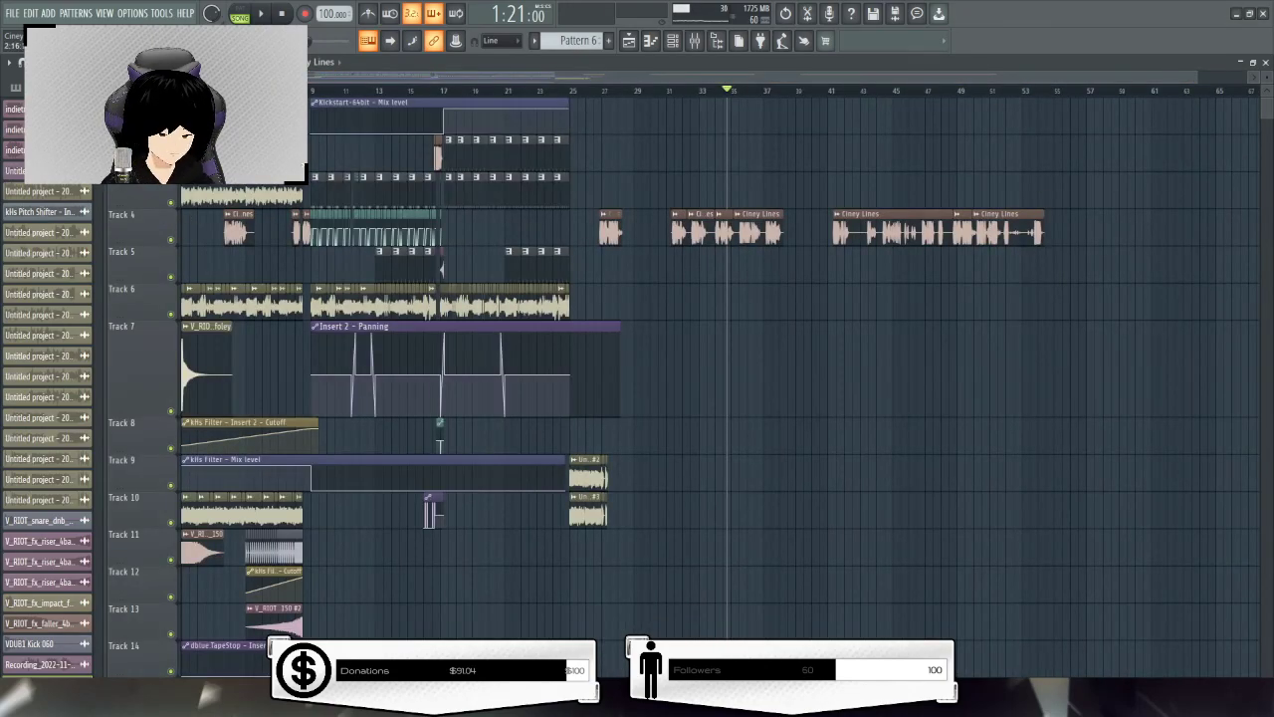
Move the first Ciney Lines clip on Track 4 to bar 5 and play the arrangement from the start
{"action": "left_click_drag", "start_coordinate": [205, 90], "coordinate": [182, 91]}
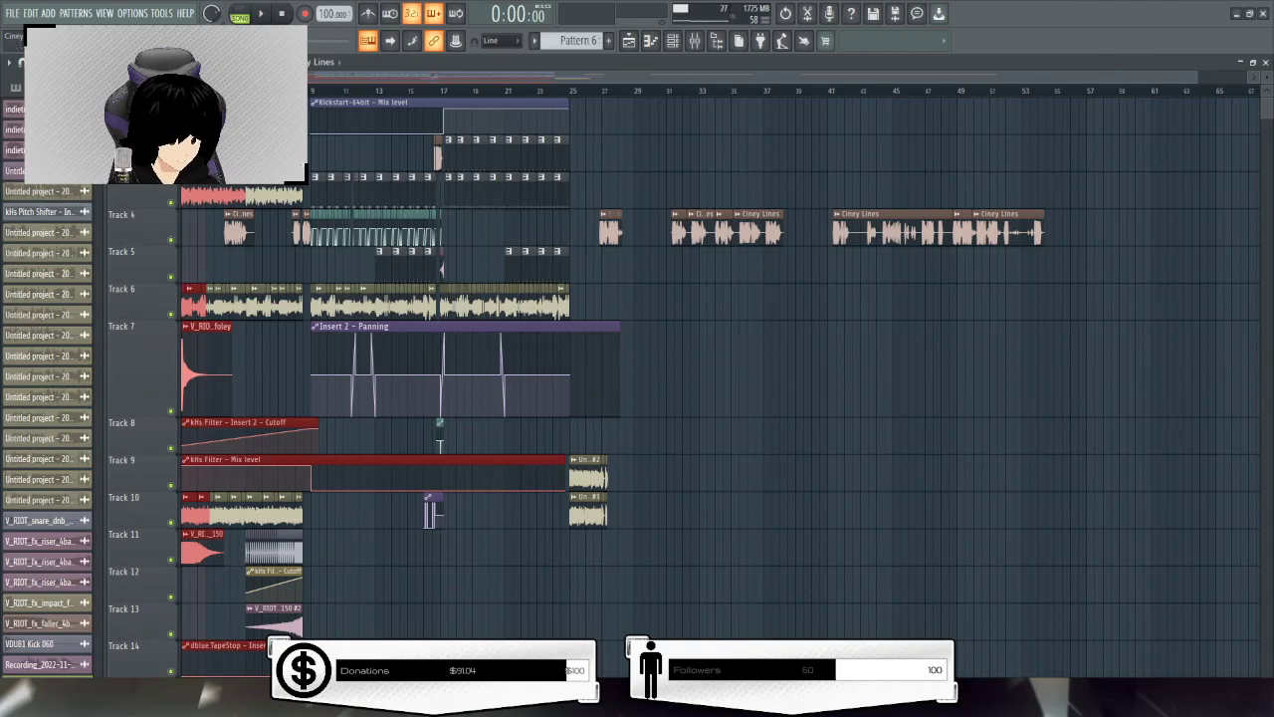
{"action": "key", "text": "ctrl+d"}
{"action": "scroll", "coordinate": [288, 217], "scroll_direction": "up", "scroll_amount": 3}
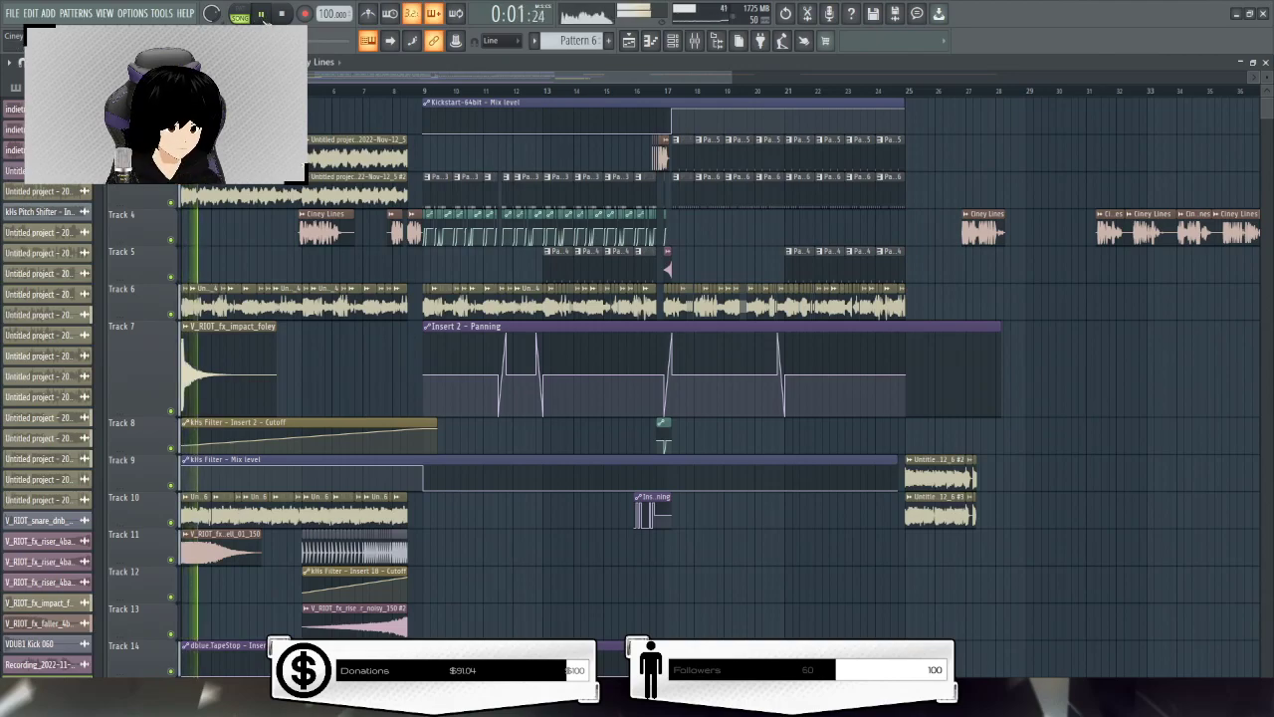
{"action": "scroll", "coordinate": [192, 606], "scroll_direction": "down", "scroll_amount": 3}
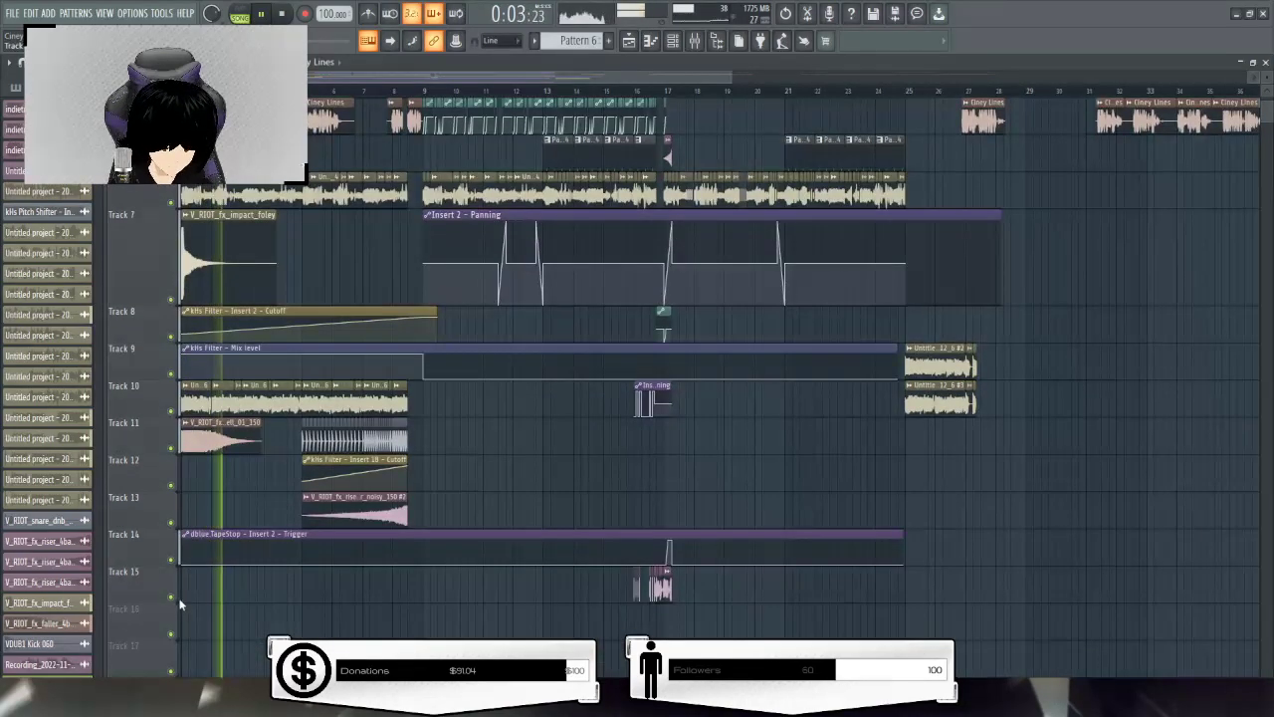
{"action": "scroll", "coordinate": [183, 601], "scroll_direction": "up", "scroll_amount": 3}
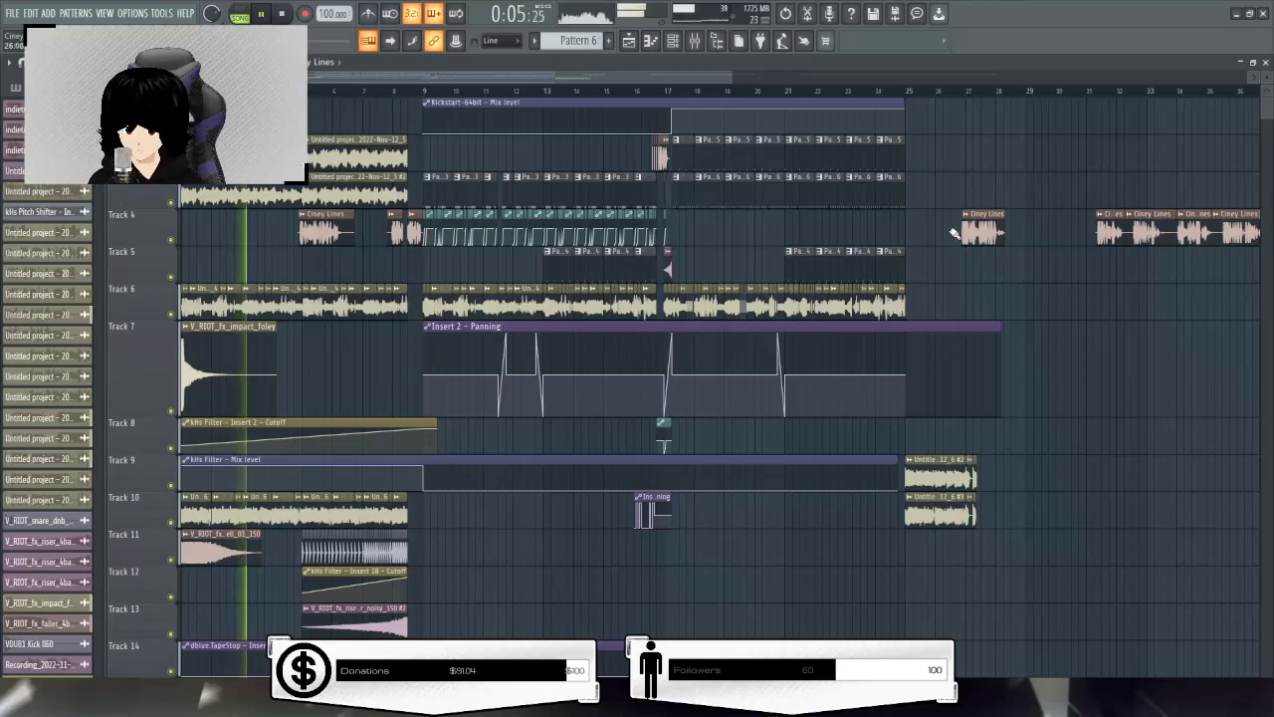
Delete every Ciney Lines clip after bar 25 from Track 4 and stop playback
{"action": "key", "text": "Page_Down"}
{"action": "key", "text": "Page_Down"}
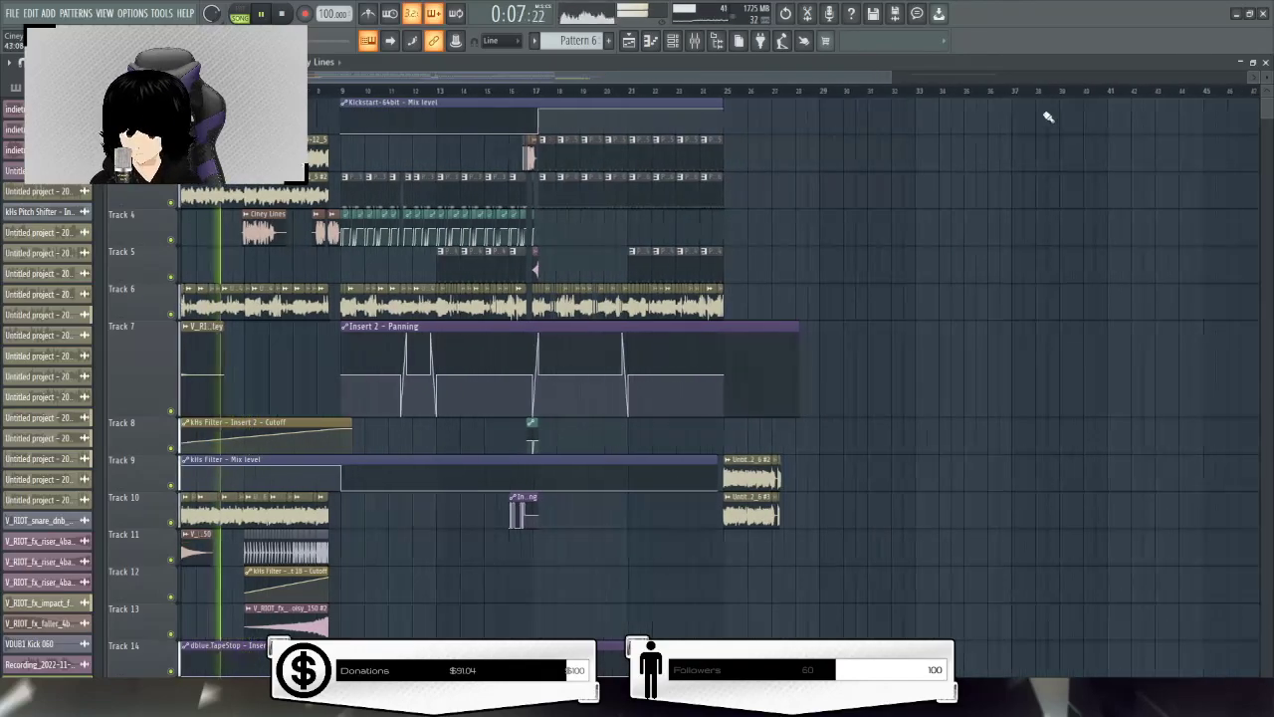
{"action": "key", "text": "Page_Down"}
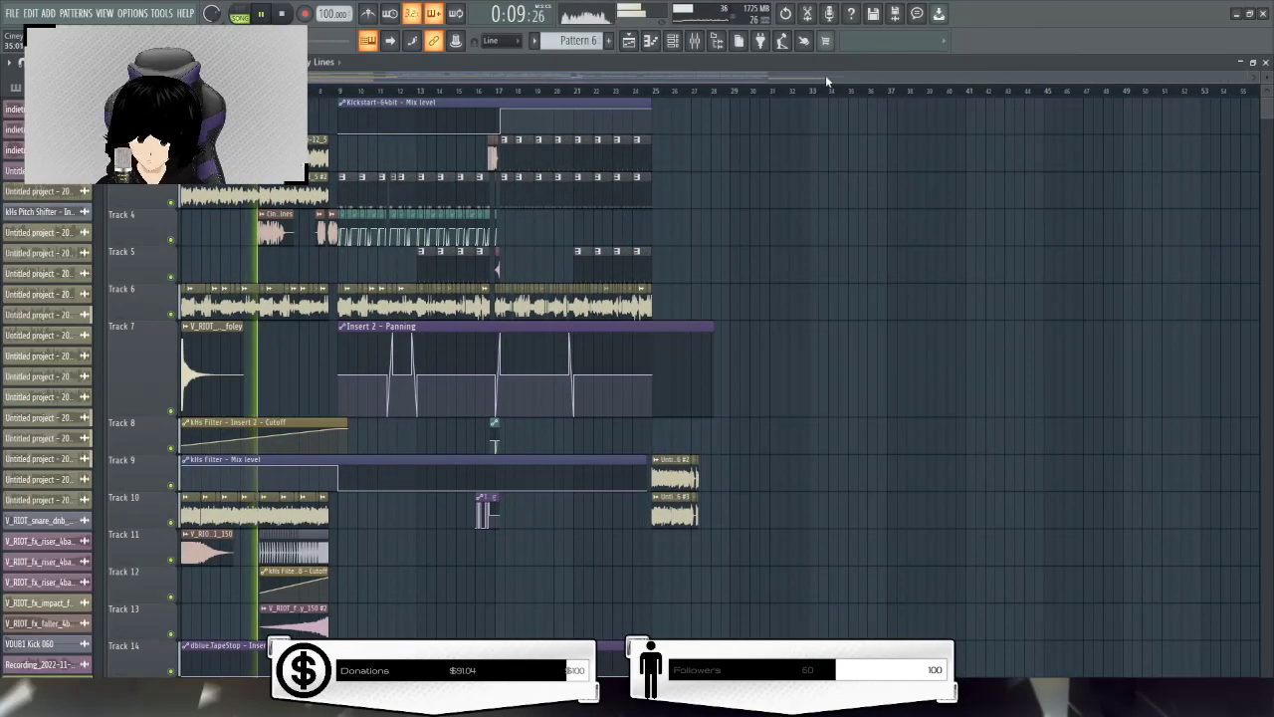
{"action": "key", "text": "Page_Up"}
{"action": "key", "text": "Page_Up"}
{"action": "key", "text": "Page_Up"}
{"action": "key", "text": "Page_Up"}
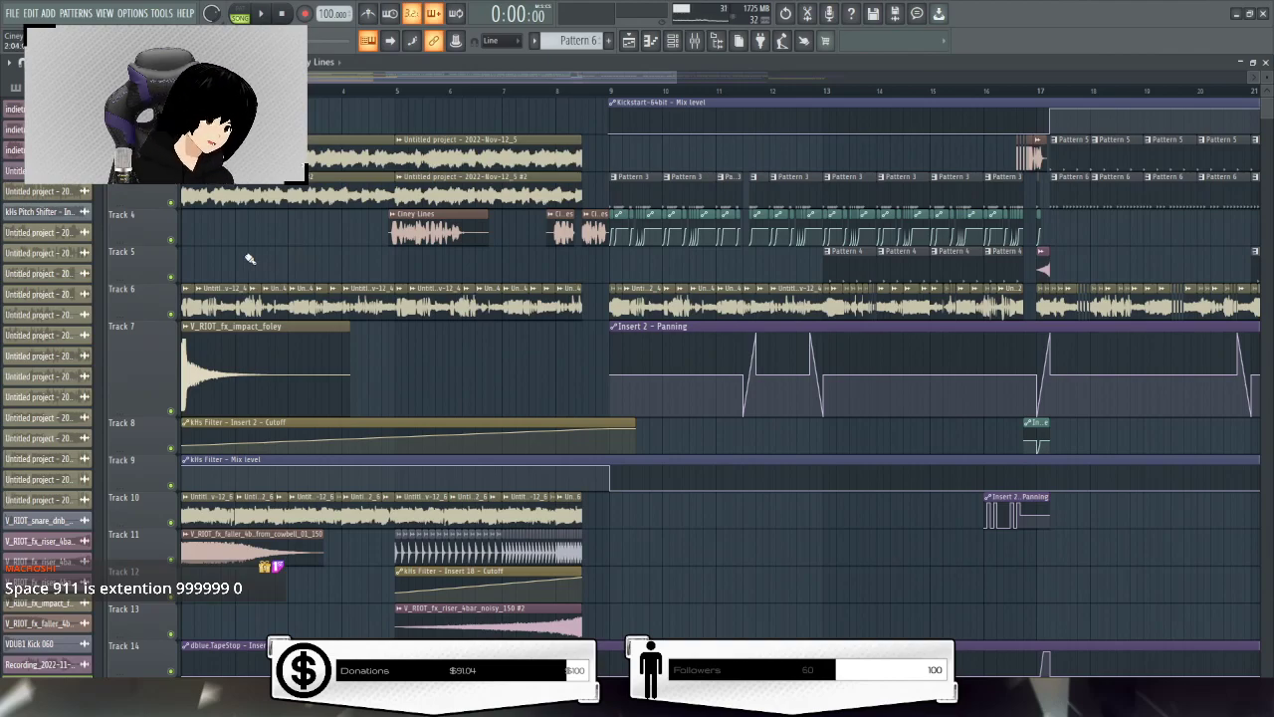
Add the Dub Delay - TAL effect to Slot 2 of mixer Insert 23, below OTT
{"action": "left_click", "coordinate": [696, 40]}
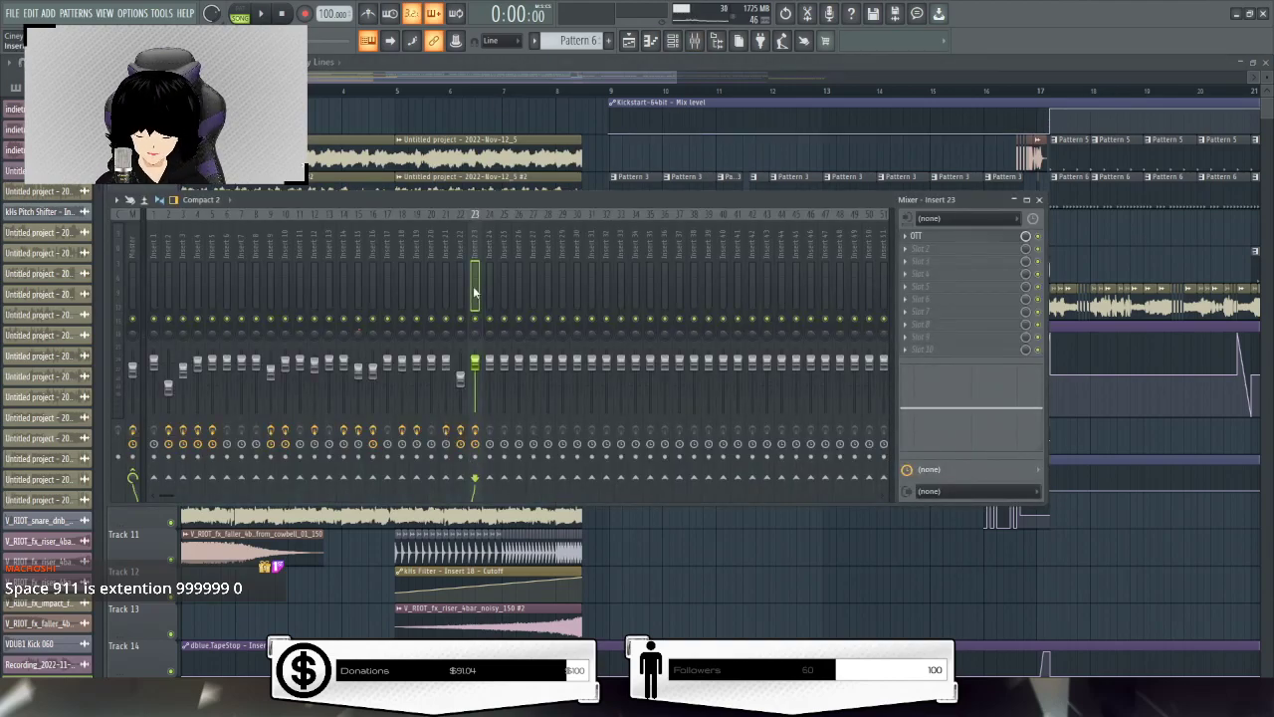
{"action": "left_click_drag", "start_coordinate": [896, 202], "coordinate": [1006, 314]}
{"action": "left_click", "coordinate": [1009, 360]}
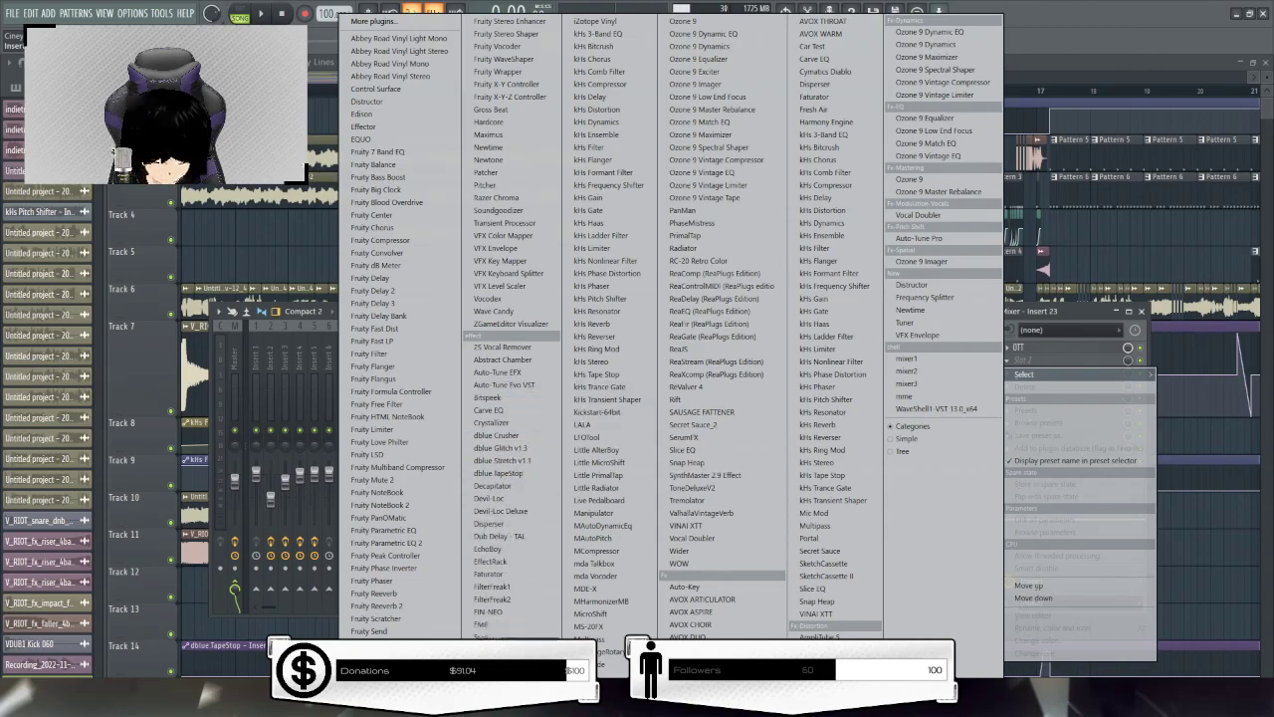
{"action": "left_click", "coordinate": [511, 538]}
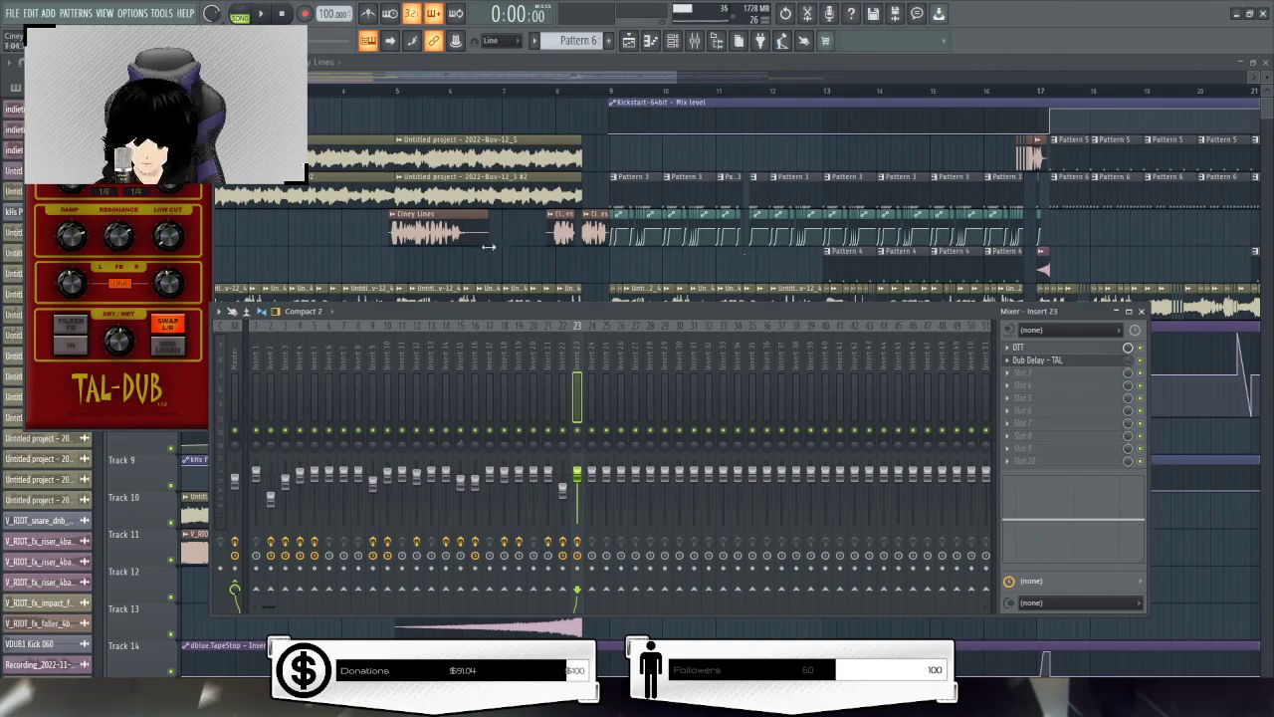
{"action": "left_click", "coordinate": [491, 261]}
Select bars 5 to 8 and create an automation clip for the Dub Delay - TAL mix level on Insert 23
{"action": "left_click_drag", "start_coordinate": [397, 94], "coordinate": [557, 100]}
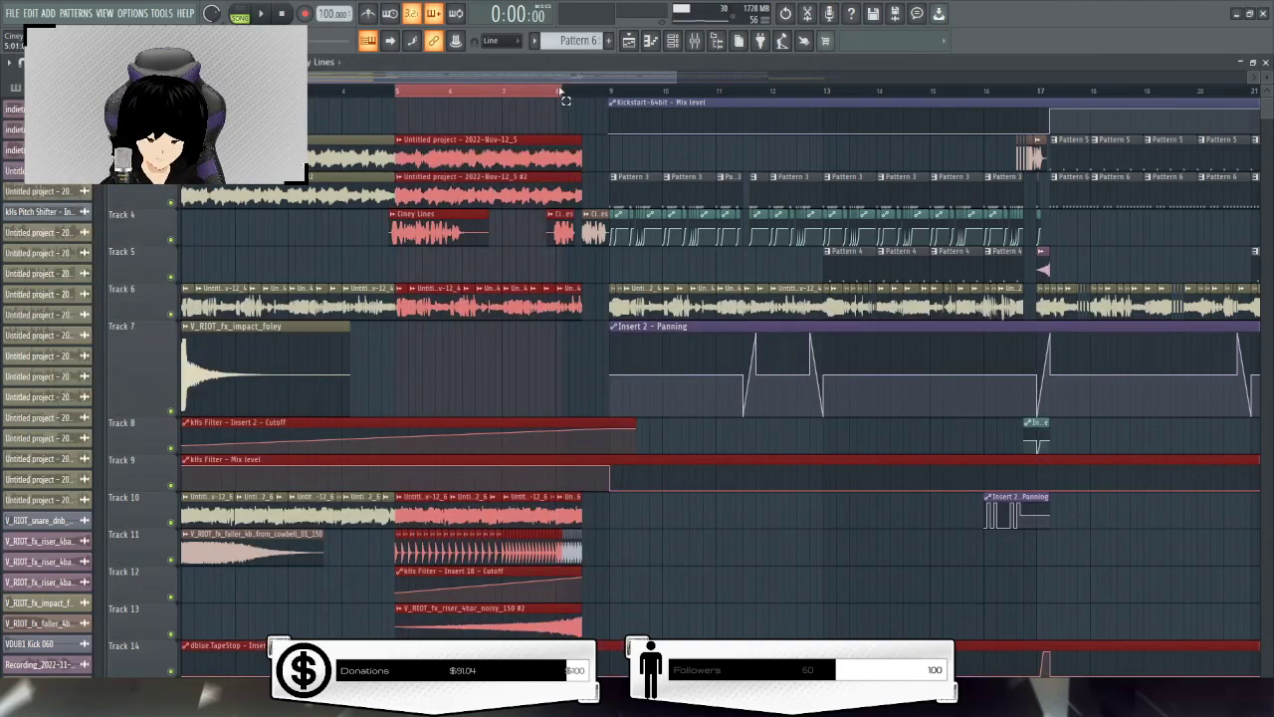
{"action": "left_click", "coordinate": [696, 40]}
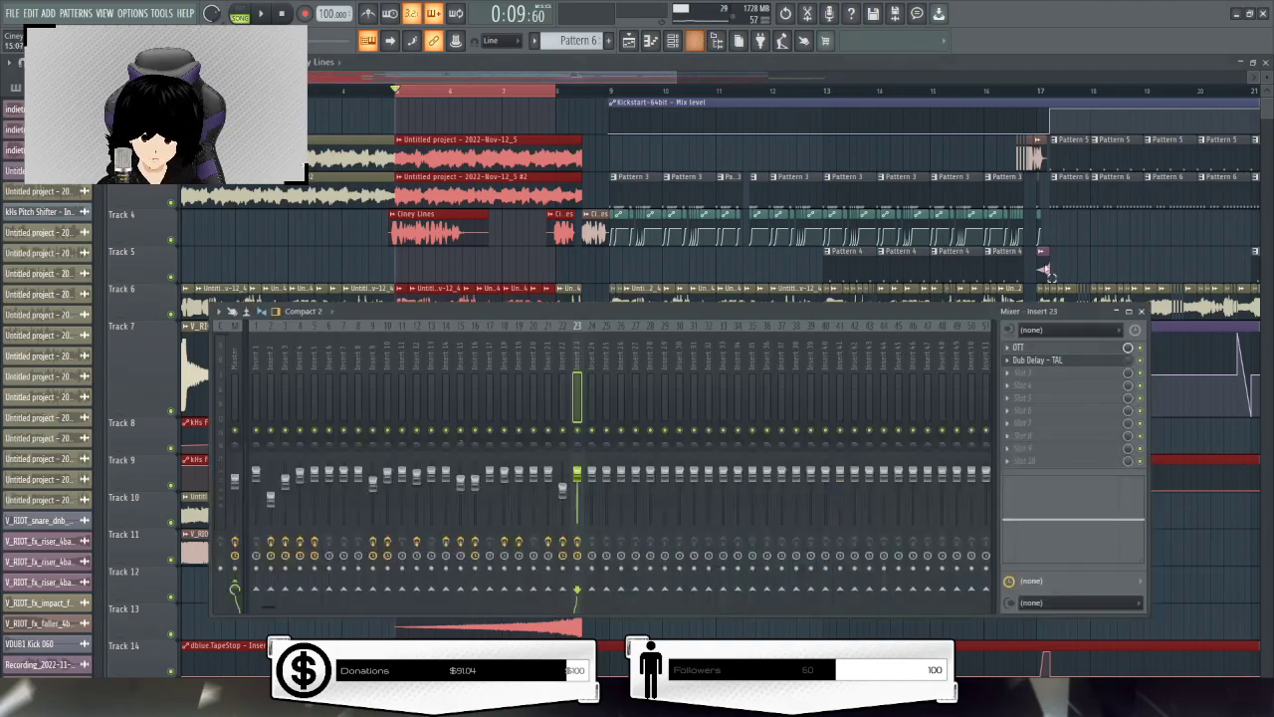
{"action": "right_click", "coordinate": [1127, 360]}
{"action": "left_click", "coordinate": [1170, 456]}
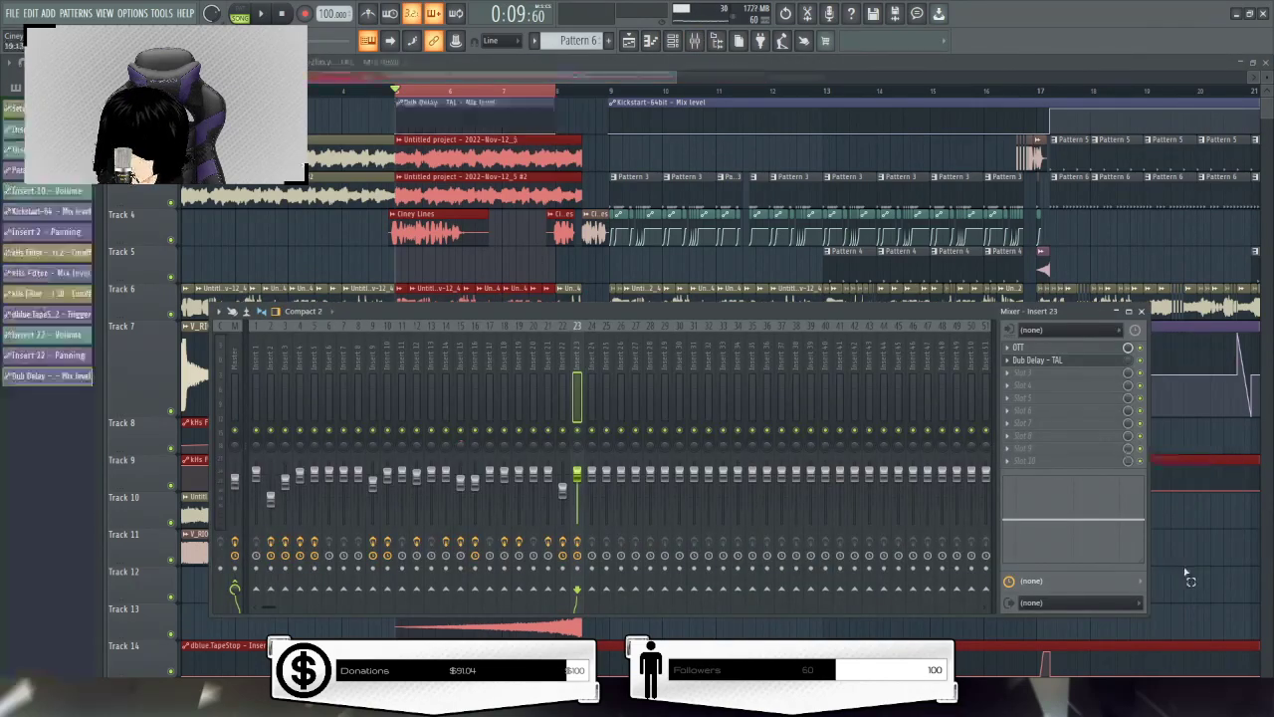
Shape the Dub Delay mix level automation as a rising ramp that levels off and drops at bar 8, then clear the time selection
{"action": "key", "text": "F9"}
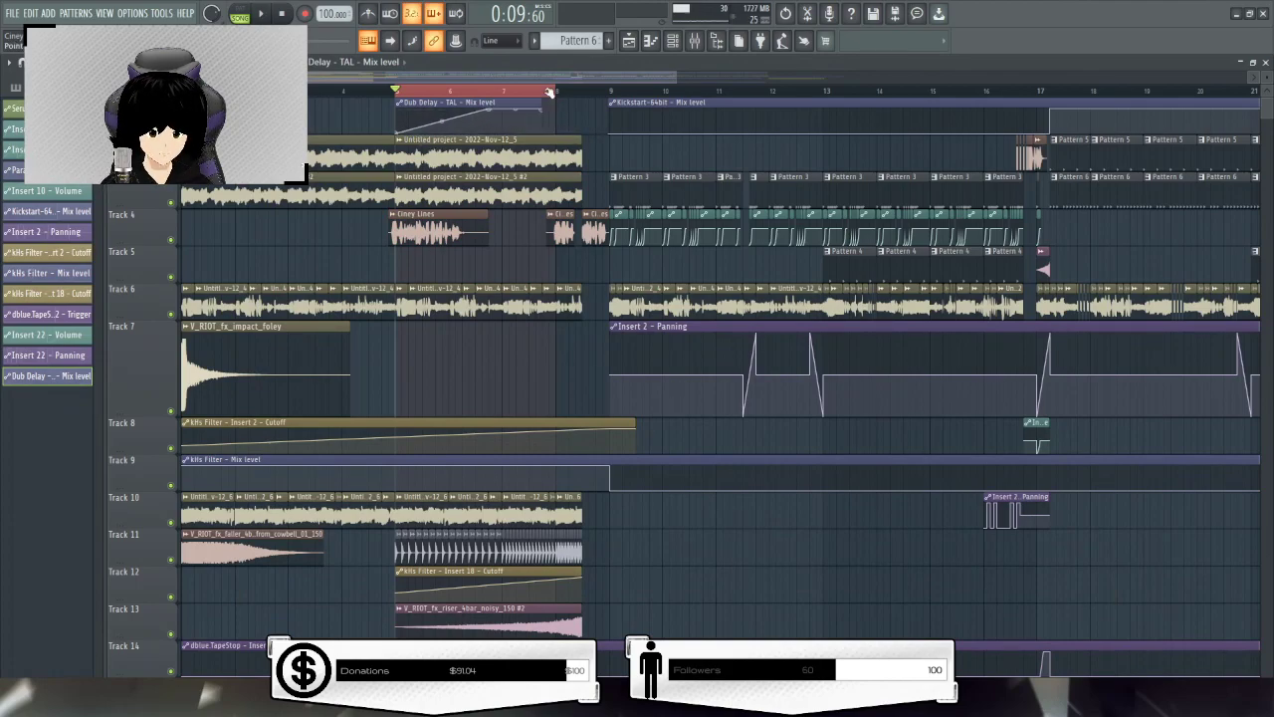
{"action": "scroll", "coordinate": [549, 92], "scroll_direction": "up", "scroll_amount": 2}
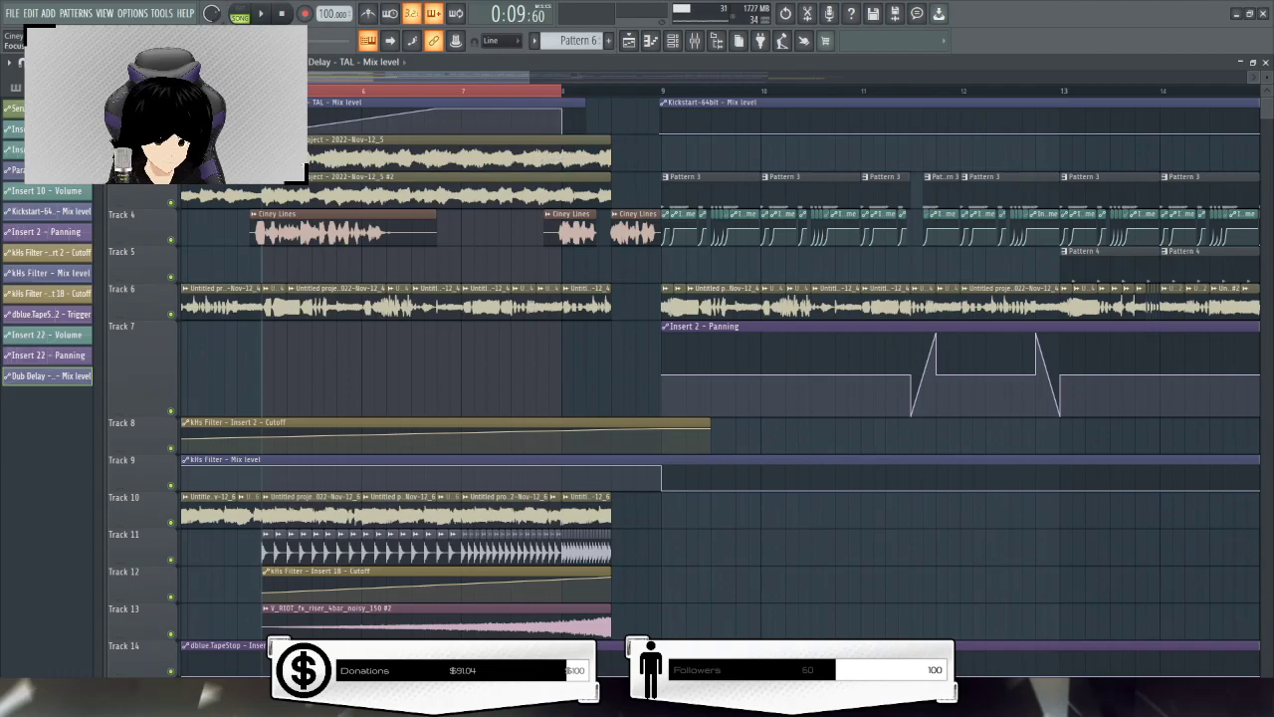
{"action": "key", "text": "ctrl+d"}
Play from bar 5 and remove the audio tails after bar 8 on Tracks 2 and 3
{"action": "key", "text": "space"}
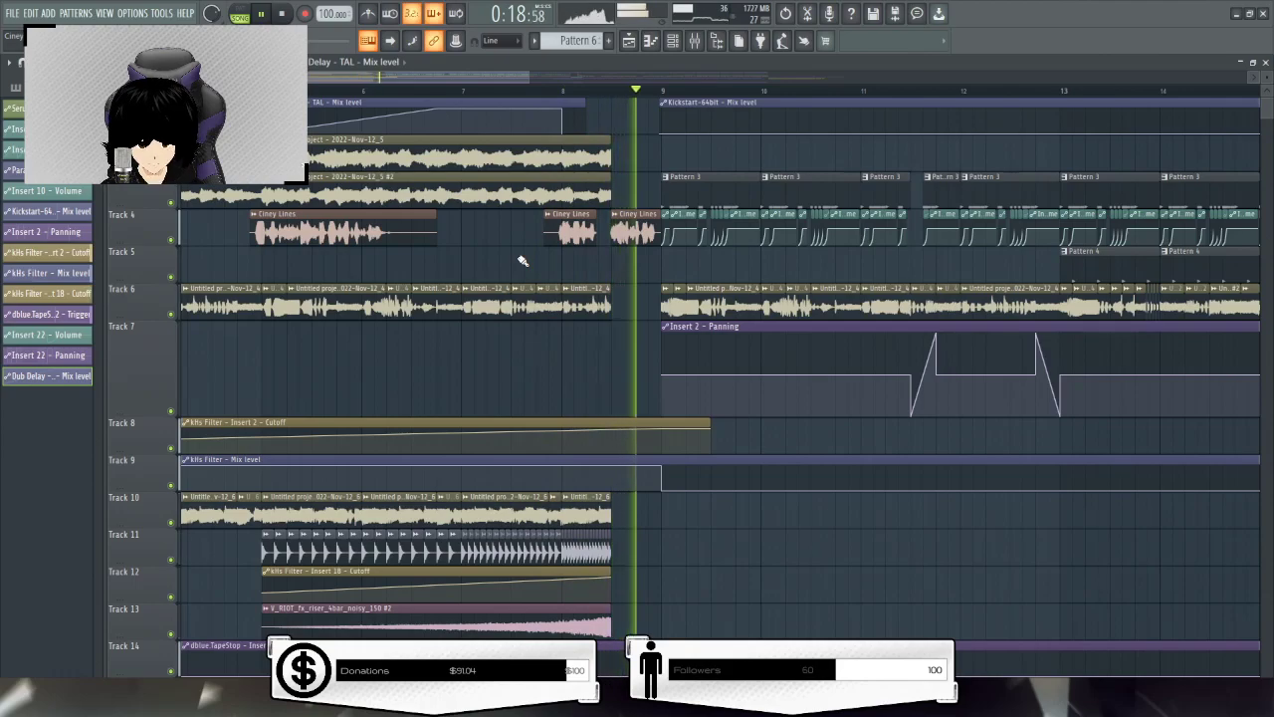
{"action": "scroll", "coordinate": [565, 98], "scroll_direction": "up", "scroll_amount": 3}
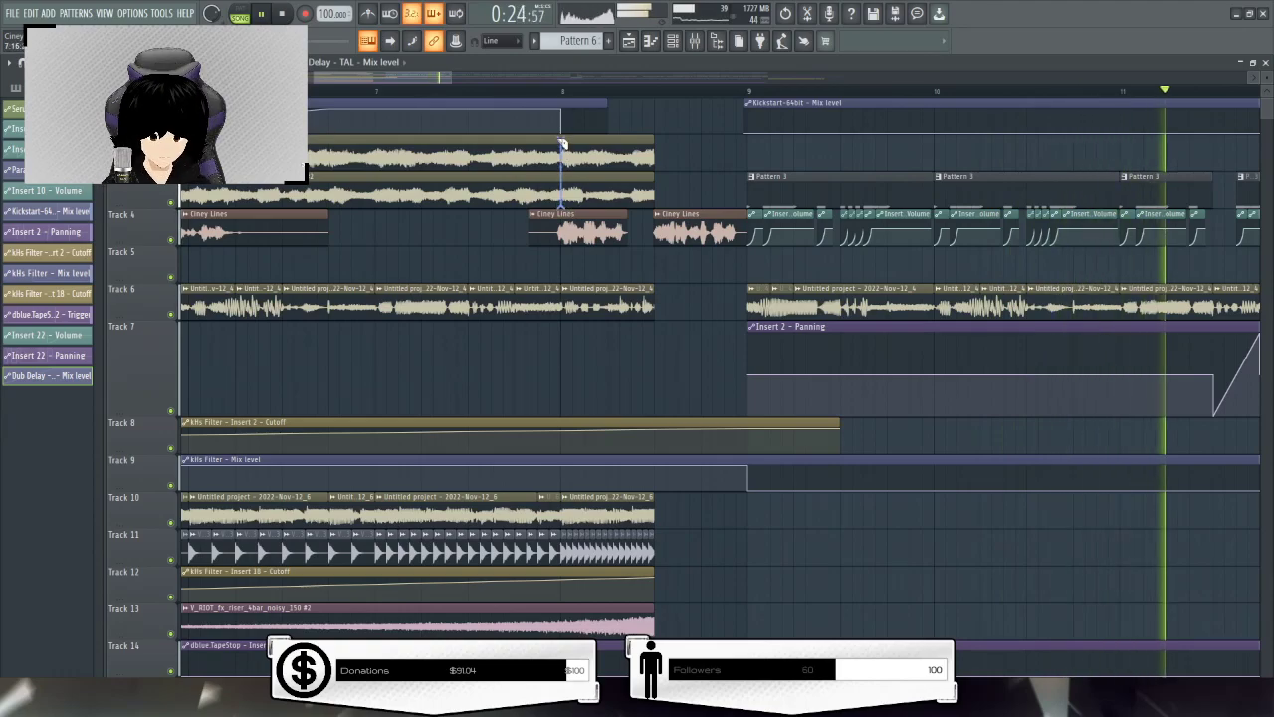
{"action": "right_click", "coordinate": [566, 176]}
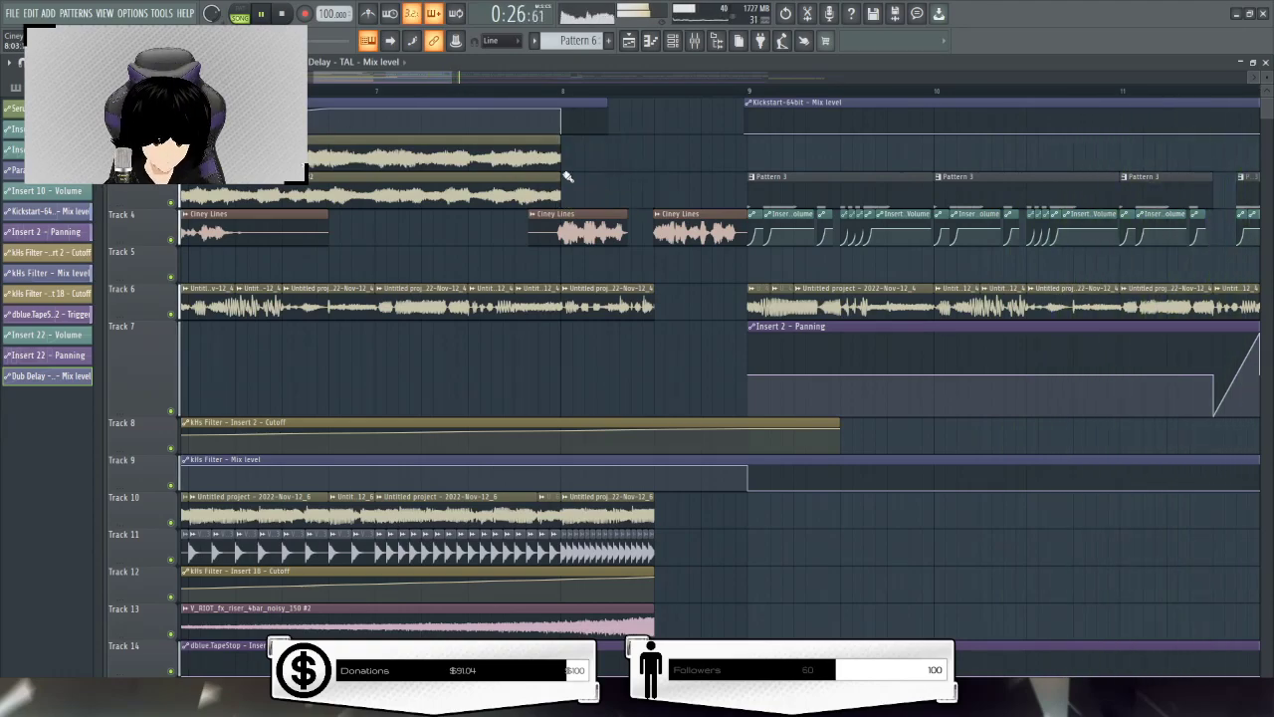
Listen to the arrangement through to about bar 24 and check the mixer levels
{"action": "scroll", "coordinate": [457, 88], "scroll_direction": "down", "scroll_amount": 3}
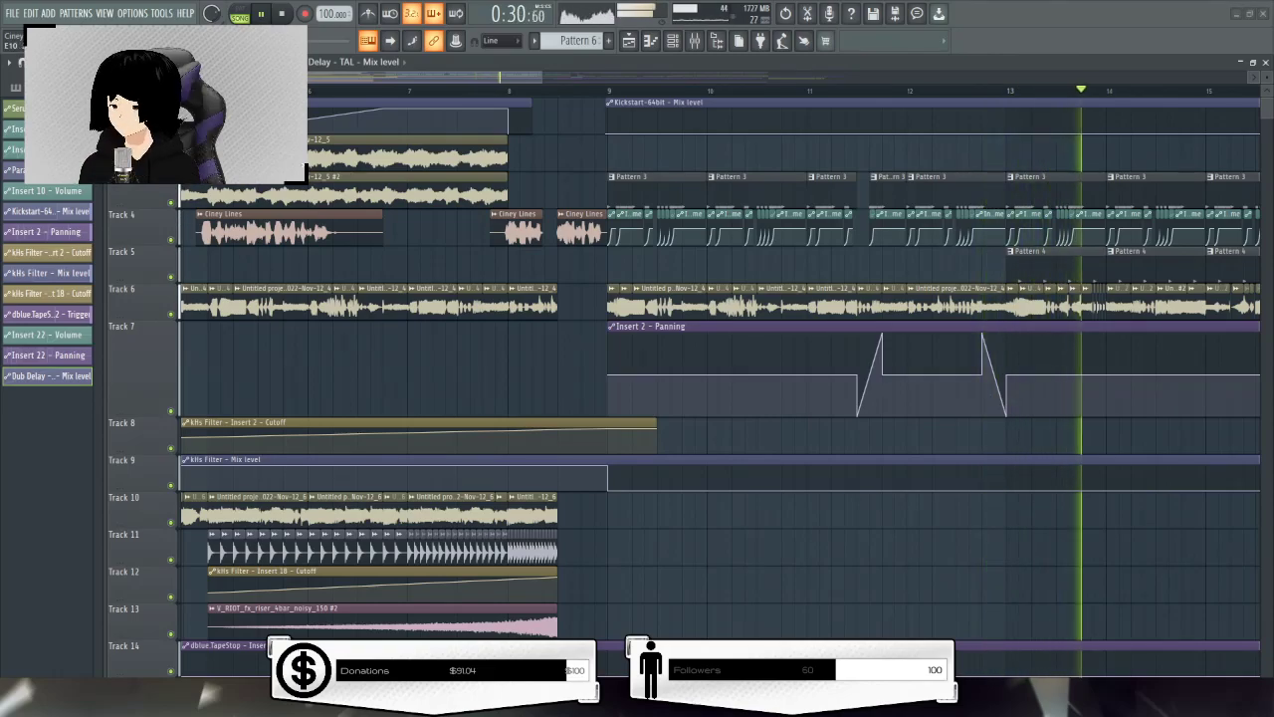
{"action": "scroll", "coordinate": [512, 92], "scroll_direction": "down", "scroll_amount": 4}
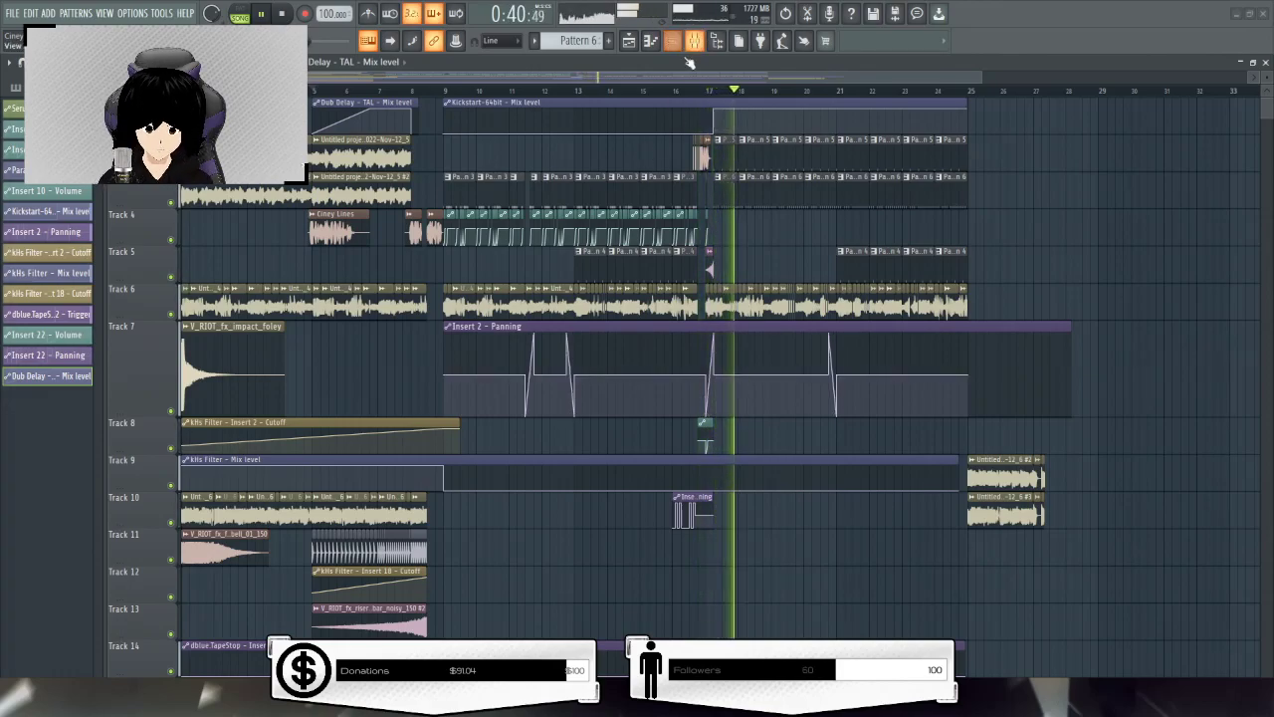
{"action": "key", "text": "F9"}
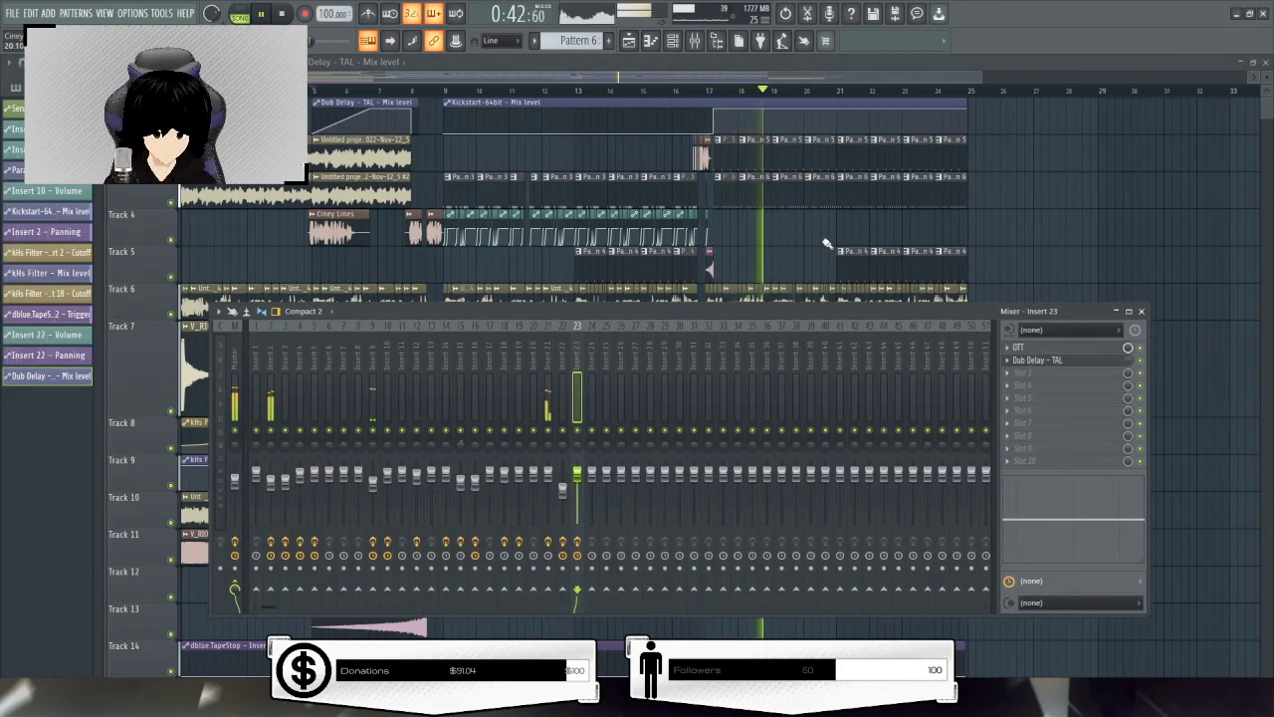
{"action": "key", "text": "F9"}
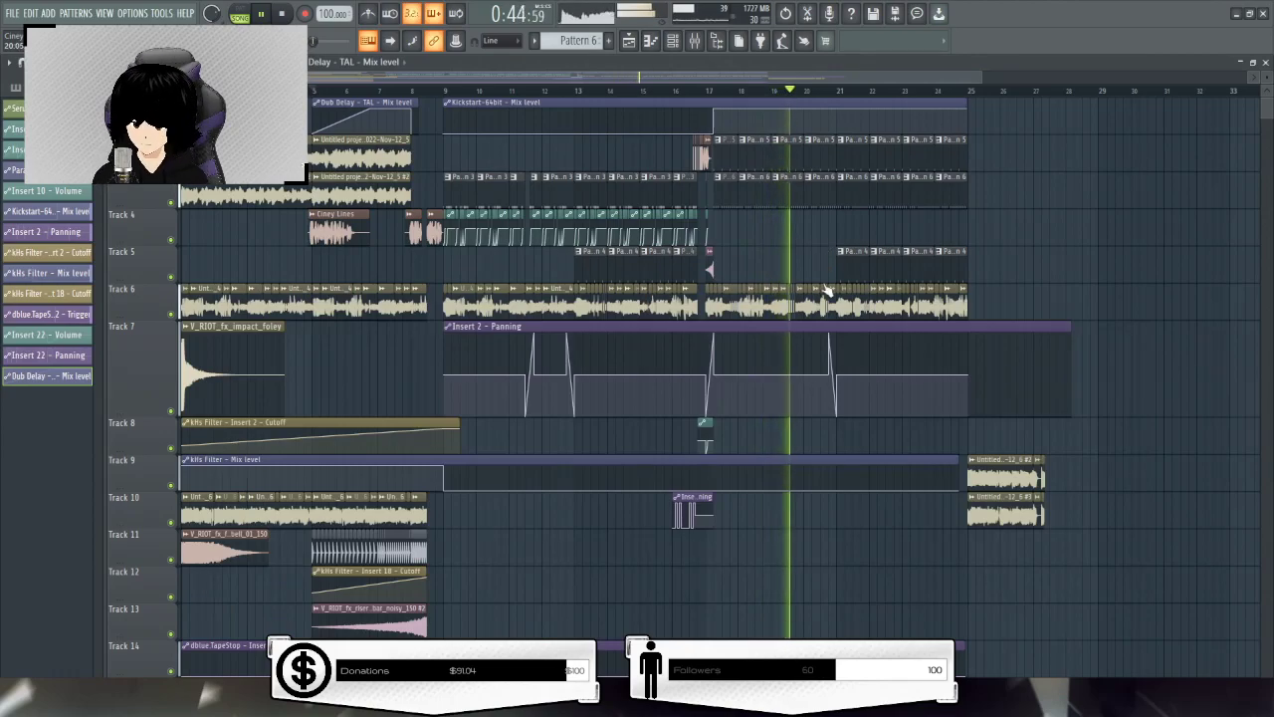
{"action": "scroll", "coordinate": [981, 239], "scroll_direction": "down", "scroll_amount": 3}
{"action": "scroll", "coordinate": [982, 240], "scroll_direction": "up", "scroll_amount": 3}
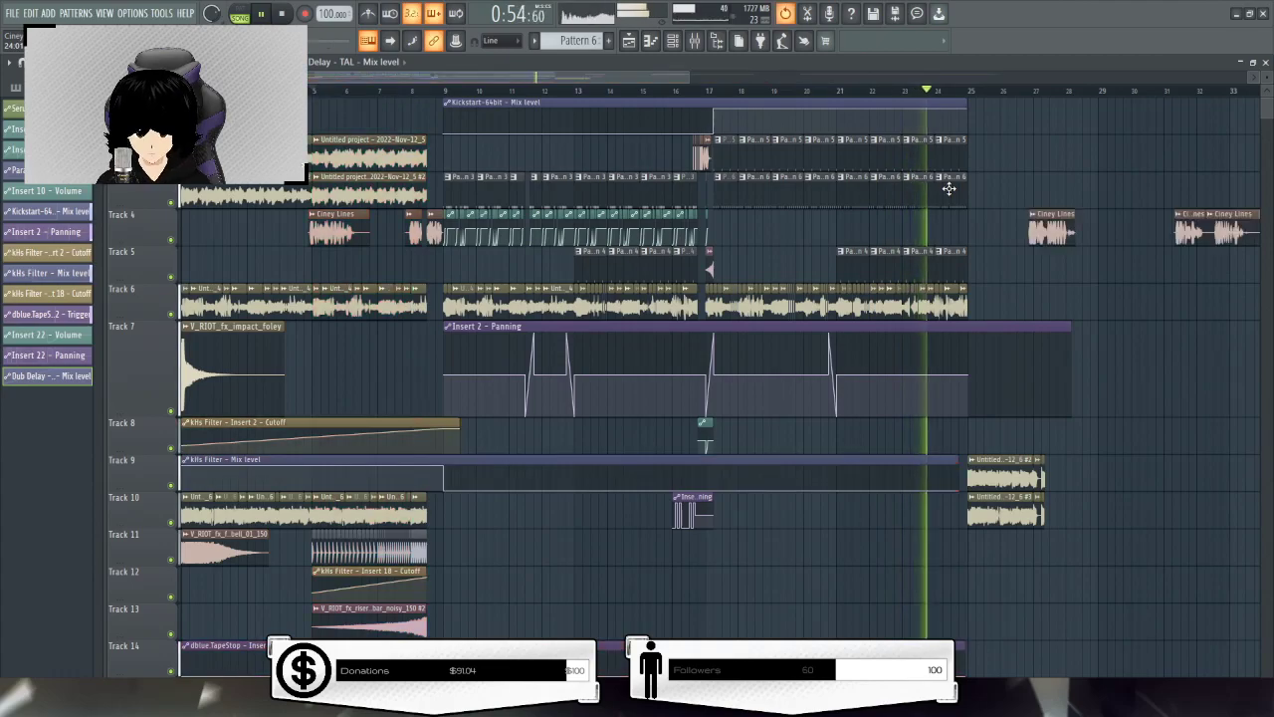
Stop playback and undo the recent playlist edits back to the state with the Ciney Lines clip at bar 25 on Track 4
{"action": "key", "text": "ctrl+z"}
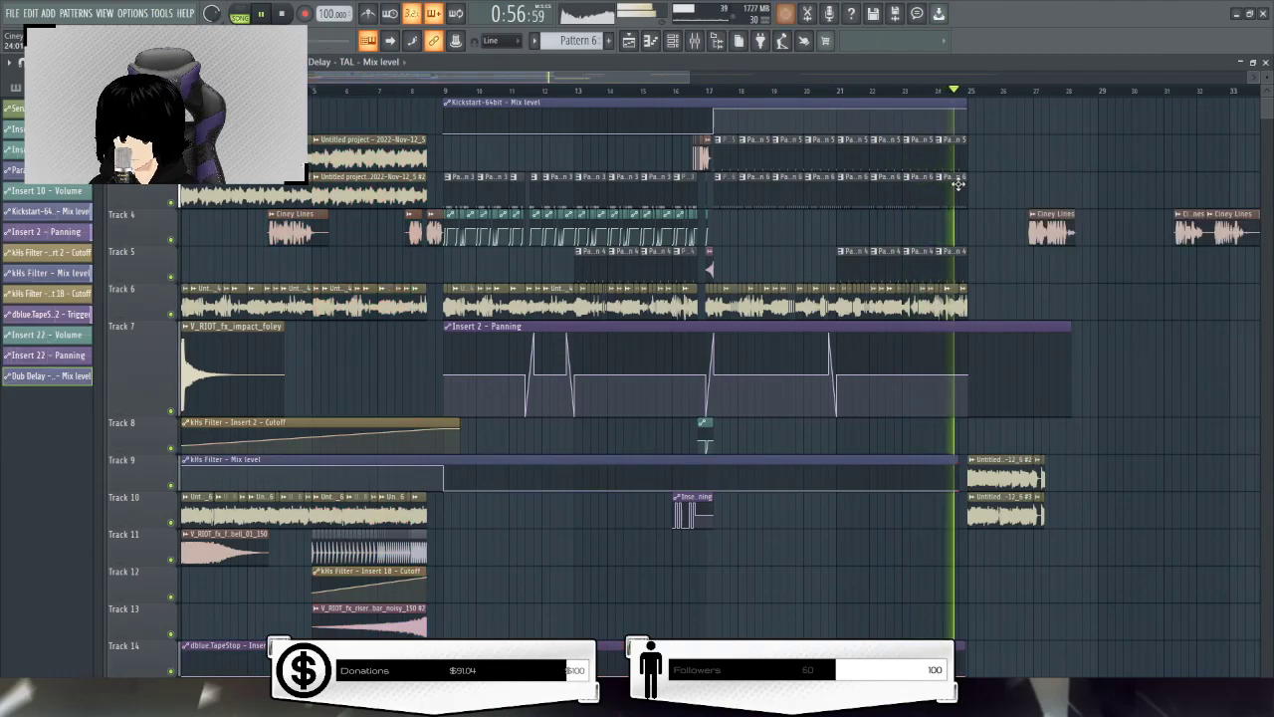
{"action": "key", "text": "ctrl+z"}
{"action": "key", "text": "ctrl+z"}
{"action": "key", "text": "ctrl+z"}
{"action": "key", "text": "space"}
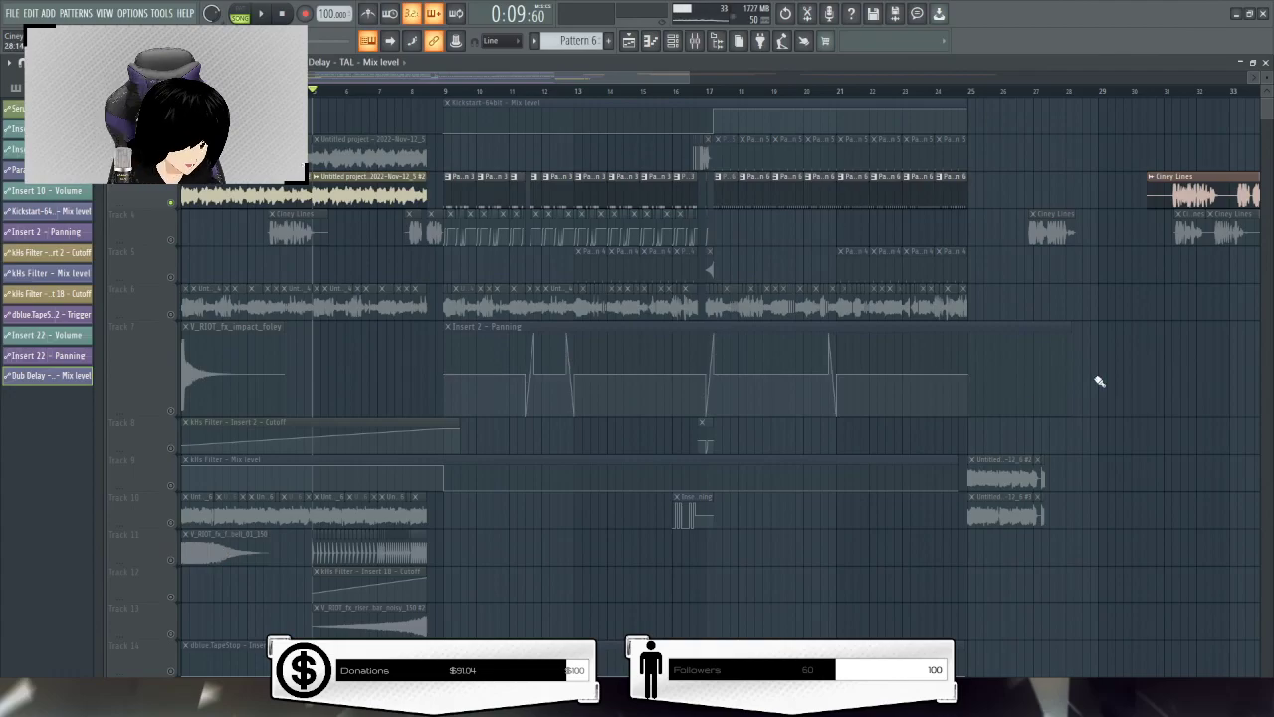
{"action": "key", "text": "ctrl+z"}
{"action": "key", "text": "ctrl+z"}
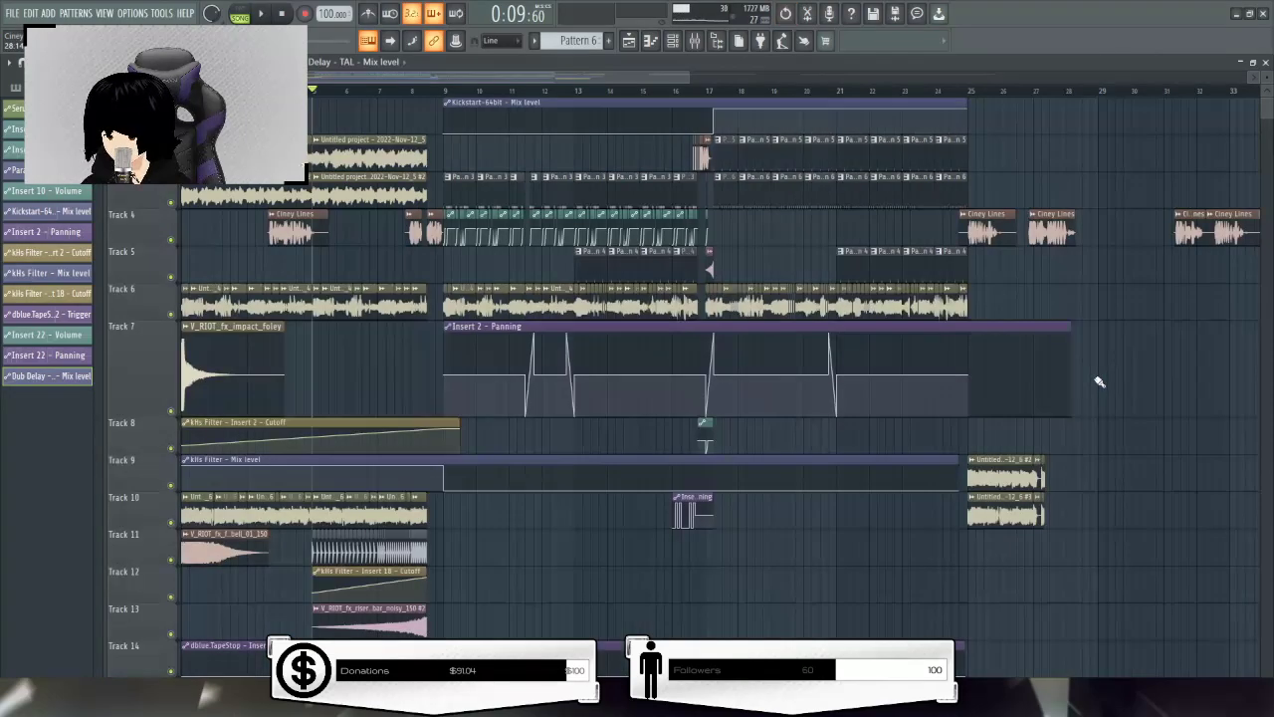
Delete all the leftover Ciney Lines clips after bar 28 from Track 4
{"action": "scroll", "coordinate": [902, 92], "scroll_direction": "down", "scroll_amount": 3}
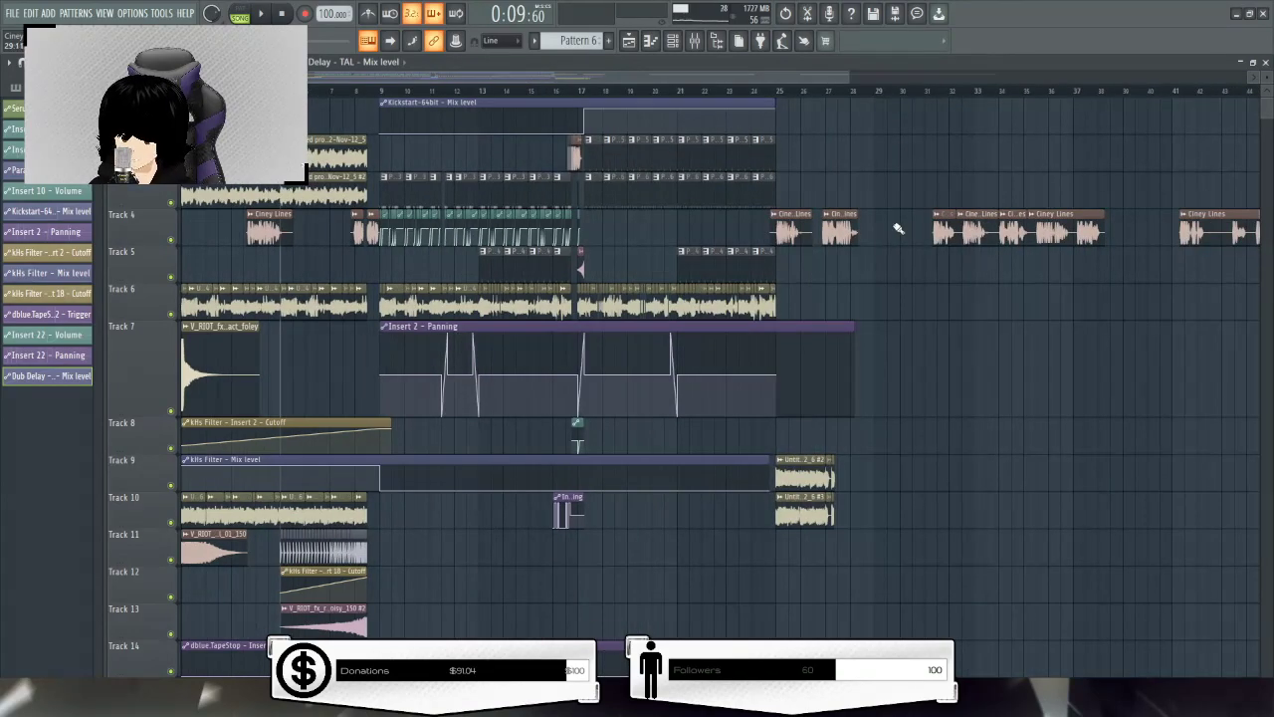
{"action": "key", "text": "ctrl+z"}
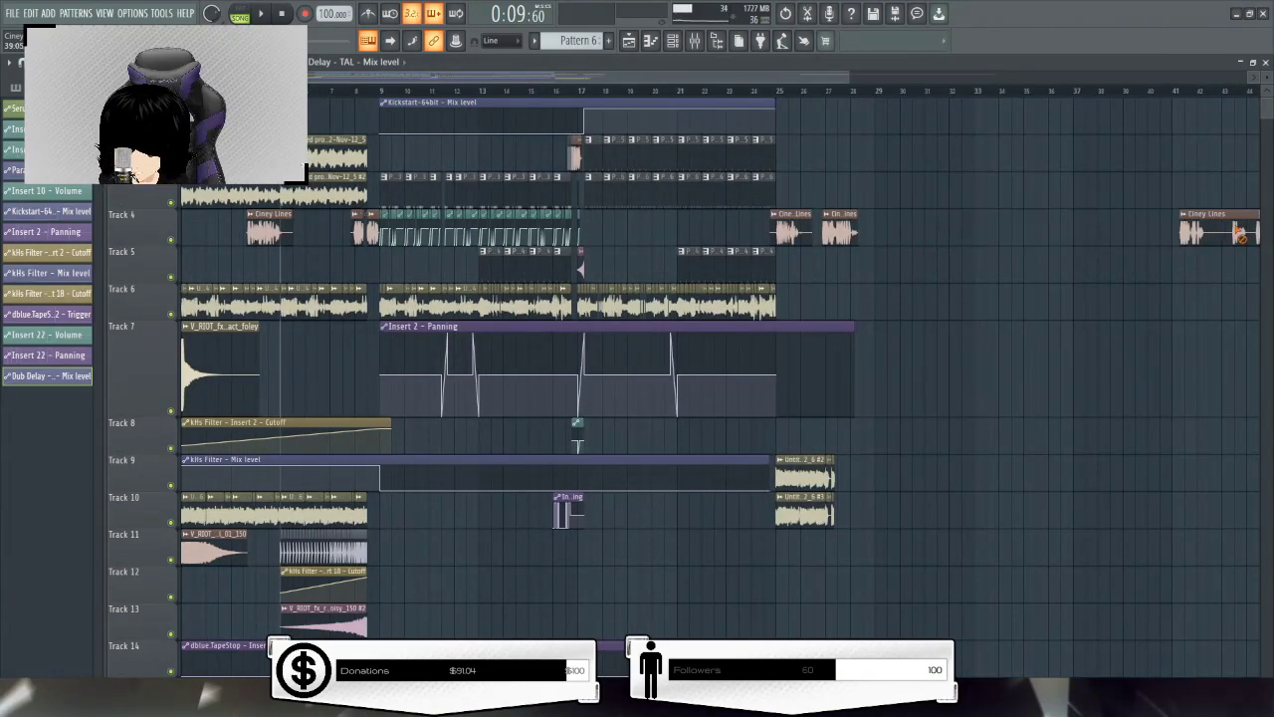
{"action": "key", "text": "ctrl+z"}
{"action": "scroll", "coordinate": [851, 129], "scroll_direction": "right", "scroll_amount": 4}
{"action": "right_click", "coordinate": [1040, 231]}
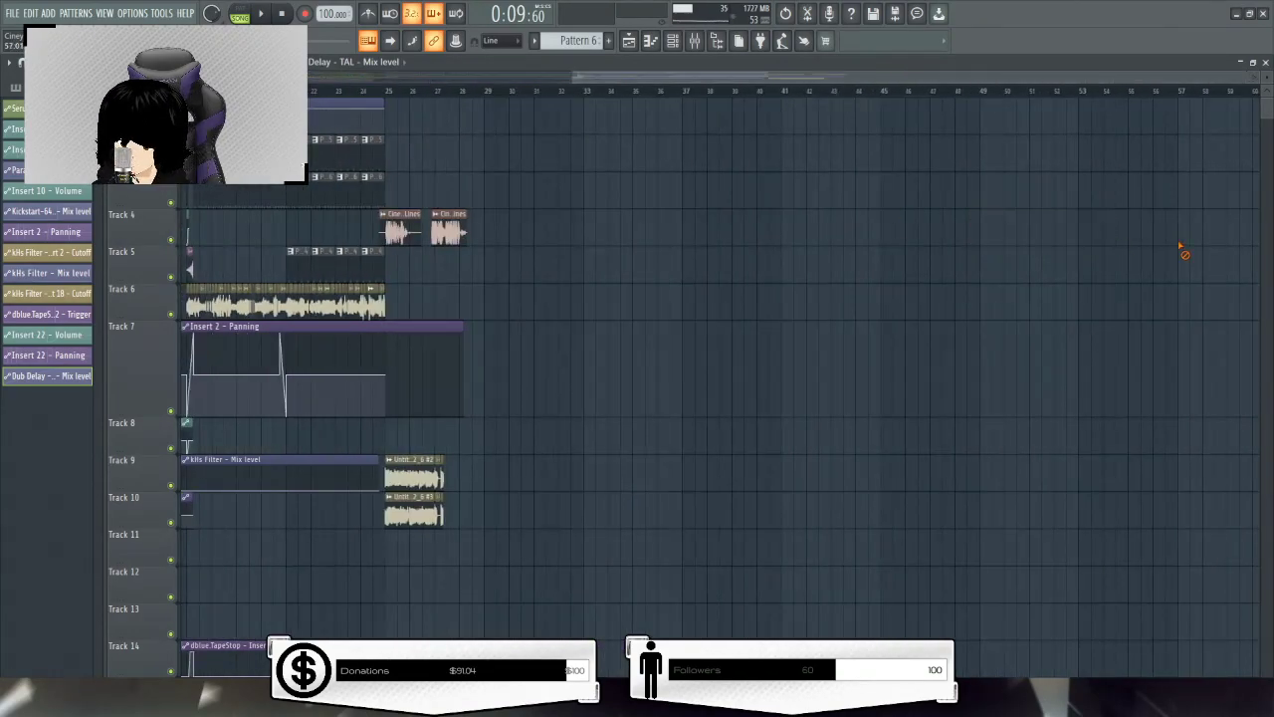
Move the first Ciney Lines clip on Track 4 so that its vocal starts at bar 5
{"action": "scroll", "coordinate": [953, 96], "scroll_direction": "left", "scroll_amount": 6}
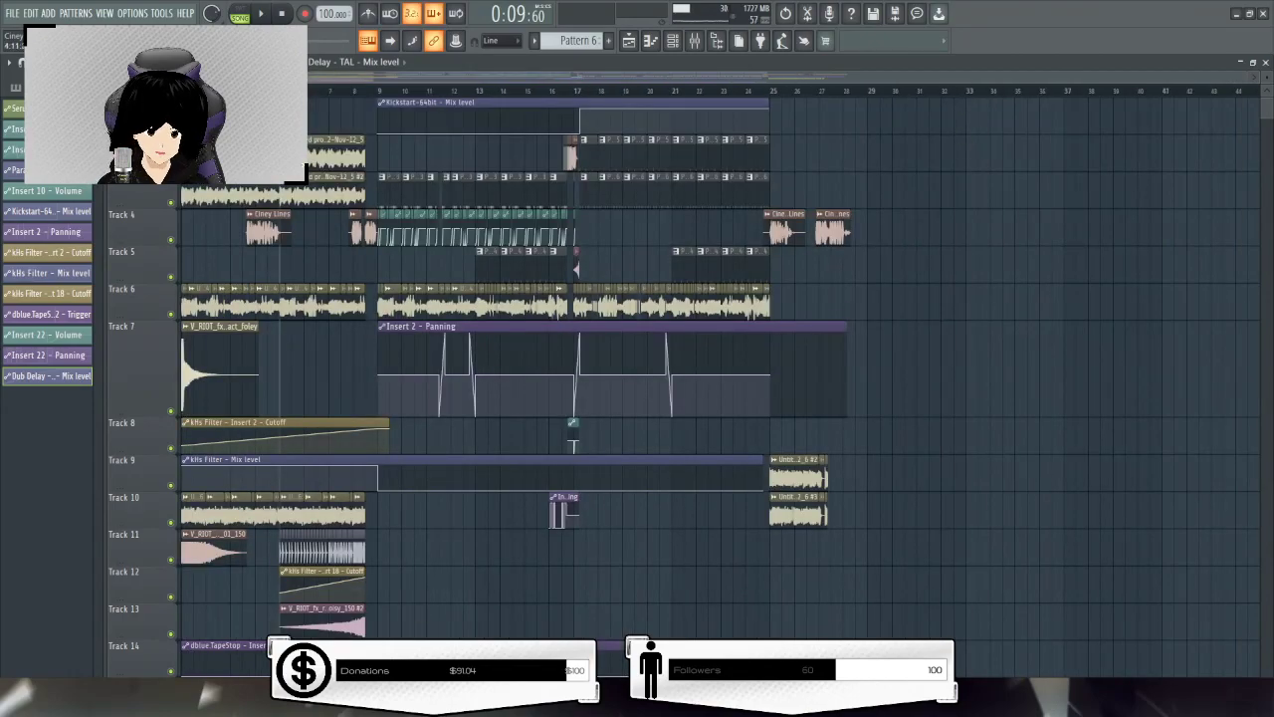
{"action": "scroll", "coordinate": [267, 219], "scroll_direction": "up", "scroll_amount": 4}
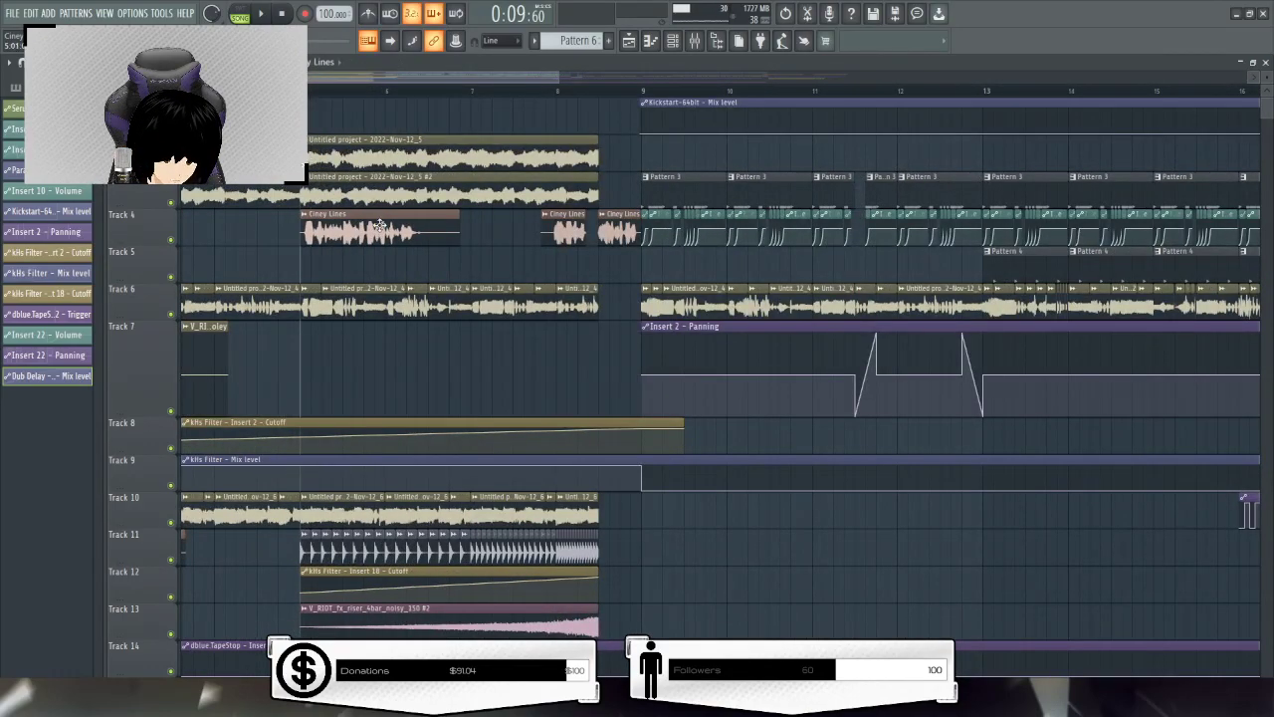
{"action": "scroll", "coordinate": [380, 223], "scroll_direction": "up", "scroll_amount": 6}
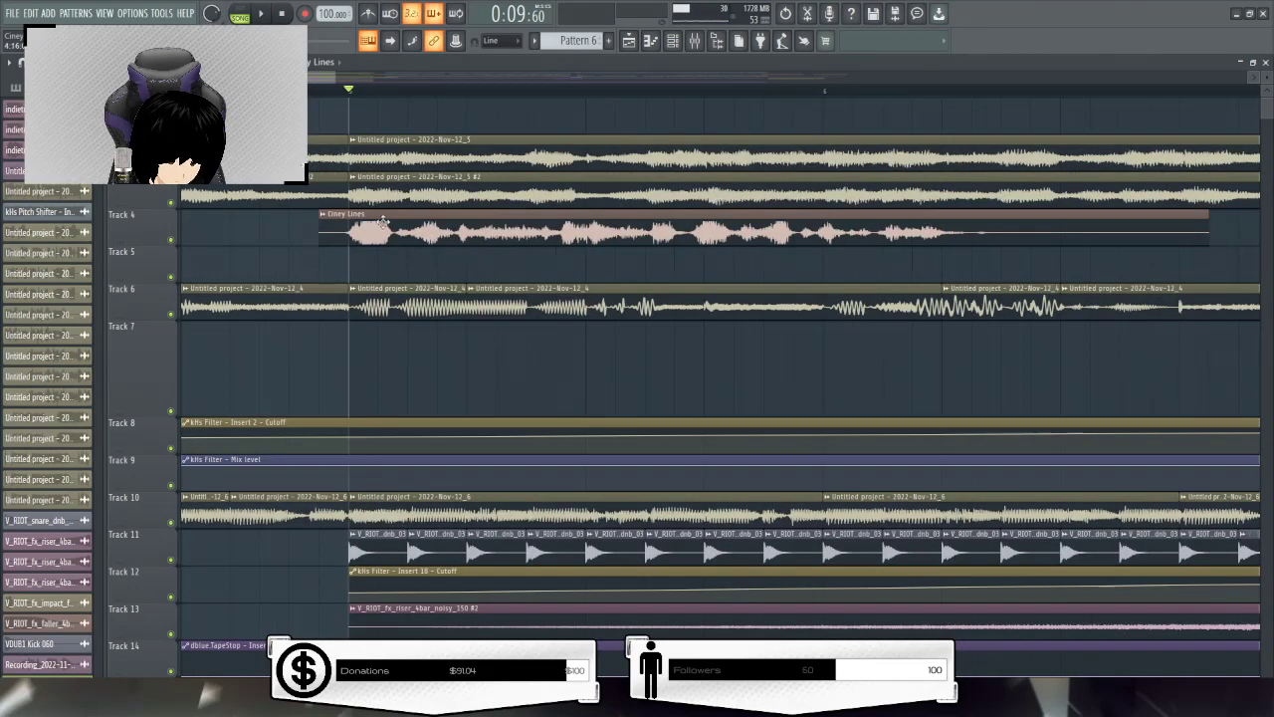
Create an automation clip for the Dub Delay - TAL mix level on mixer Insert 23, spanning bars 5 to 8
{"action": "left_click", "coordinate": [696, 39]}
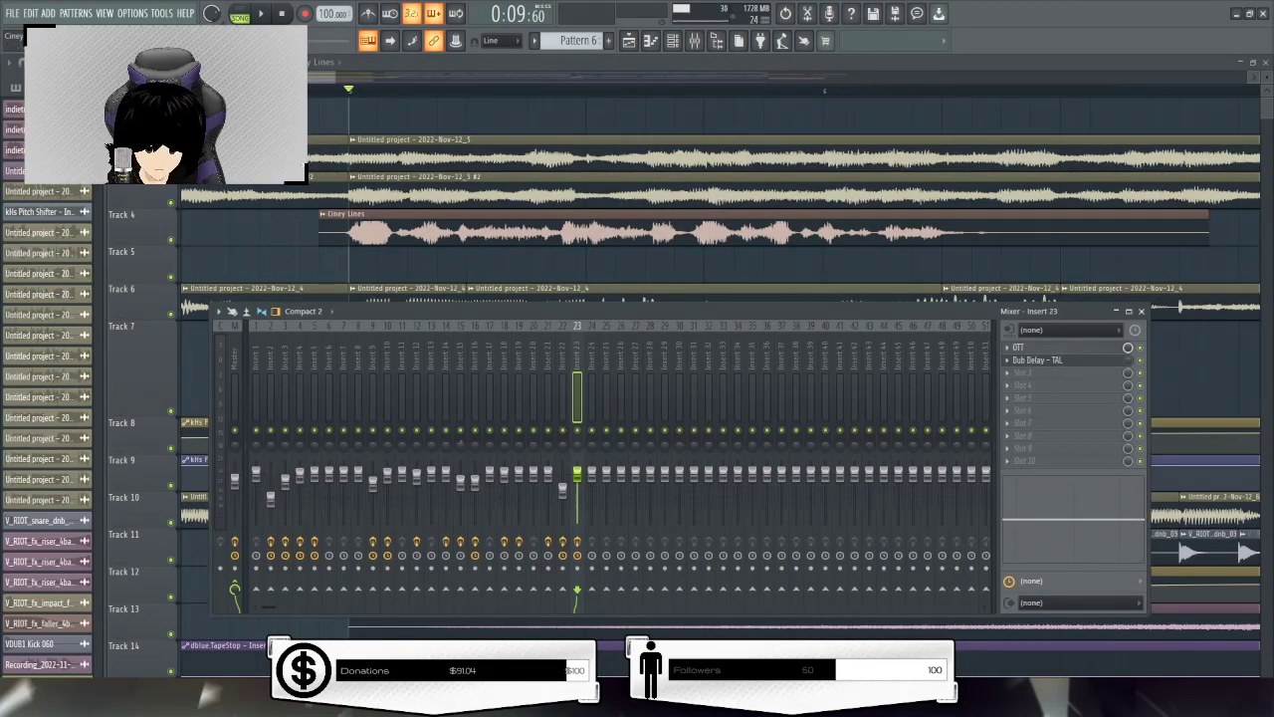
{"action": "key", "text": "F9"}
{"action": "left_click_drag", "start_coordinate": [350, 94], "coordinate": [1044, 95]}
{"action": "scroll", "coordinate": [1046, 96], "scroll_direction": "down", "scroll_amount": 3}
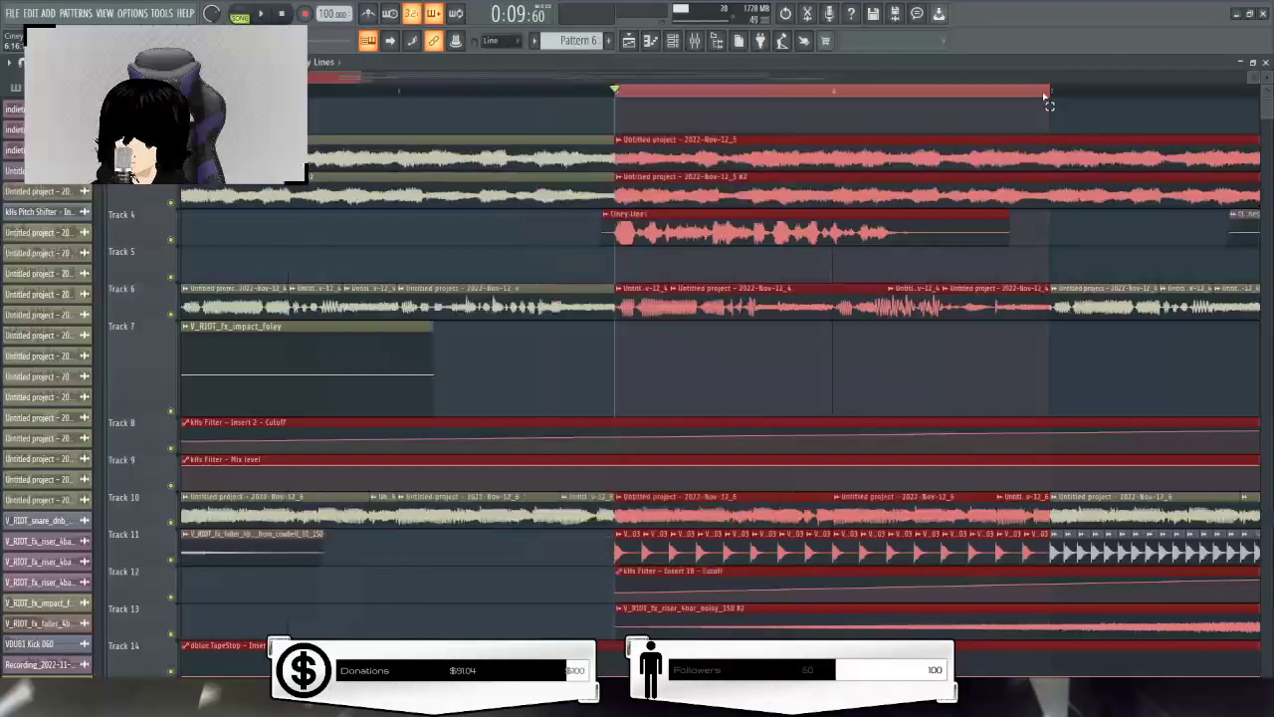
{"action": "mouse_move", "coordinate": [307, 77]}
{"action": "left_mouse_down"}
{"action": "mouse_move", "coordinate": [383, 77]}
{"action": "mouse_move", "coordinate": [328, 79]}
{"action": "left_mouse_up"}
{"action": "scroll", "coordinate": [343, 87], "scroll_direction": "down", "scroll_amount": 1}
{"action": "left_click_drag", "start_coordinate": [255, 93], "coordinate": [665, 103]}
{"action": "left_click", "coordinate": [693, 41]}
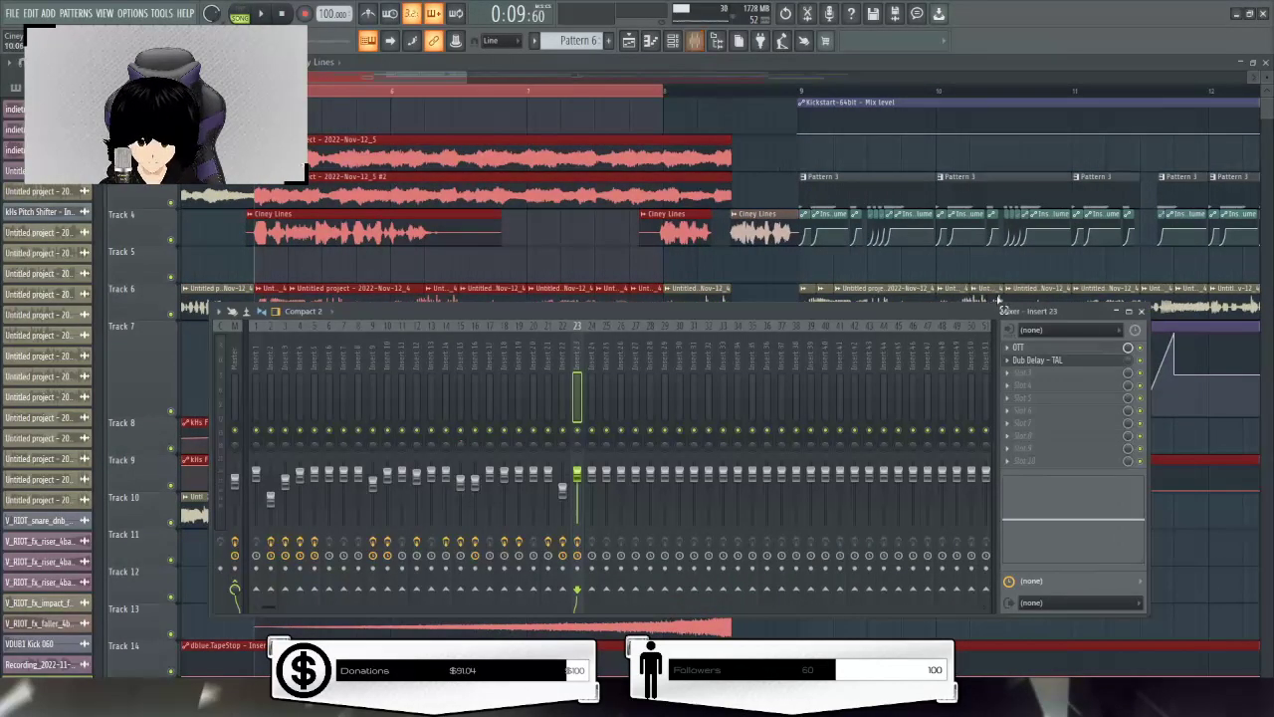
{"action": "right_click", "coordinate": [1129, 360]}
{"action": "left_click", "coordinate": [1155, 460]}
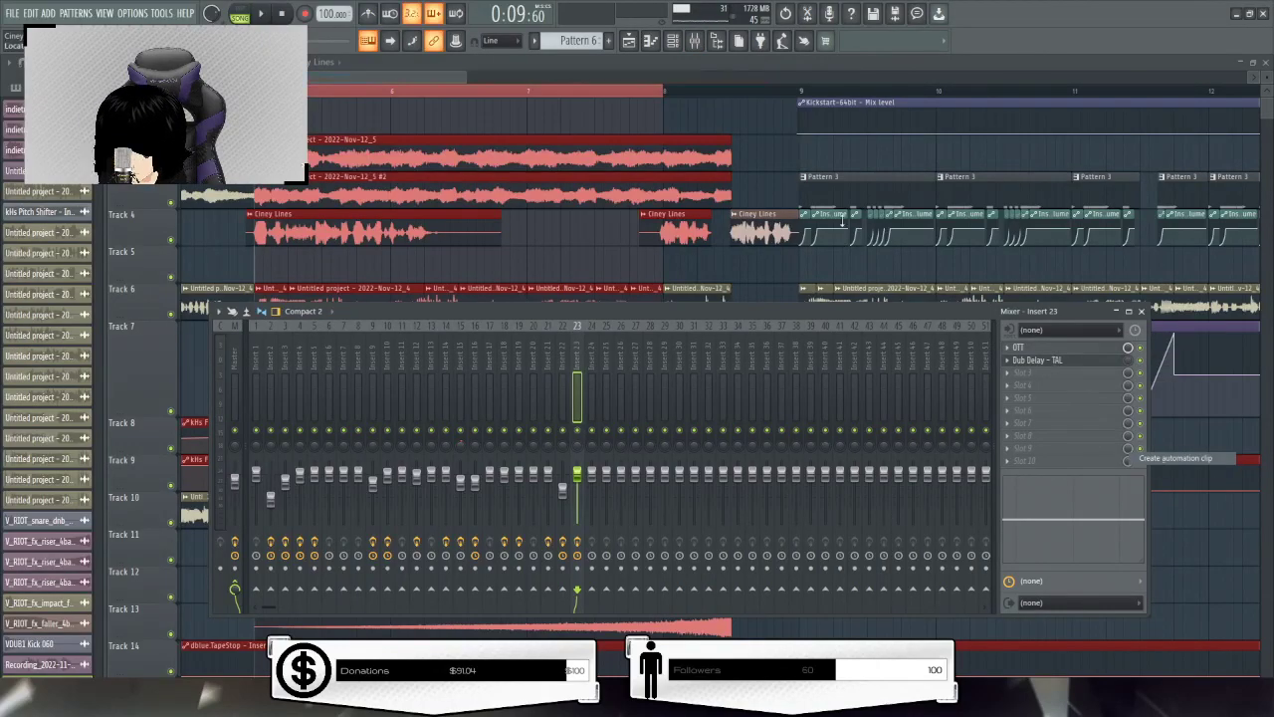
{"action": "key", "text": "F9"}
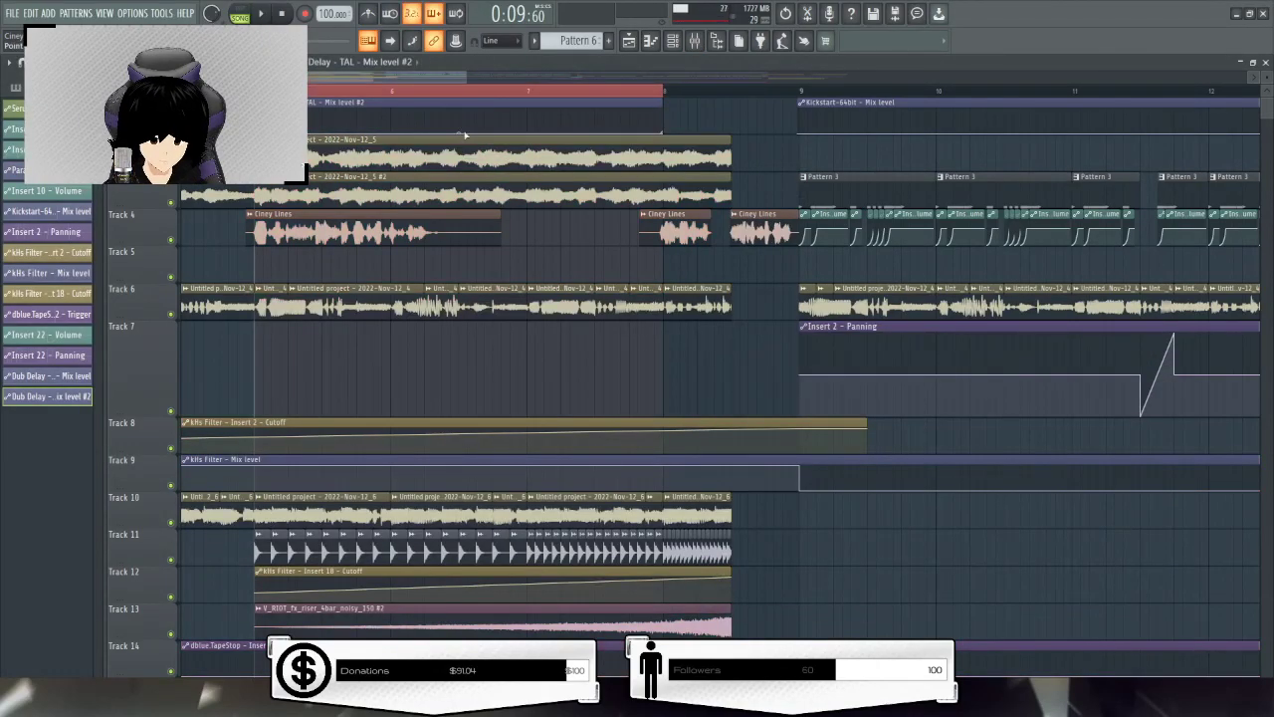
Shape the Dub Delay mix automation to rise until bar 7 and drop at bar 8, and audition it with only Tracks 1 and 4 active
{"action": "left_click_drag", "start_coordinate": [465, 134], "coordinate": [531, 107]}
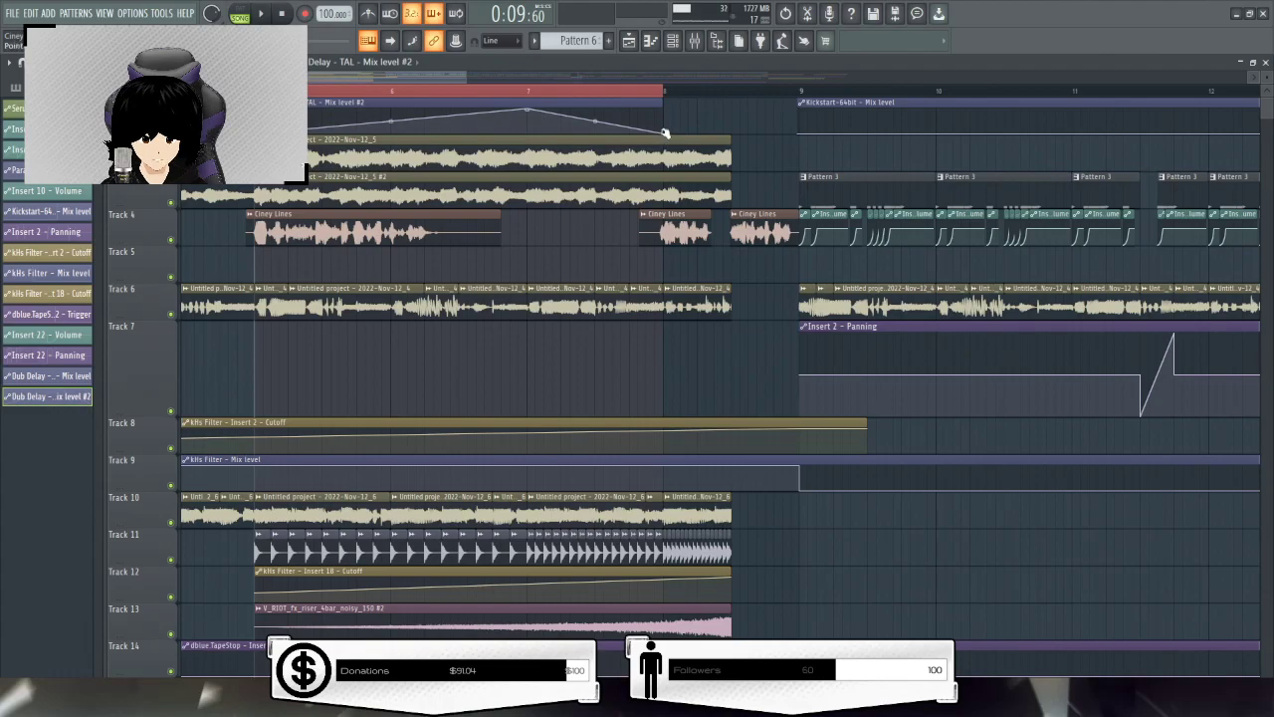
{"action": "left_click_drag", "start_coordinate": [664, 102], "coordinate": [681, 120]}
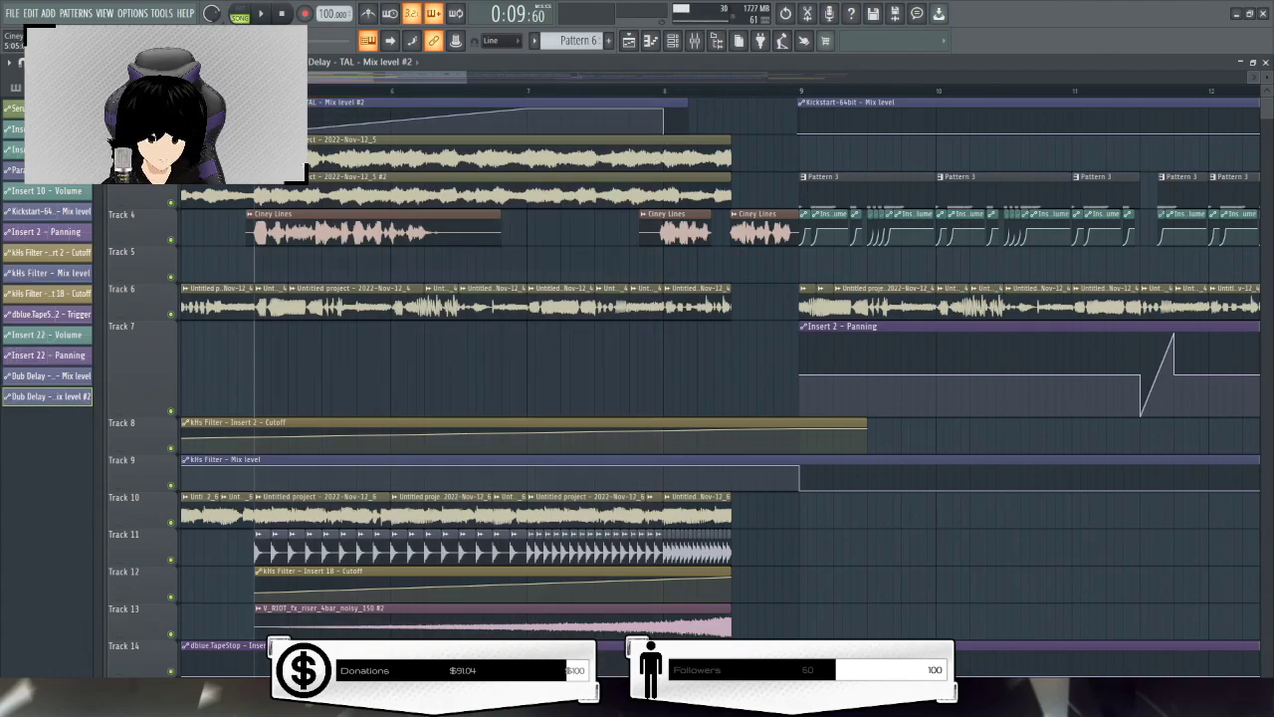
{"action": "key", "text": "space"}
{"action": "key", "text": "space"}
{"action": "right_click", "coordinate": [175, 241]}
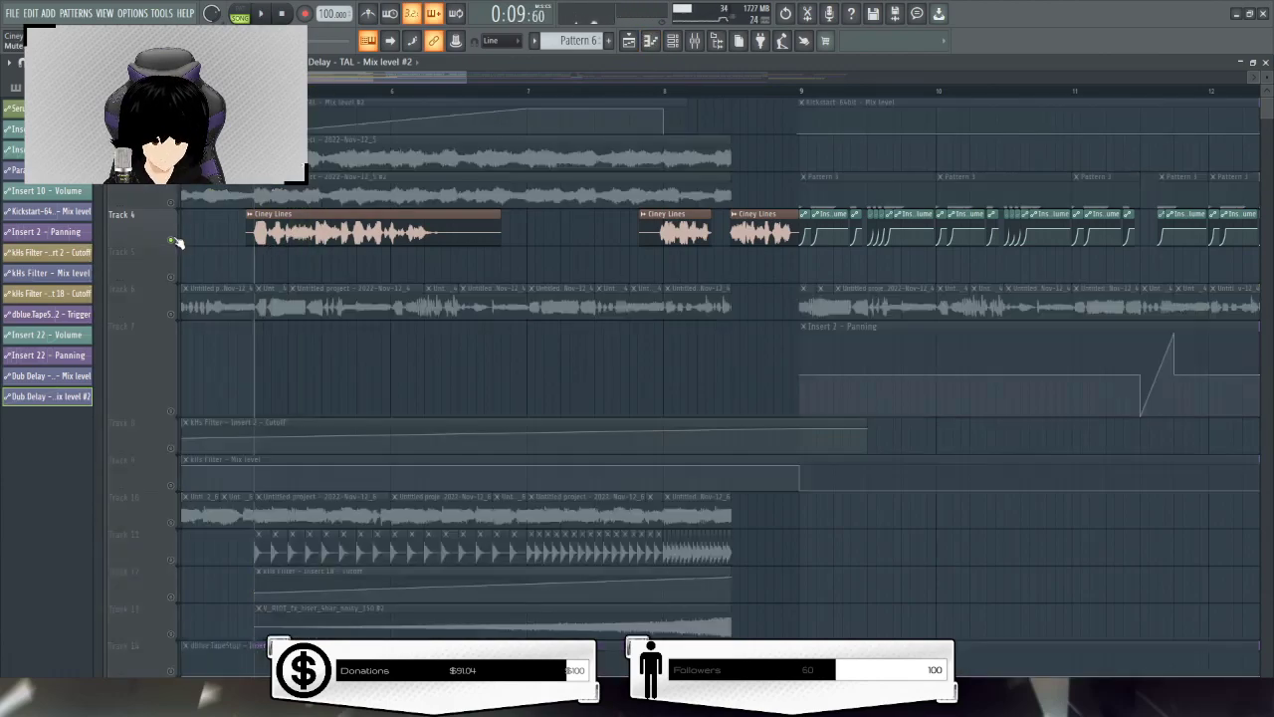
{"action": "left_click", "coordinate": [171, 127]}
{"action": "key", "text": "space"}
Load Fruity Parametric EQ 2 into the slot after Dub Delay - TAL on mixer Insert 23
{"action": "left_click", "coordinate": [695, 41]}
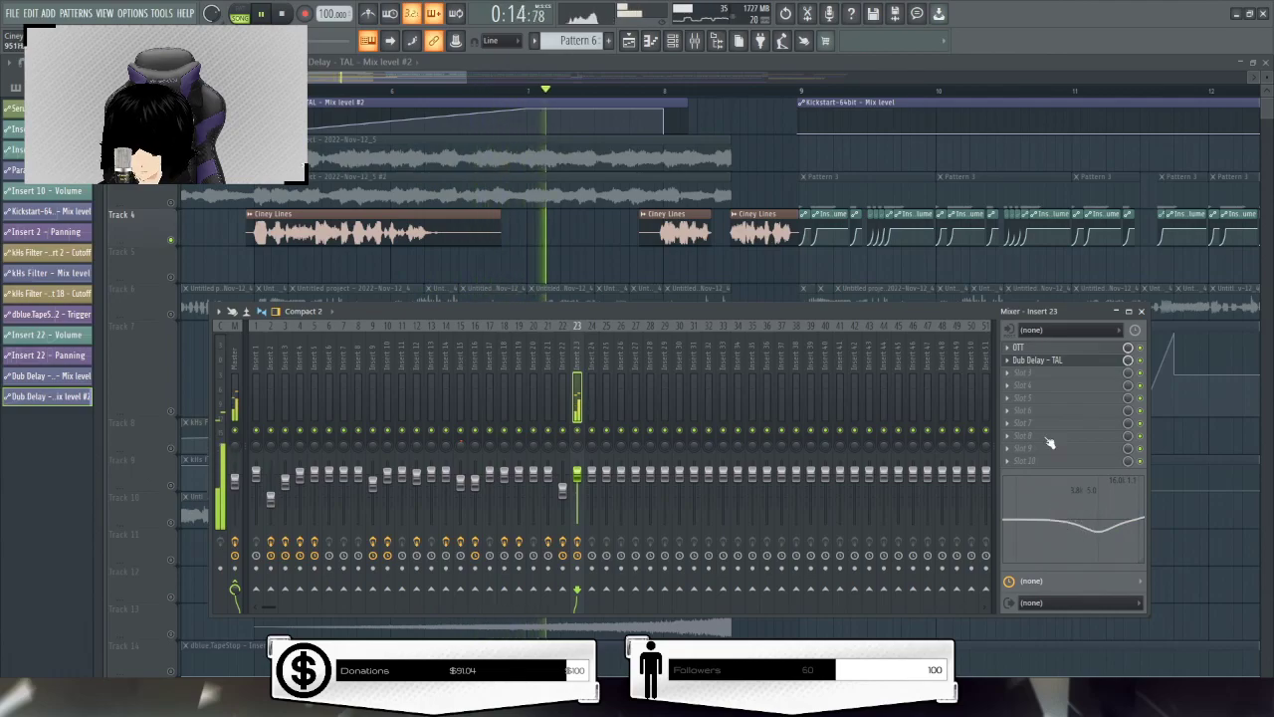
{"action": "left_click", "coordinate": [1020, 376]}
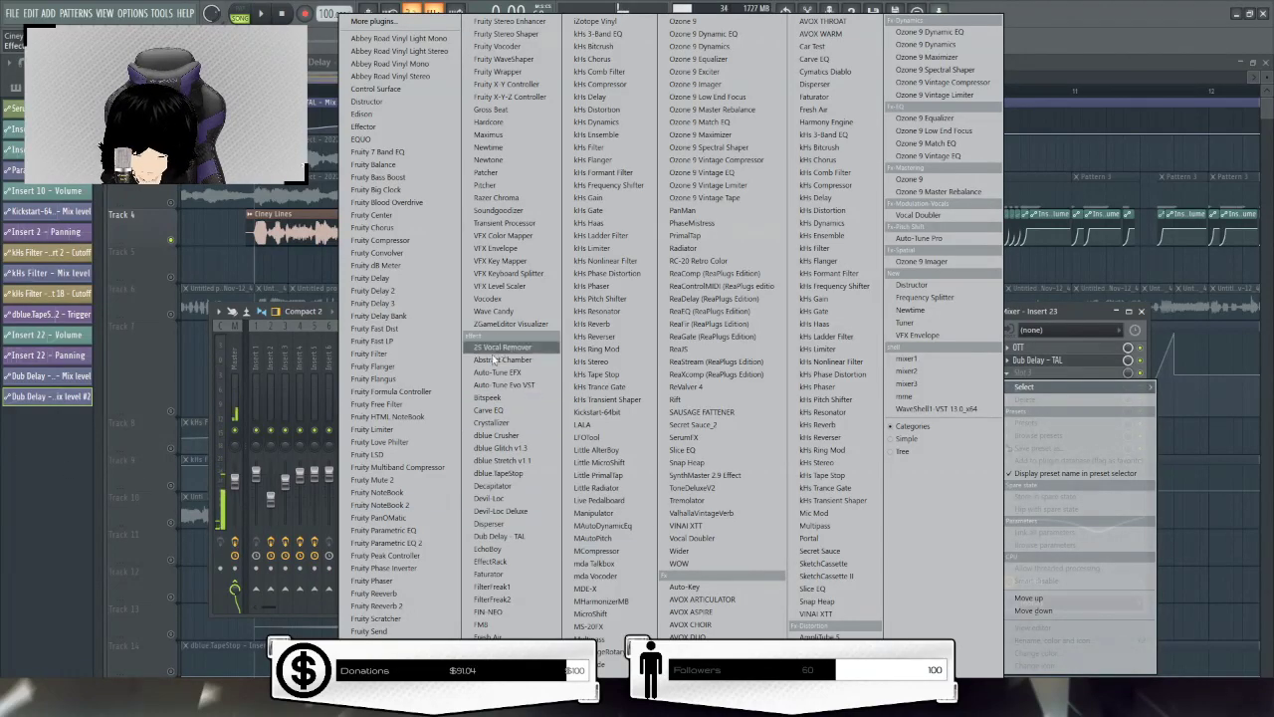
{"action": "left_click", "coordinate": [416, 543]}
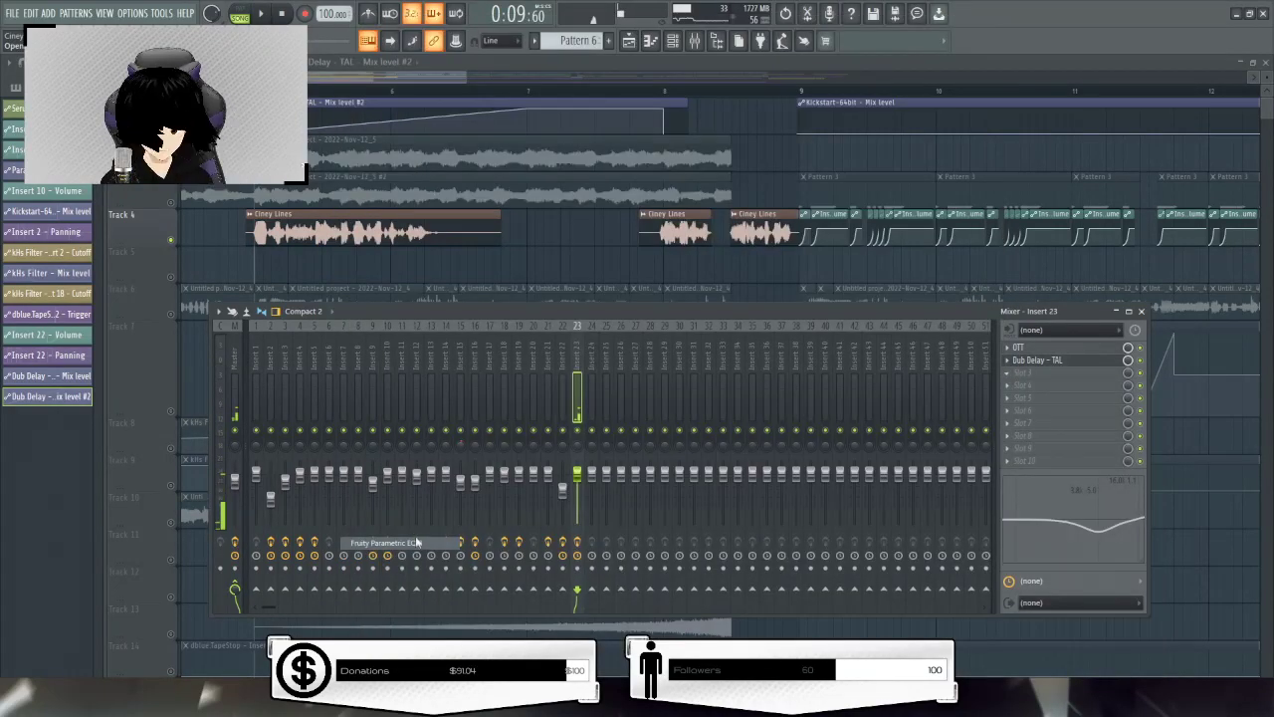
{"action": "left_click_drag", "start_coordinate": [227, 153], "coordinate": [766, 154]}
{"action": "mouse_move", "coordinate": [805, 265]}
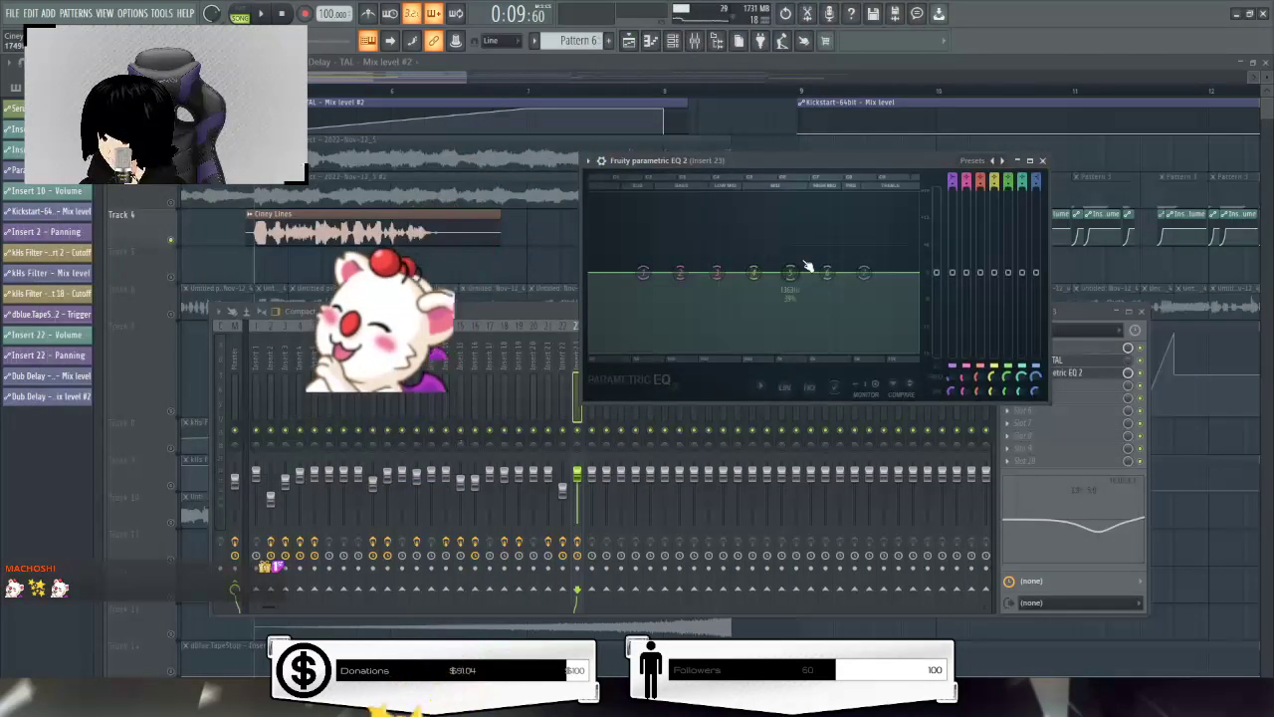
Shape the vocal EQ during playback by cutting bands 4 and 5 and raising bands 6 and 7
{"action": "left_click_drag", "start_coordinate": [786, 272], "coordinate": [799, 302]}
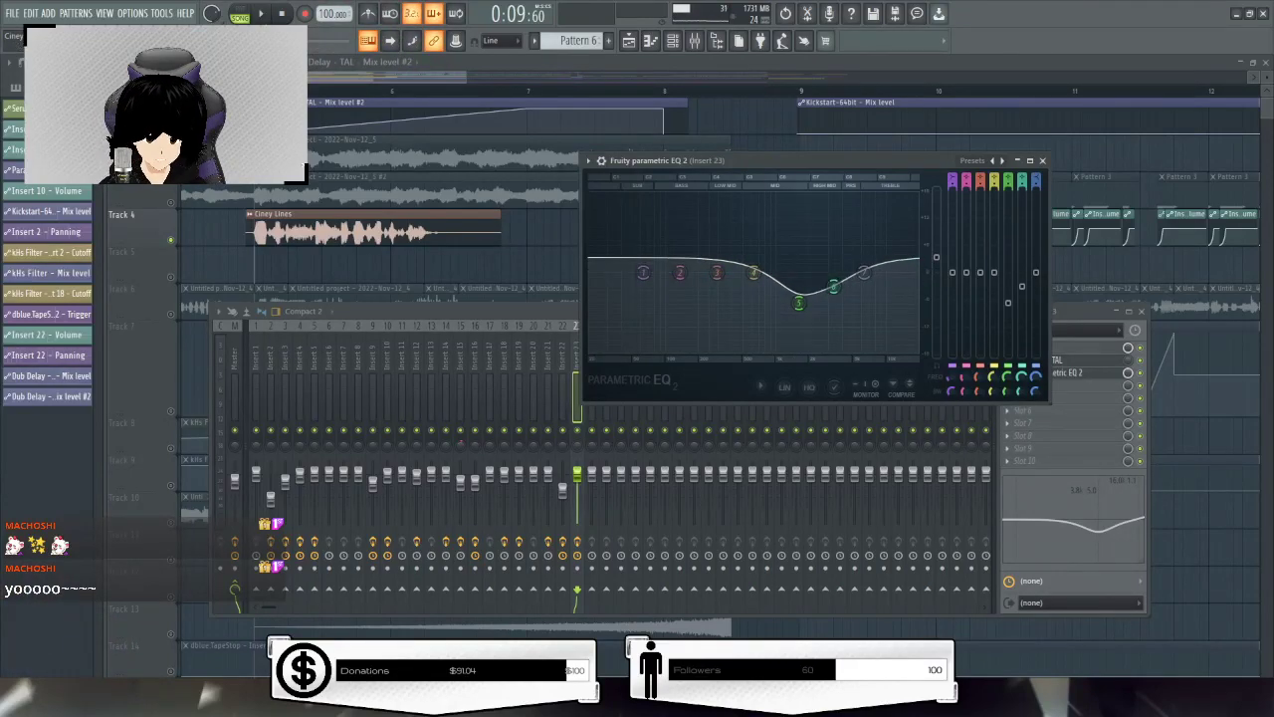
{"action": "key", "text": "space"}
{"action": "mouse_move", "coordinate": [804, 306]}
{"action": "left_click_drag", "start_coordinate": [752, 274], "coordinate": [734, 291]}
{"action": "left_click_drag", "start_coordinate": [834, 287], "coordinate": [845, 263]}
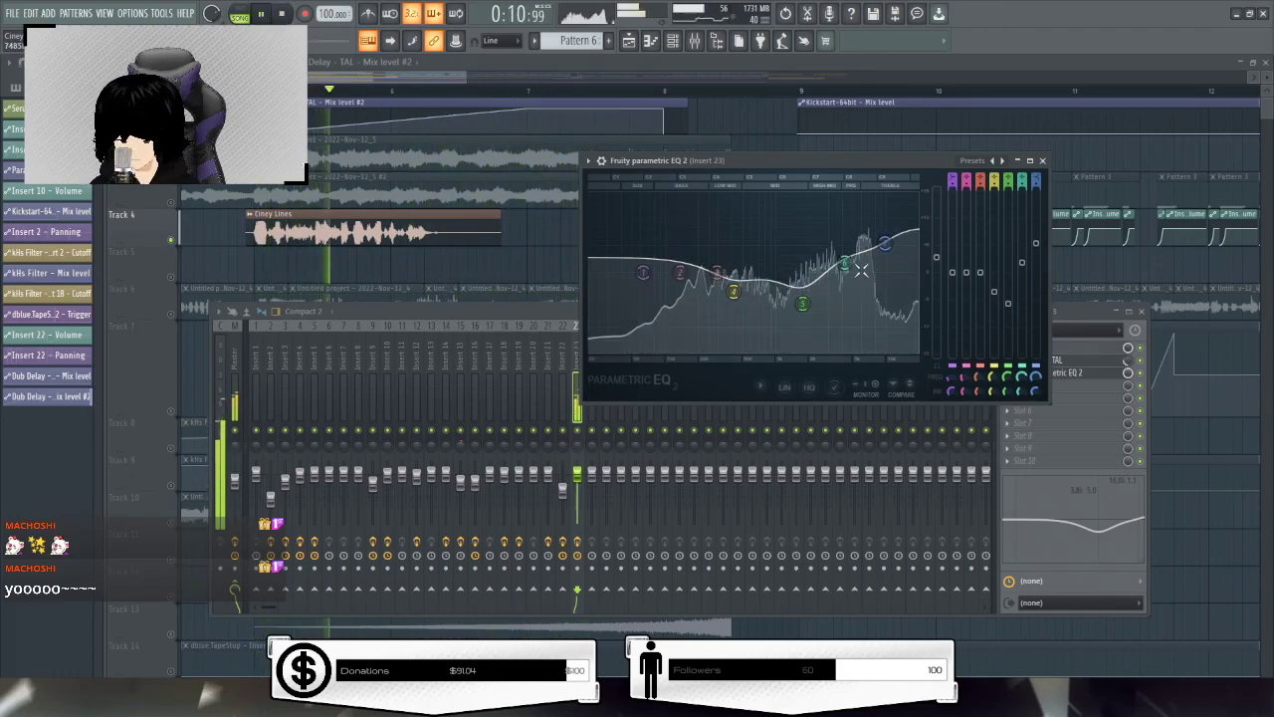
{"action": "mouse_move", "coordinate": [809, 305]}
{"action": "left_click", "coordinate": [1043, 160]}
{"action": "key", "text": "space"}
Add the kHs Haas effect after the EQ on Insert 23 and unsolo Track 4
{"action": "left_click", "coordinate": [1015, 387]}
{"action": "mouse_move", "coordinate": [1028, 400]}
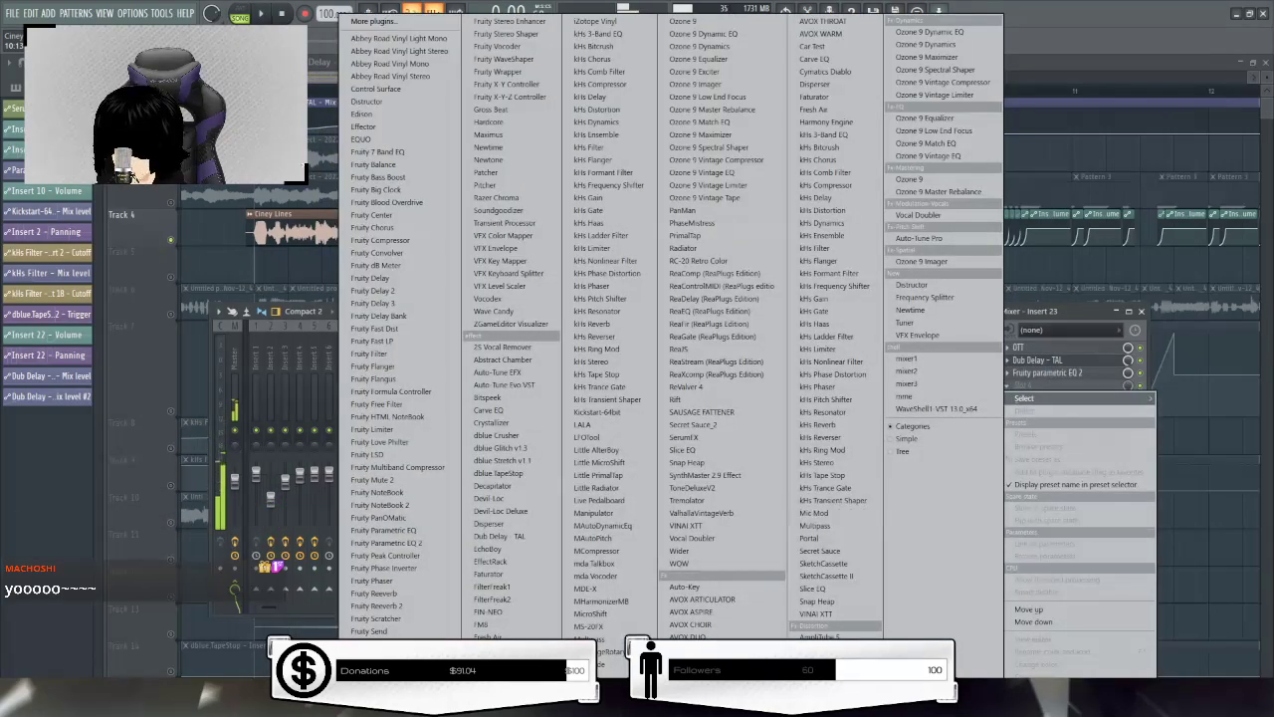
{"action": "left_click", "coordinate": [822, 325]}
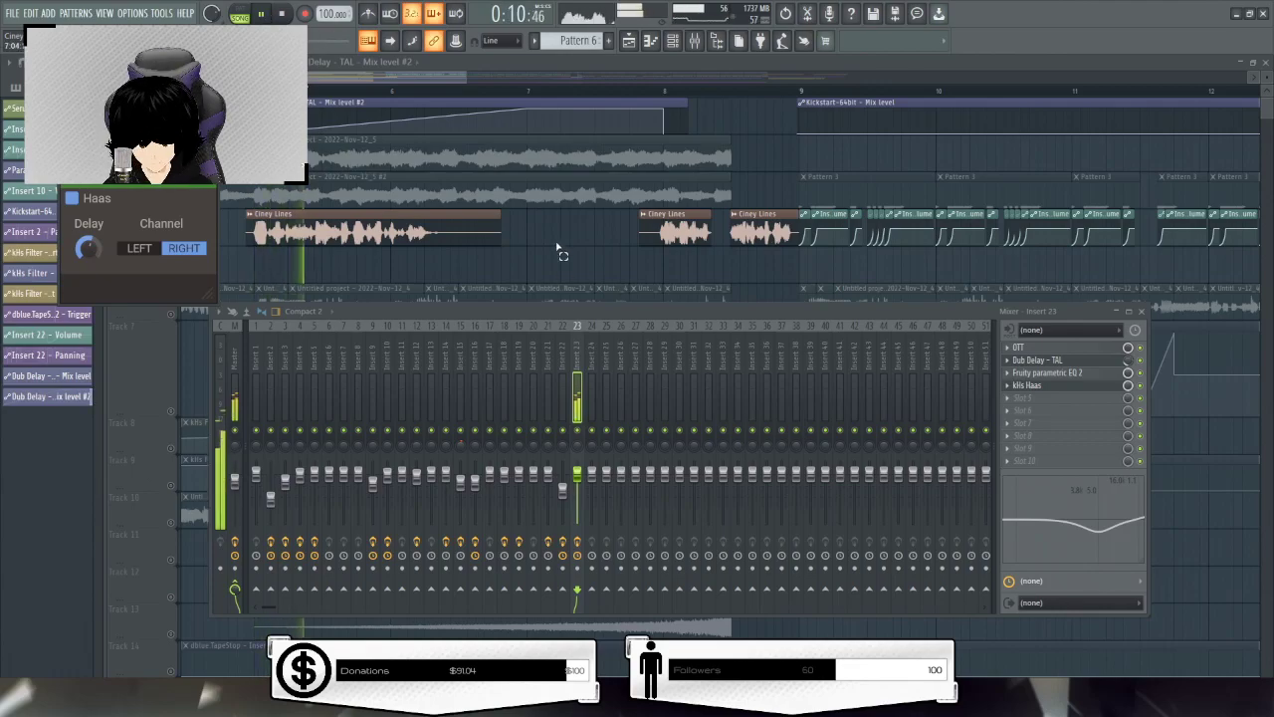
{"action": "left_click", "coordinate": [562, 276]}
{"action": "right_click", "coordinate": [171, 240]}
{"action": "right_click", "coordinate": [172, 240]}
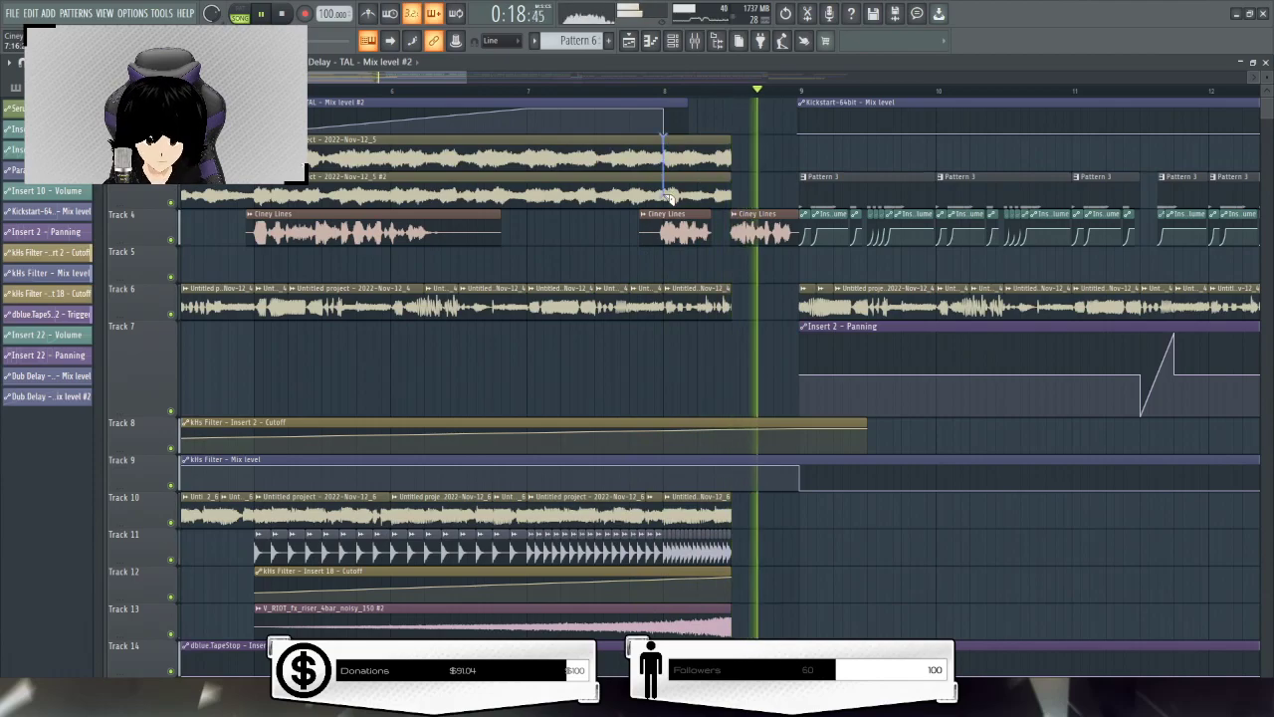
Slice off and delete the audio after bar 8 on Tracks 2, 3, 6 and 10, leaving a gap before the drop
{"action": "right_click", "coordinate": [690, 157]}
{"action": "right_click", "coordinate": [711, 185]}
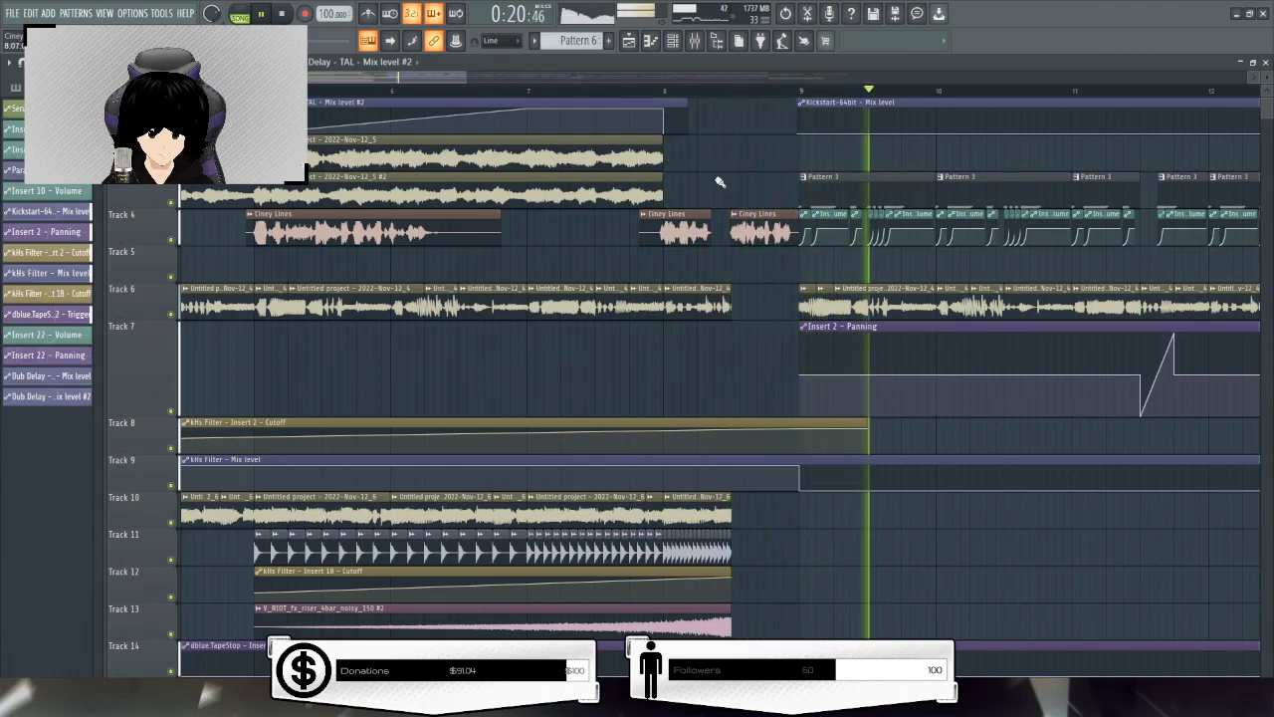
{"action": "right_click", "coordinate": [707, 304]}
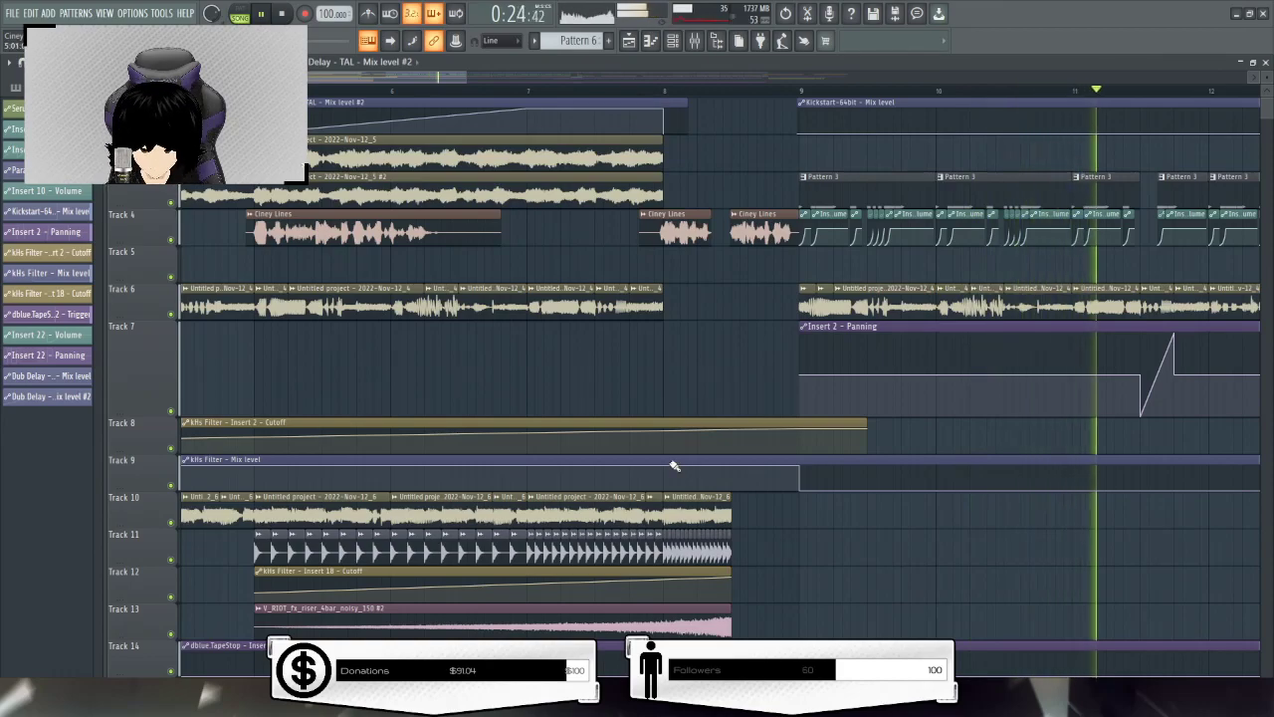
{"action": "right_click", "coordinate": [695, 503]}
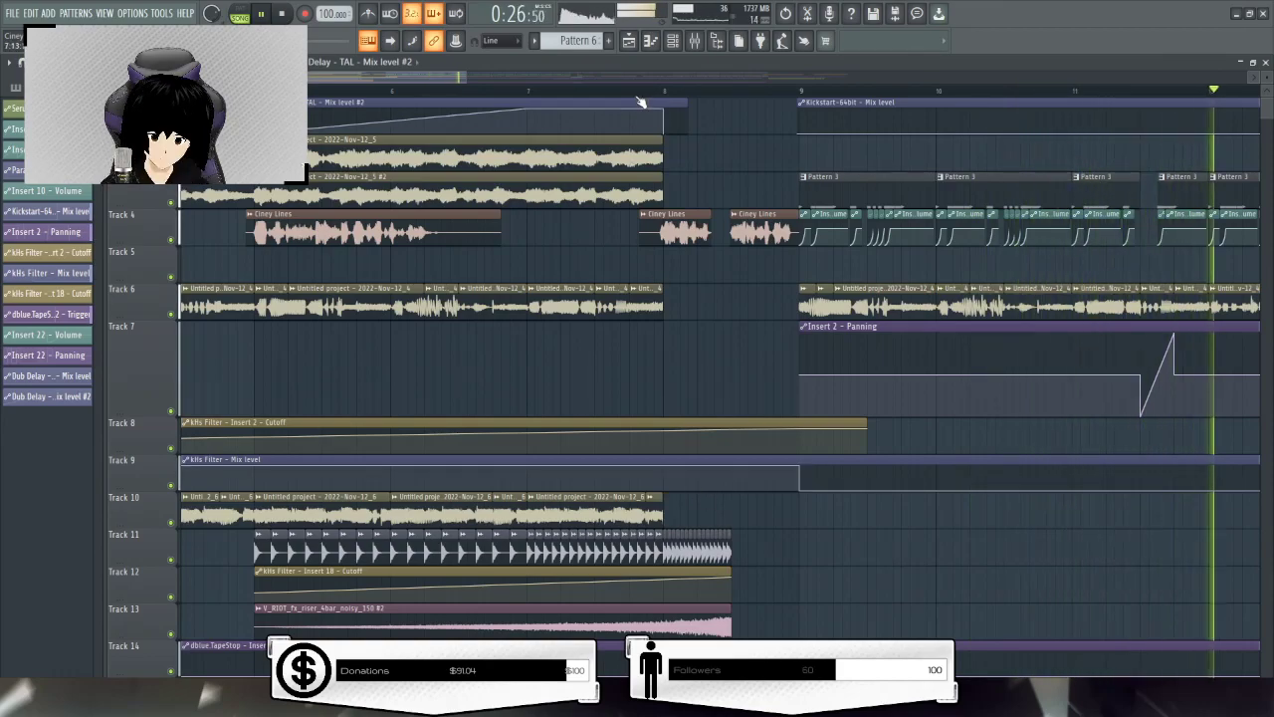
Listen to the transition from bar 16 into bar 18 and examine the clips and automation around bar 17
{"action": "scroll", "coordinate": [640, 95], "scroll_direction": "down", "scroll_amount": 5}
{"action": "left_click_drag", "start_coordinate": [550, 80], "coordinate": [562, 79]}
{"action": "scroll", "coordinate": [564, 84], "scroll_direction": "up", "scroll_amount": 5}
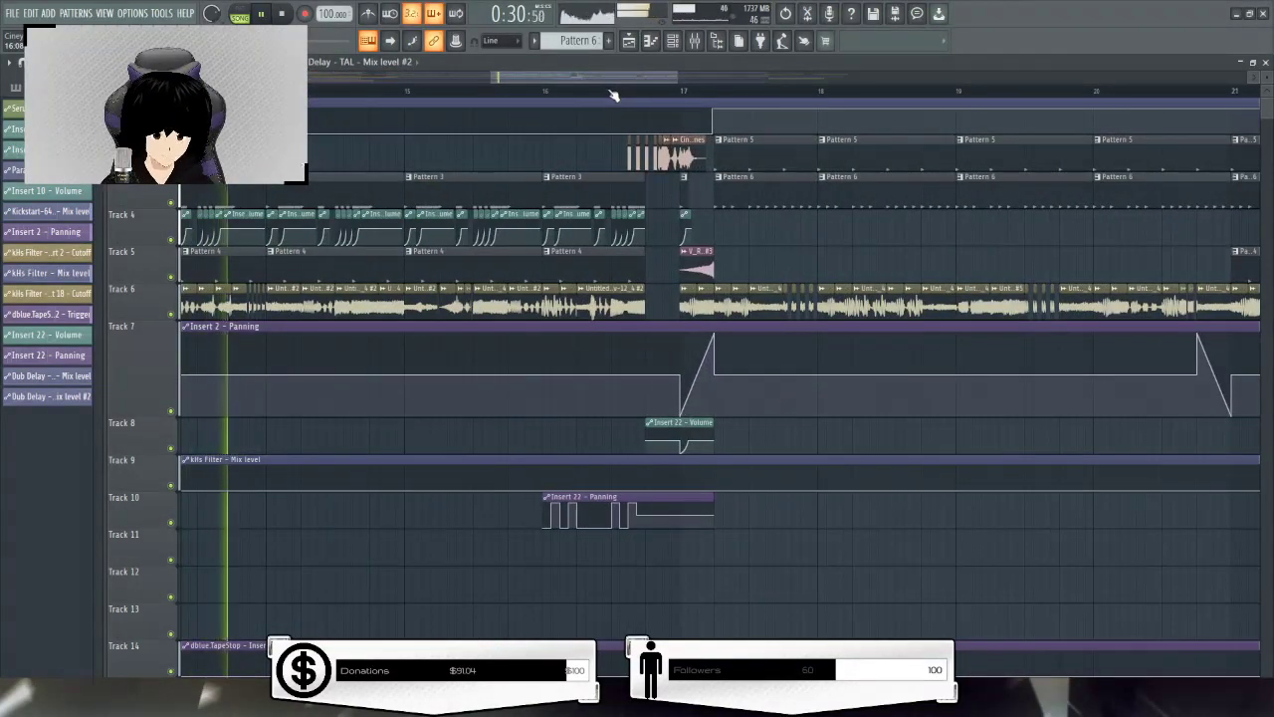
{"action": "left_click", "coordinate": [626, 91]}
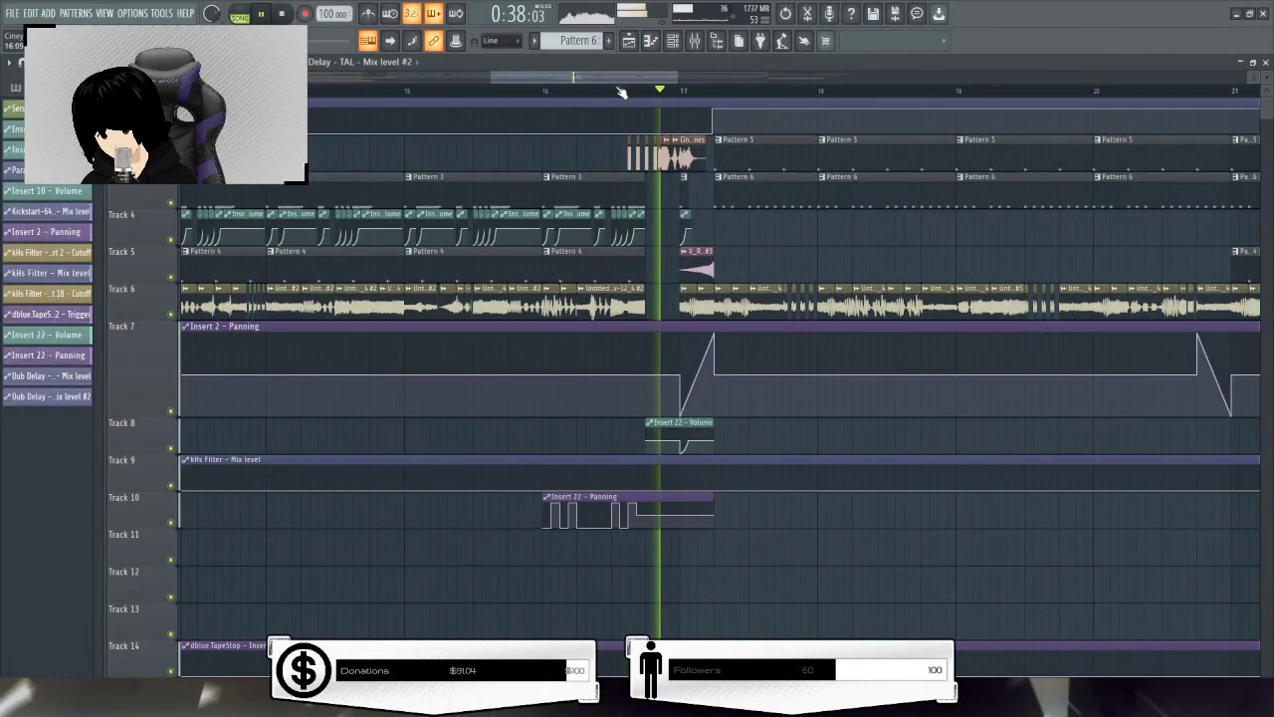
{"action": "key", "text": "space"}
{"action": "scroll", "coordinate": [546, 553], "scroll_direction": "down", "scroll_amount": 4}
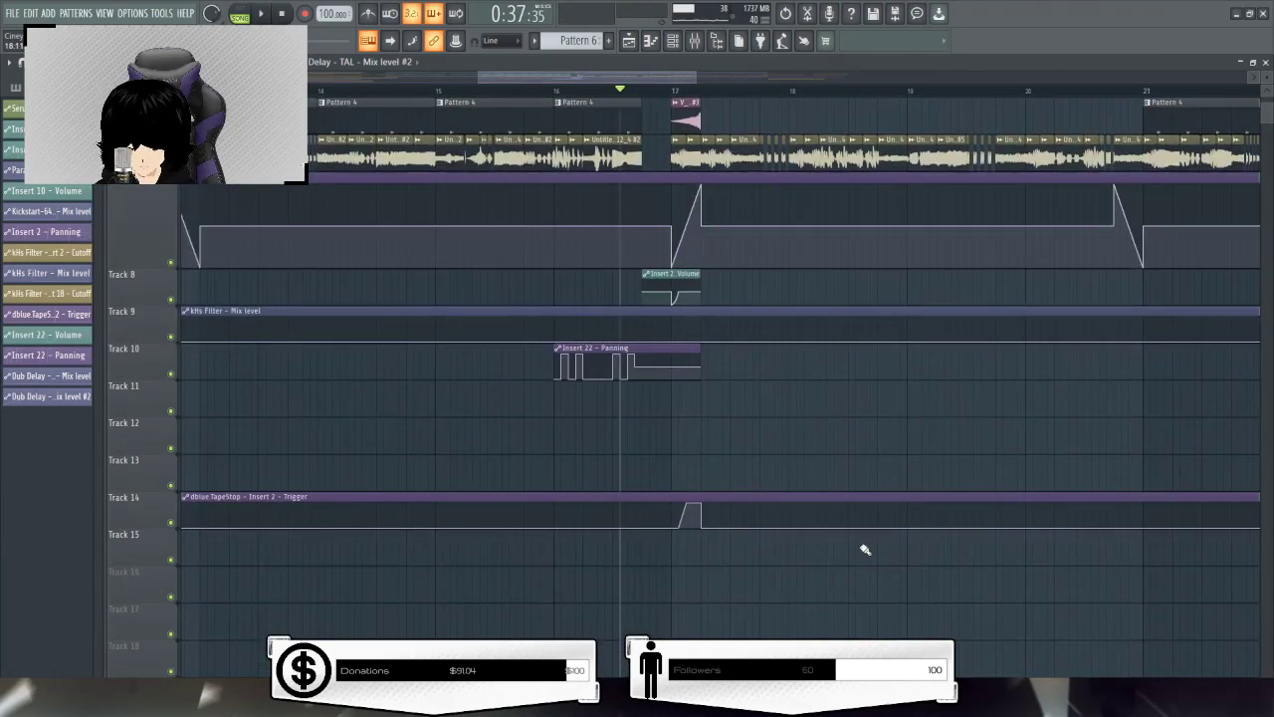
{"action": "scroll", "coordinate": [862, 547], "scroll_direction": "up", "scroll_amount": 4}
{"action": "key", "text": "space"}
{"action": "left_click_drag", "start_coordinate": [659, 79], "coordinate": [716, 78]}
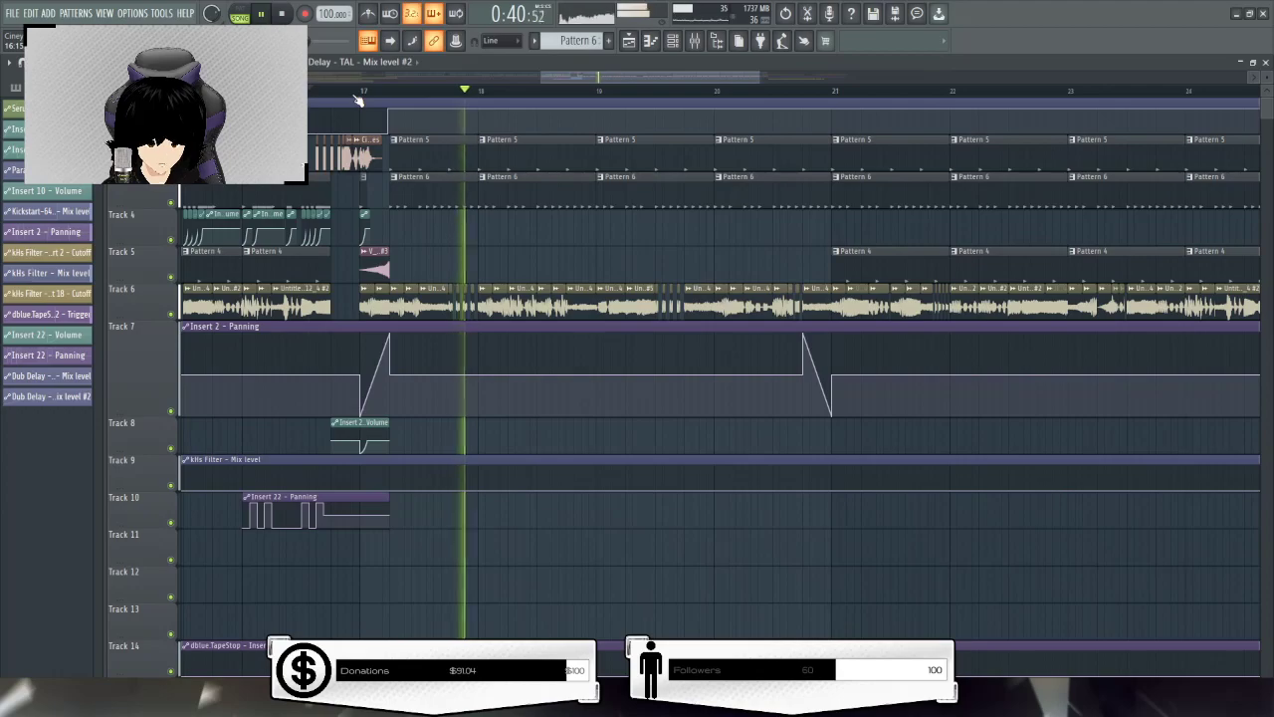
{"action": "key", "text": "space"}
Create a volume automation clip for mixer Insert 23 over the half-bar range centred on bar 17
{"action": "scroll", "coordinate": [360, 94], "scroll_direction": "up", "scroll_amount": 2}
{"action": "left_click", "coordinate": [367, 91]}
{"action": "scroll", "coordinate": [368, 91], "scroll_direction": "up", "scroll_amount": 2}
{"action": "left_click", "coordinate": [693, 42]}
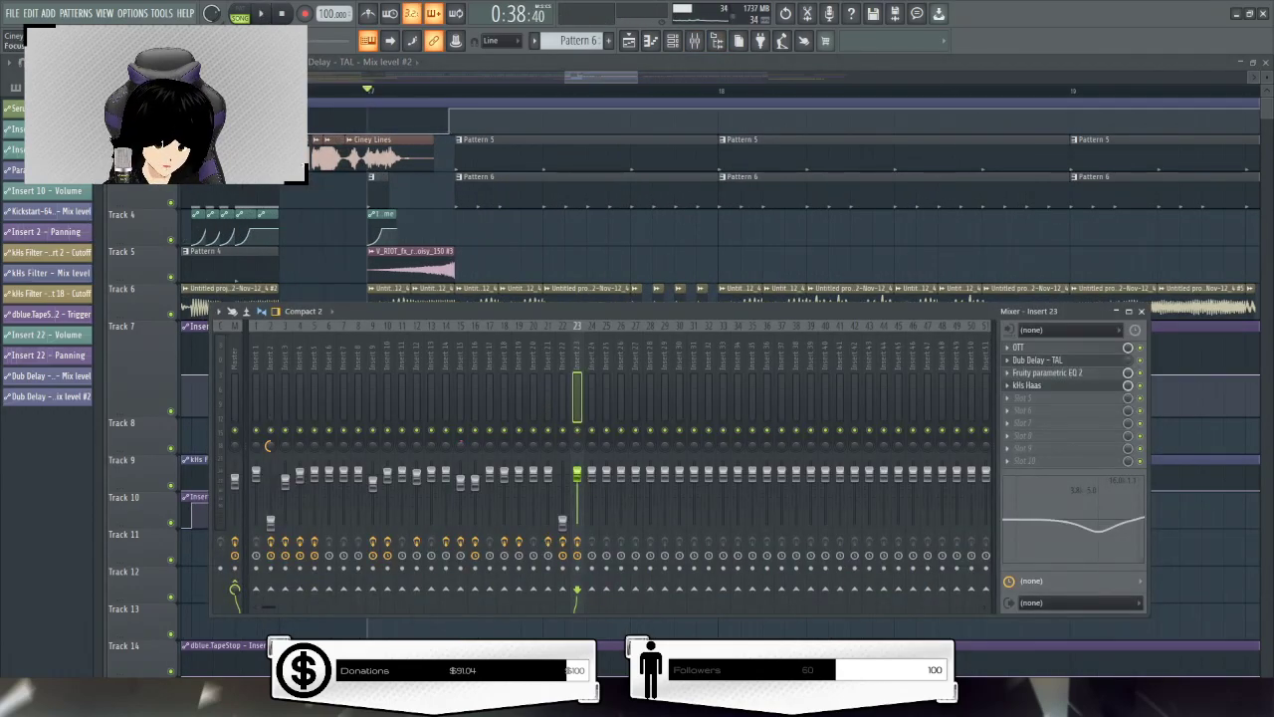
{"action": "key", "text": "F9"}
{"action": "left_click_drag", "start_coordinate": [282, 91], "coordinate": [461, 89]}
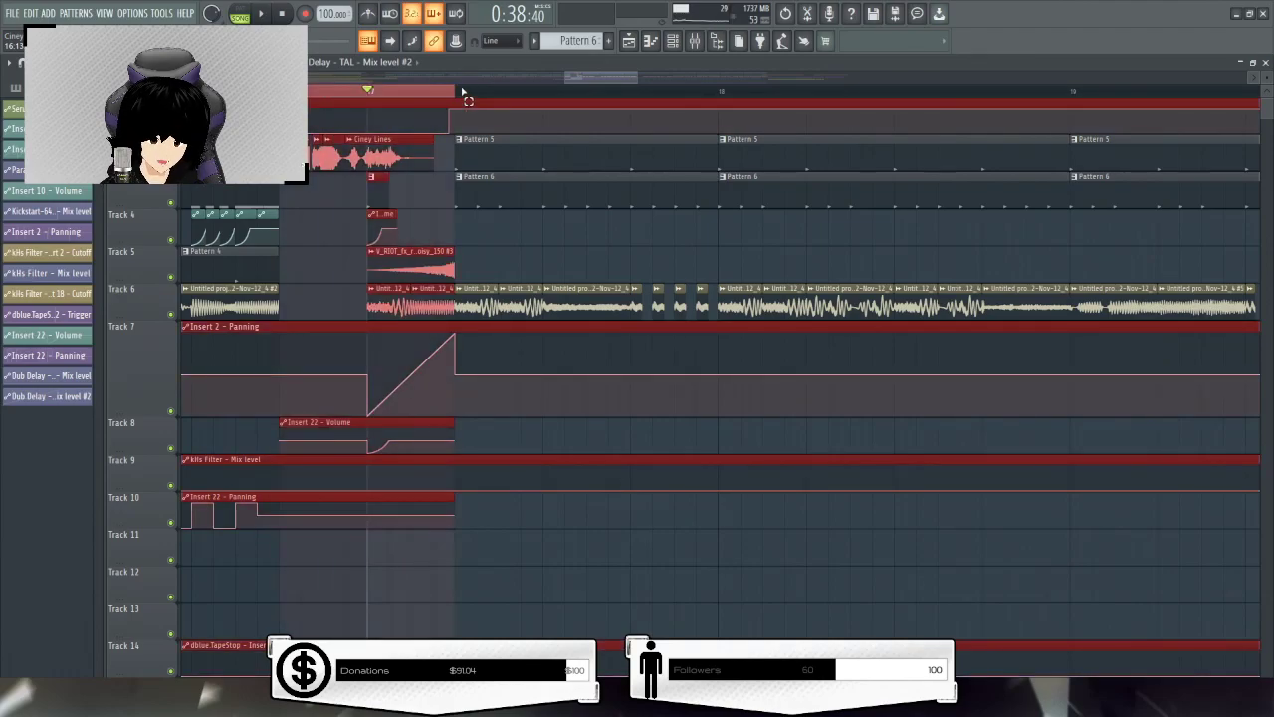
{"action": "left_click", "coordinate": [694, 41]}
{"action": "right_click", "coordinate": [578, 477]}
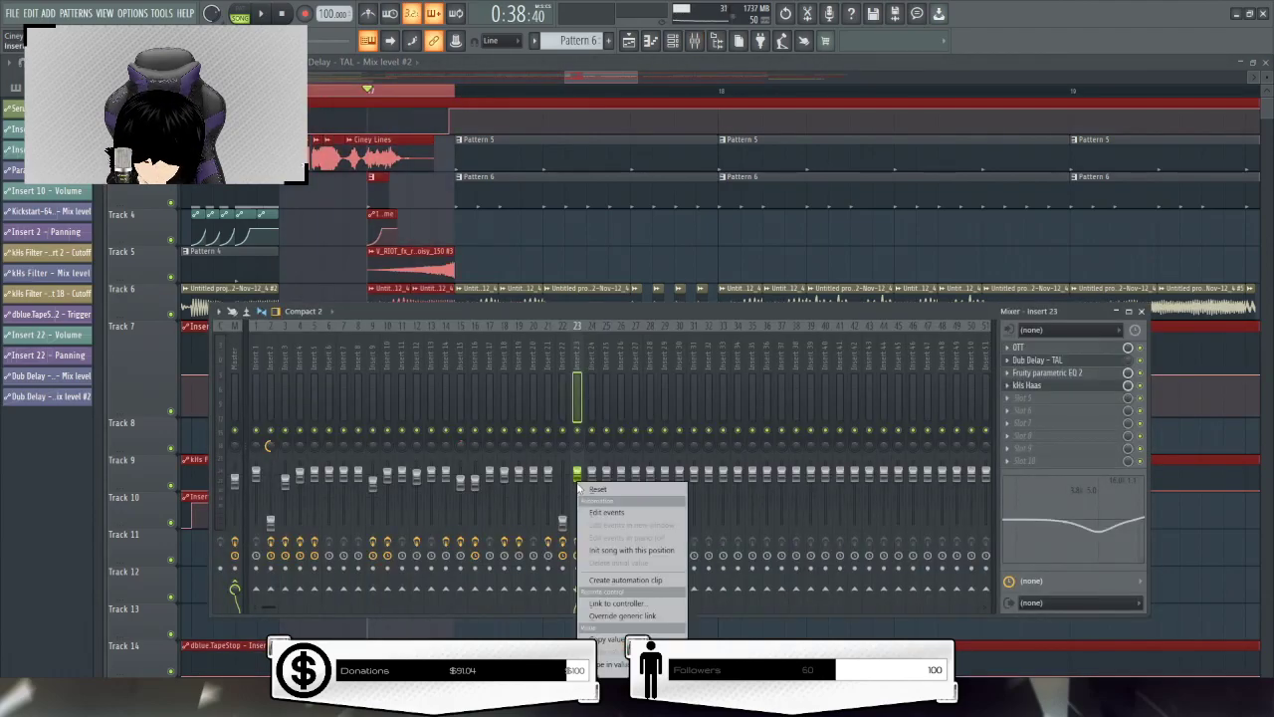
{"action": "left_click", "coordinate": [622, 582]}
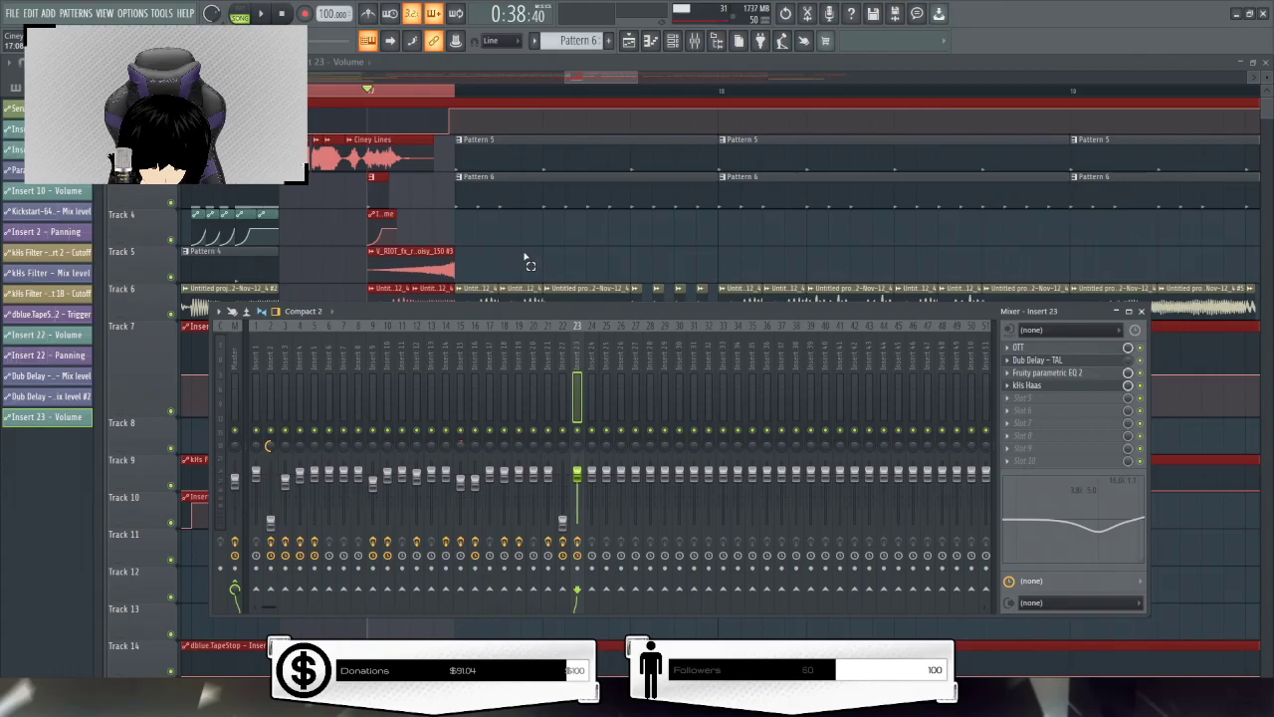
{"action": "key", "text": "F9"}
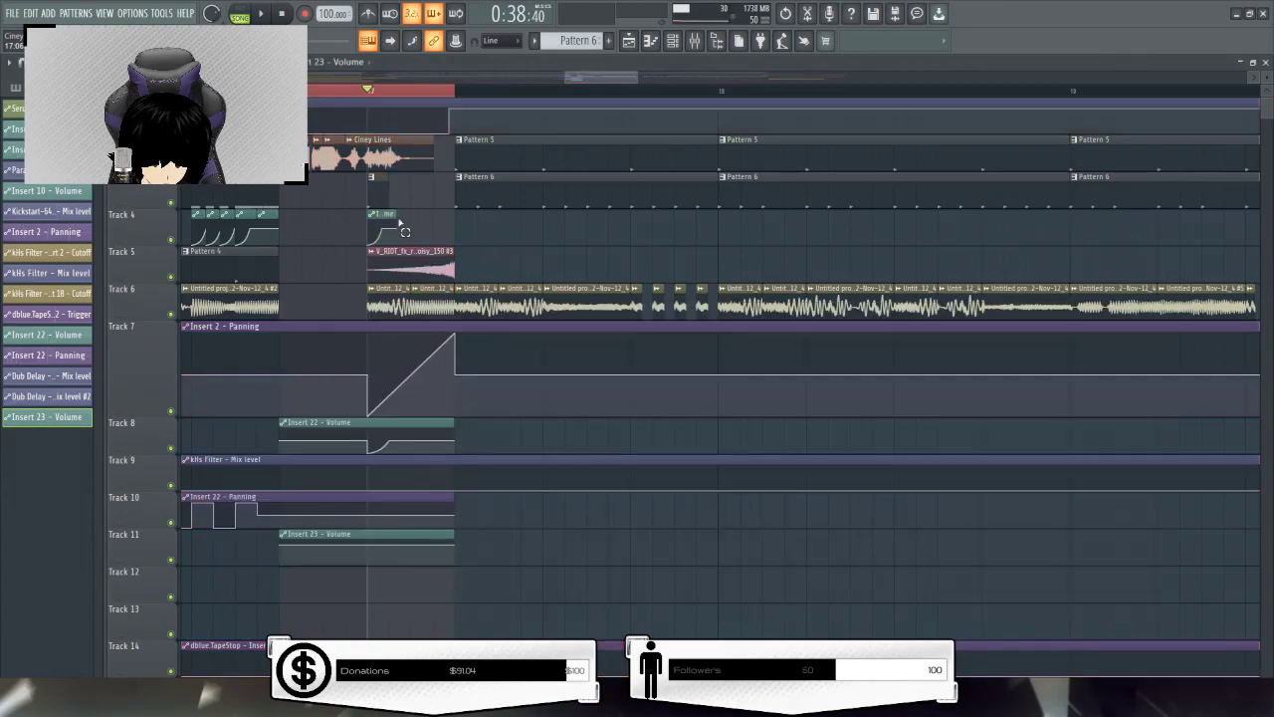
Shape the Insert 23 volume automation to hold its level, drop sharply at bar 17 and ramp straight back up
{"action": "right_click", "coordinate": [280, 545]}
{"action": "left_click", "coordinate": [303, 450]}
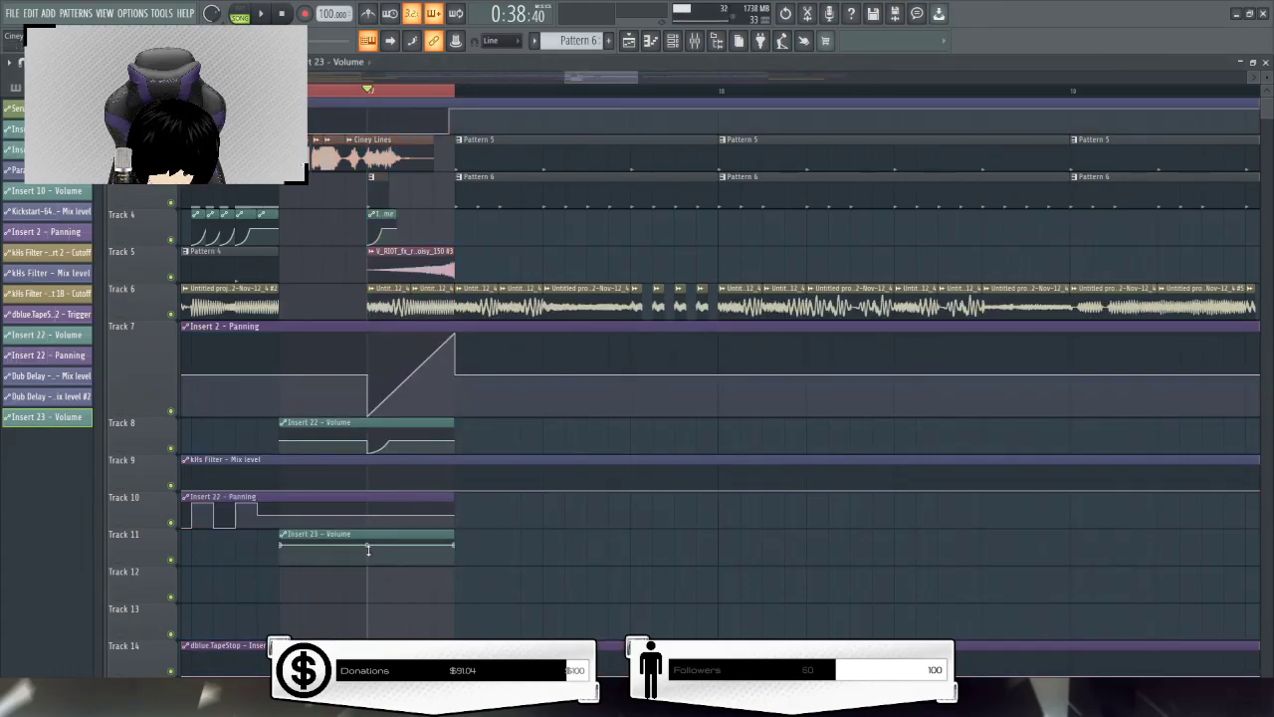
{"action": "right_click", "coordinate": [368, 546]}
{"action": "left_click", "coordinate": [406, 617]}
{"action": "right_click", "coordinate": [392, 546]}
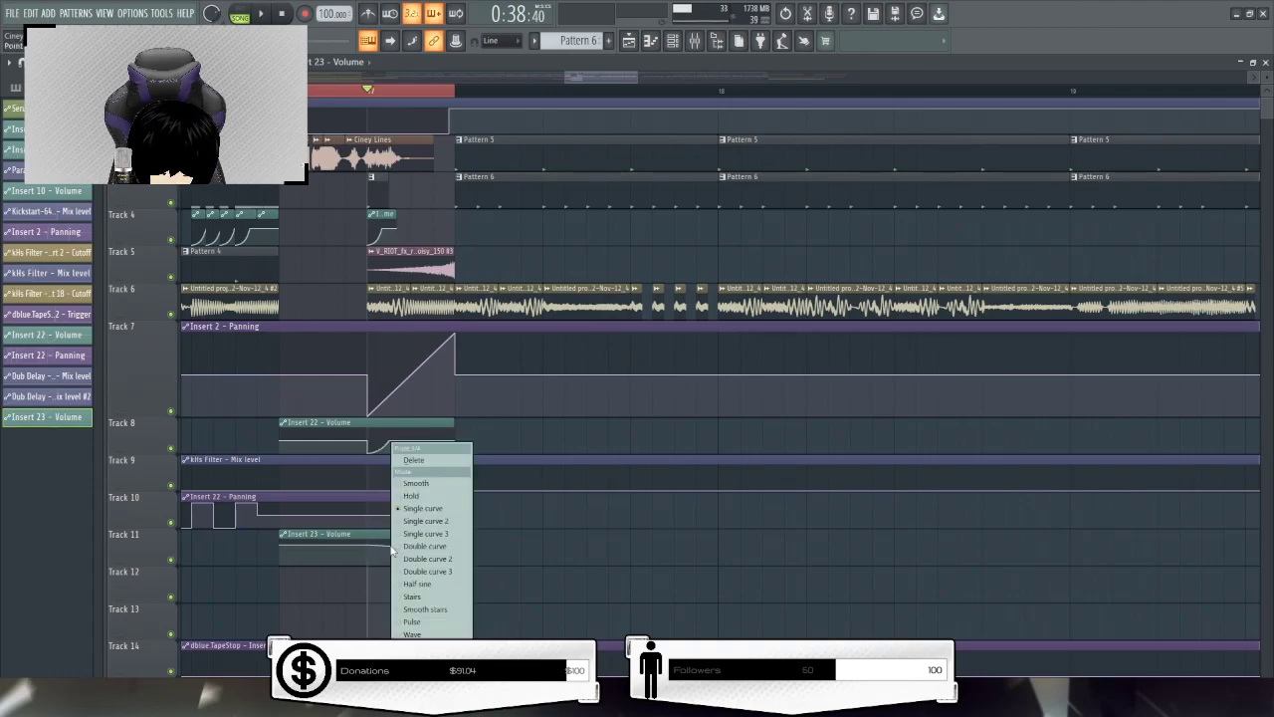
{"action": "left_click", "coordinate": [416, 661]}
{"action": "left_click_drag", "start_coordinate": [369, 546], "coordinate": [372, 579]}
Listen to the vocal transition at bar 17 and the arrangement's ending from about bar 23 to bar 27
{"action": "key", "text": "space"}
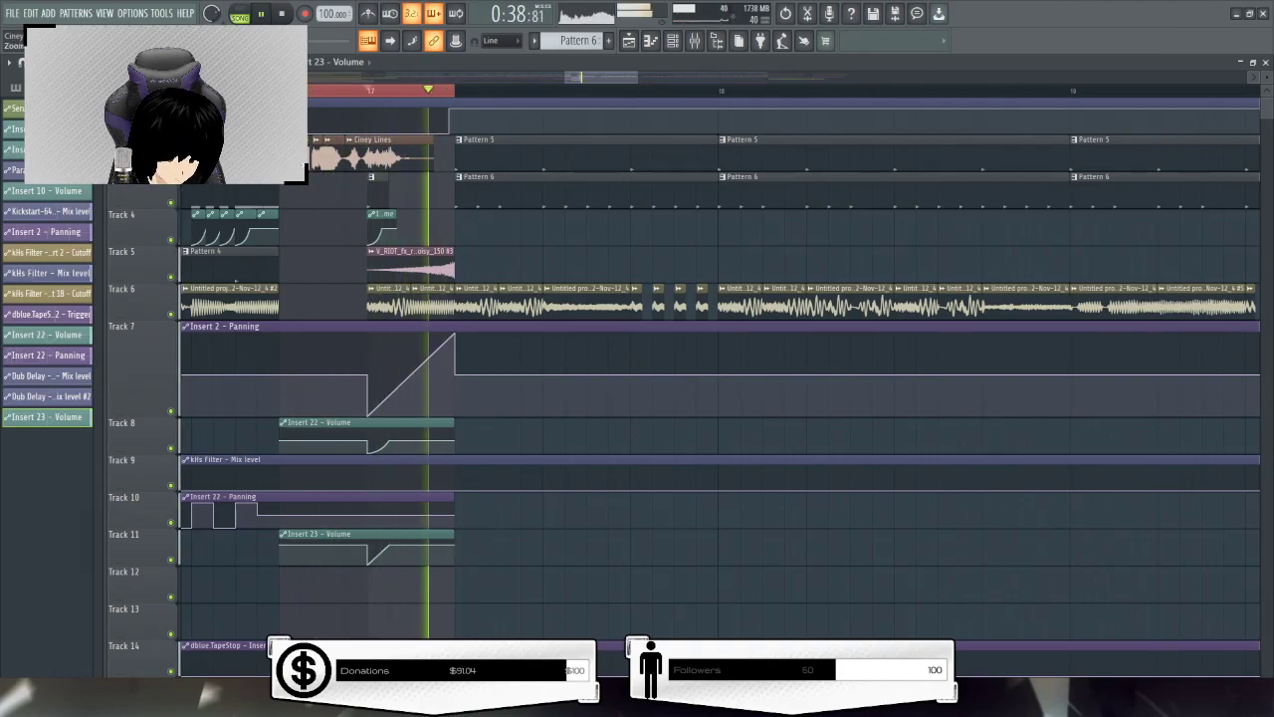
{"action": "left_click", "coordinate": [315, 92]}
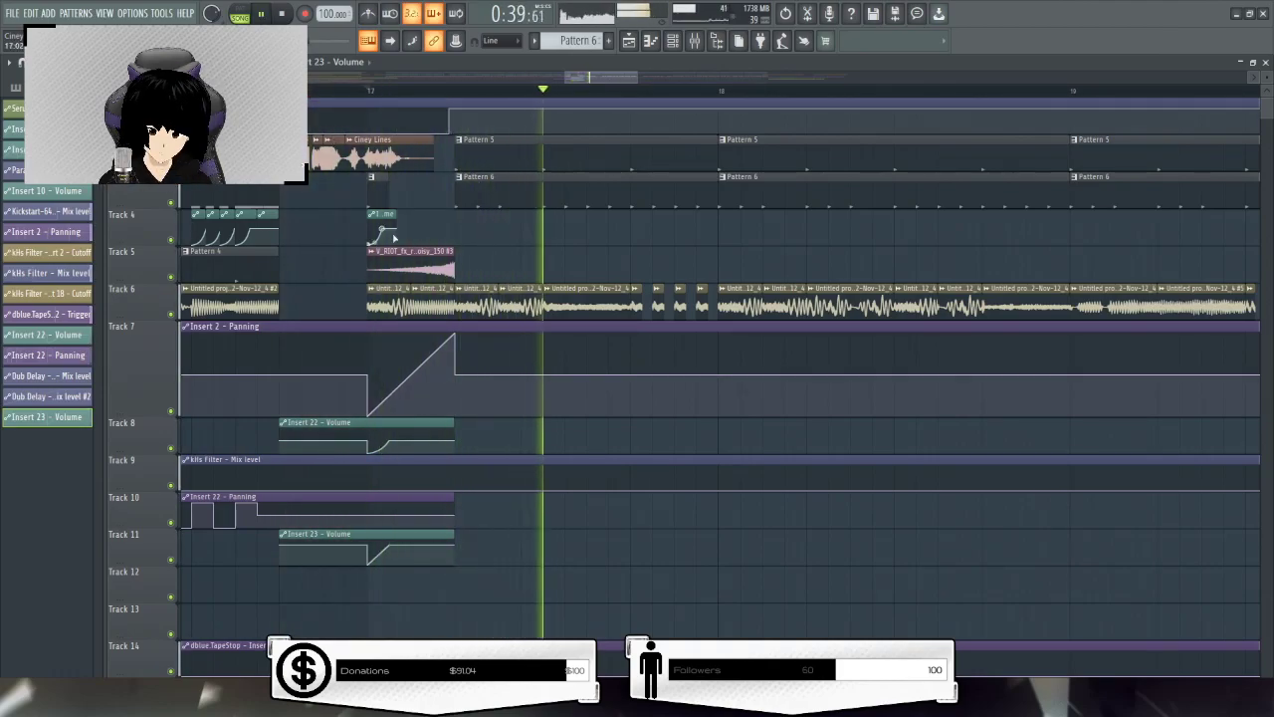
{"action": "left_click_drag", "start_coordinate": [590, 79], "coordinate": [754, 91]}
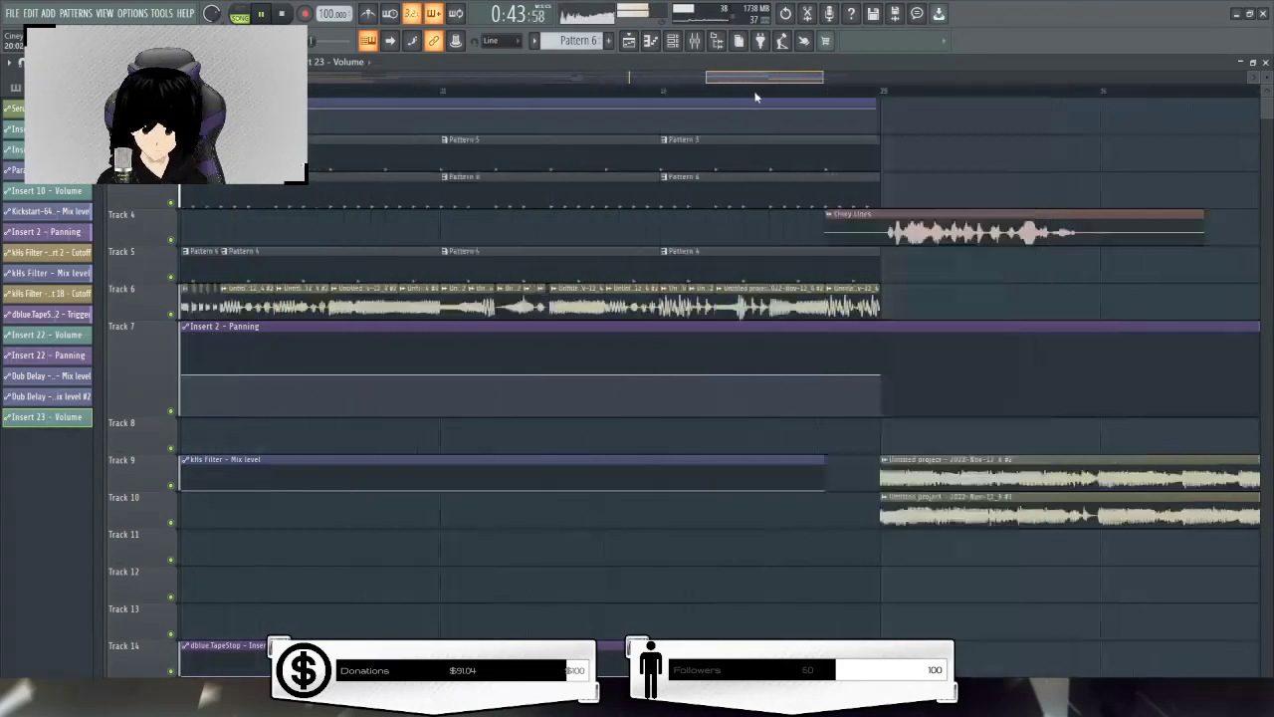
{"action": "left_click", "coordinate": [505, 92]}
{"action": "scroll", "coordinate": [503, 94], "scroll_direction": "down", "scroll_amount": 3}
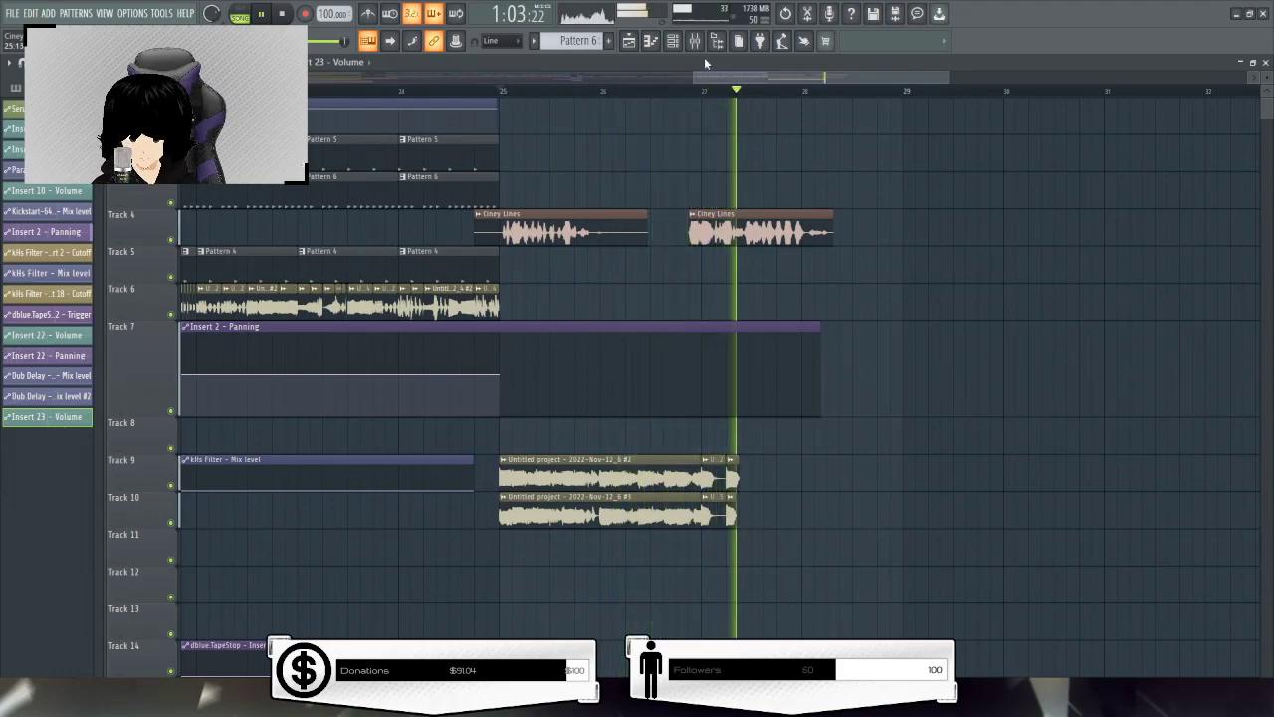
Extend the Insert 2 - Panning automation clip to about bar 28.5 and return the playhead to the song's start
{"action": "left_click_drag", "start_coordinate": [825, 210], "coordinate": [838, 210]}
{"action": "key", "text": "ctrl+z"}
{"action": "key", "text": "space"}
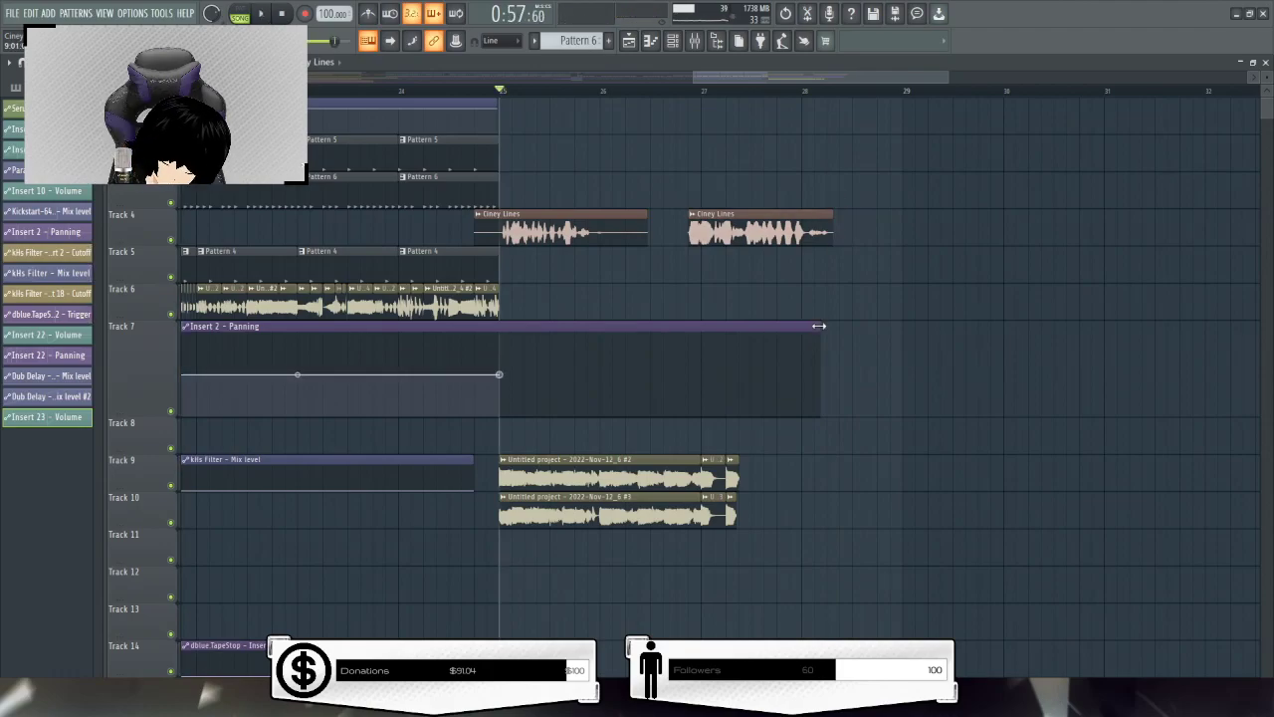
{"action": "left_click_drag", "start_coordinate": [819, 326], "coordinate": [855, 326]}
{"action": "scroll", "coordinate": [746, 101], "scroll_direction": "down", "scroll_amount": 6}
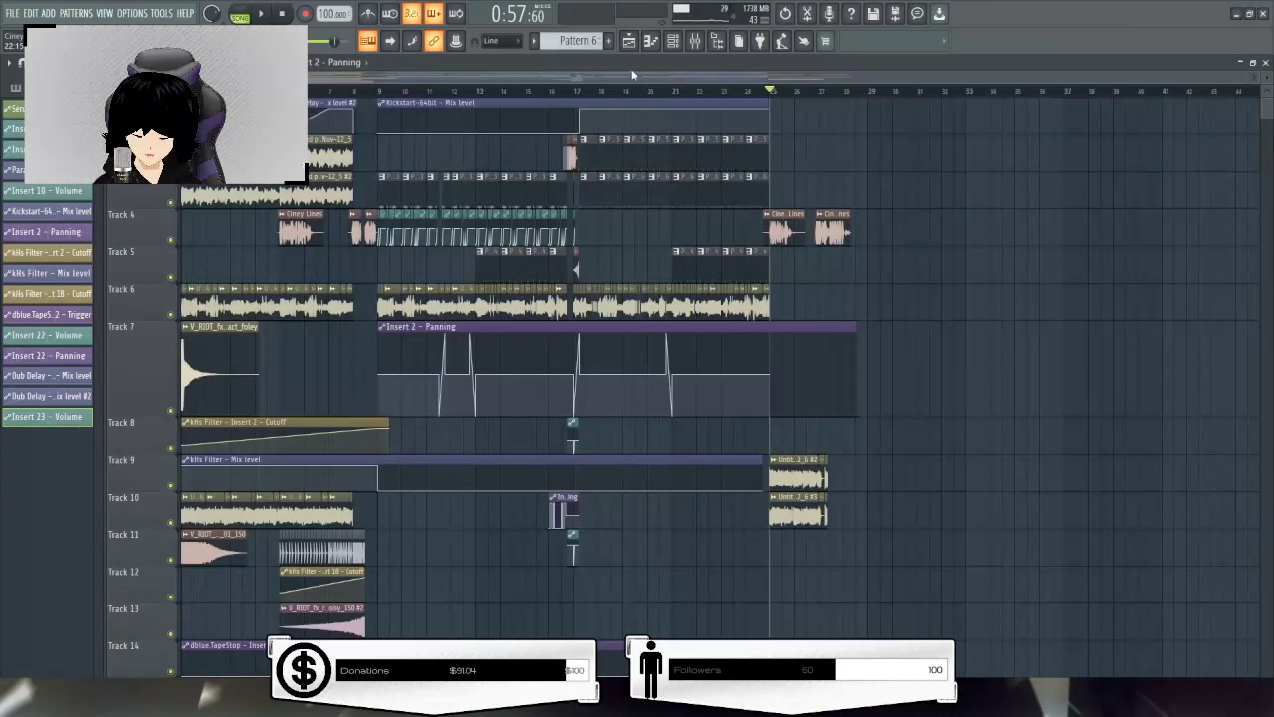
{"action": "left_click", "coordinate": [182, 91]}
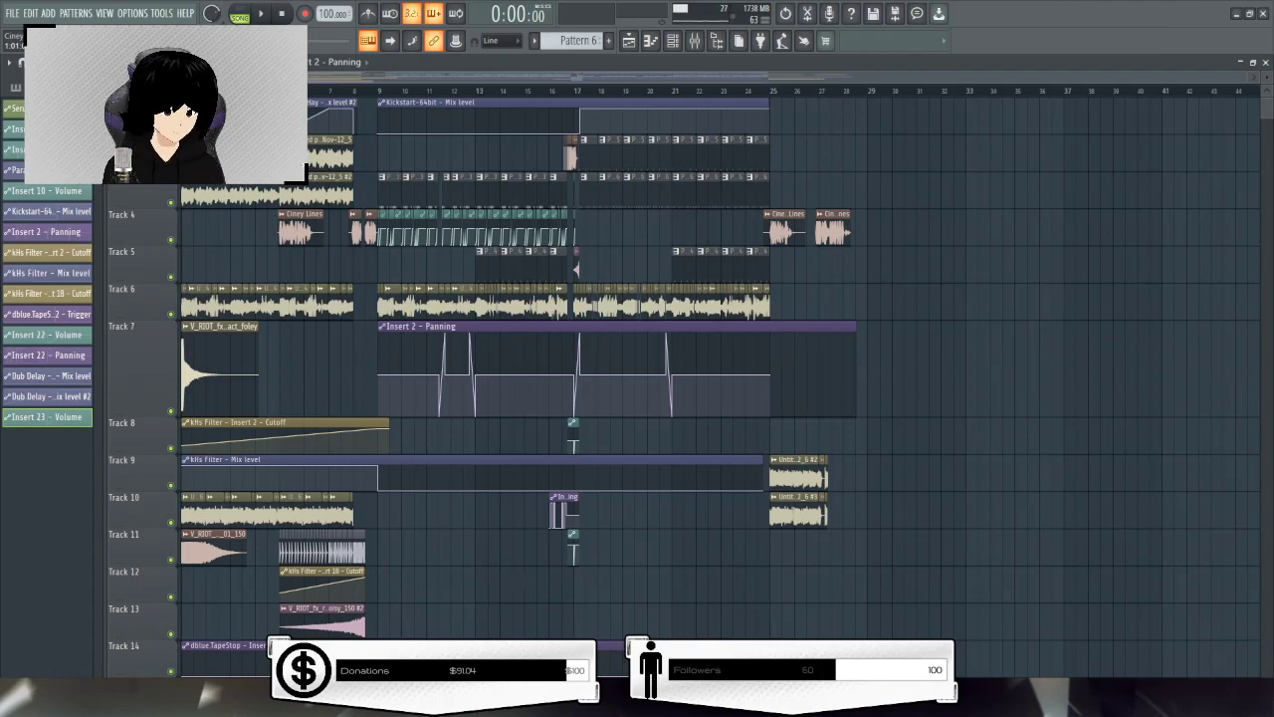
Examine the mixer inserts' effect chains to locate the recording insert that holds Guitar Rig 5_2 and Edison
{"action": "left_click", "coordinate": [299, 215]}
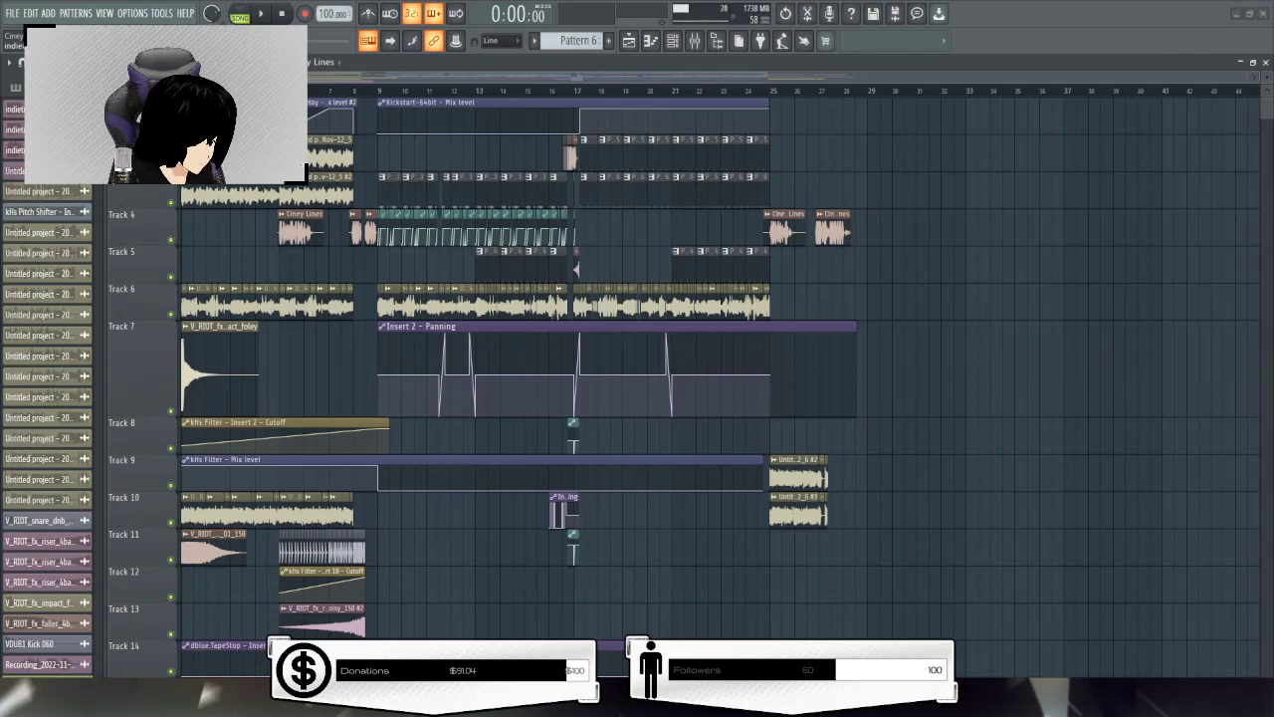
{"action": "scroll", "coordinate": [255, 450], "scroll_direction": "down", "scroll_amount": 4}
{"action": "scroll", "coordinate": [255, 450], "scroll_direction": "up", "scroll_amount": 4}
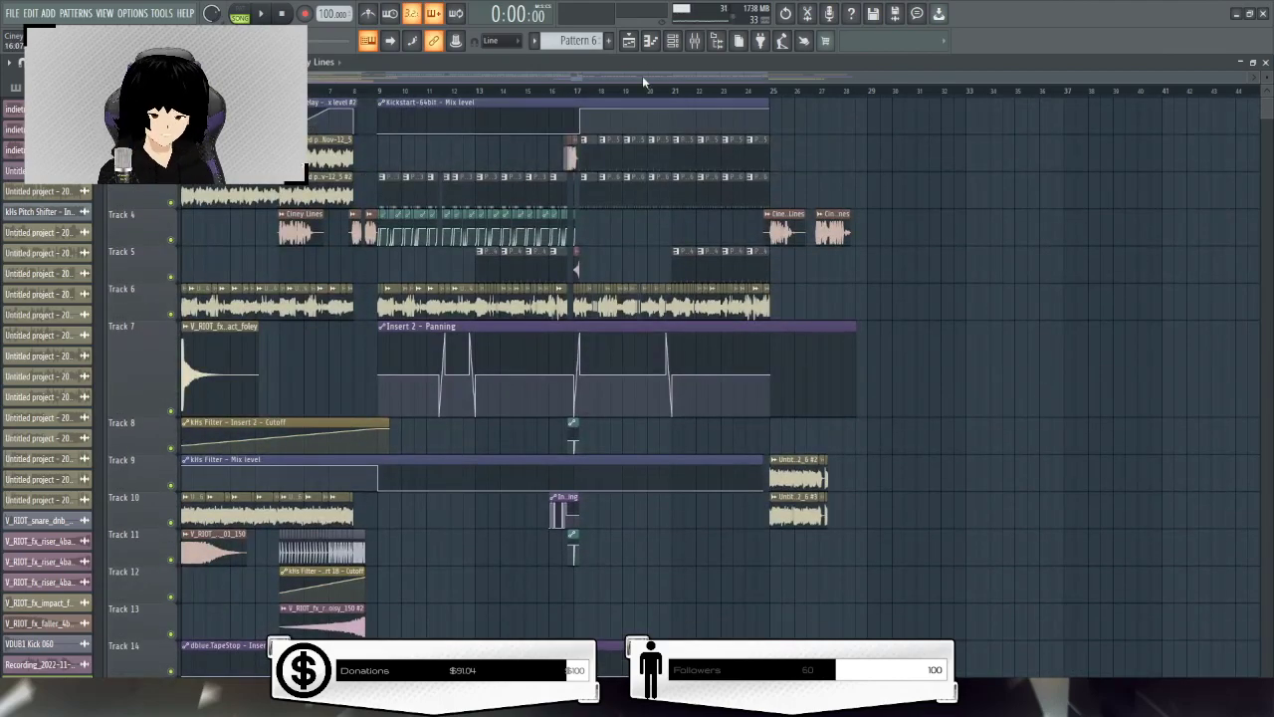
{"action": "left_click", "coordinate": [697, 48]}
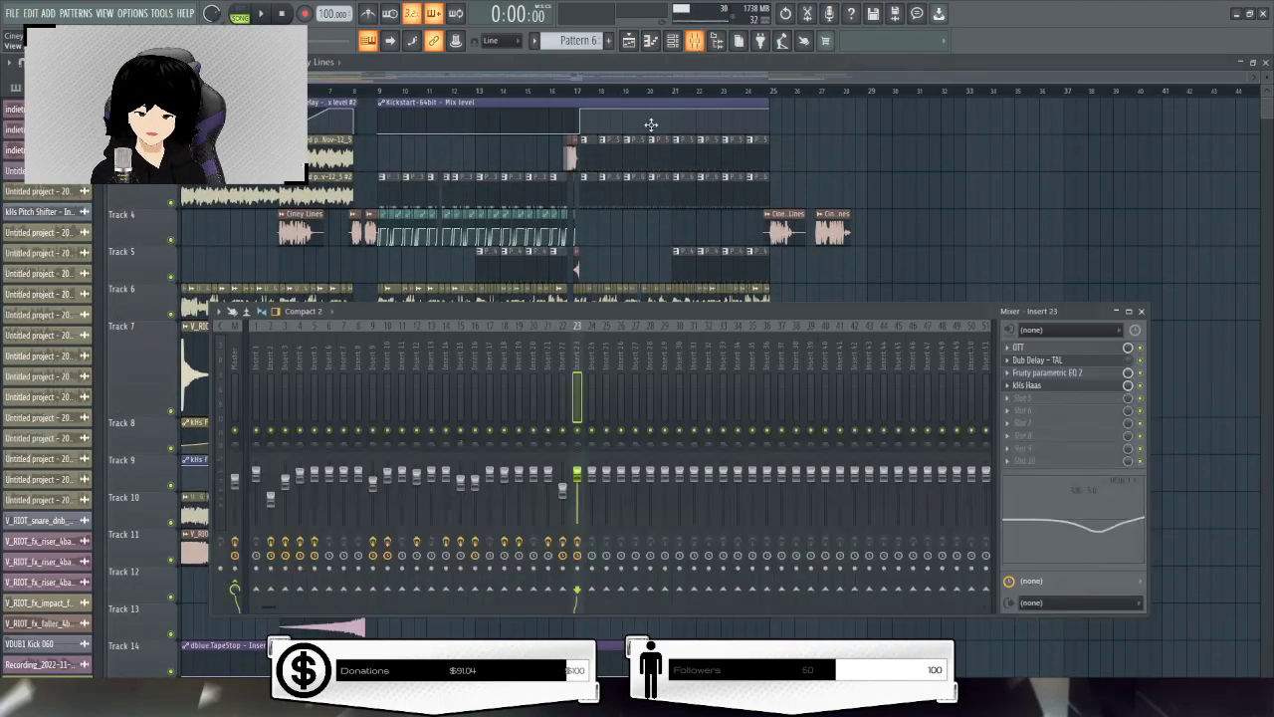
{"action": "left_click", "coordinate": [476, 397]}
{"action": "left_click", "coordinate": [461, 397]}
{"action": "left_click", "coordinate": [489, 397]}
{"action": "left_click", "coordinate": [594, 399]}
{"action": "left_click", "coordinate": [601, 397]}
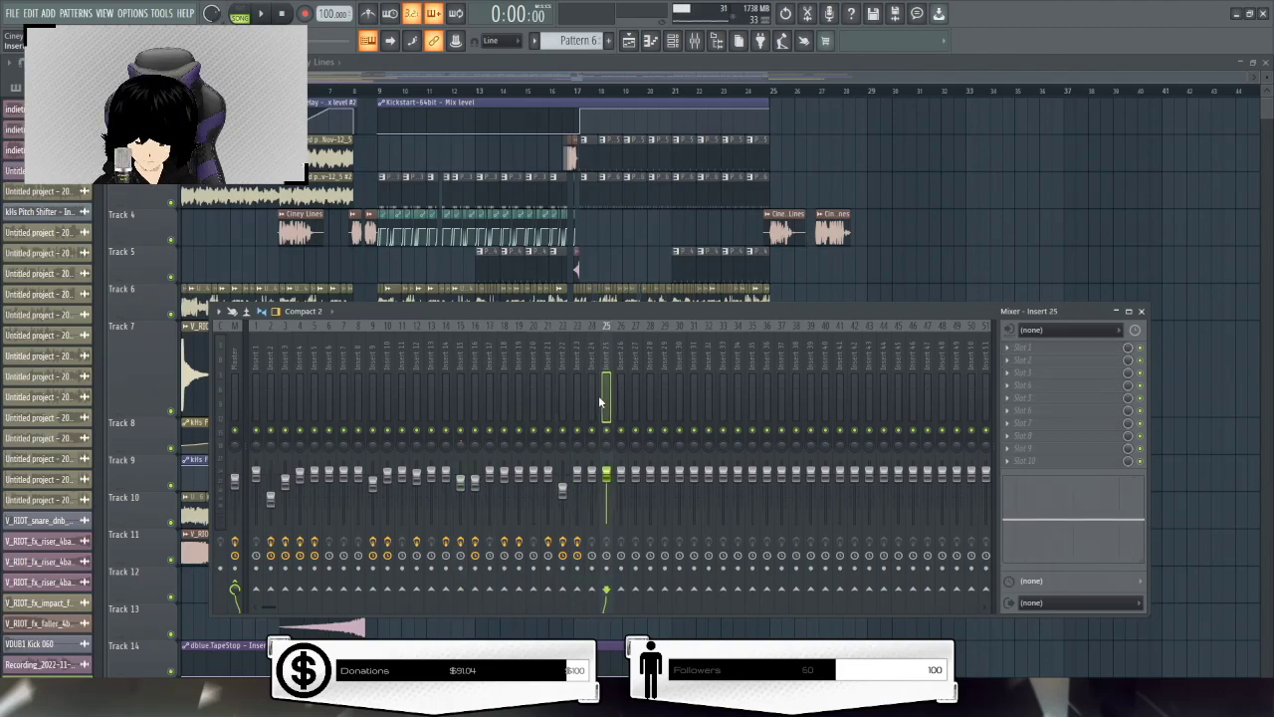
{"action": "left_click", "coordinate": [578, 398]}
{"action": "left_click", "coordinate": [592, 398]}
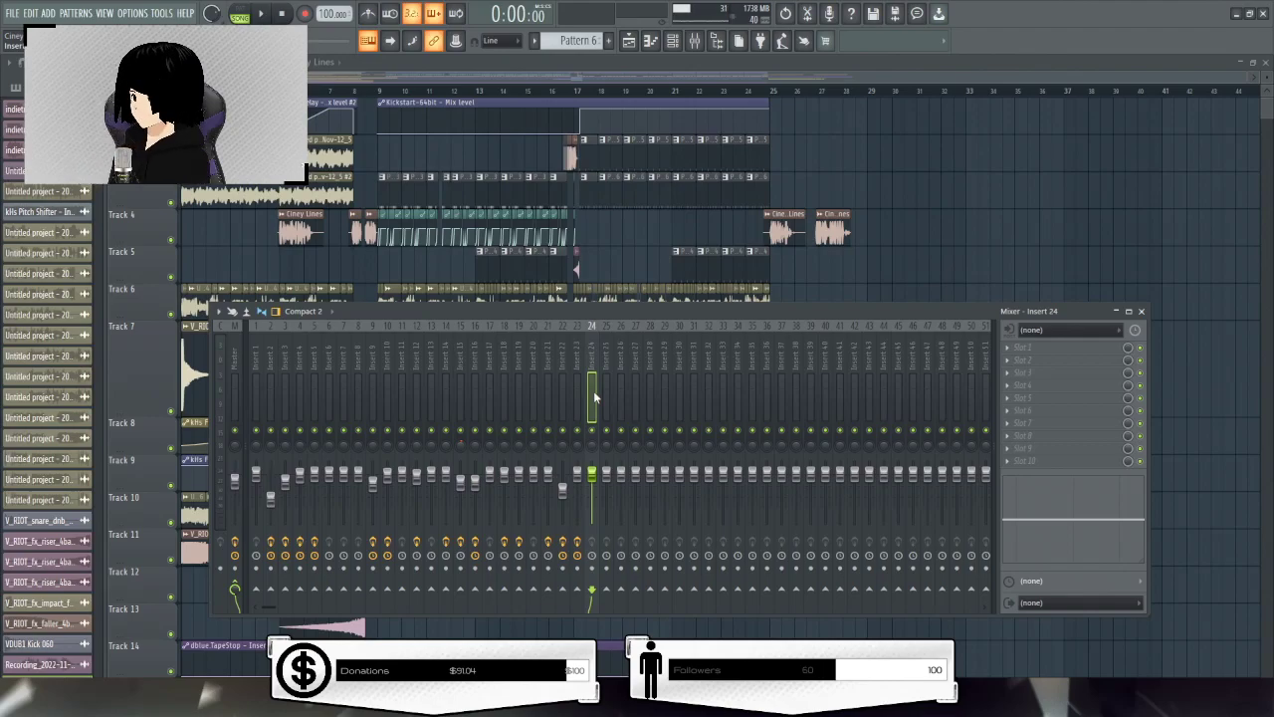
{"action": "left_click", "coordinate": [534, 391]}
{"action": "left_click", "coordinate": [566, 389]}
{"action": "left_click", "coordinate": [547, 390]}
{"action": "left_click", "coordinate": [533, 391]}
{"action": "left_click", "coordinate": [519, 390]}
{"action": "left_click", "coordinate": [475, 392]}
{"action": "left_click", "coordinate": [460, 392]}
{"action": "left_click", "coordinate": [448, 393]}
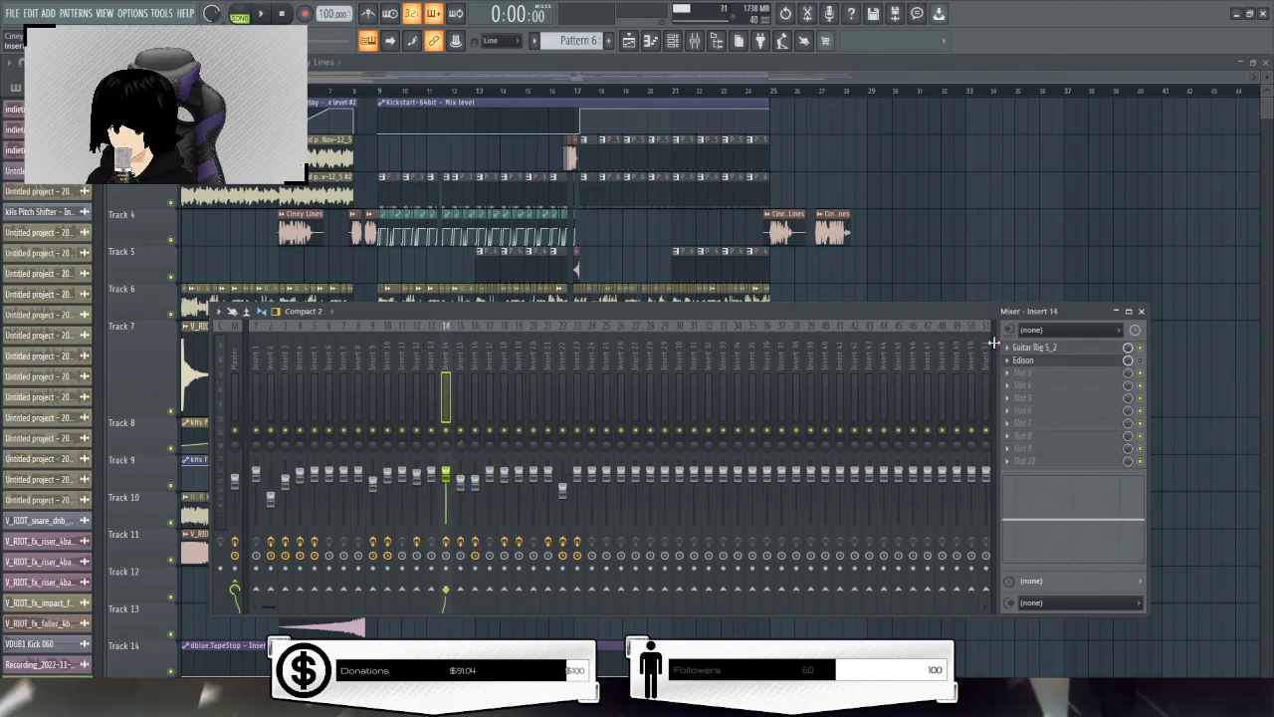
Set the external audio input of mixer Insert 14 to In 2
{"action": "left_click", "coordinate": [1041, 330]}
{"action": "left_click", "coordinate": [1036, 382]}
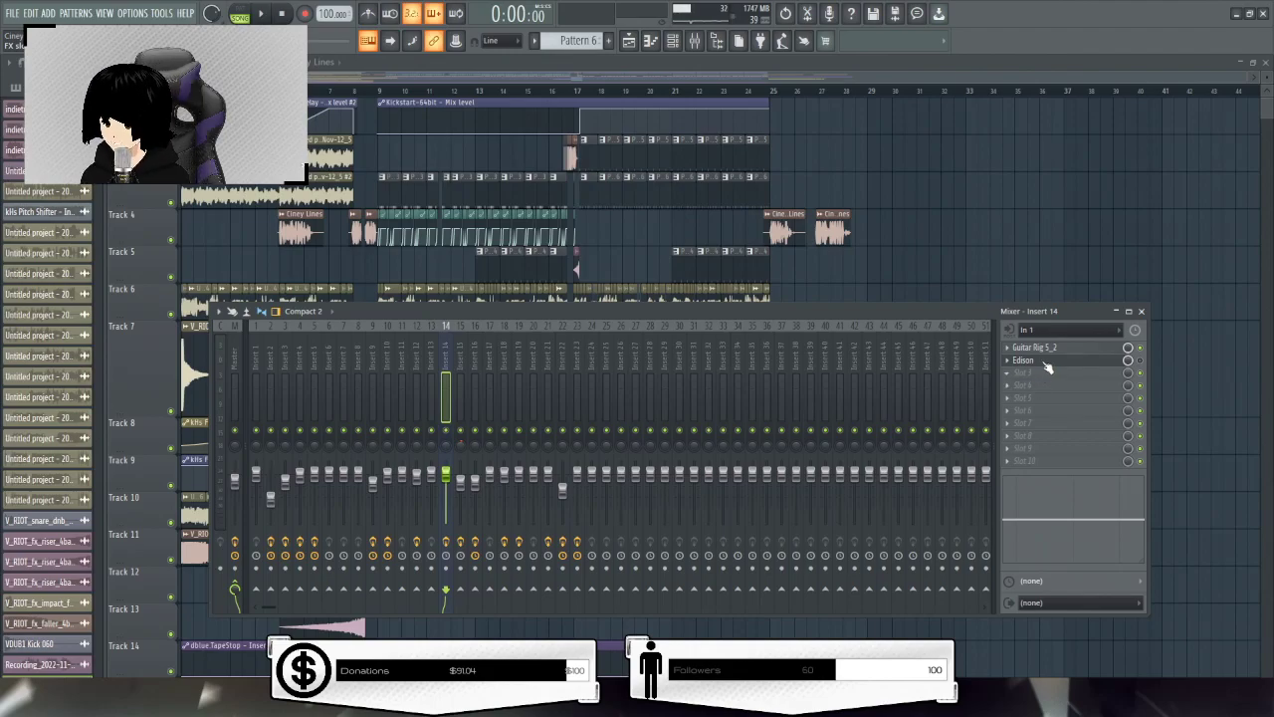
{"action": "left_click", "coordinate": [1045, 333]}
{"action": "left_click", "coordinate": [1036, 391]}
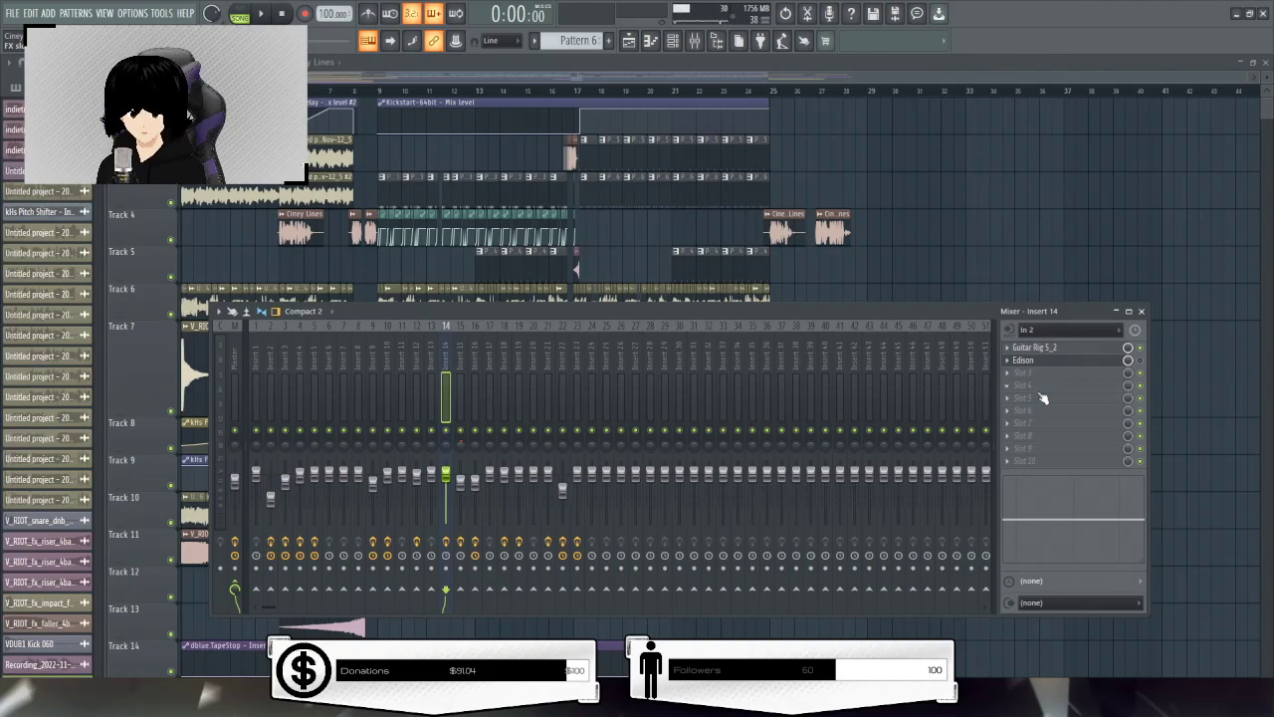
{"action": "left_click", "coordinate": [1047, 330]}
{"action": "left_click", "coordinate": [1033, 396]}
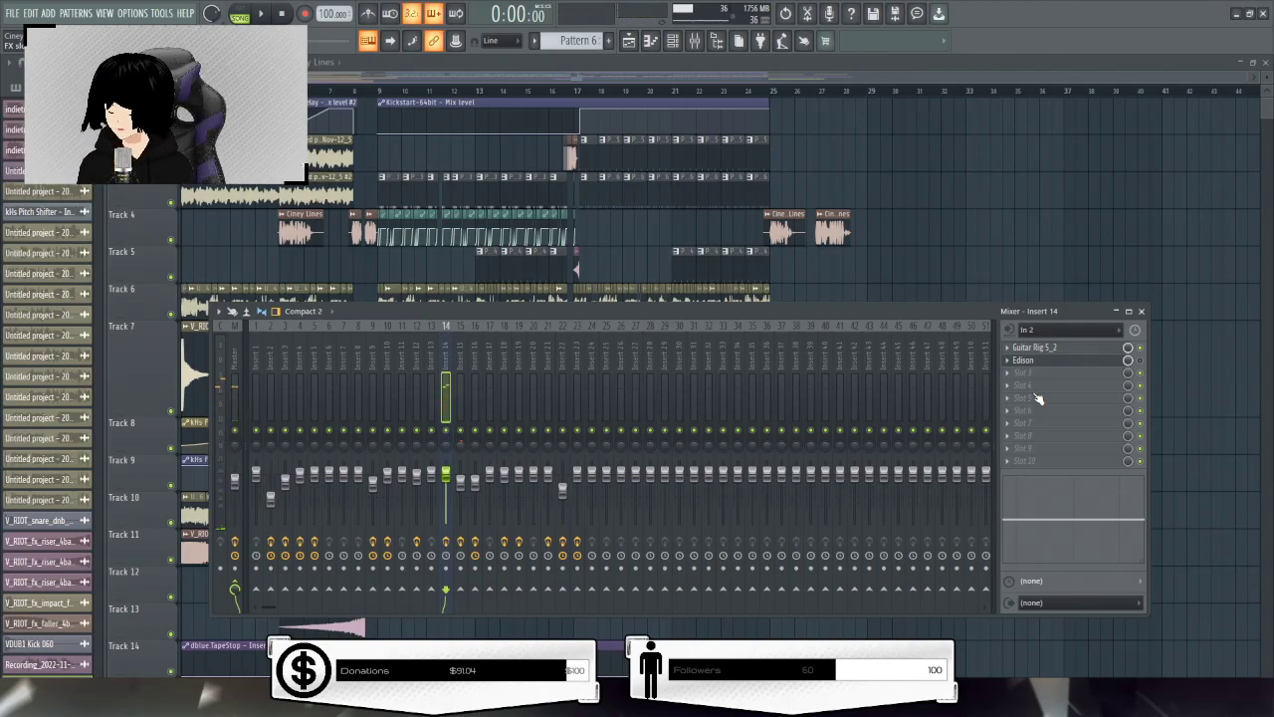
Reposition the floating Wave Candy visualizer so it no longer covers the arrangement's upper tracks
{"action": "left_click_drag", "start_coordinate": [1245, 358], "coordinate": [981, 145]}
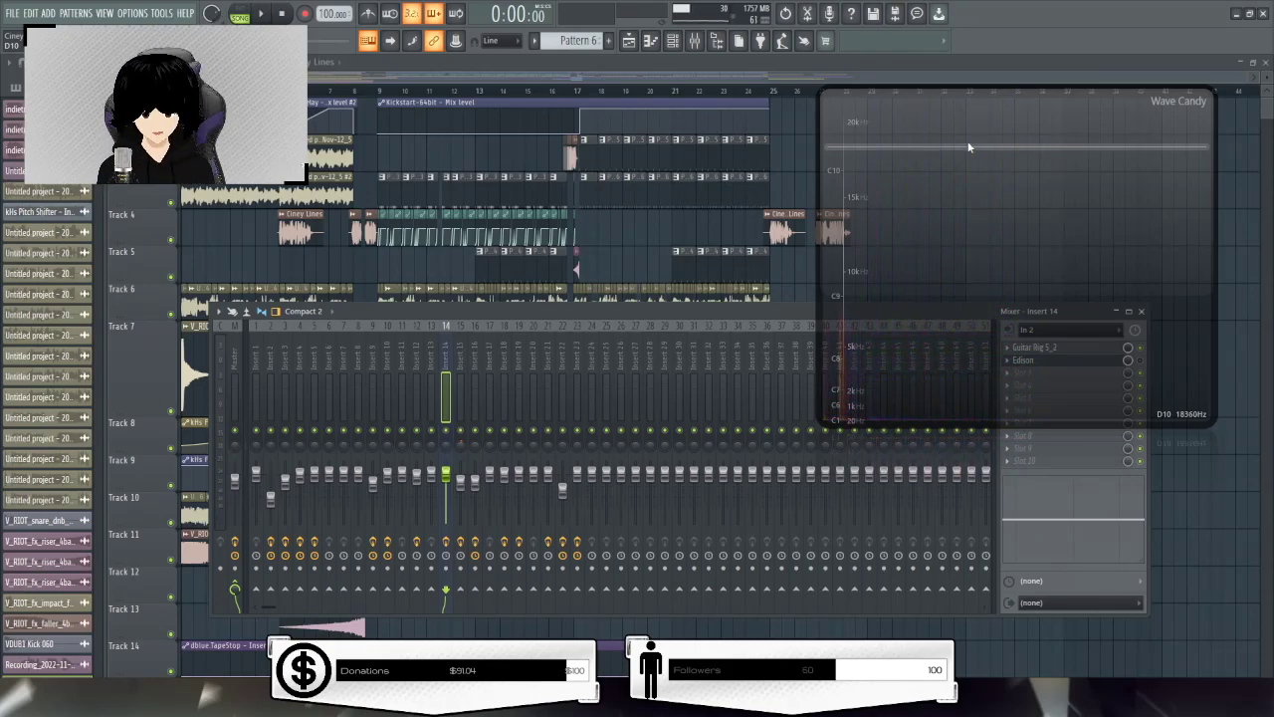
{"action": "left_click_drag", "start_coordinate": [939, 125], "coordinate": [955, 382]}
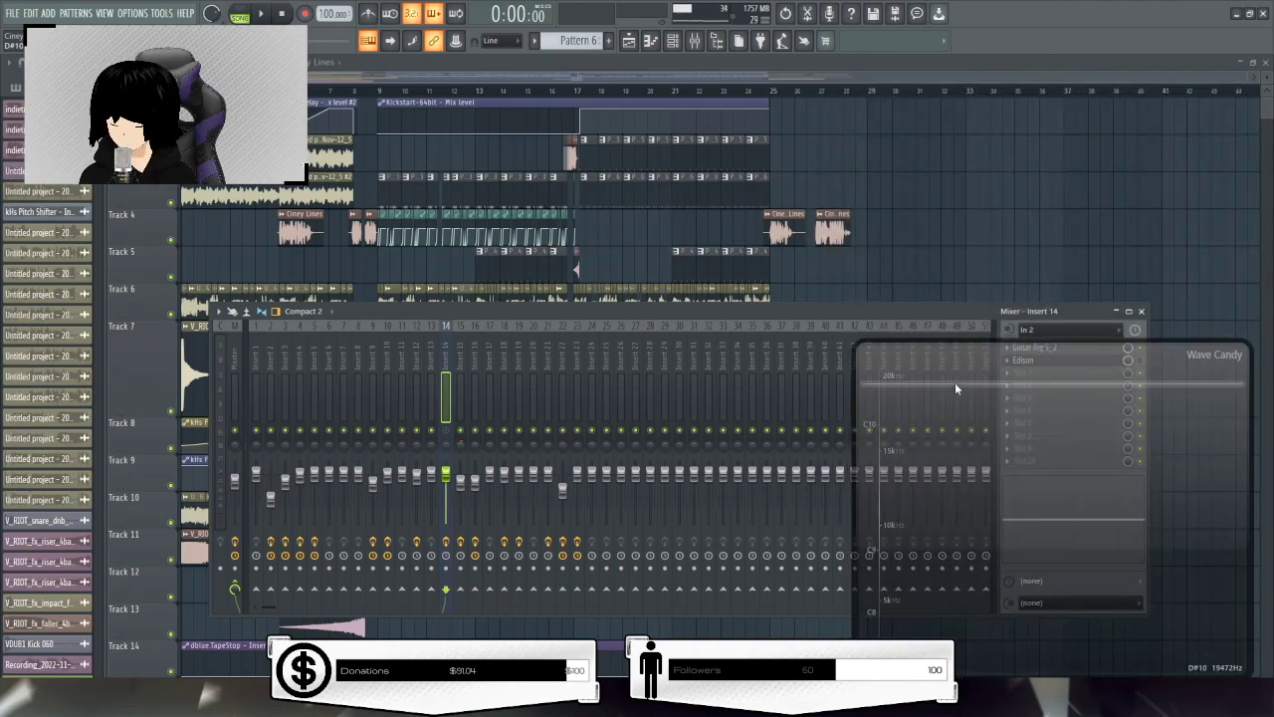
{"action": "left_click", "coordinate": [14, 13]}
{"action": "left_click", "coordinate": [24, 75]}
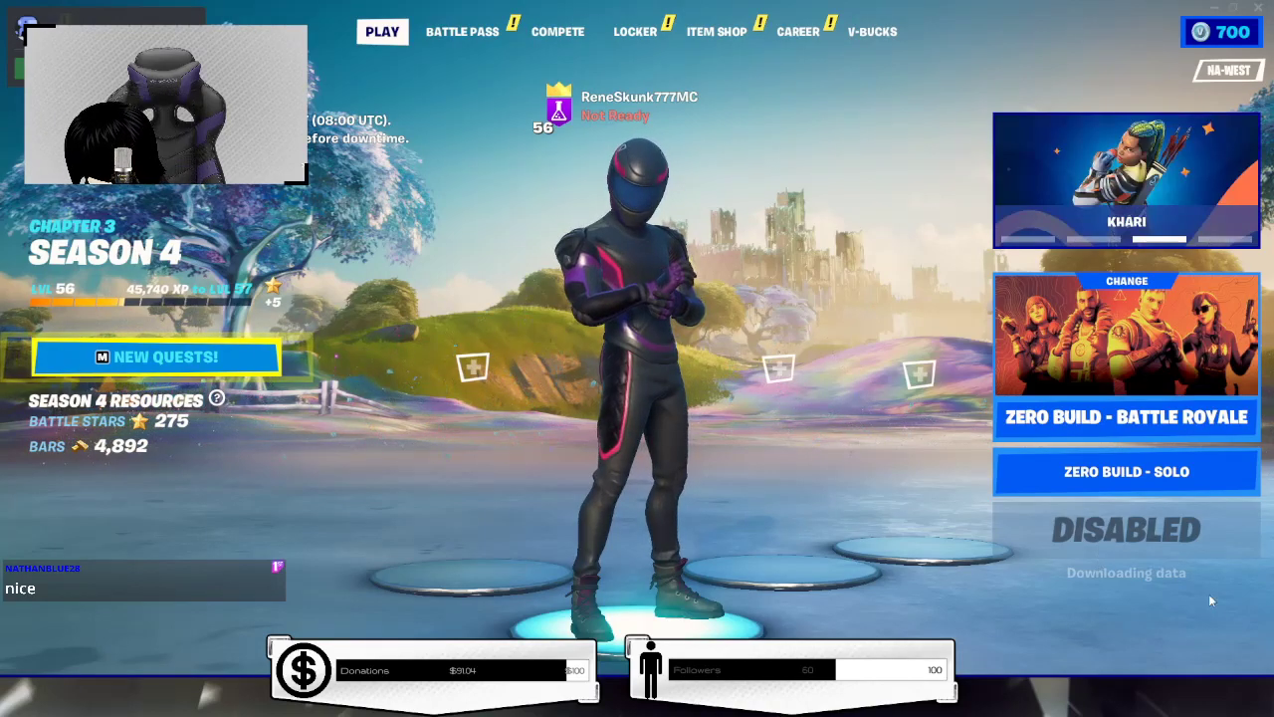
Switch to the running Fortnite game and quit it, confirming the exit
{"action": "left_click", "coordinate": [1259, 9]}
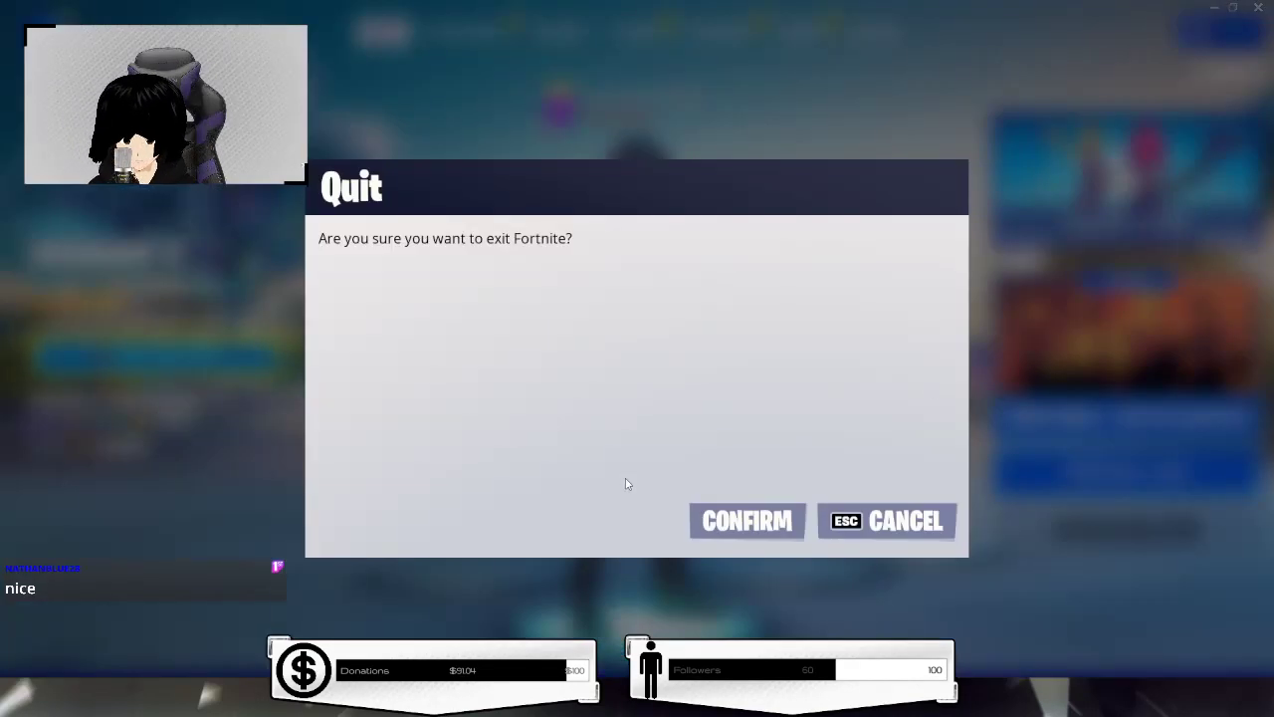
{"action": "left_click", "coordinate": [762, 509]}
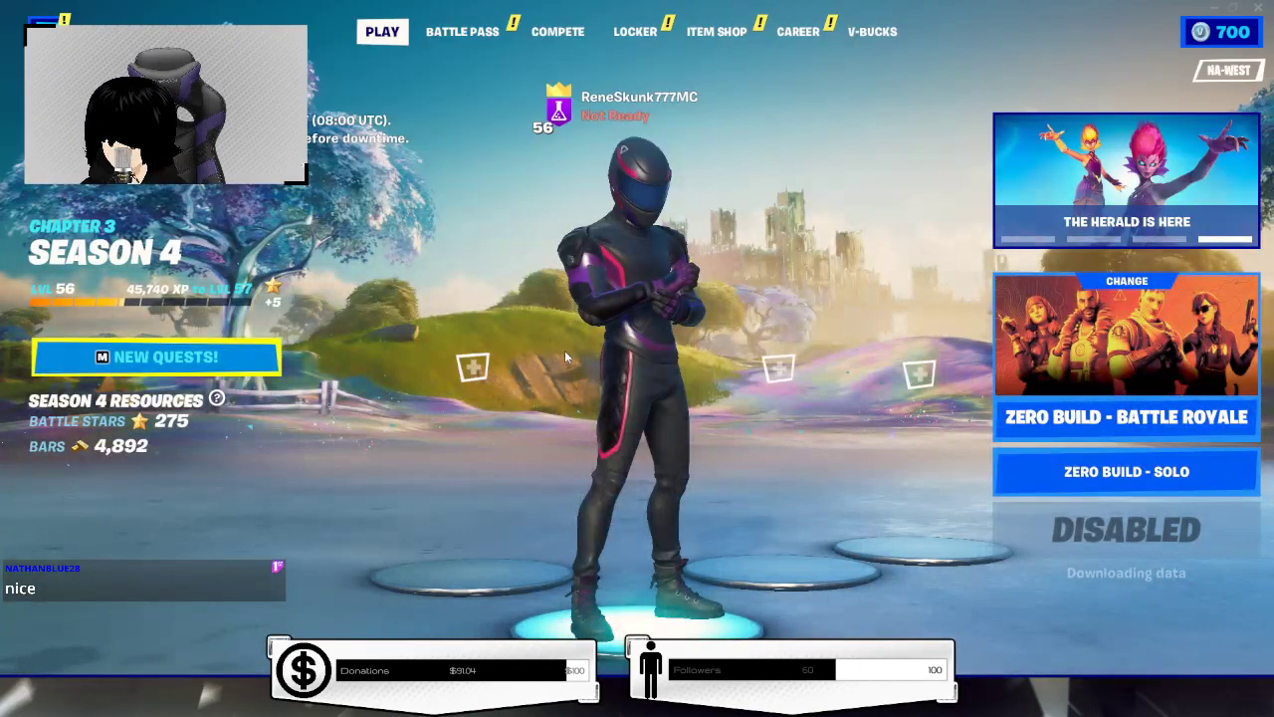